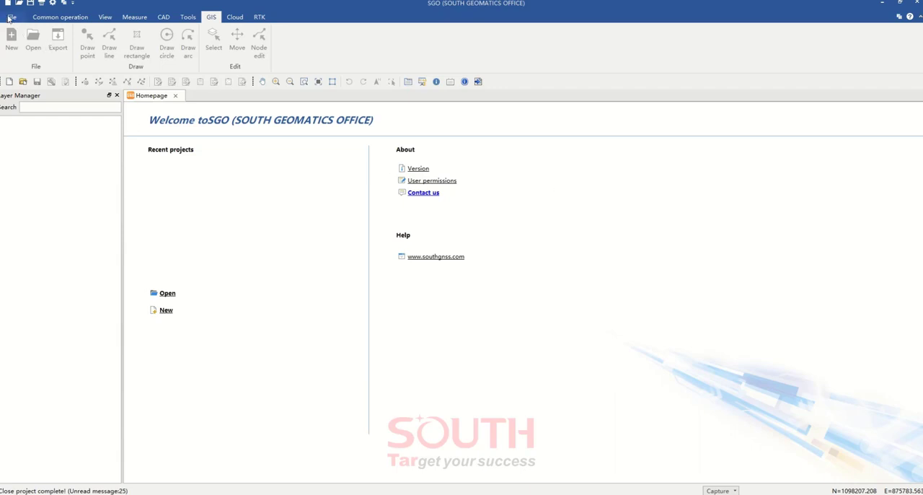
# Look over the command groups in every ribbon category, from the file options through to the RTK commands
pyautogui.click(12, 18)
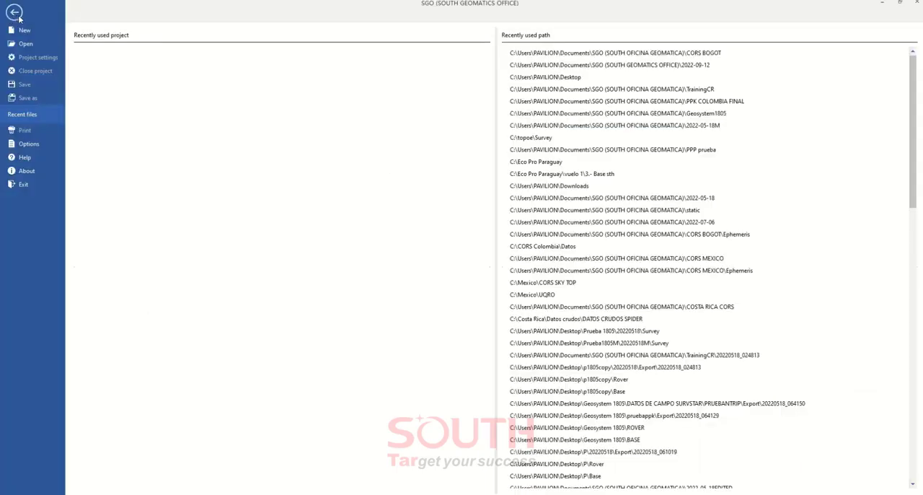
pyautogui.click(14, 14)
pyautogui.click(56, 17)
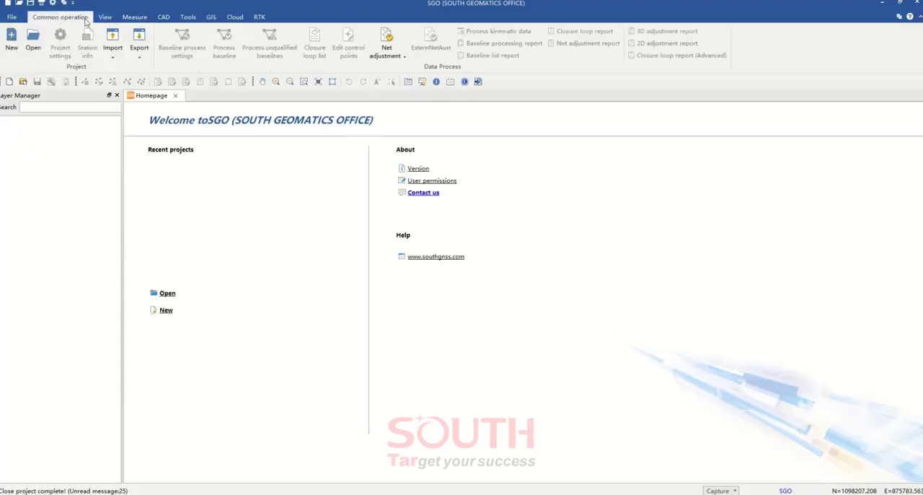
pyautogui.click(108, 19)
pyautogui.click(134, 18)
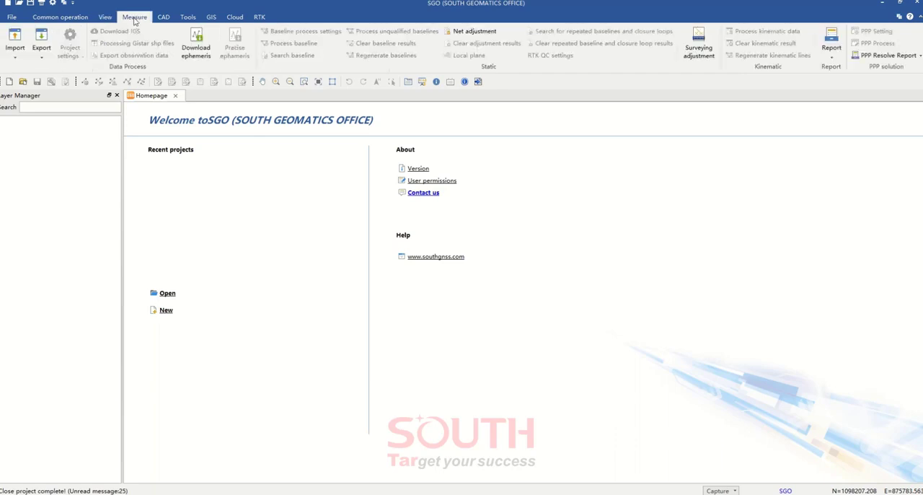
pyautogui.click(165, 18)
pyautogui.click(188, 19)
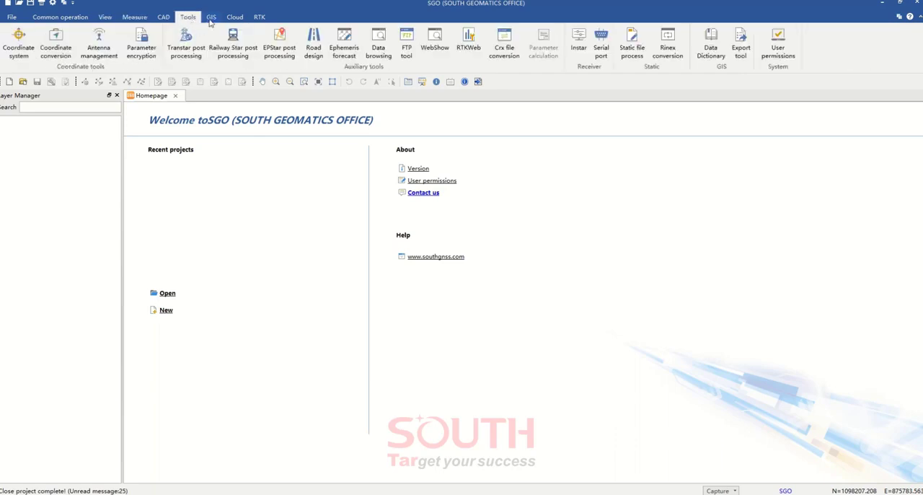
pyautogui.click(211, 18)
pyautogui.click(238, 19)
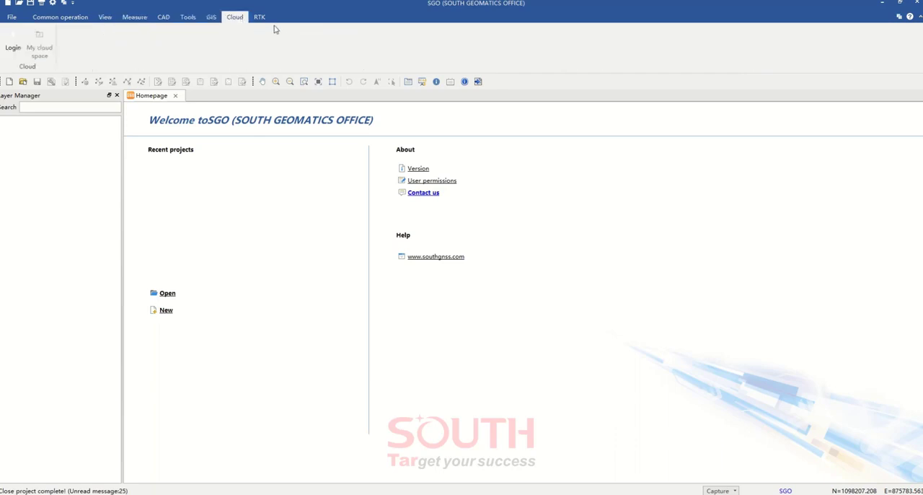
pyautogui.click(259, 17)
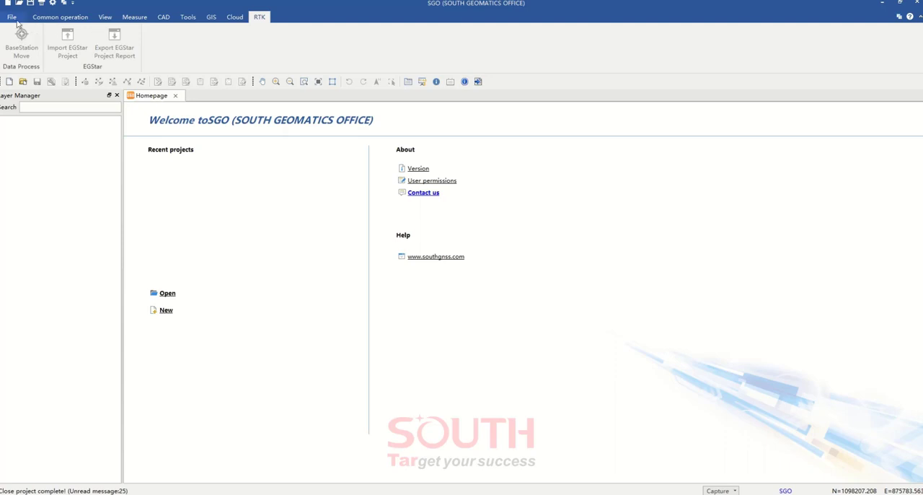
# Examine the Common operation, View, Measure, CAD, Tools, GIS, RTK and Cloud commands in detail, including the list of available reports
pyautogui.click(63, 17)
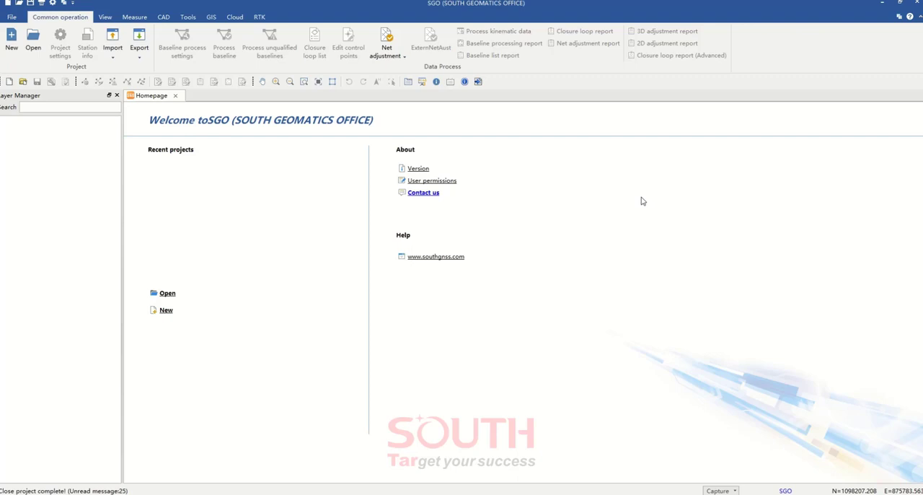
pyautogui.click(106, 18)
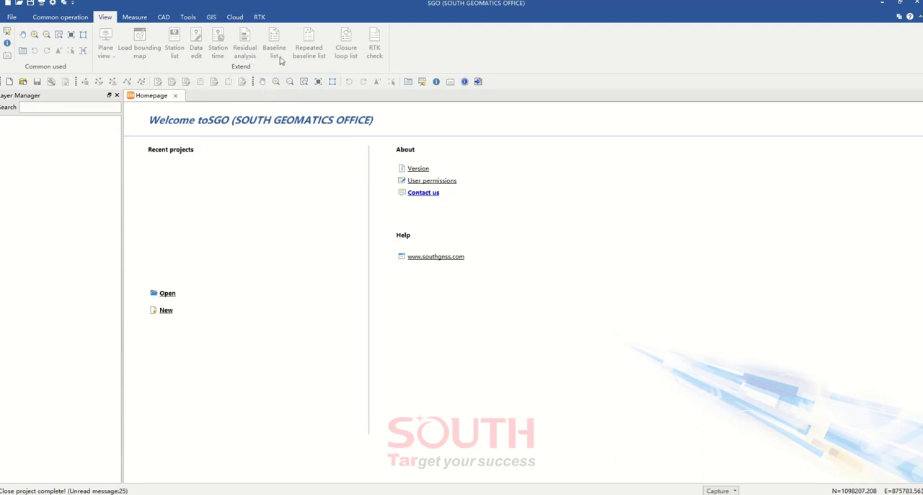
pyautogui.click(135, 18)
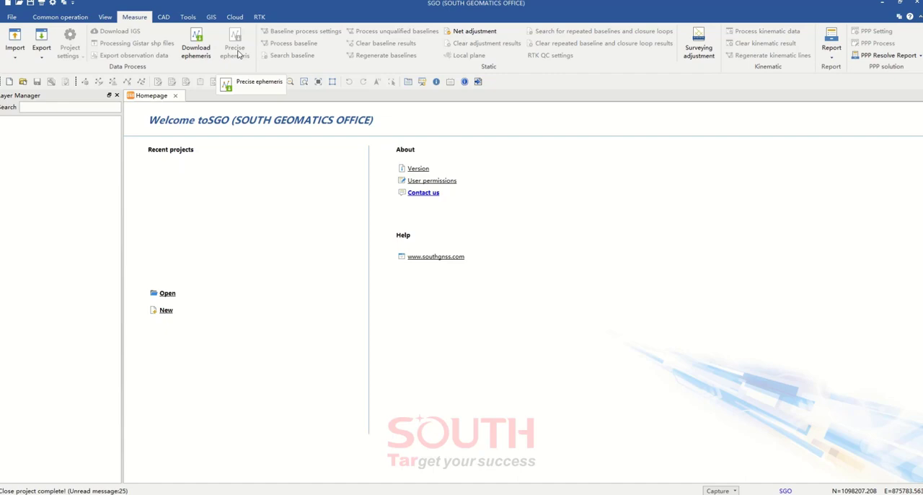
pyautogui.click(832, 47)
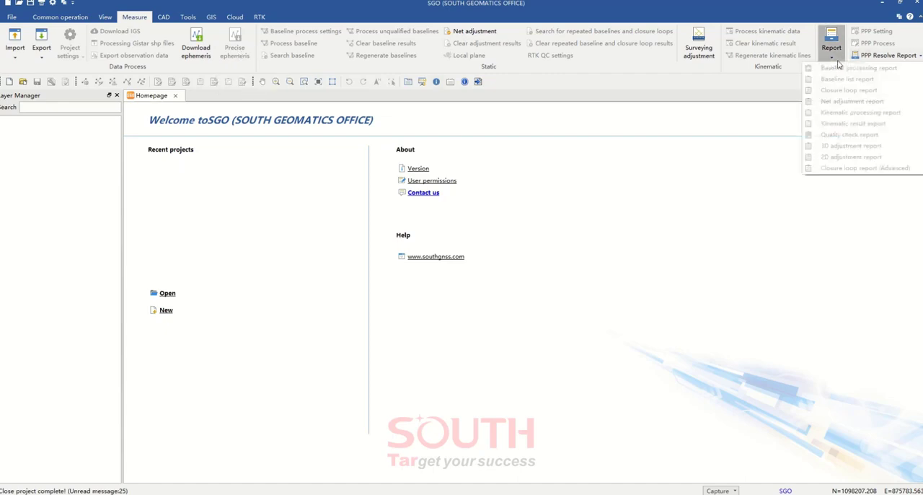
pyautogui.click(847, 9)
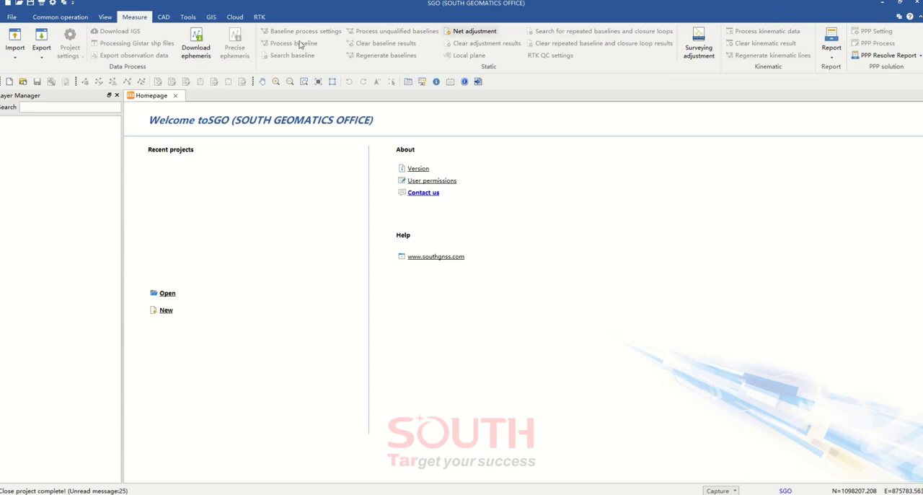
pyautogui.click(164, 18)
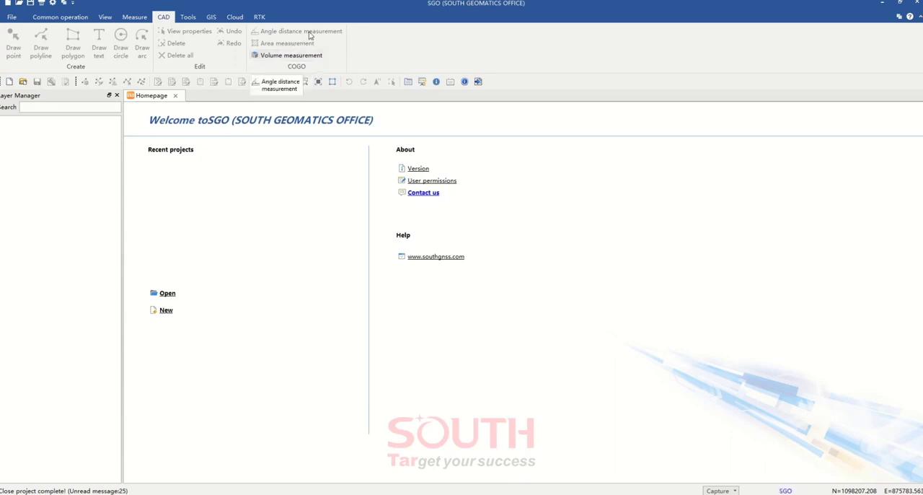
pyautogui.click(189, 17)
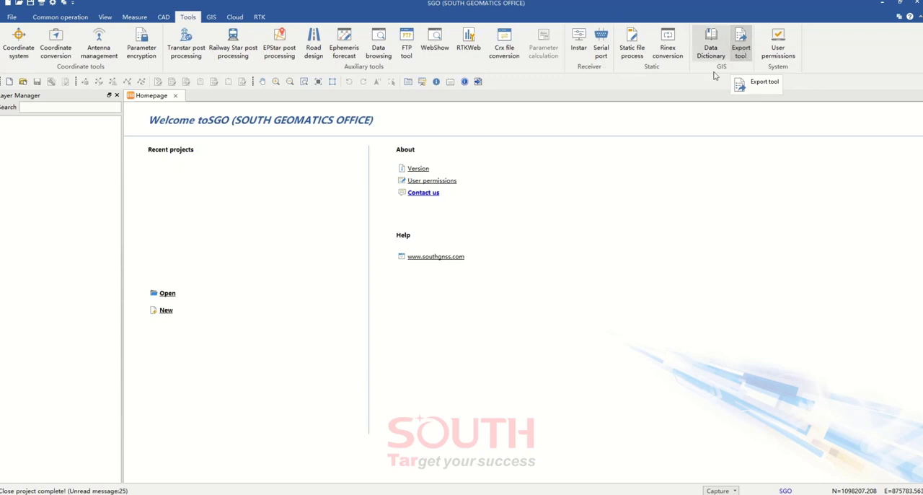
pyautogui.click(211, 17)
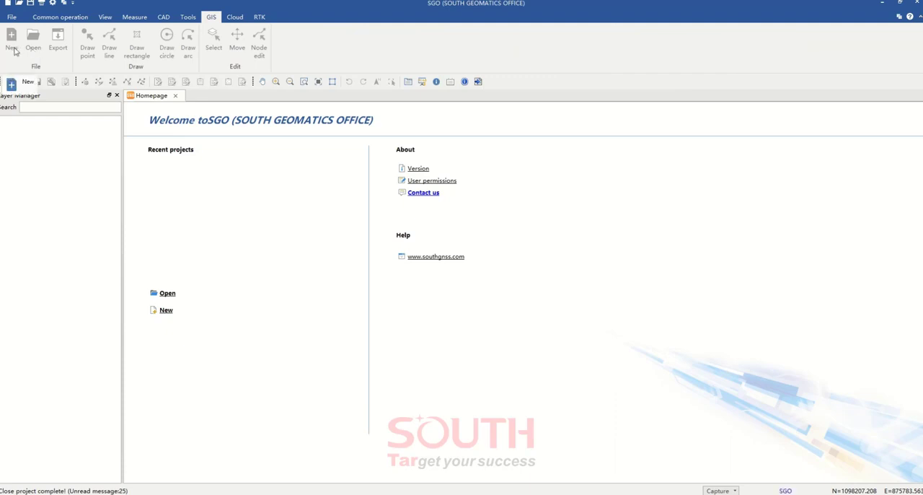
pyautogui.click(259, 18)
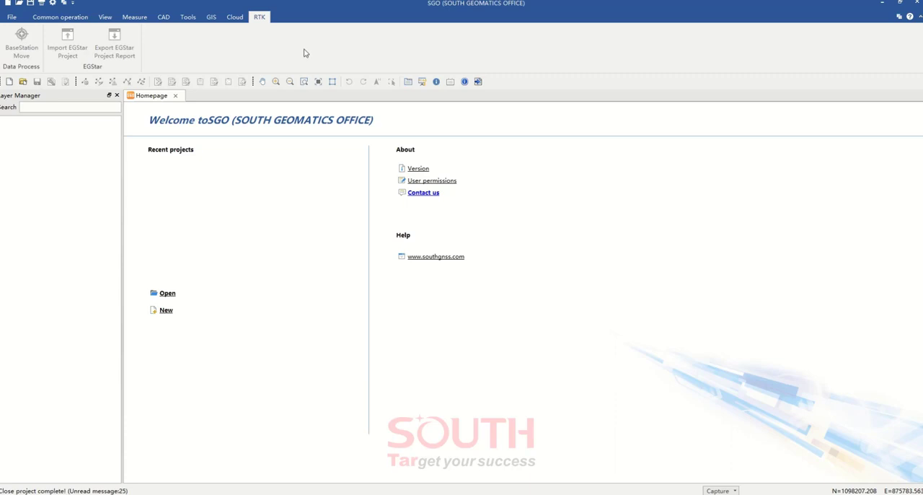
pyautogui.click(234, 19)
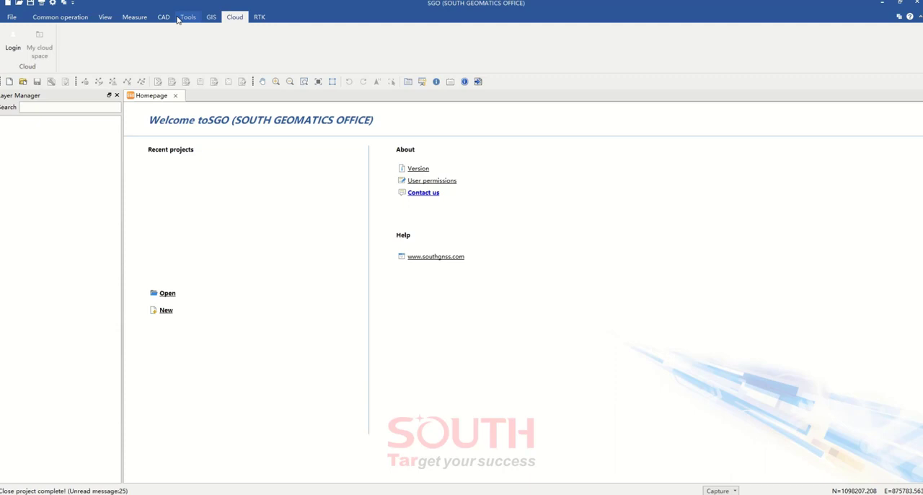
# Start a new project from the common operations and name it SOUTH
pyautogui.click(105, 17)
pyautogui.click(73, 18)
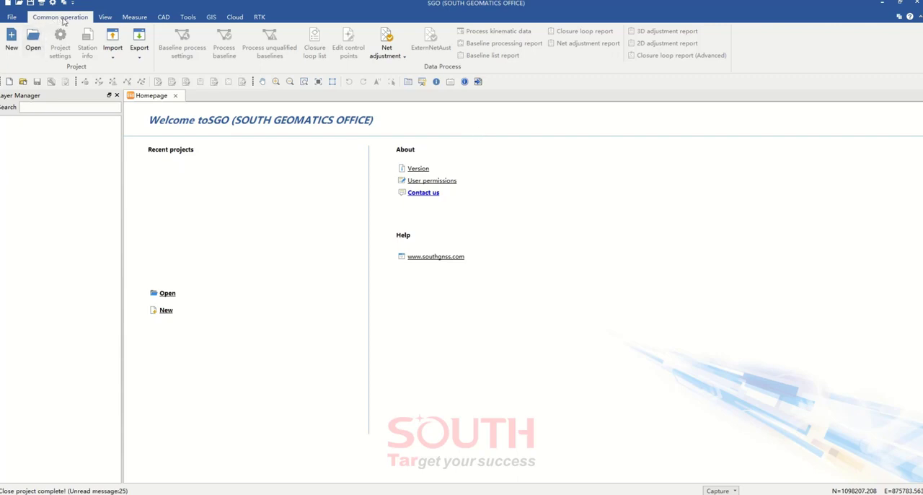
pyautogui.click(11, 43)
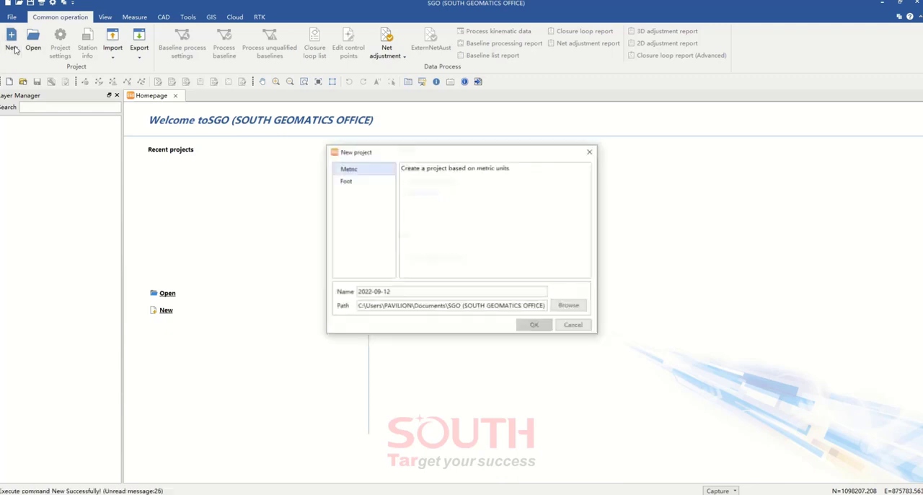
pyautogui.moveTo(412, 292); pyautogui.dragTo(316, 288)
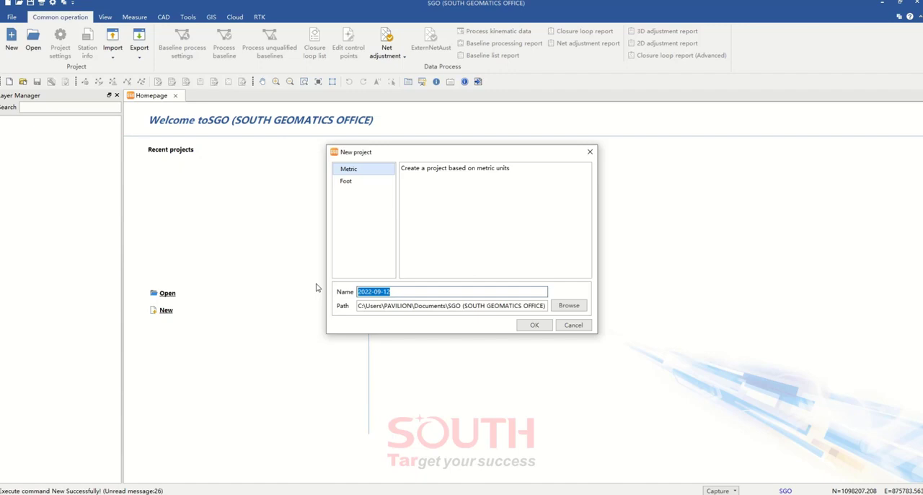
pyautogui.write('SOUTH')
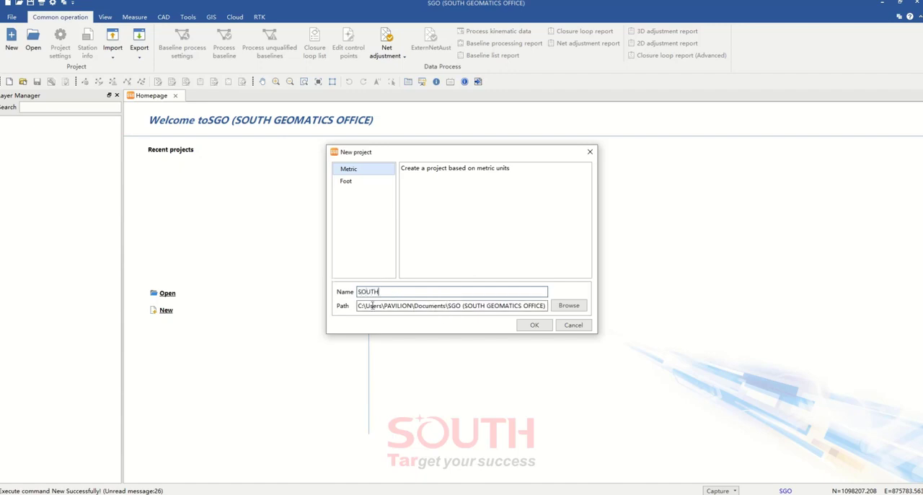
# Create the project in the default SGO documents folder with metric units
pyautogui.moveTo(370, 305); pyautogui.dragTo(402, 306)
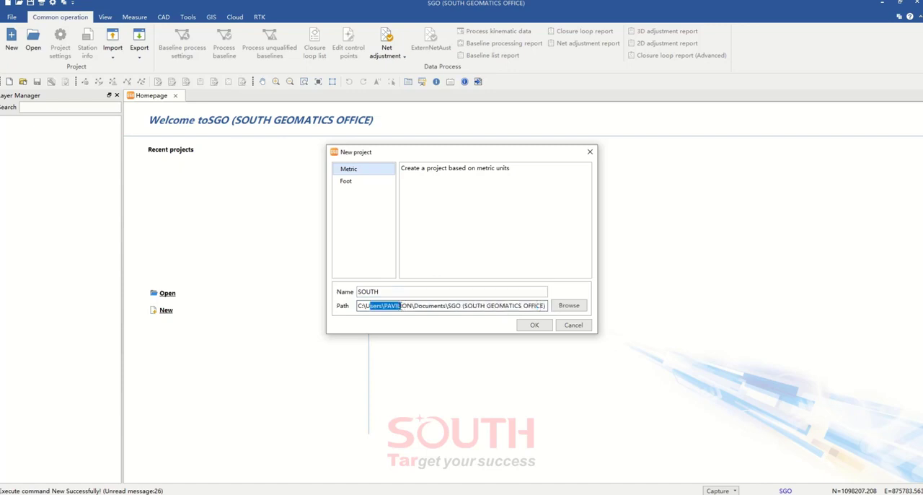
pyautogui.click(421, 304)
pyautogui.moveTo(453, 307); pyautogui.dragTo(549, 306)
pyautogui.click(535, 307)
pyautogui.click(361, 182)
pyautogui.click(365, 171)
pyautogui.click(535, 326)
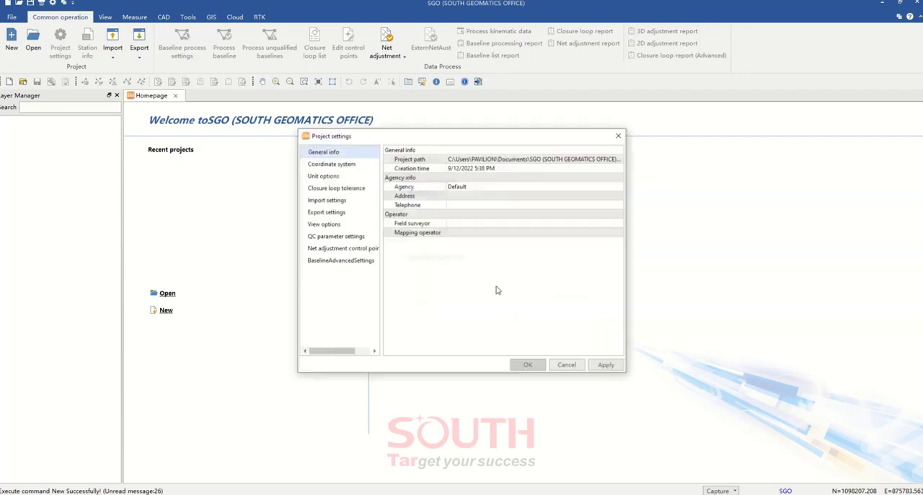
# Enlarge the Project settings window and reposition it over the workspace so the full project path fits
pyautogui.moveTo(421, 139); pyautogui.dragTo(515, 119)
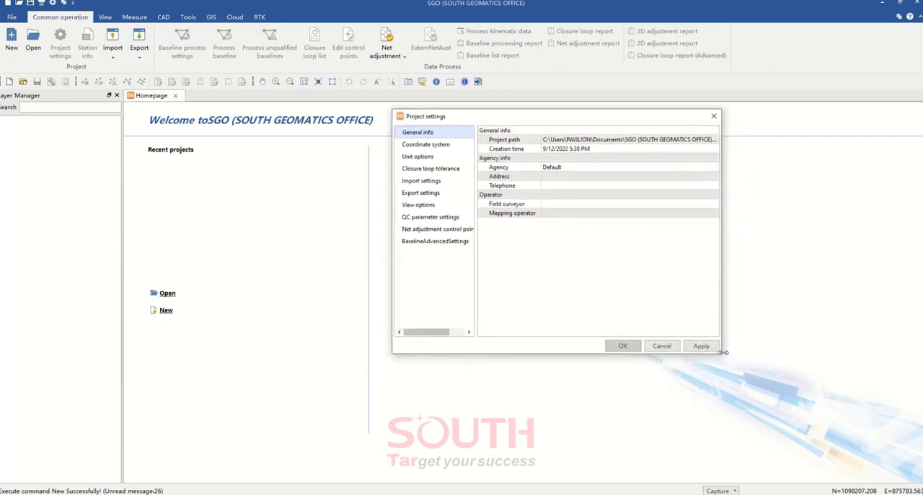
pyautogui.moveTo(720, 352); pyautogui.dragTo(901, 444)
pyautogui.moveTo(584, 118); pyautogui.dragTo(380, 102)
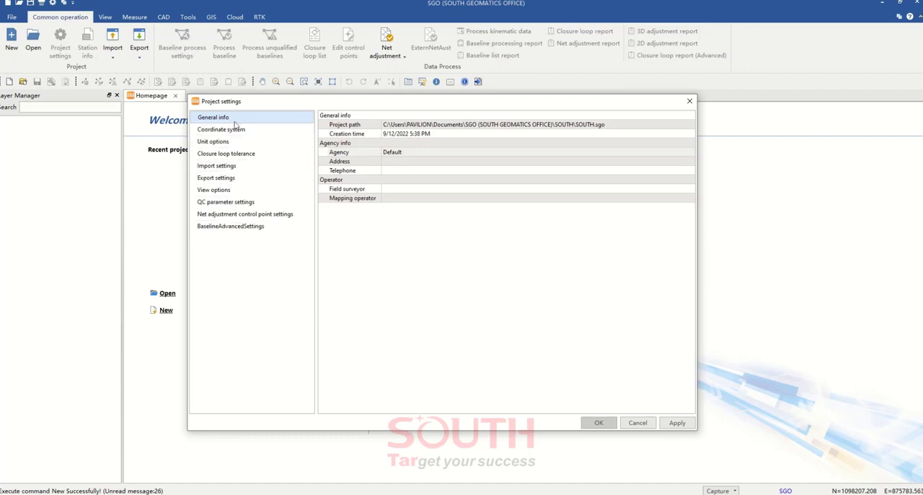
pyautogui.moveTo(277, 104); pyautogui.dragTo(275, 98)
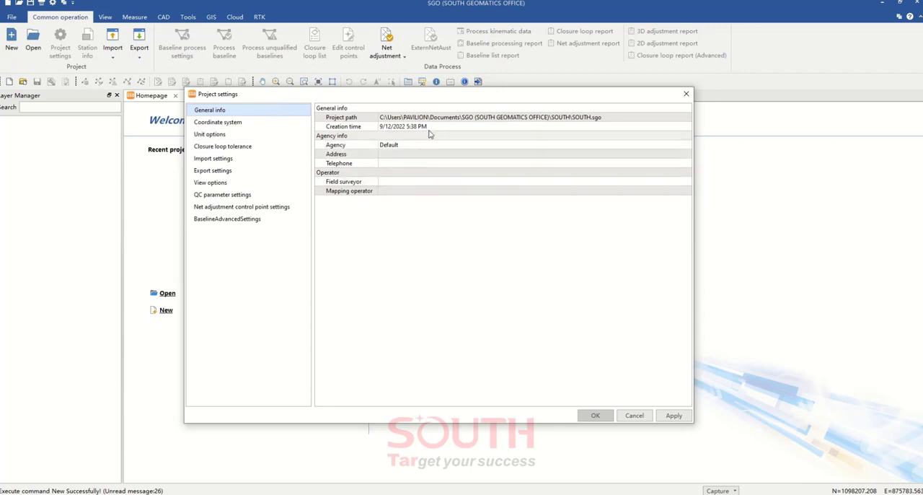
# Set the agency to SOUTH LATINOAMERICA in the project's general info and fill in the agency's address
pyautogui.click(412, 145)
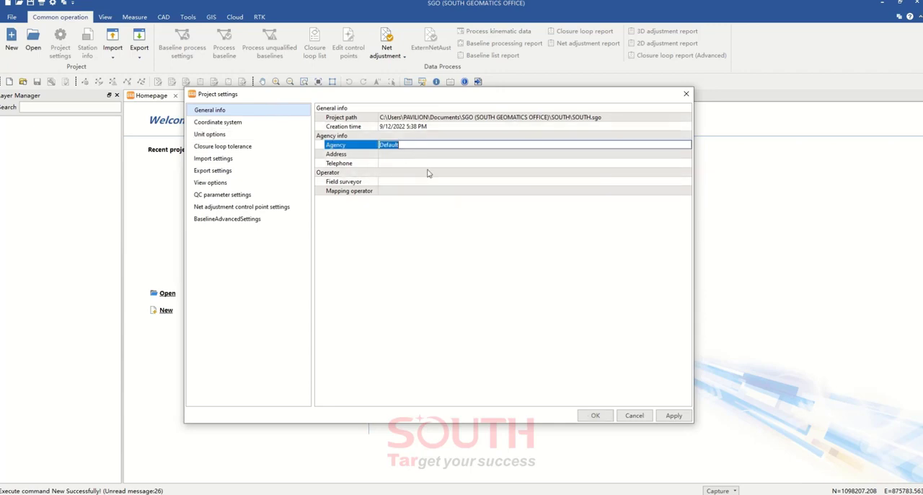
pyautogui.write('SOUTH LATINOAMERICA')
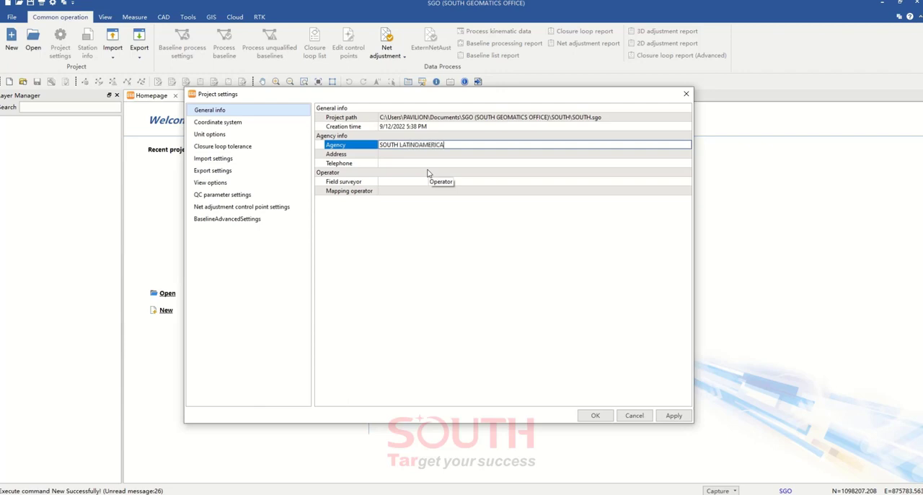
pyautogui.click(406, 155)
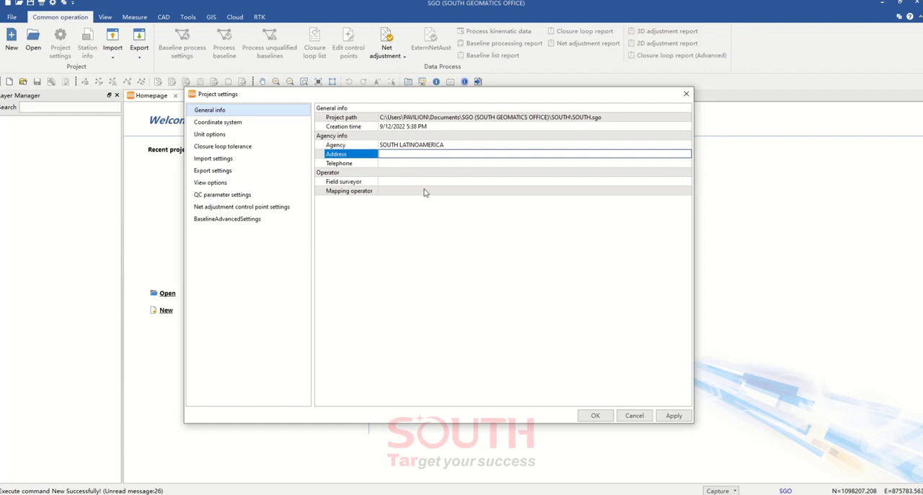
pyautogui.write('BOGOTA')
pyautogui.click(412, 165)
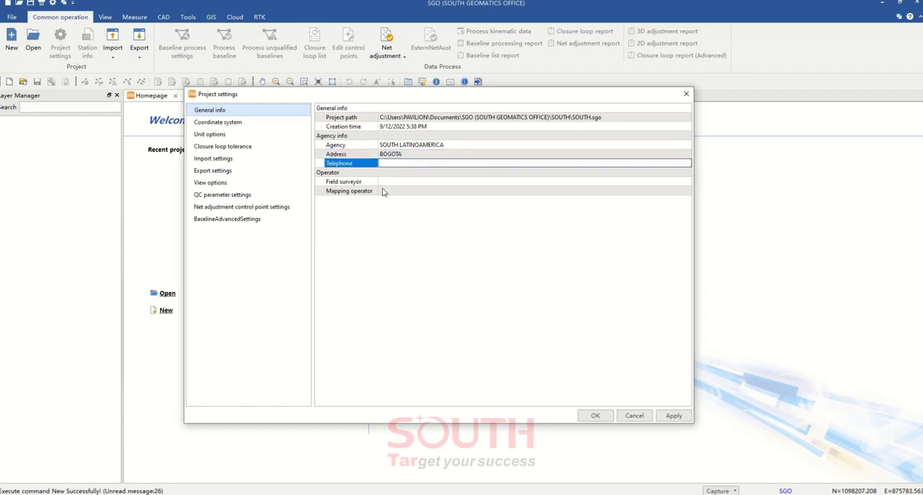
# Fill in the full names of the field surveyor and the mapping operator in the project's operator info
pyautogui.click(388, 182)
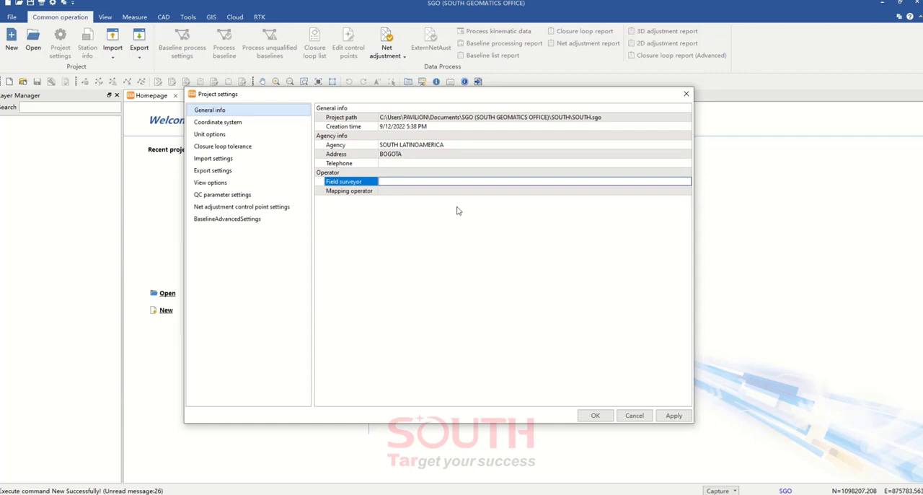
pyautogui.press('Tab')
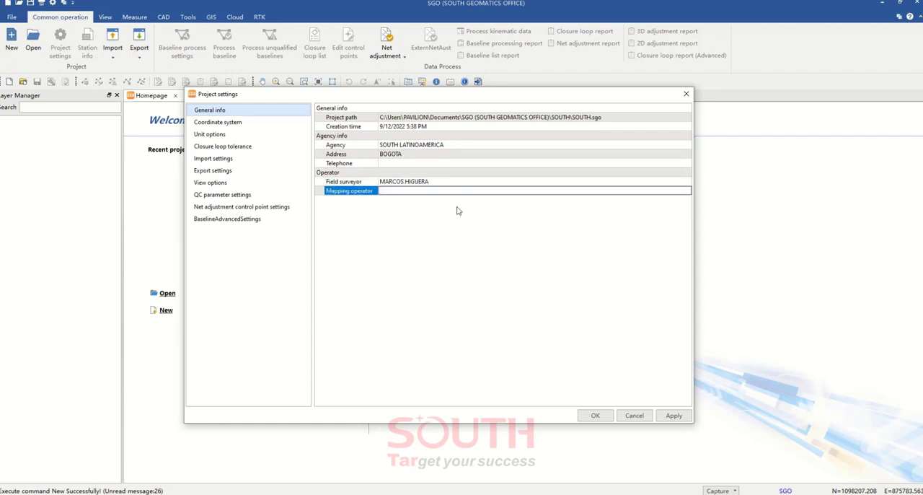
# Open the predefined coordinate systems from the project's coordinate system settings and reposition both windows for a clear view
pyautogui.click(232, 123)
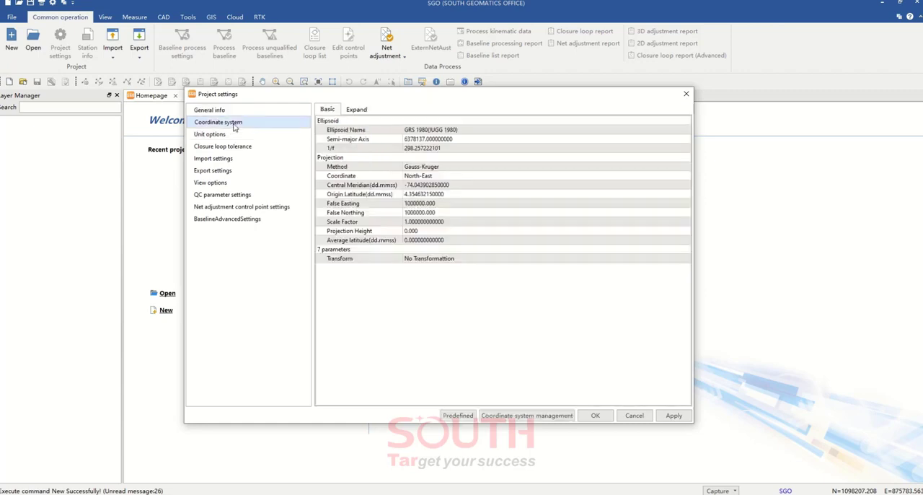
pyautogui.moveTo(442, 95); pyautogui.dragTo(472, 77)
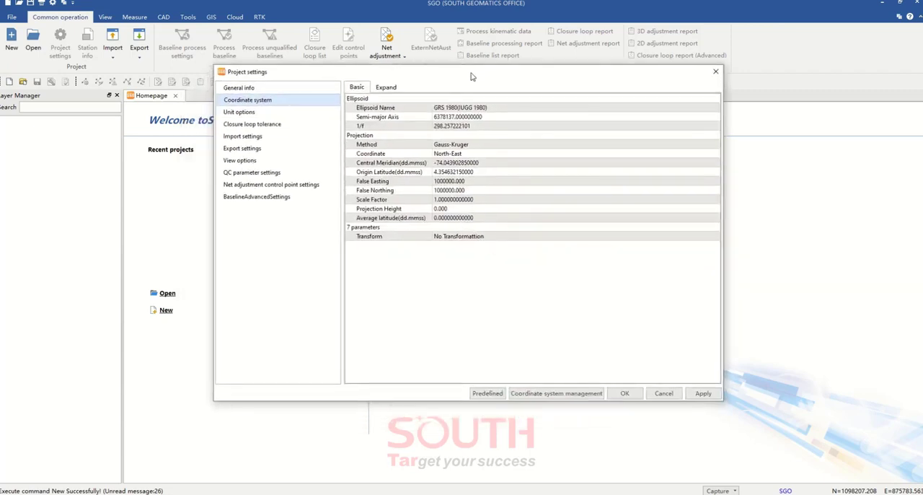
pyautogui.click(487, 393)
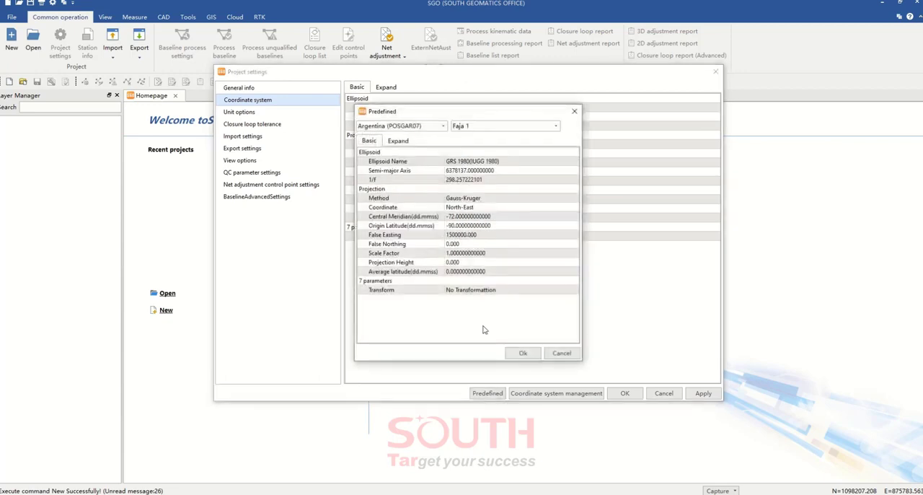
pyautogui.moveTo(443, 117); pyautogui.dragTo(410, 88)
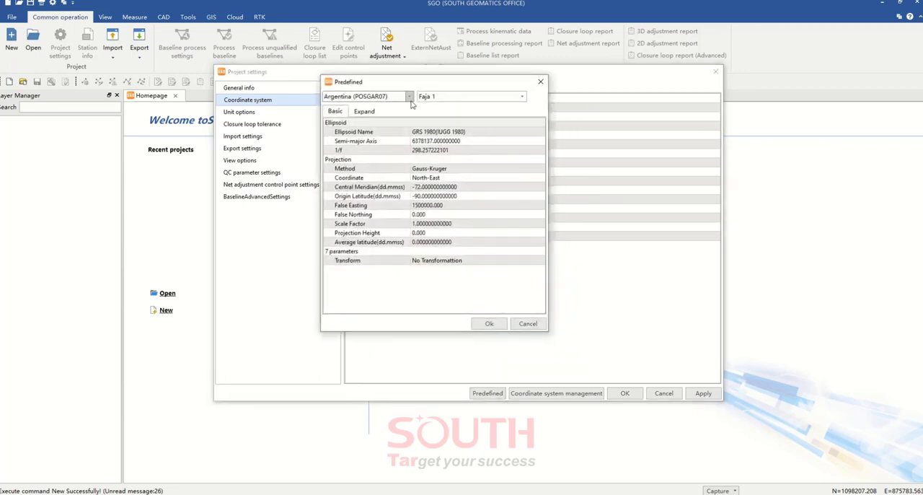
# Choose Colombia as the predefined region and look through its list of projection zones
pyautogui.click(409, 96)
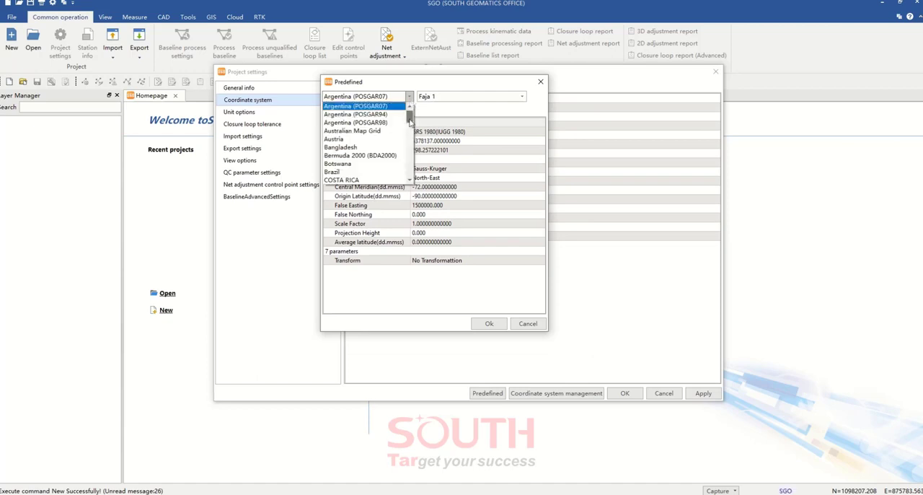
pyautogui.moveTo(409, 121)
pyautogui.mouseDown()
pyautogui.moveTo(404, 177)
pyautogui.moveTo(412, 123)
pyautogui.moveTo(410, 131)
pyautogui.mouseUp()
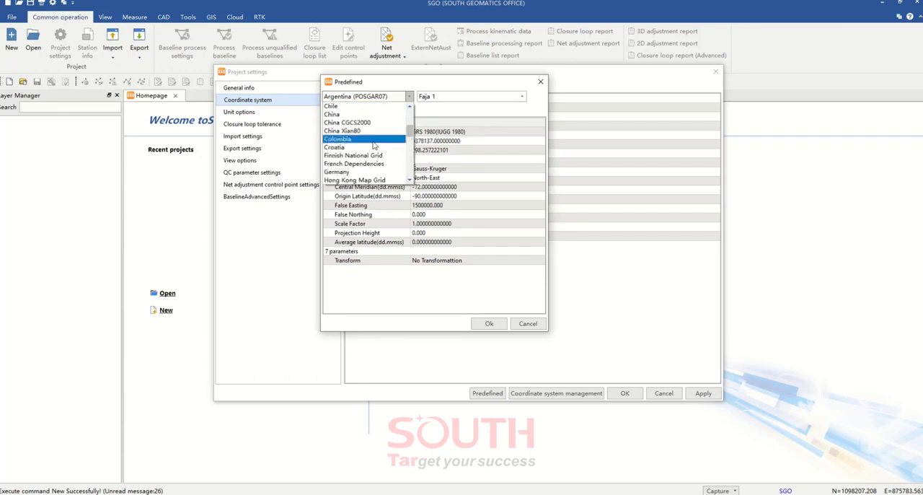
pyautogui.click(346, 139)
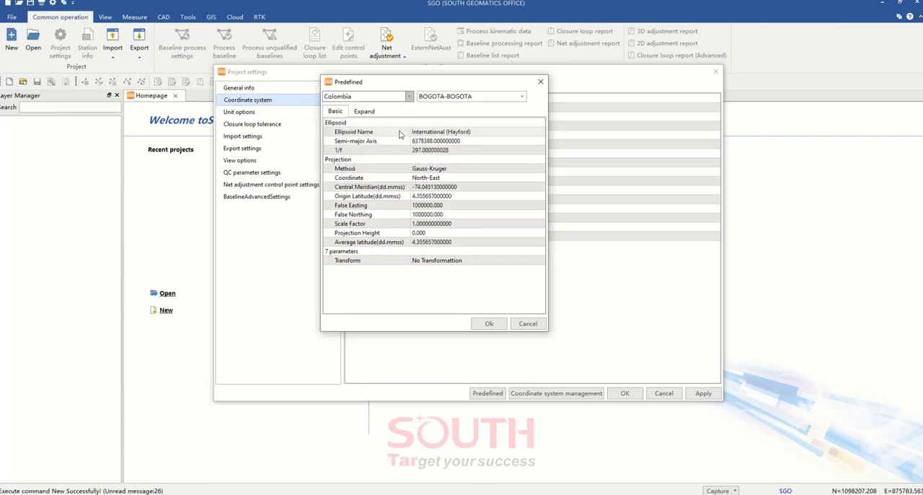
pyautogui.click(480, 98)
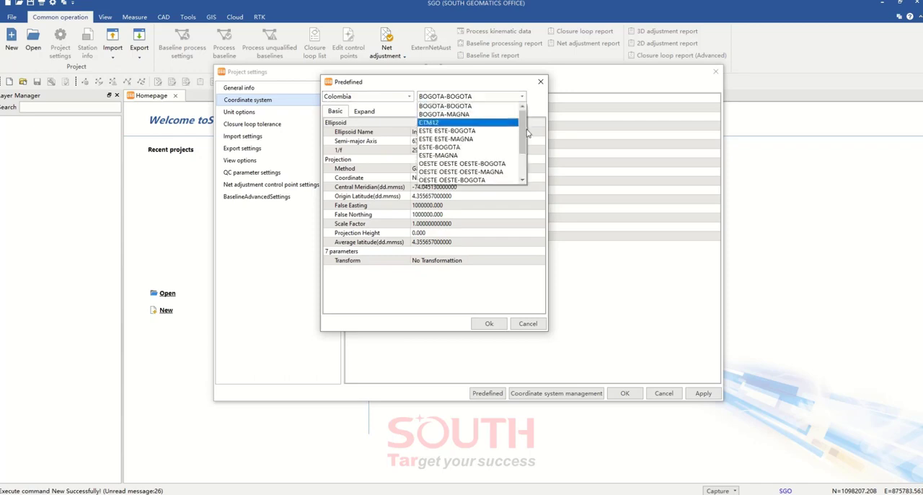
pyautogui.moveTo(526, 135)
pyautogui.mouseDown()
pyautogui.moveTo(526, 157)
pyautogui.moveTo(525, 136)
pyautogui.mouseUp()
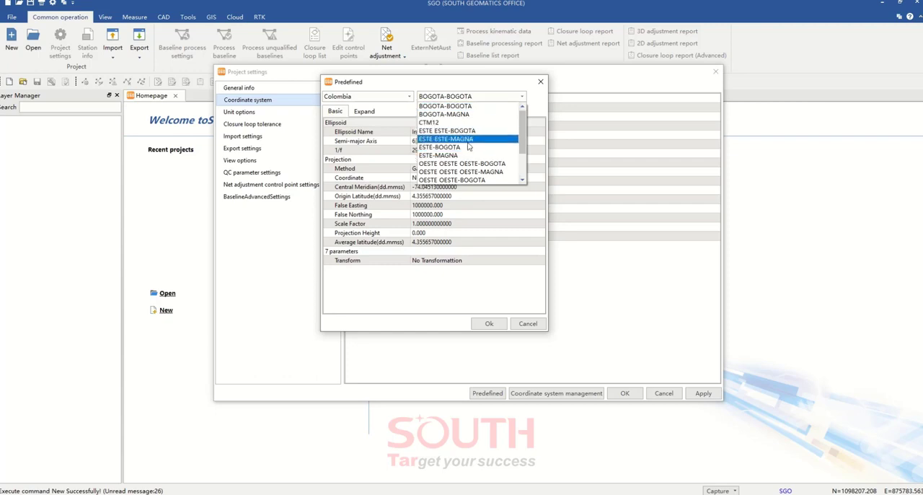
# Switch the predefined region to Argentina (POSGAR07) and look through its list of zones
pyautogui.click(390, 97)
pyautogui.moveTo(410, 131); pyautogui.dragTo(407, 106)
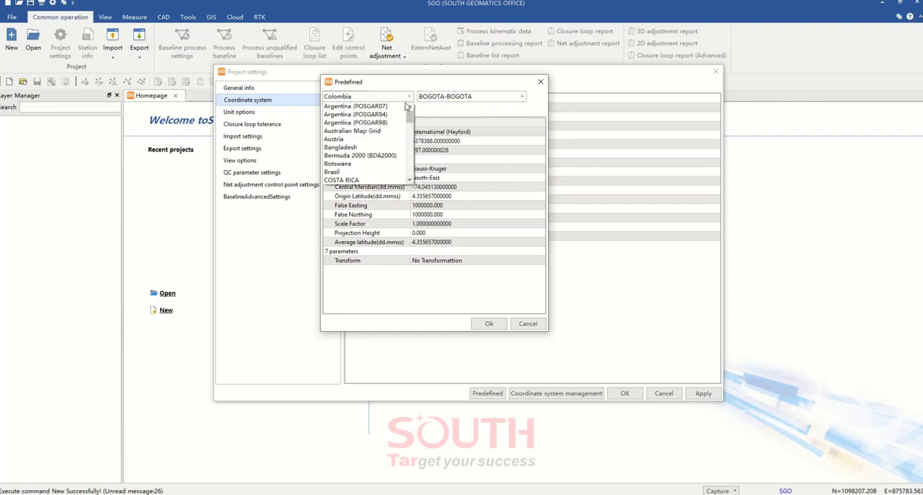
pyautogui.click(387, 109)
pyautogui.click(469, 97)
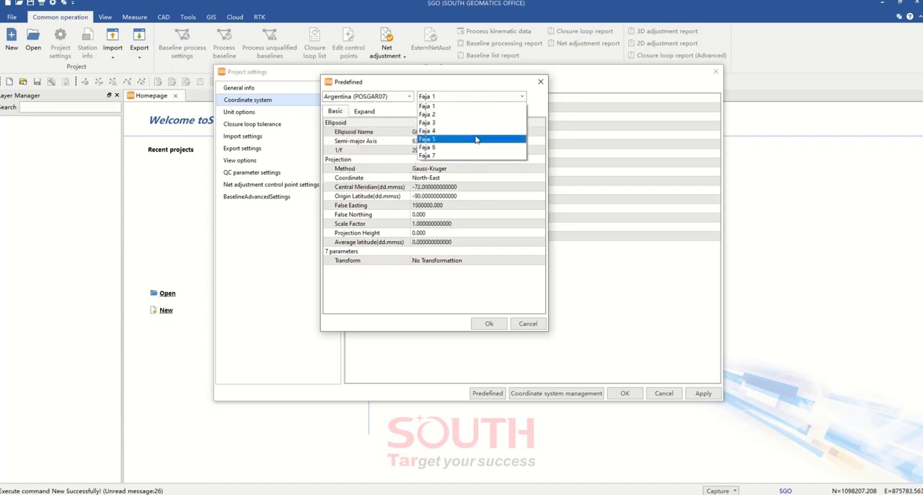
pyautogui.click(397, 96)
# Set the predefined coordinate system to Colombia with the BOGOTA-MAGNA zone
pyautogui.click(400, 97)
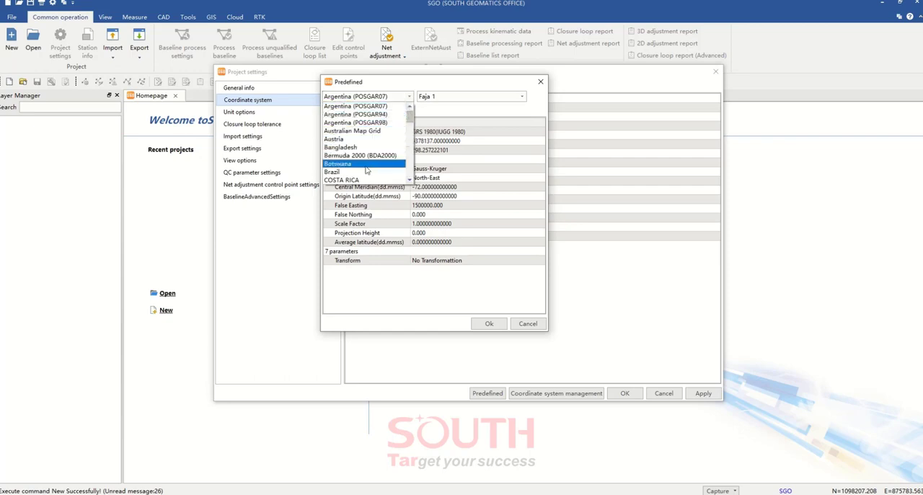
pyautogui.scroll(-2, 409, 124)
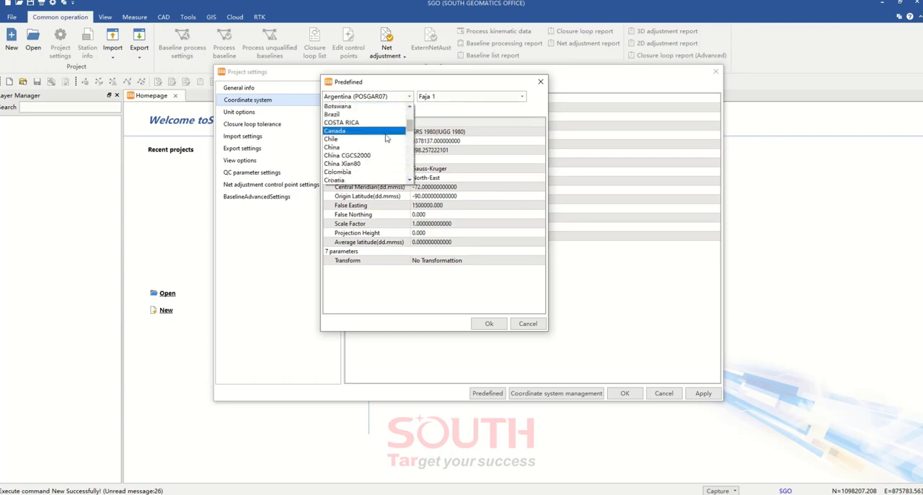
pyautogui.click(358, 172)
pyautogui.click(485, 101)
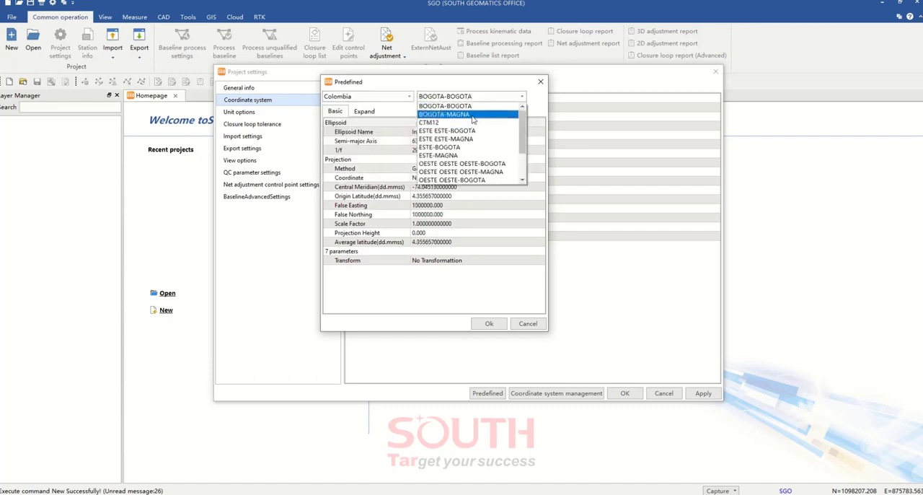
pyautogui.click(456, 115)
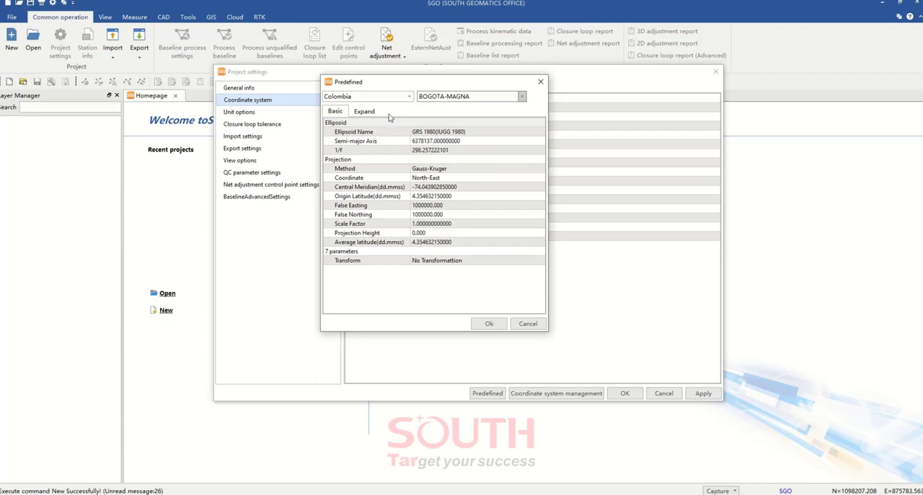
# Enable the geoid in the expanded parameters of the BOGOTA-MAGNA system by setting it to Use
pyautogui.click(369, 113)
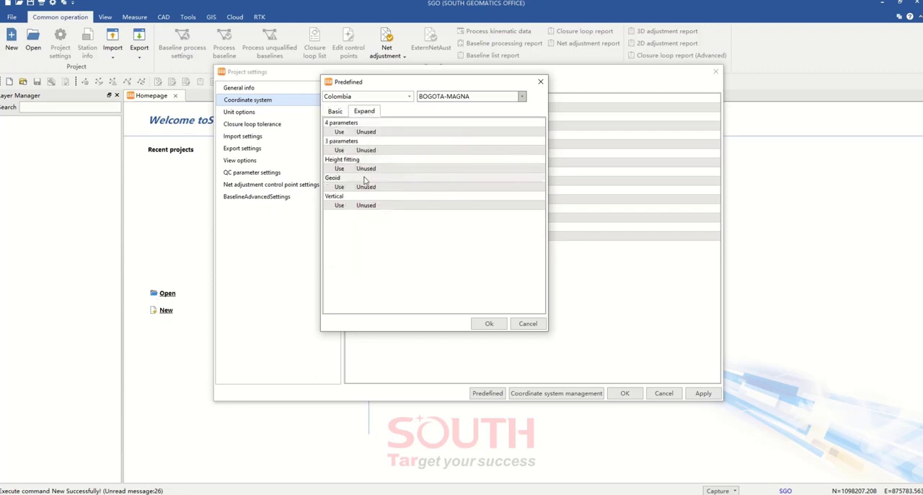
pyautogui.click(391, 188)
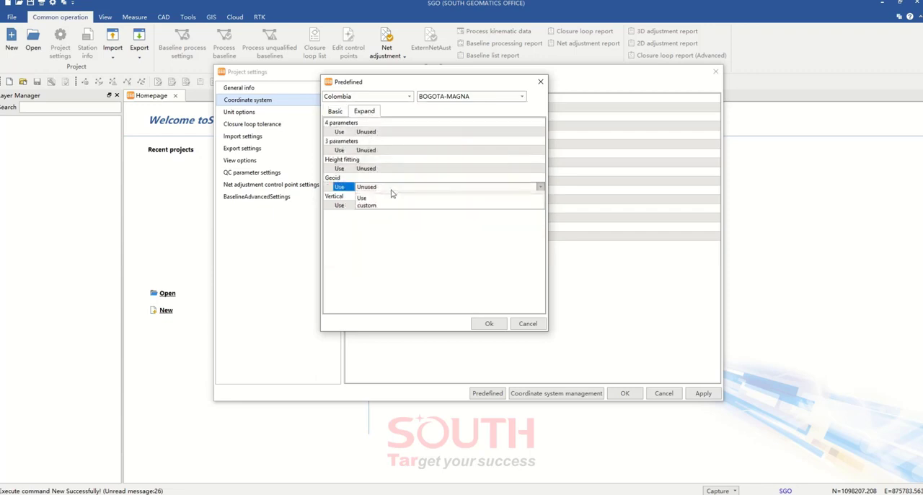
pyautogui.click(391, 188)
pyautogui.click(389, 203)
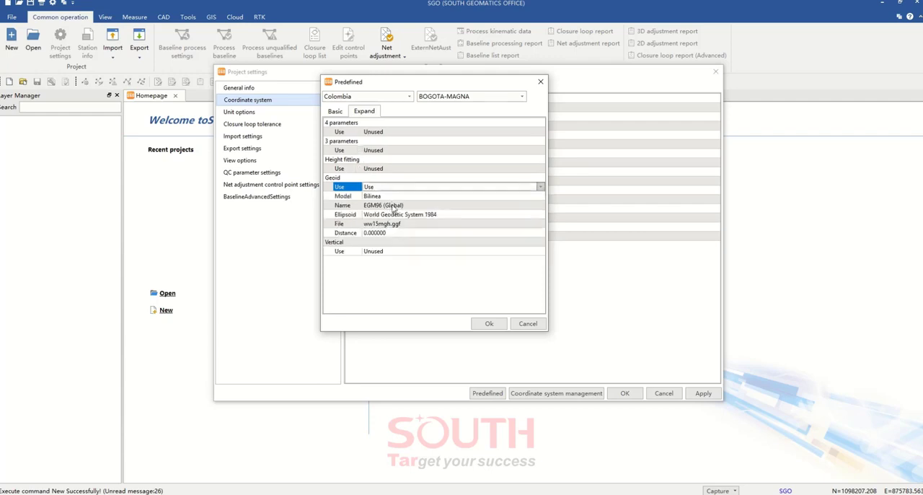
# Examine the list of available geoid models and close it without changing the selection
pyautogui.click(406, 206)
pyautogui.click(406, 207)
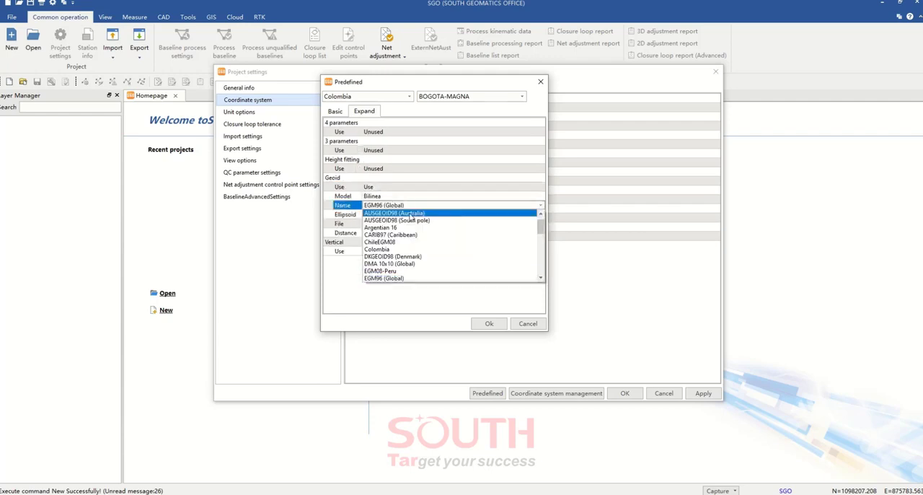
pyautogui.moveTo(544, 229)
pyautogui.mouseDown()
pyautogui.moveTo(541, 268)
pyautogui.moveTo(539, 225)
pyautogui.mouseUp()
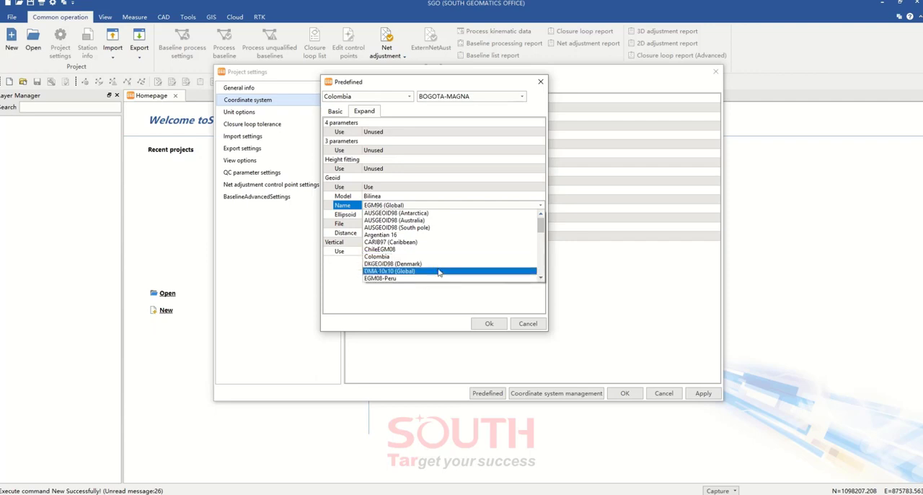
pyautogui.moveTo(541, 227); pyautogui.dragTo(541, 242)
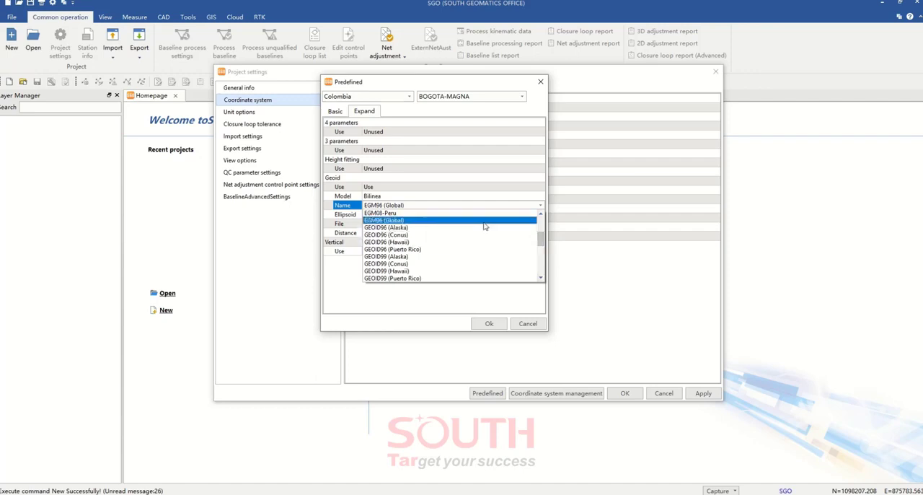
pyautogui.moveTo(542, 241); pyautogui.dragTo(538, 224)
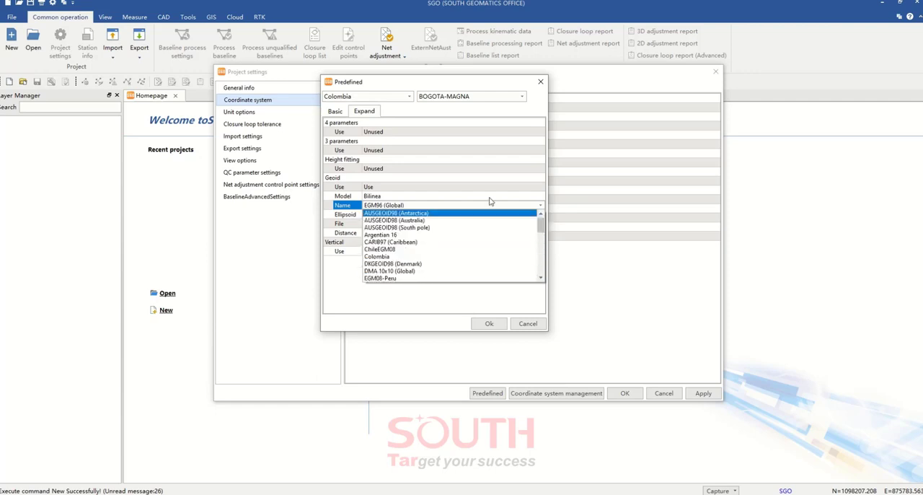
pyautogui.click(482, 187)
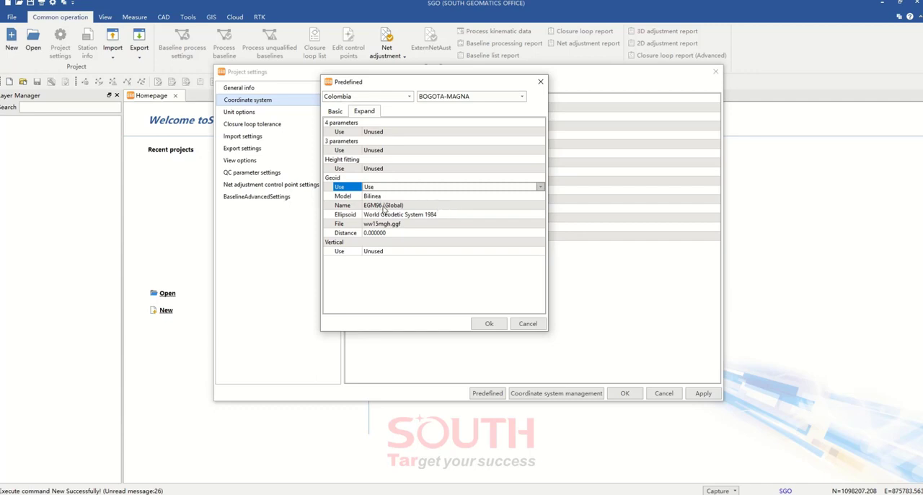
# Switch the geoid to custom, check which file types a custom geoid can be loaded from, and cancel the file selection
pyautogui.click(397, 189)
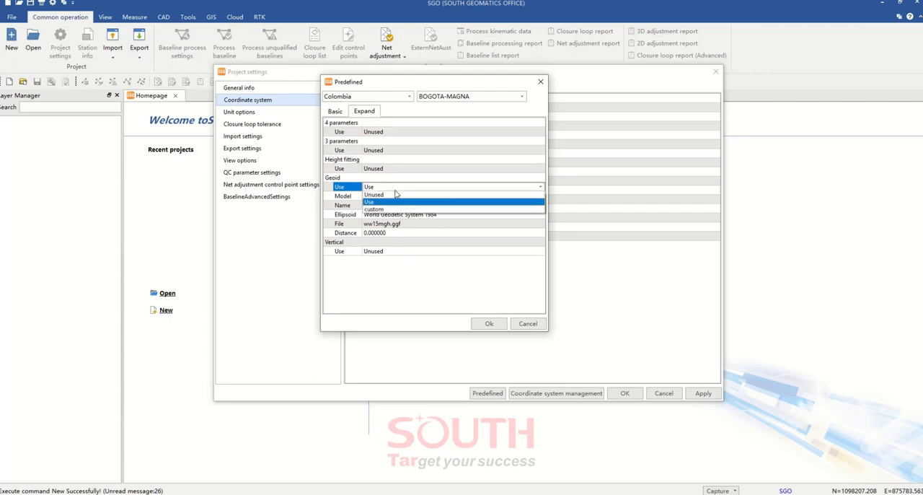
pyautogui.click(388, 210)
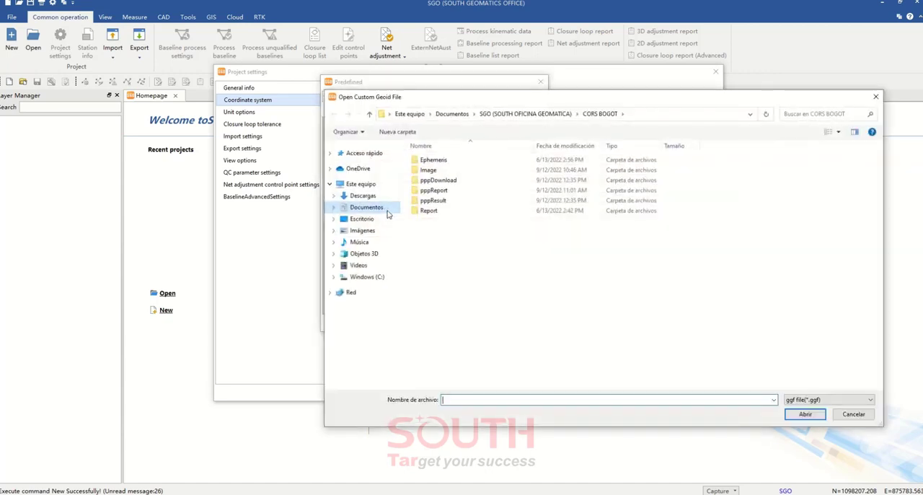
pyautogui.moveTo(388, 77); pyautogui.dragTo(372, 74)
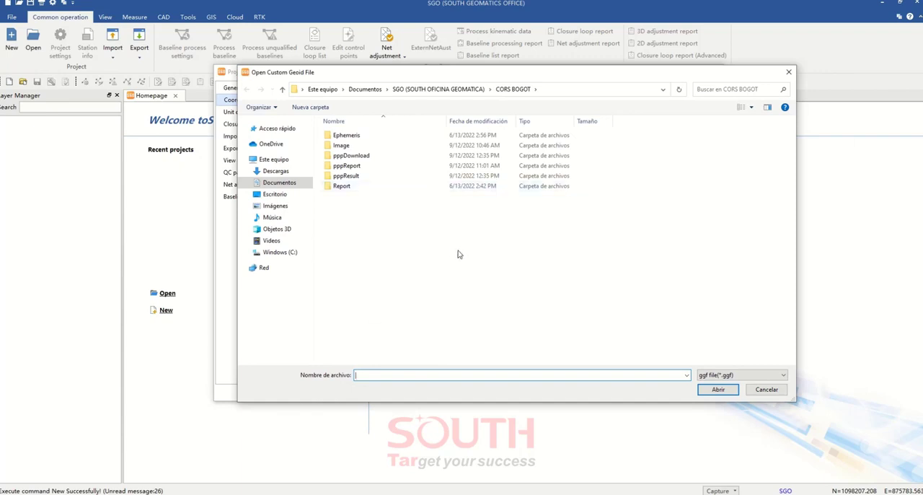
pyautogui.click(725, 375)
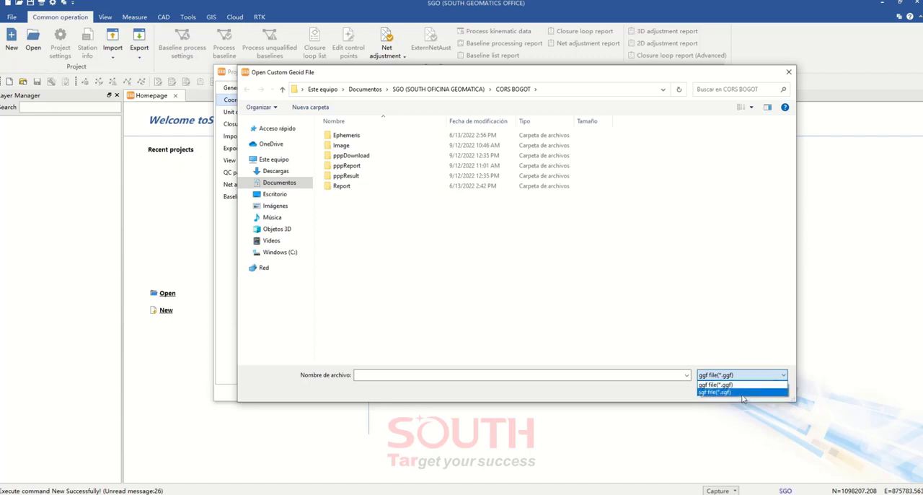
pyautogui.click(698, 312)
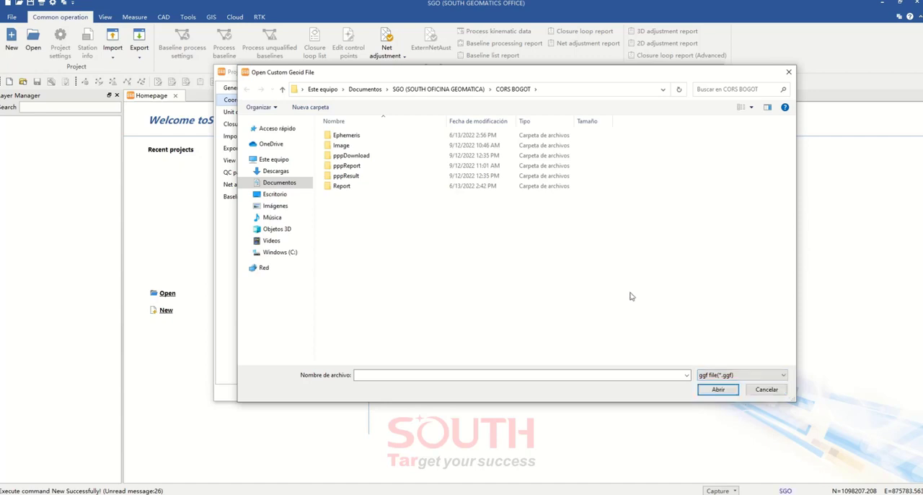
pyautogui.click(767, 390)
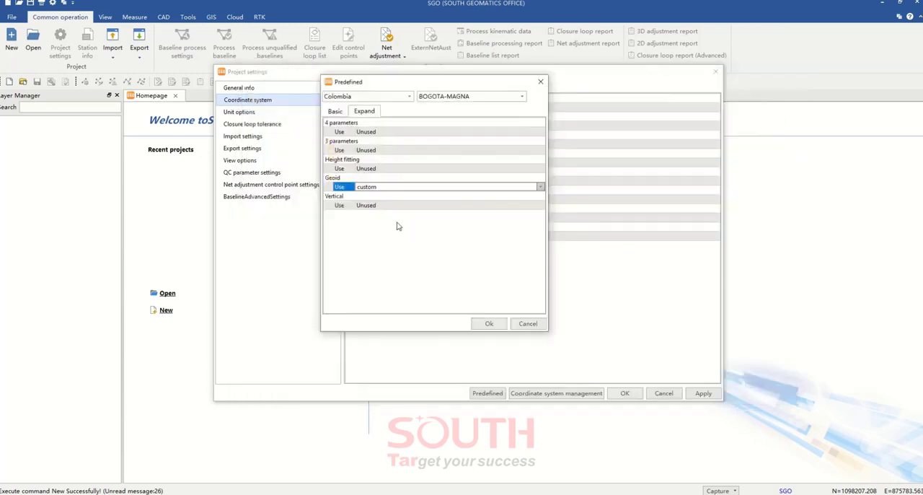
# Set the geoid back to Use with the Colombia model and accept the predefined coordinate system
pyautogui.click(402, 189)
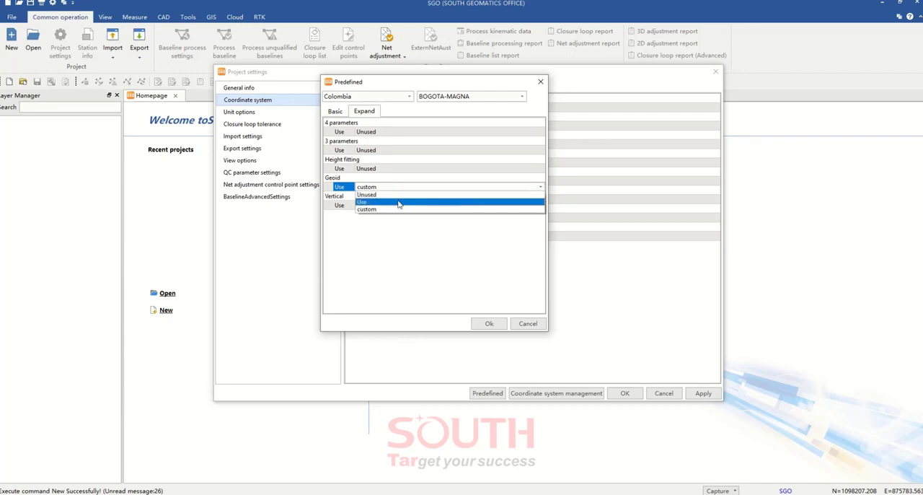
pyautogui.click(398, 202)
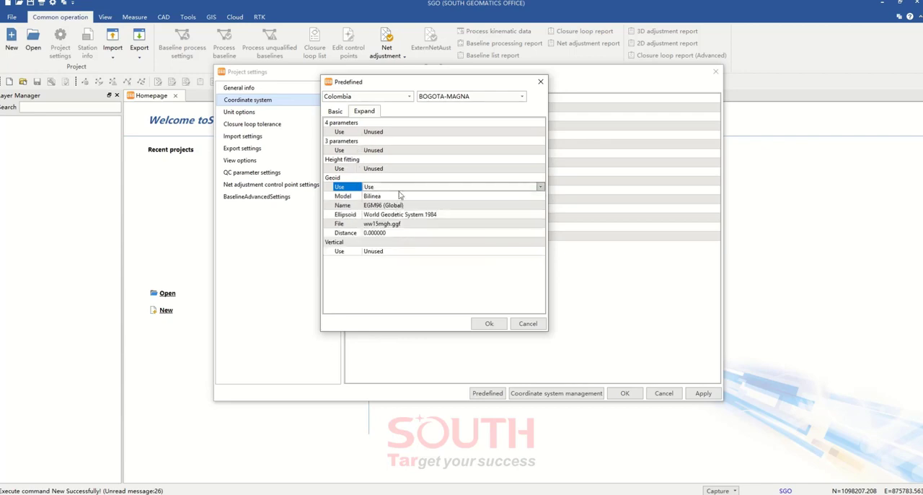
pyautogui.click(400, 207)
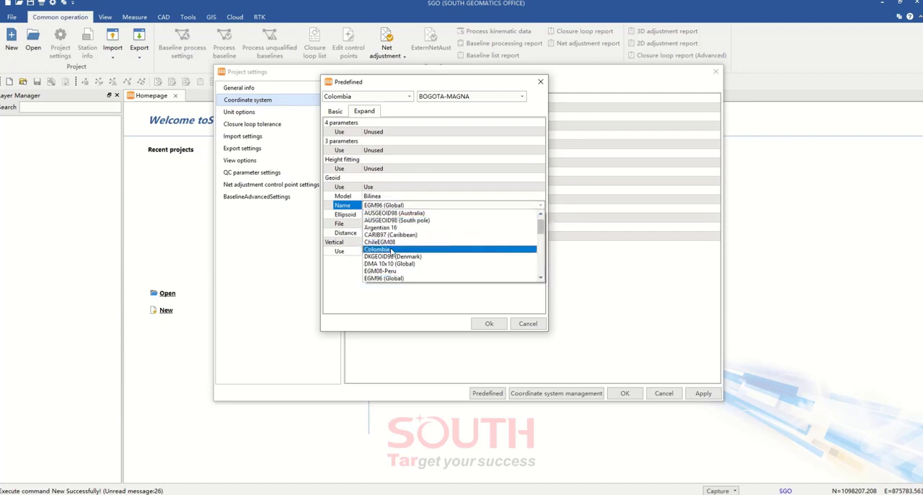
pyautogui.click(392, 249)
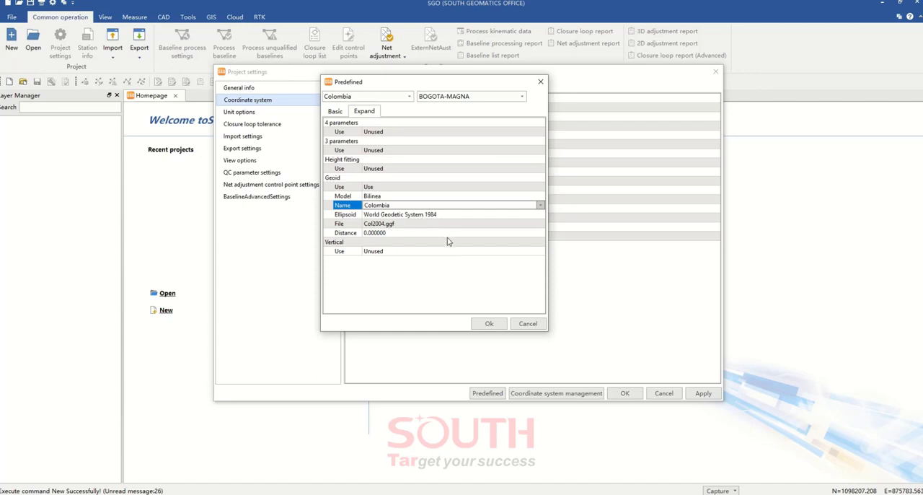
pyautogui.click(489, 324)
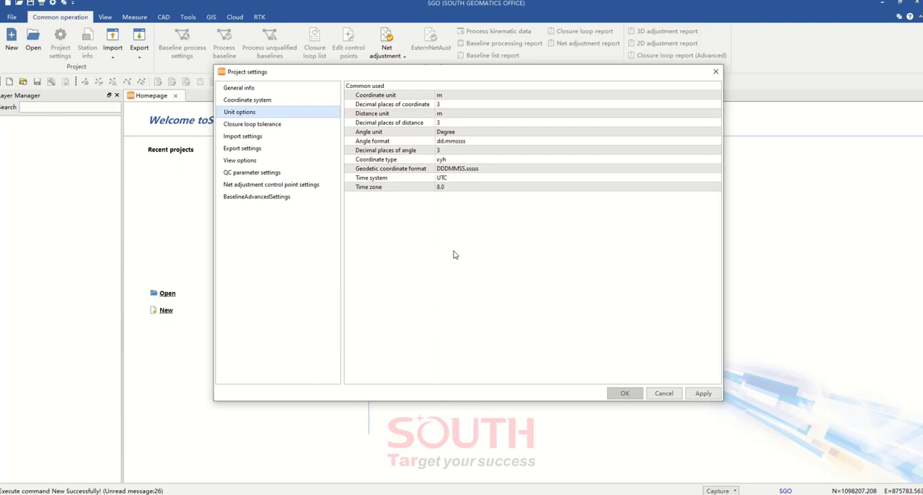
# Set the decimal places of coordinates to 5 in the unit options
pyautogui.click(459, 99)
pyautogui.click(458, 102)
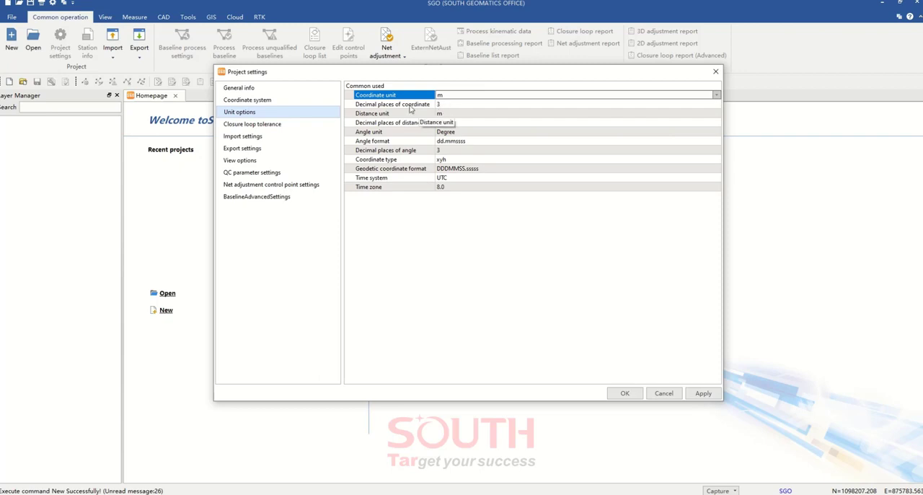
pyautogui.click(693, 106)
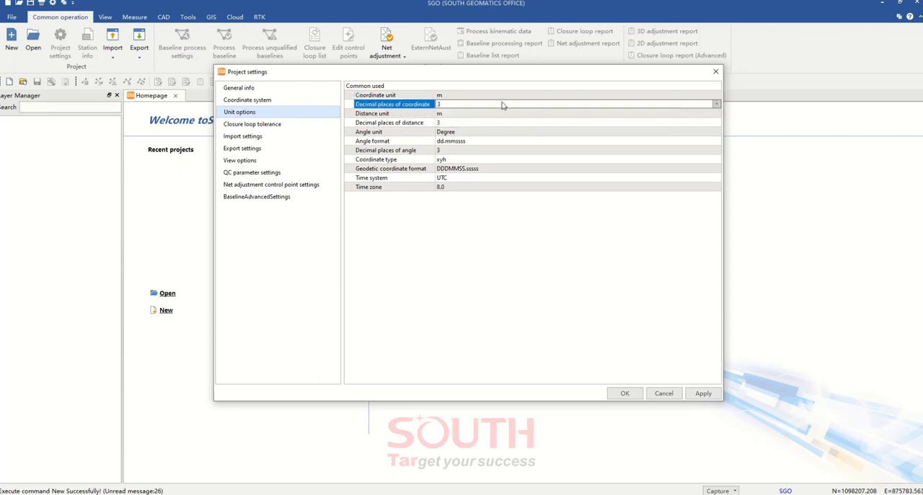
pyautogui.click(502, 105)
pyautogui.click(470, 148)
# Check the decimal places of distance and the angle unit in the unit options without changing either value
pyautogui.click(456, 124)
pyautogui.click(456, 123)
pyautogui.click(456, 123)
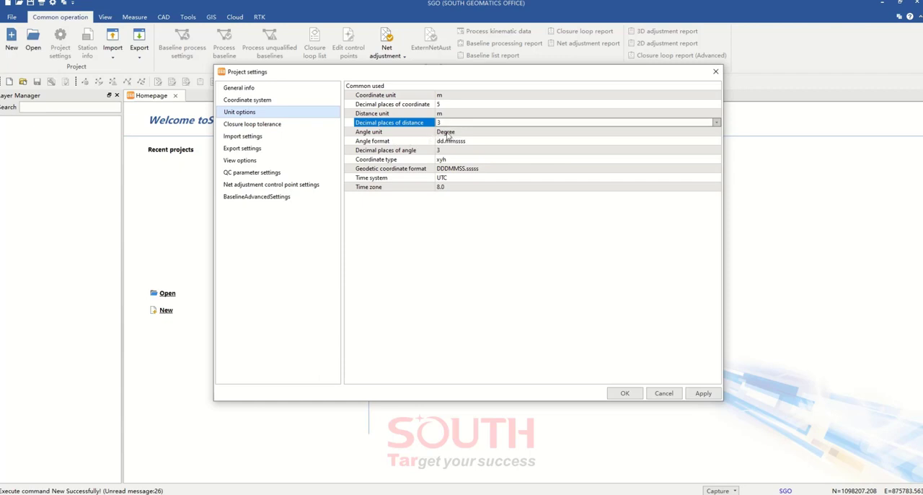
pyautogui.click(469, 132)
pyautogui.click(470, 135)
pyautogui.click(469, 136)
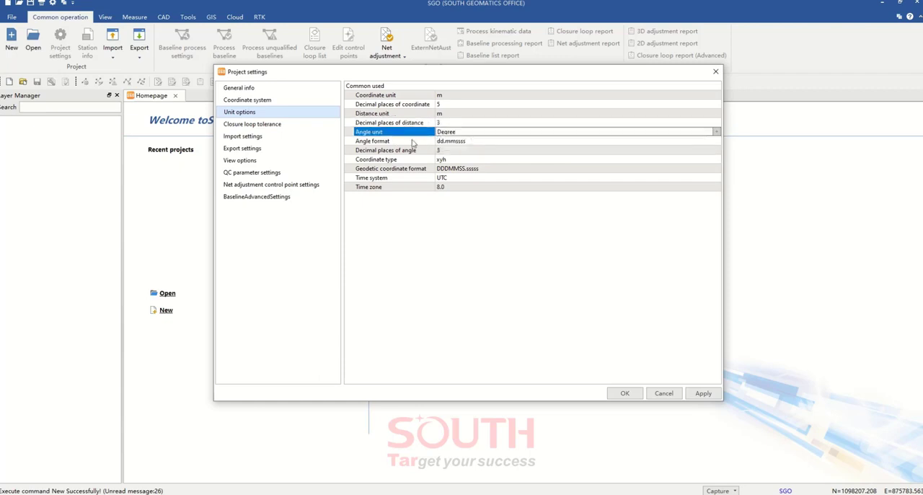
# Select dd.mmssss as the project's angle format
pyautogui.click(395, 144)
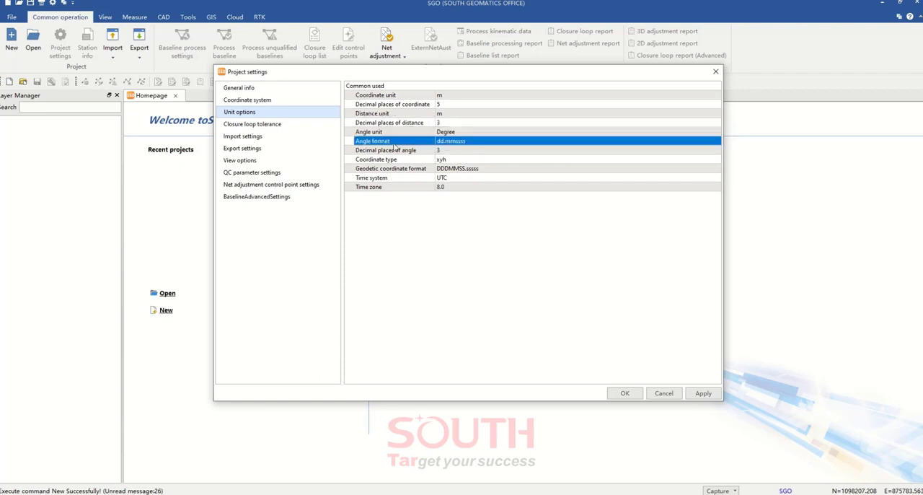
pyautogui.click(475, 146)
pyautogui.click(478, 146)
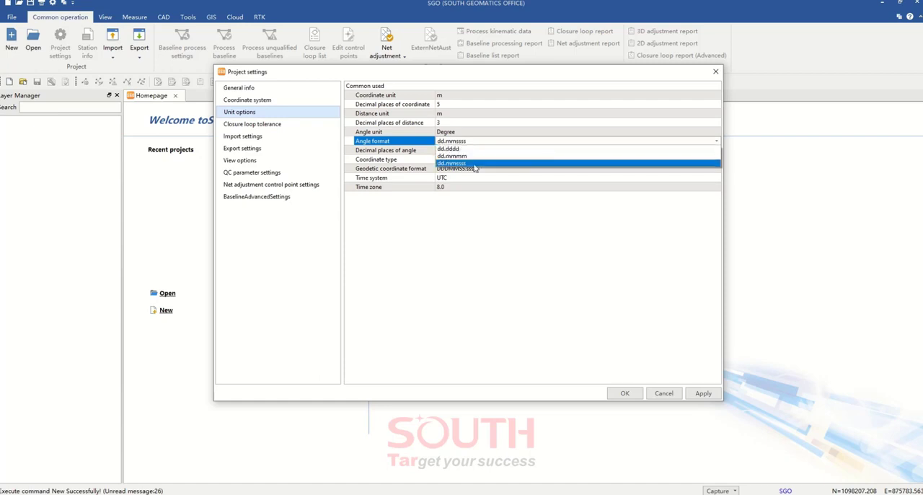
pyautogui.click(476, 164)
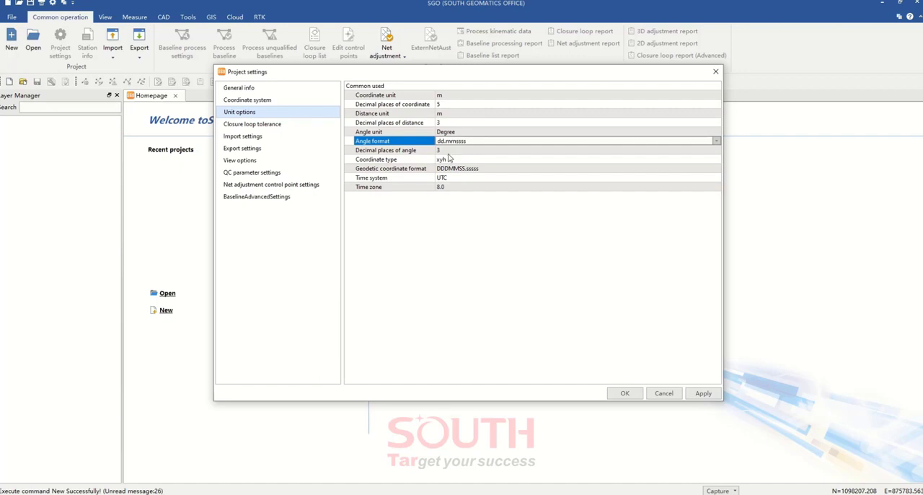
# Set the coordinate type to XYZ and choose DDDMMSS.sssss as the geodetic coordinate format
pyautogui.click(449, 160)
pyautogui.click(450, 160)
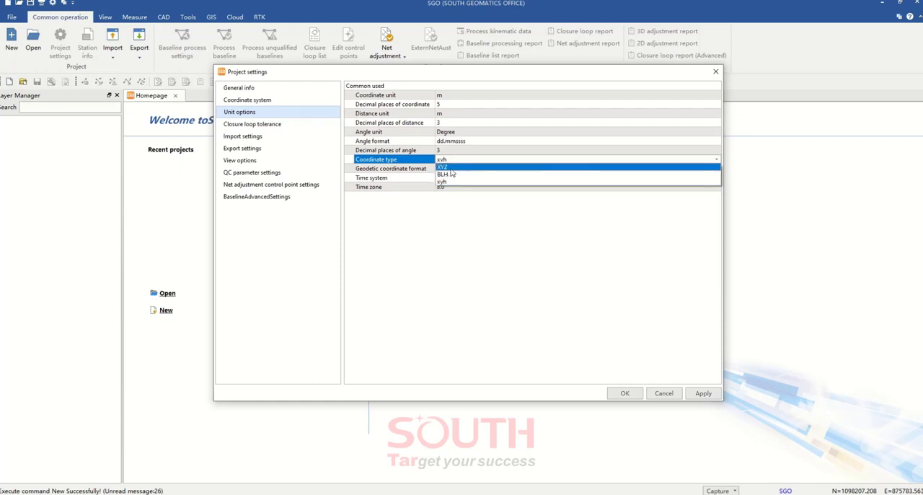
pyautogui.click(454, 168)
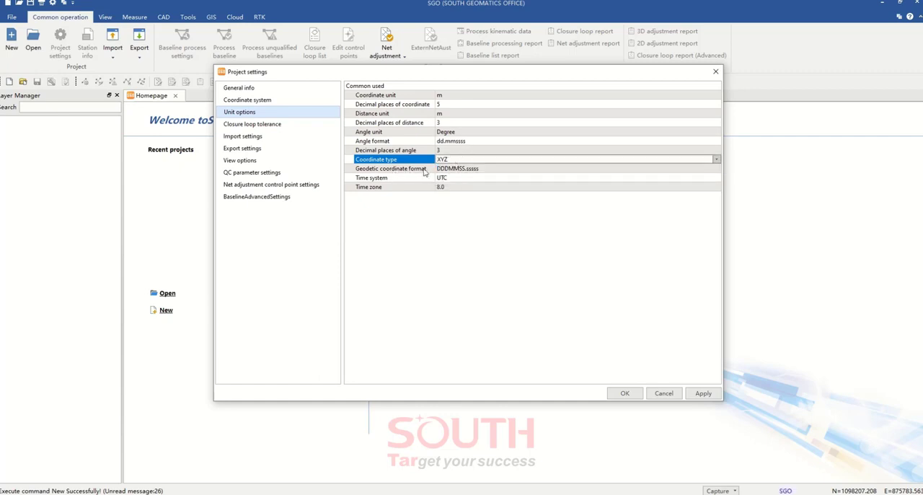
pyautogui.click(474, 170)
pyautogui.click(476, 171)
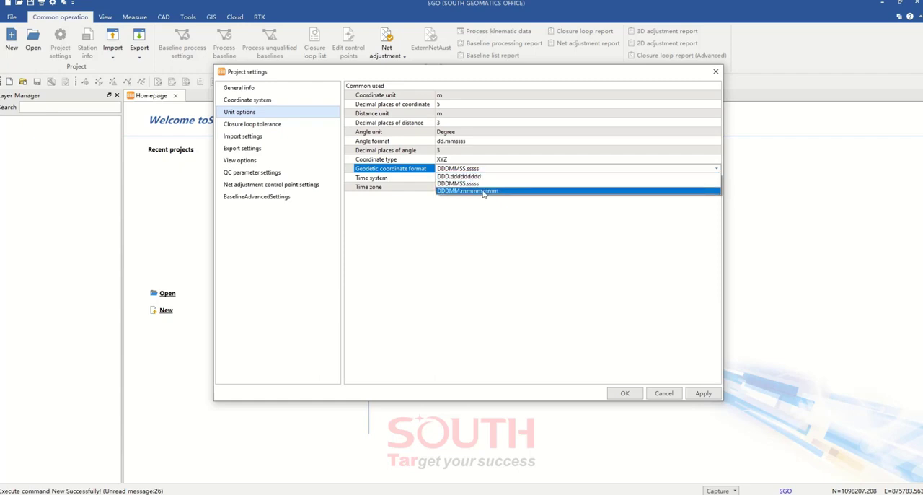
pyautogui.click(474, 184)
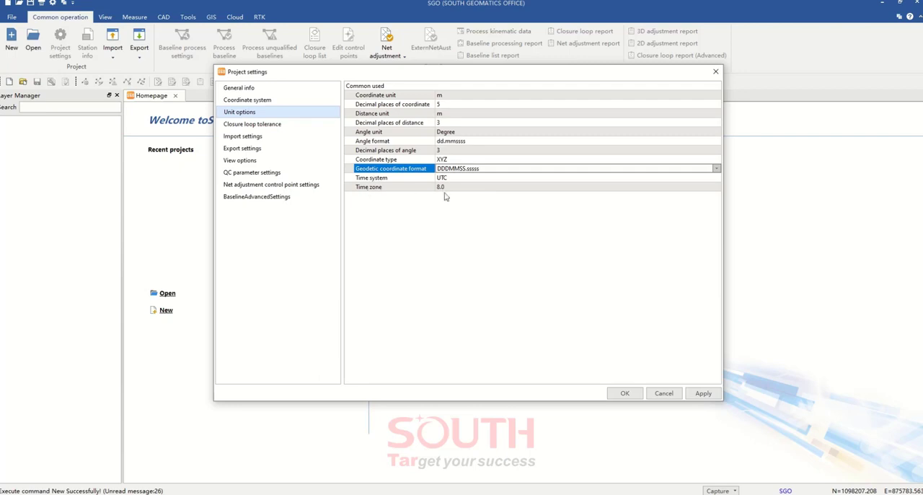
# Set the project's time zone to -5
pyautogui.click(455, 189)
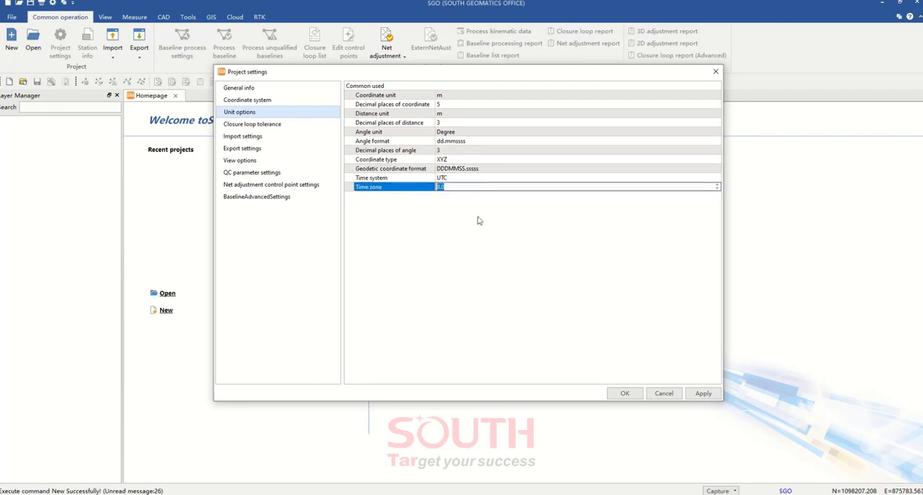
pyautogui.write('-5')
pyautogui.press('Return')
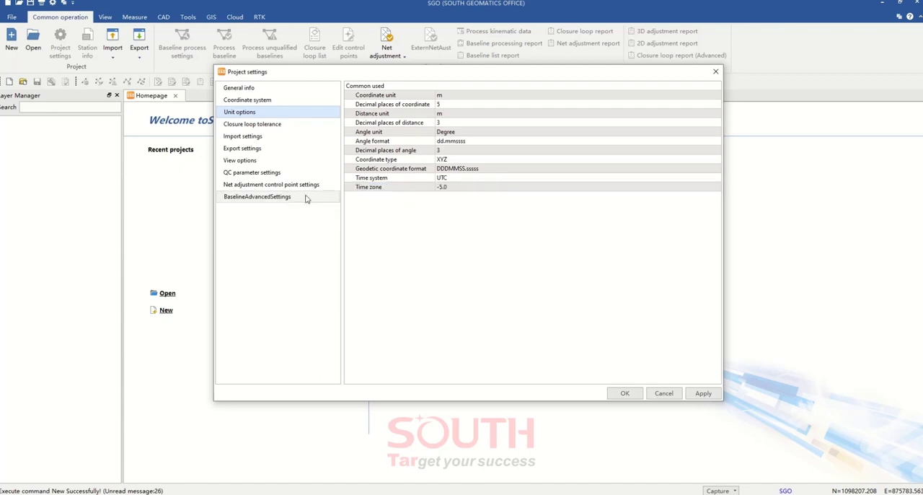
# Review the survey specifications available for the closure loop tolerance and select Class E-2009
pyautogui.click(279, 124)
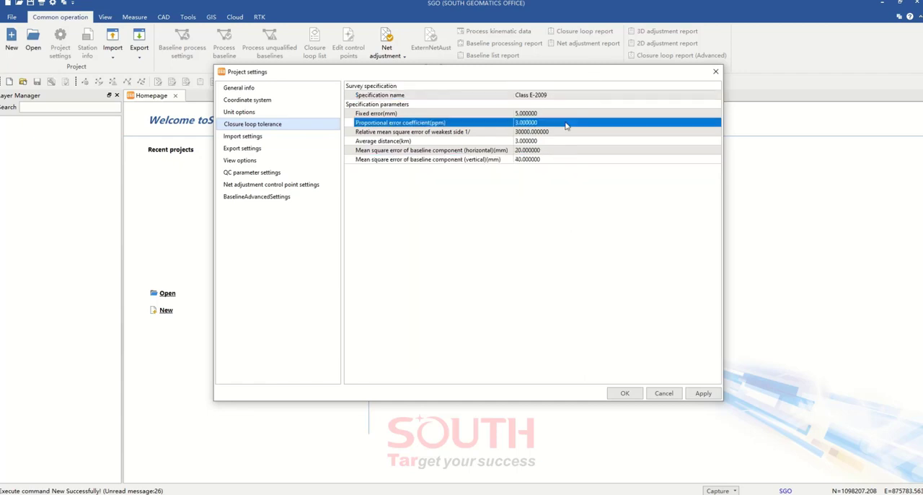
pyautogui.click(572, 95)
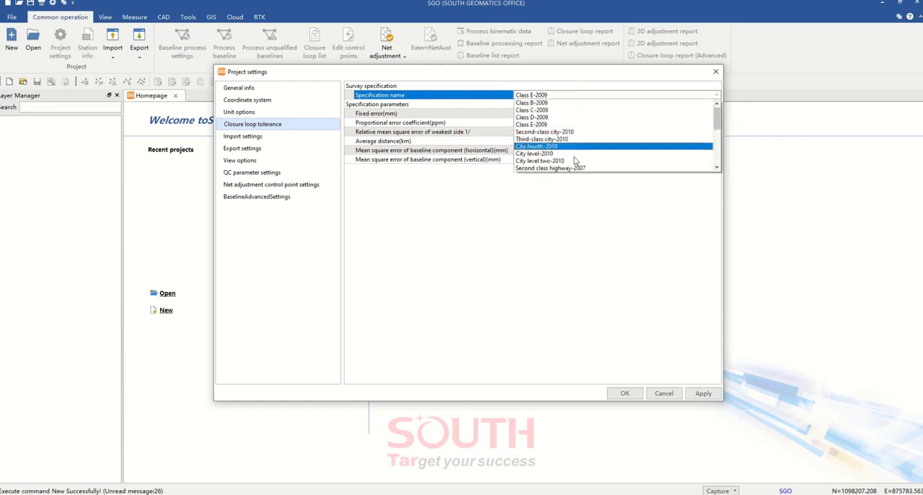
pyautogui.moveTo(719, 124); pyautogui.dragTo(716, 168)
pyautogui.scroll(7, 578, 138)
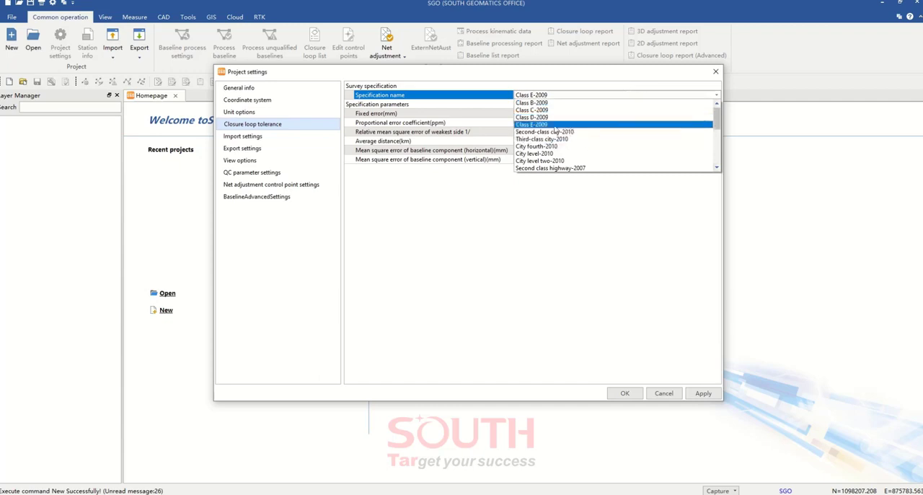
pyautogui.click(537, 125)
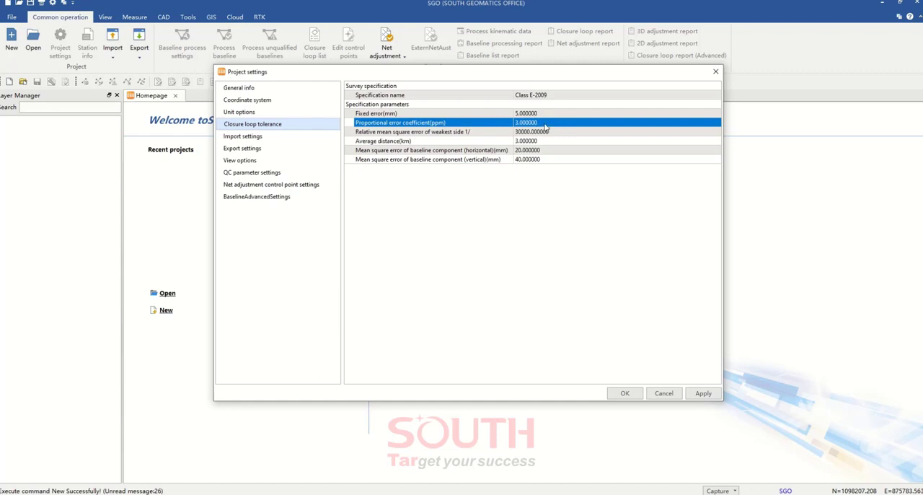
# Try the Class B-2009 specification for the closure loop tolerance and return to Class E-2009
pyautogui.click(557, 95)
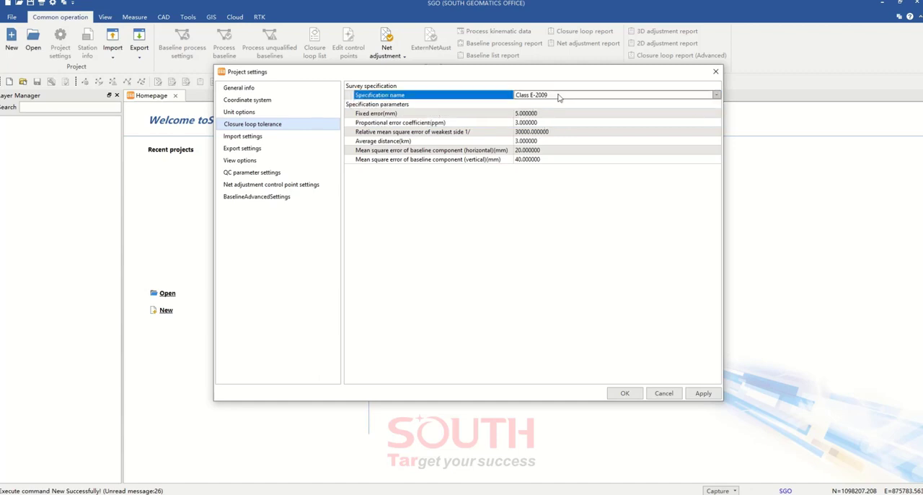
pyautogui.click(557, 95)
pyautogui.click(556, 103)
pyautogui.click(468, 124)
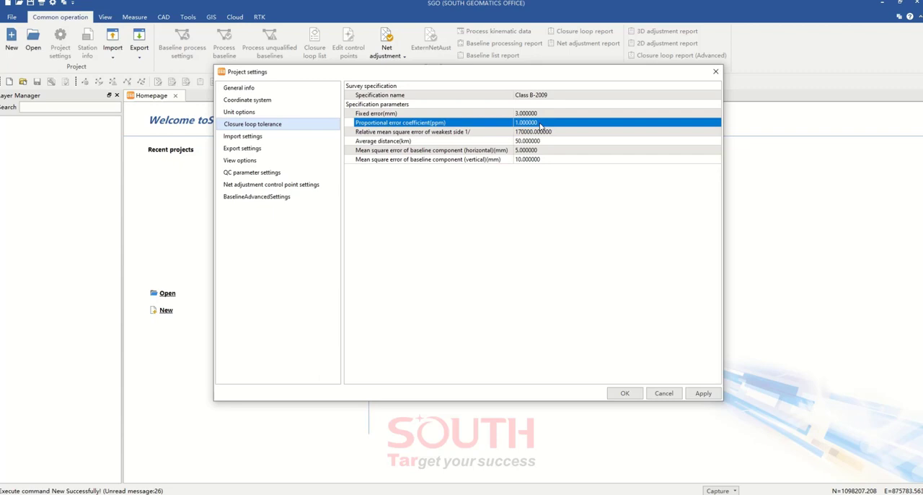
pyautogui.click(544, 96)
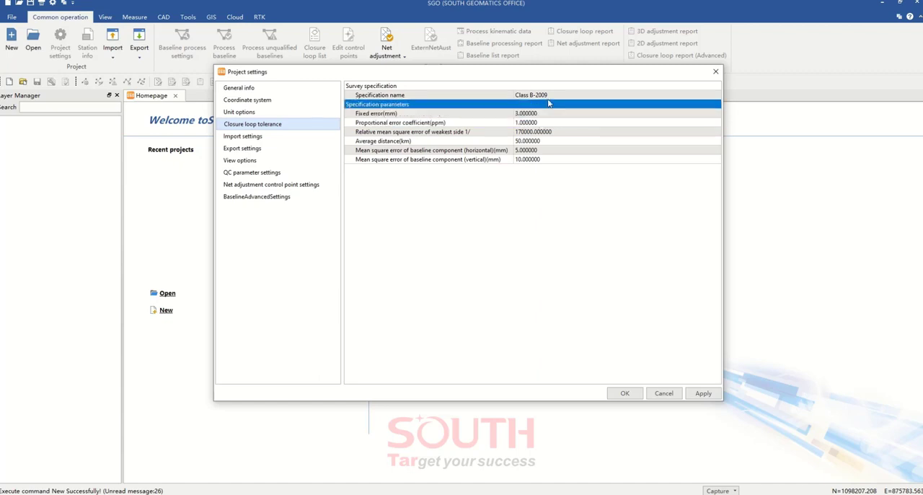
pyautogui.click(544, 96)
pyautogui.click(545, 125)
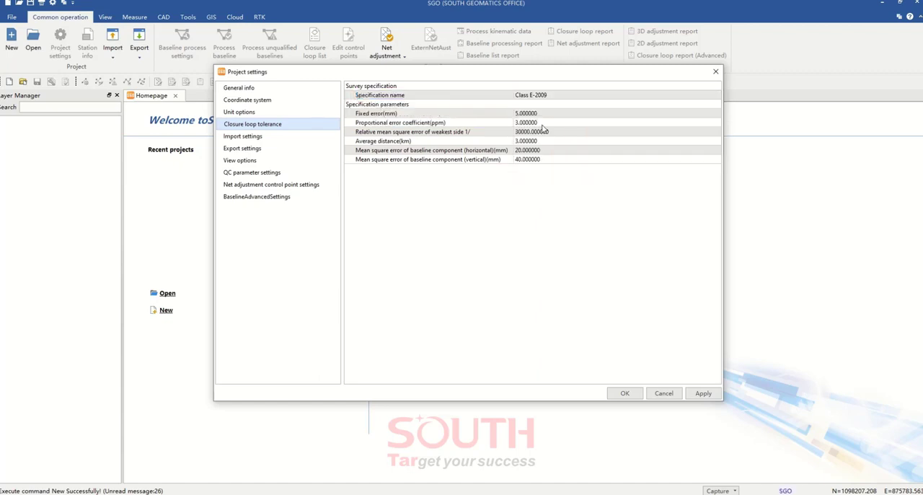
pyautogui.click(548, 87)
# Choose an observation data interval of 1 second in the import settings
pyautogui.click(276, 138)
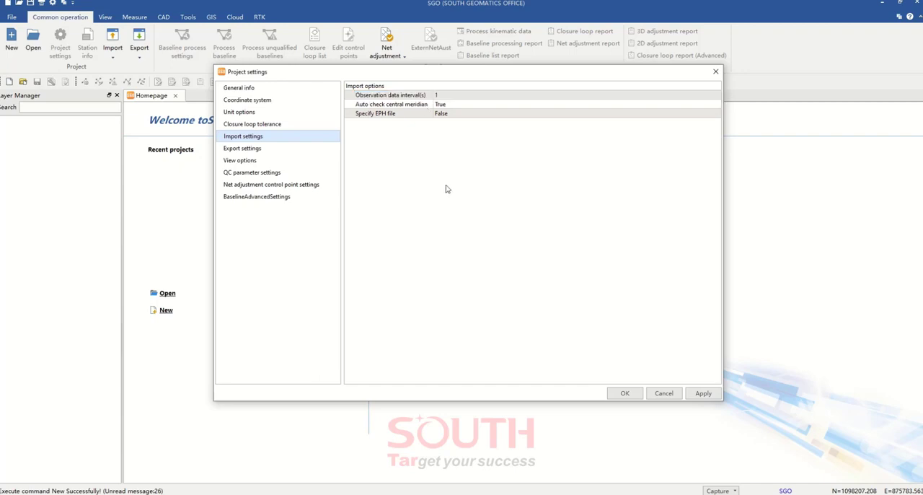
pyautogui.click(486, 98)
pyautogui.click(486, 98)
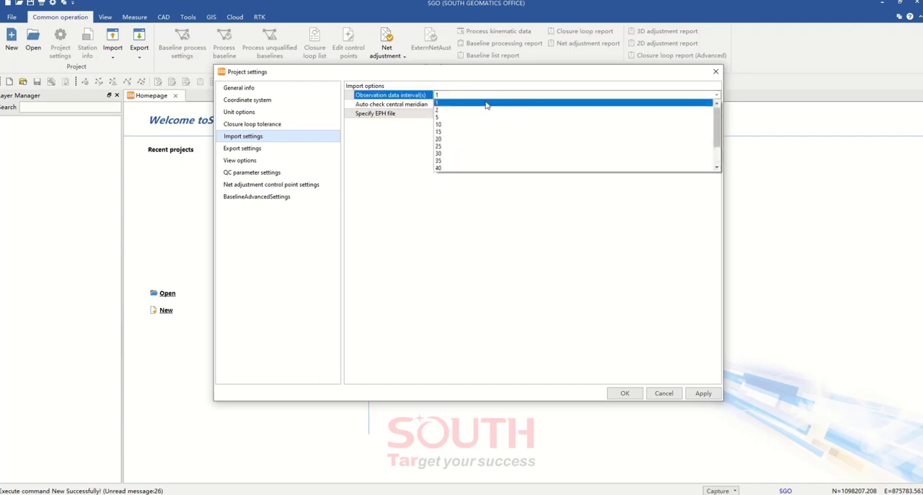
pyautogui.click(486, 103)
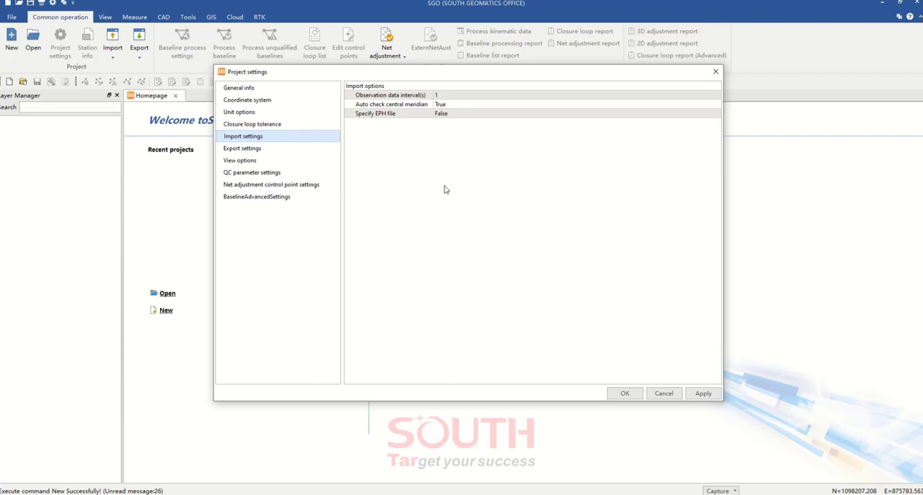
# Select True for the automatic central meridian check and leave the Specify EPH file option at False
pyautogui.click(414, 114)
pyautogui.click(414, 106)
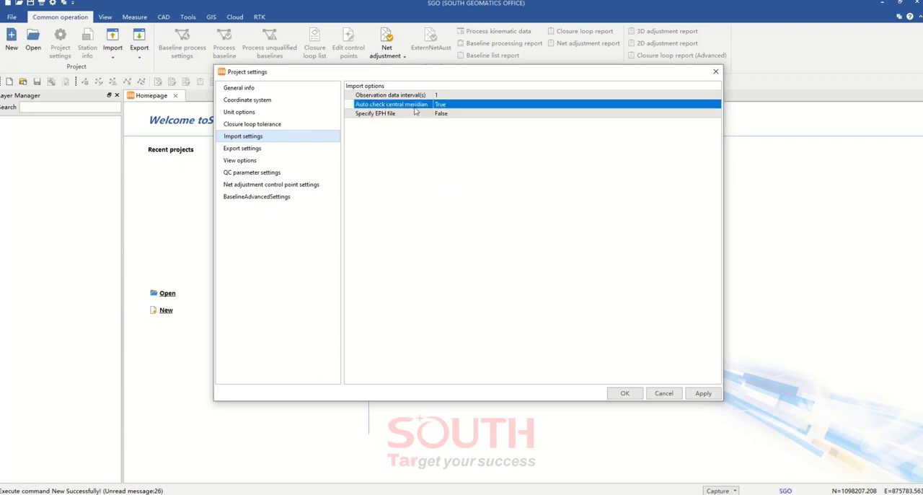
pyautogui.click(456, 106)
pyautogui.click(457, 106)
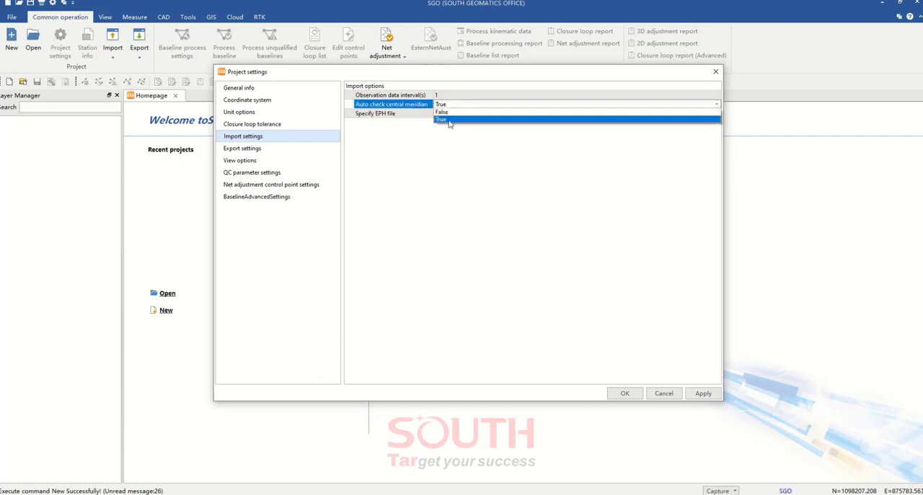
pyautogui.click(449, 120)
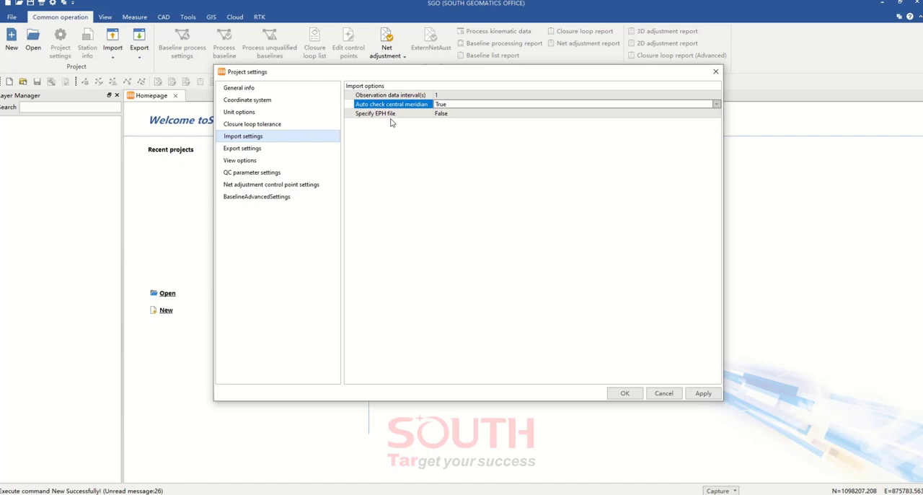
pyautogui.click(466, 115)
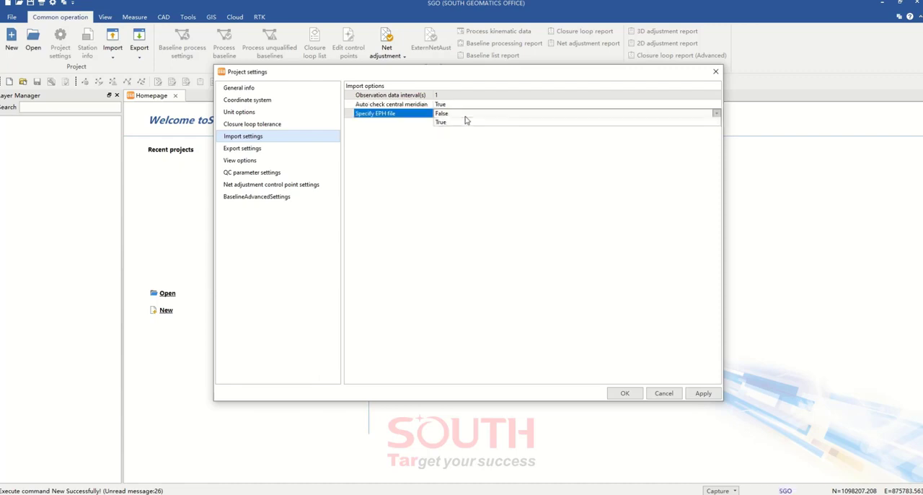
pyautogui.click(466, 120)
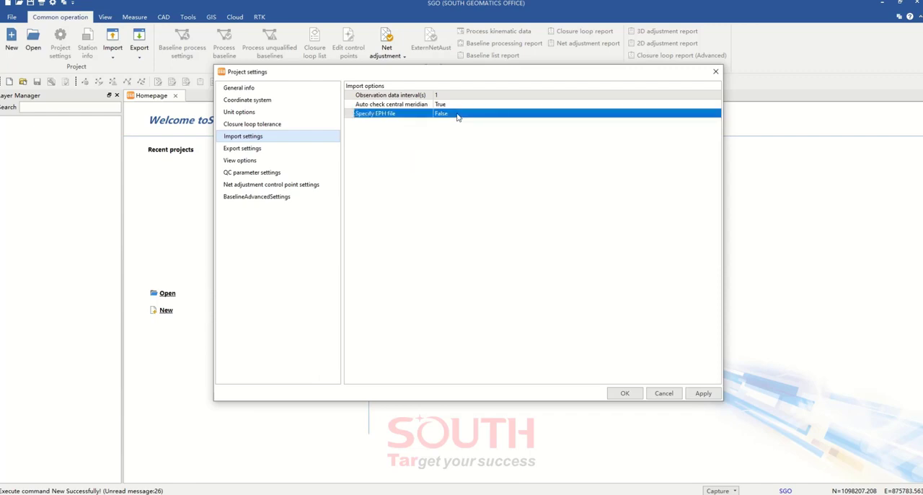
pyautogui.click(447, 188)
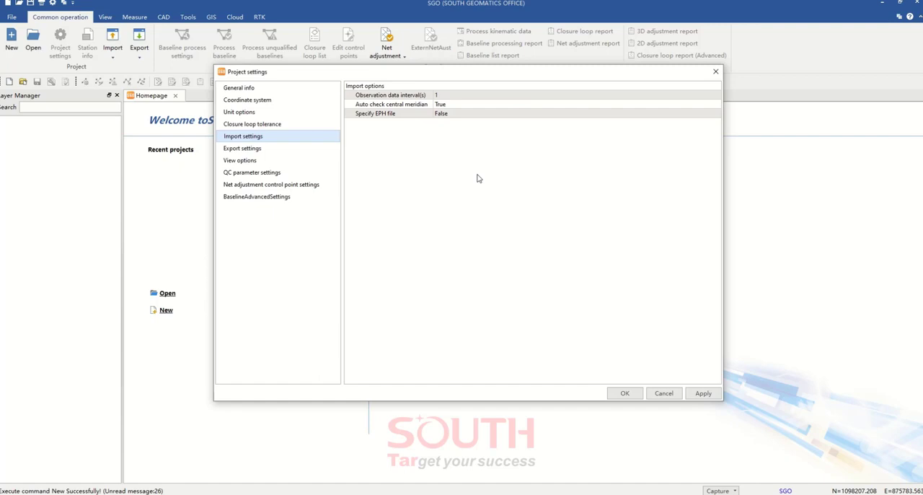
# Keep HTML as the report format in the export settings
pyautogui.click(267, 154)
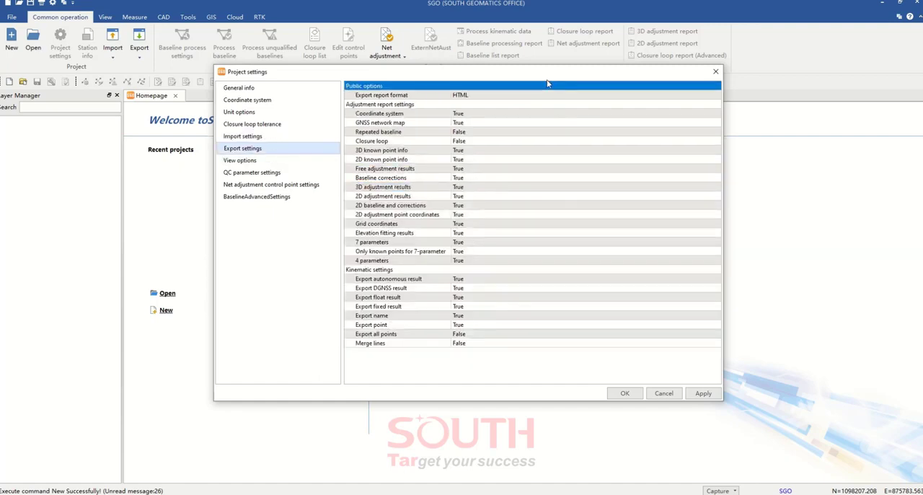
pyautogui.click(456, 99)
pyautogui.click(501, 99)
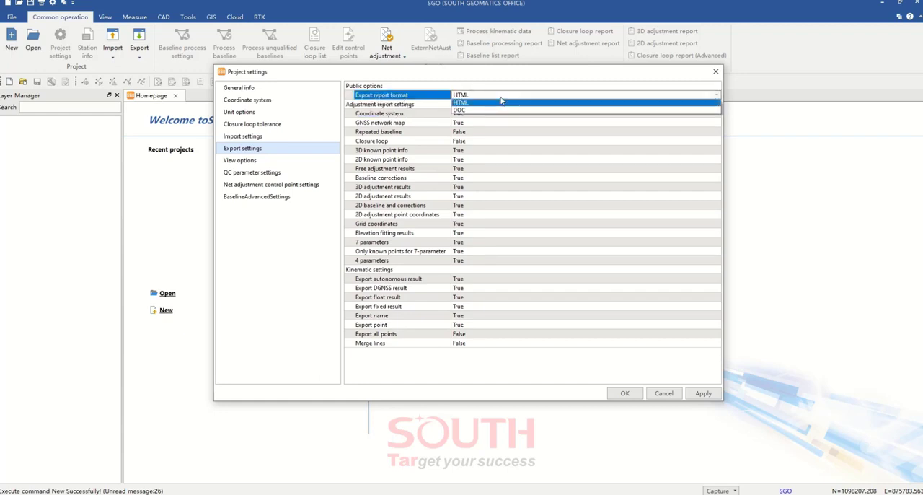
pyautogui.click(501, 98)
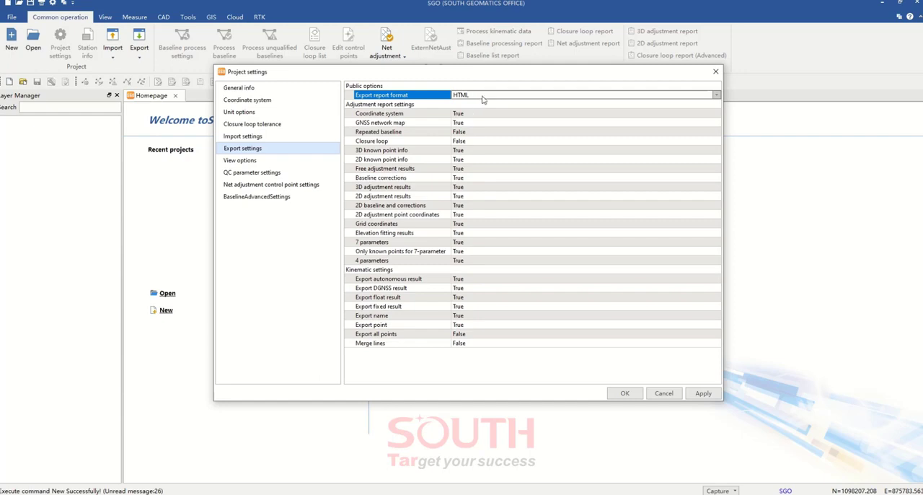
# Try DOC as the export report format and switch back to HTML
pyautogui.click(484, 96)
pyautogui.click(484, 96)
pyautogui.click(483, 98)
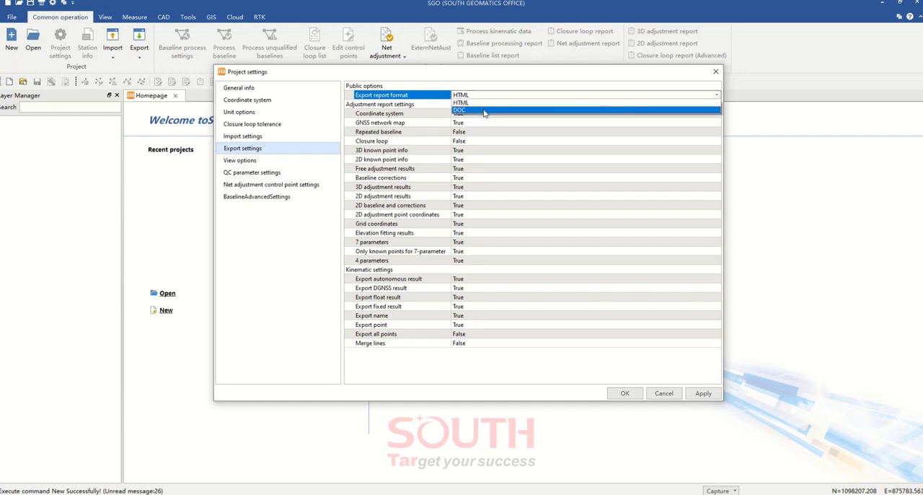
pyautogui.click(486, 113)
pyautogui.click(487, 98)
pyautogui.click(486, 105)
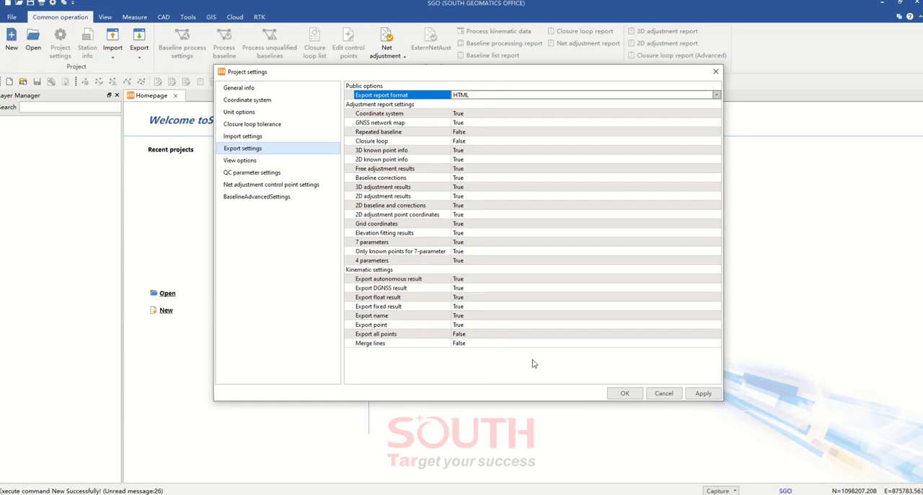
# Try True for Export all points in the kinematic export settings and switch it back to False
pyautogui.click(485, 335)
pyautogui.click(483, 335)
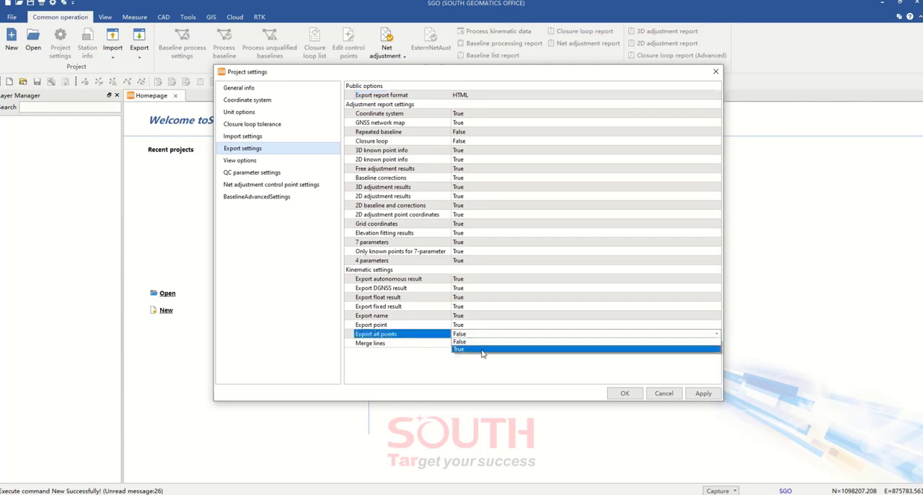
pyautogui.click(482, 344)
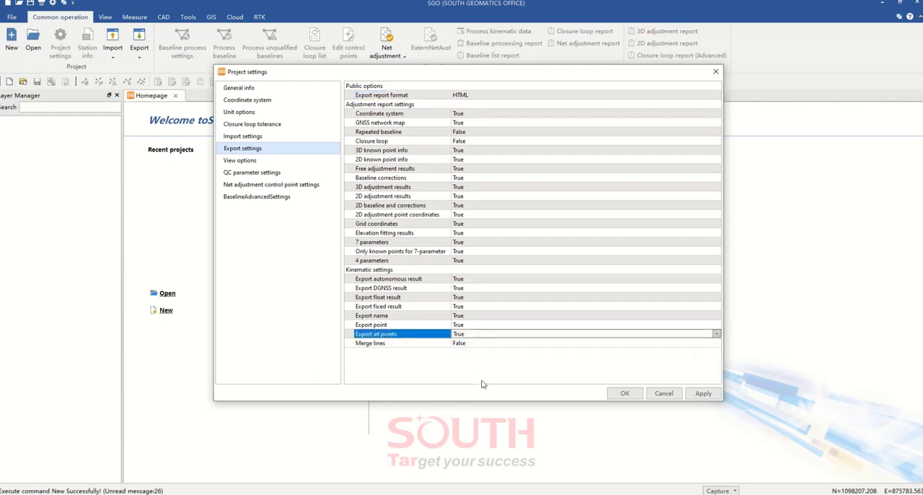
pyautogui.click(495, 335)
pyautogui.click(488, 342)
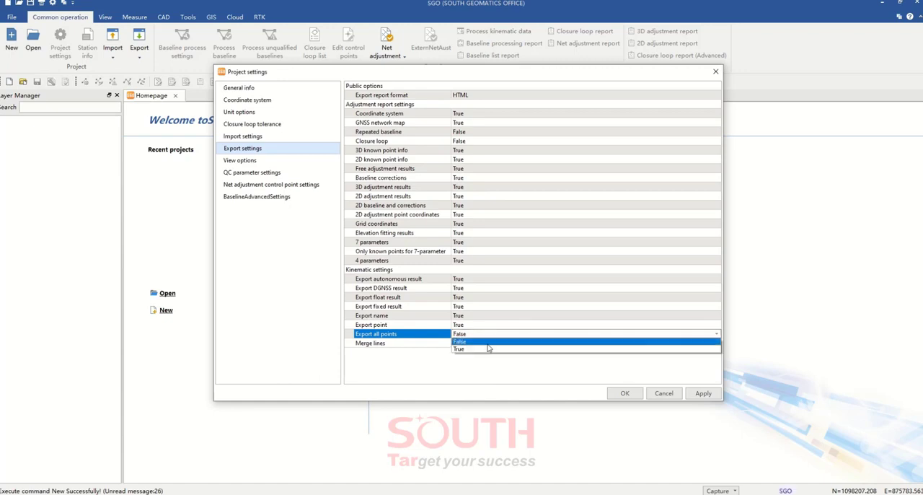
pyautogui.click(486, 360)
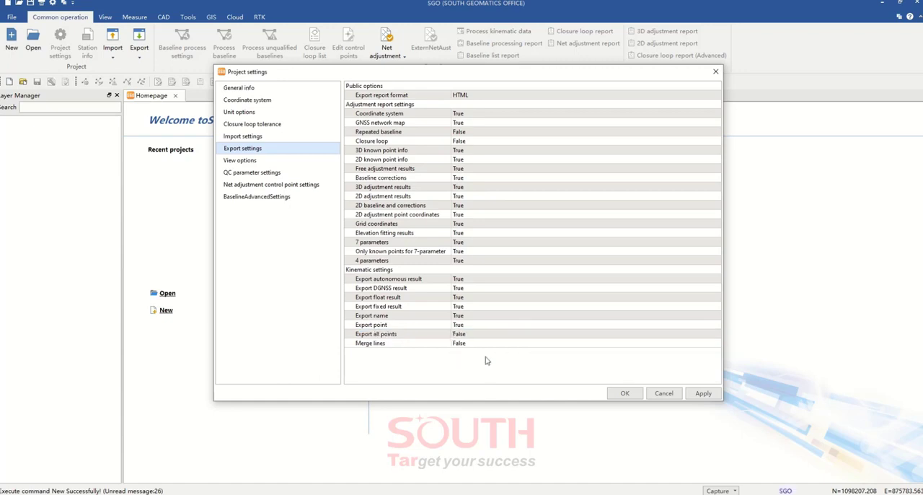
# Set Display error ellipse to True in the static view options
pyautogui.click(262, 162)
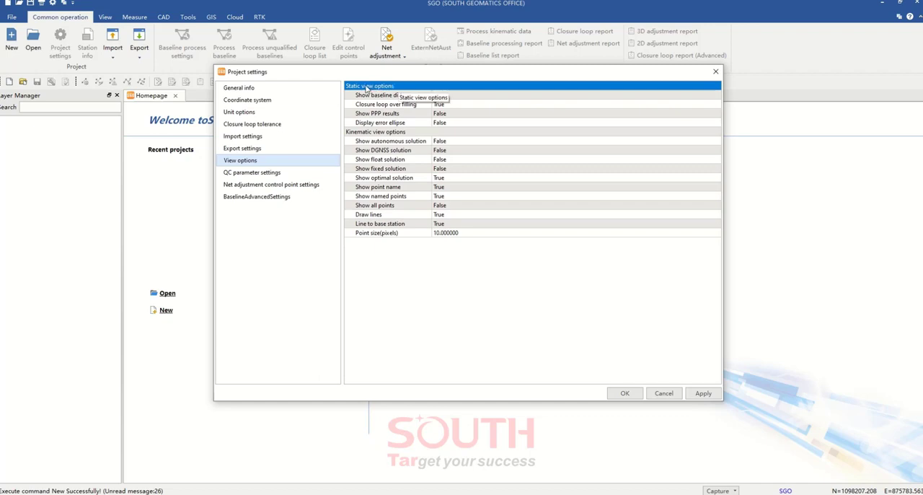
pyautogui.click(507, 124)
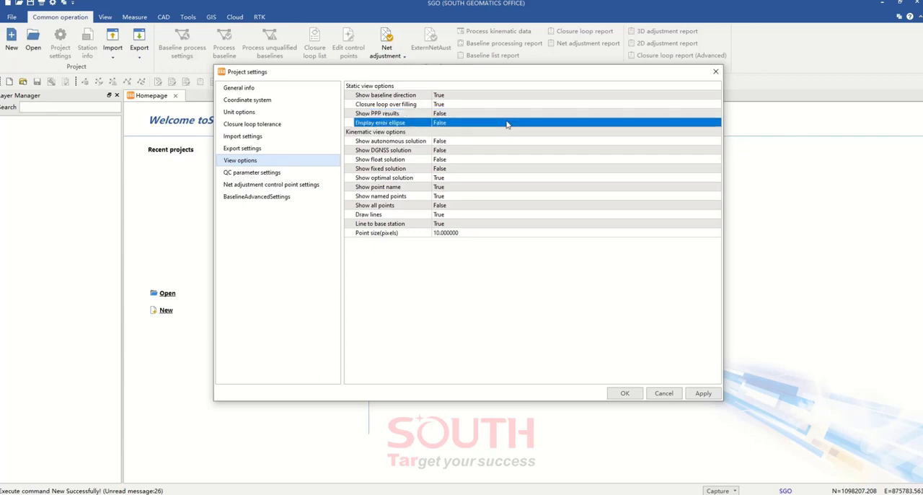
pyautogui.click(506, 124)
pyautogui.click(505, 125)
pyautogui.click(499, 138)
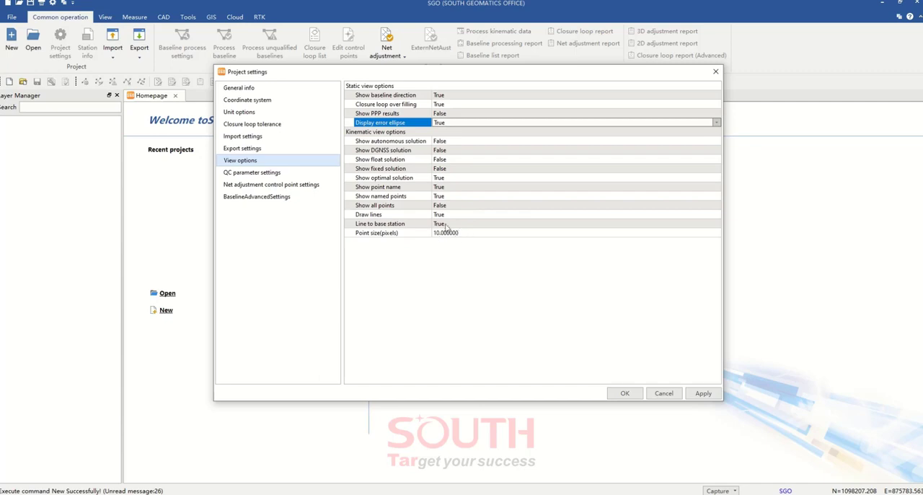
# Examine the QC parameter settings for mask angle, minimum epoch satellites, minimum SNR and automatic saving of quality check information
pyautogui.click(260, 175)
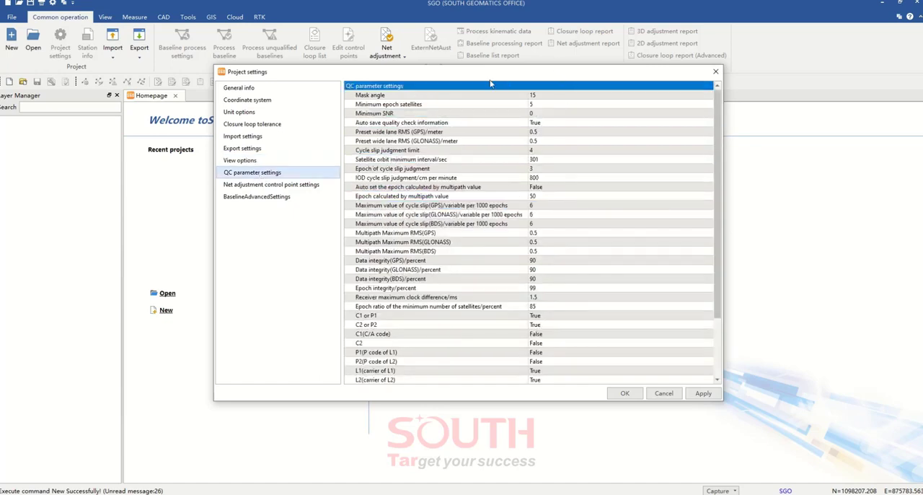
pyautogui.moveTo(491, 81)
pyautogui.mouseDown()
pyautogui.moveTo(498, 92)
pyautogui.moveTo(503, 81)
pyautogui.mouseUp()
pyautogui.click(552, 97)
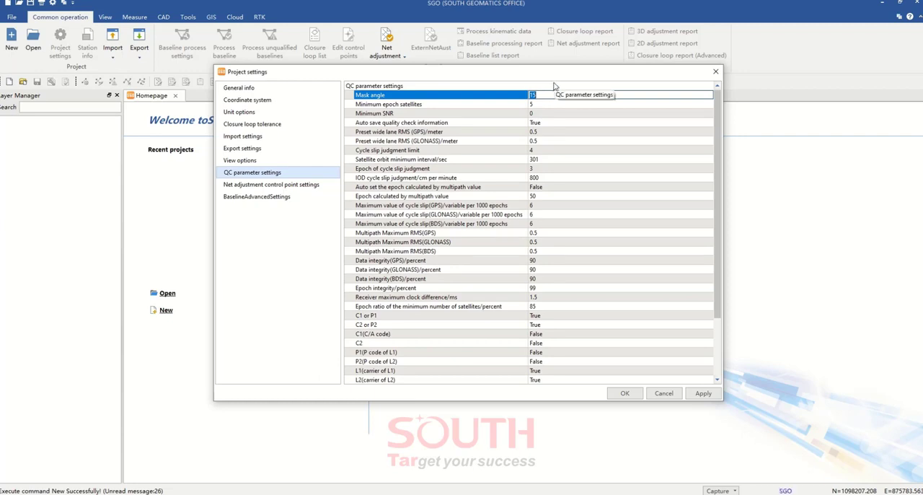
pyautogui.moveTo(554, 85); pyautogui.dragTo(492, 66)
pyautogui.click(458, 114)
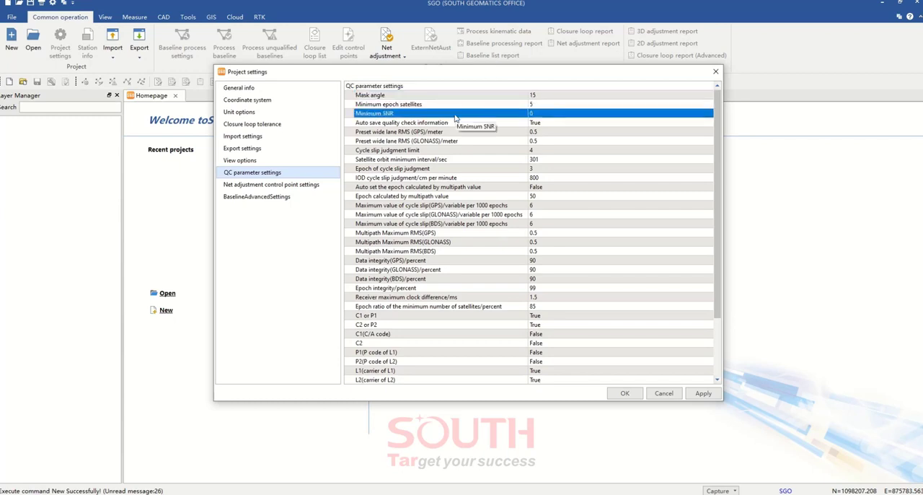
pyautogui.click(457, 106)
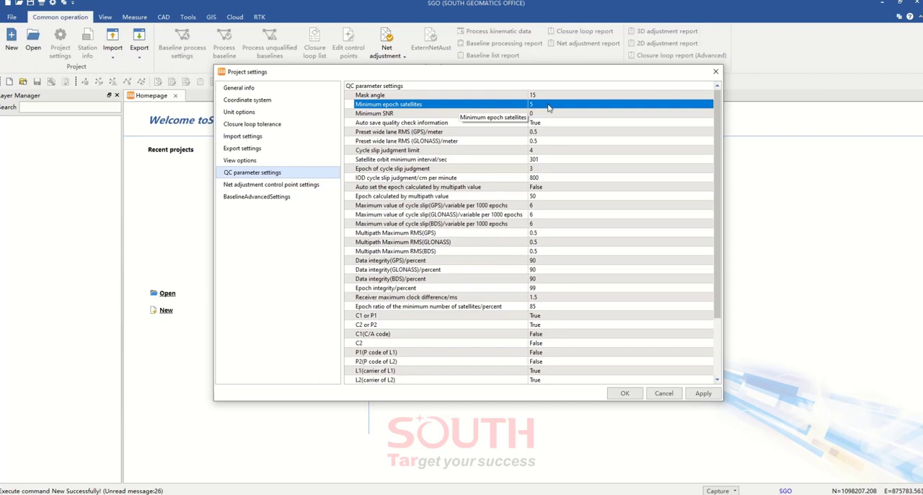
pyautogui.click(518, 180)
pyautogui.click(570, 114)
pyautogui.click(618, 122)
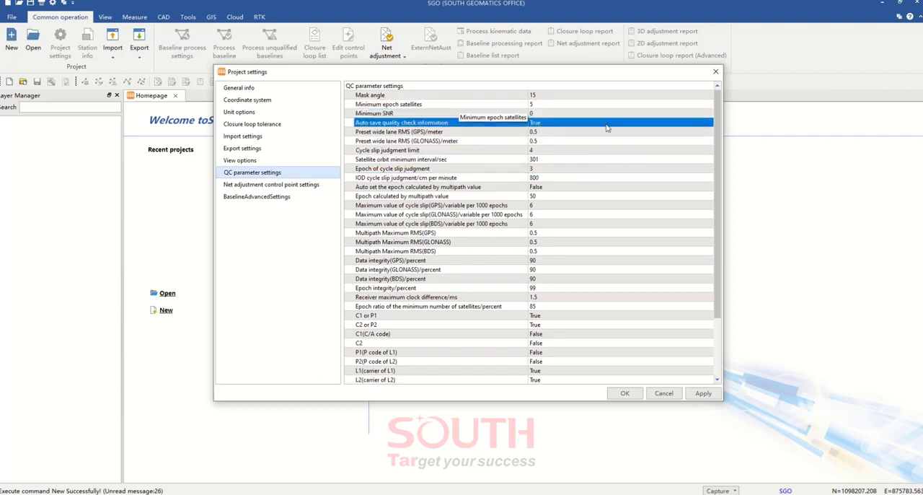
# Review the QC limits for wide lane RMS, cycle slips and multipath for the GPS, GLONASS and BDS constellations
pyautogui.click(577, 150)
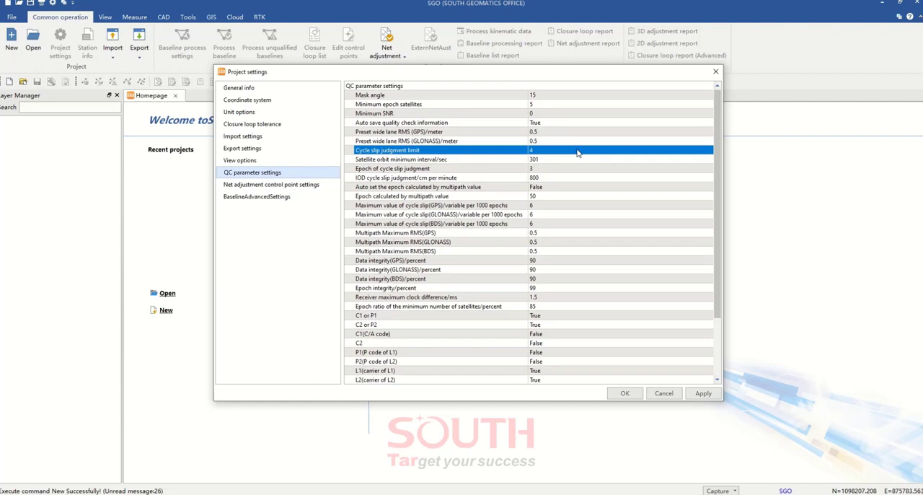
pyautogui.click(513, 133)
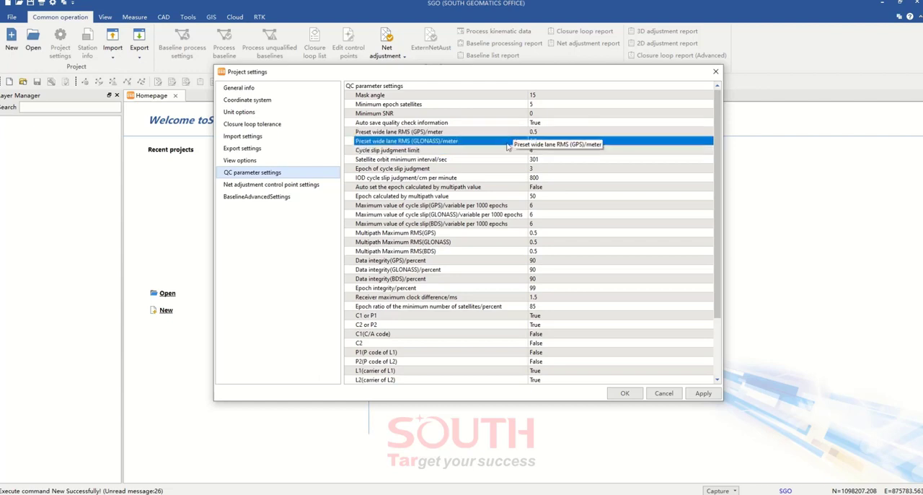
pyautogui.click(507, 196)
pyautogui.click(503, 227)
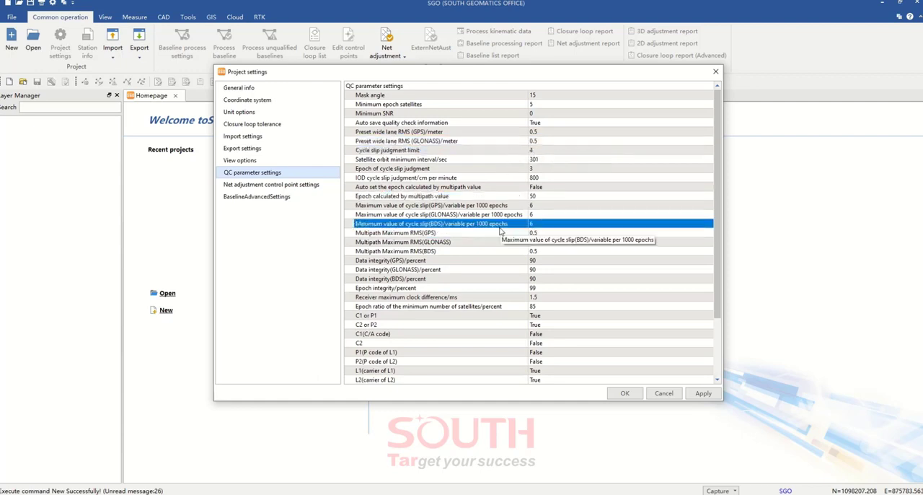
pyautogui.click(501, 141)
pyautogui.click(496, 132)
pyautogui.click(481, 150)
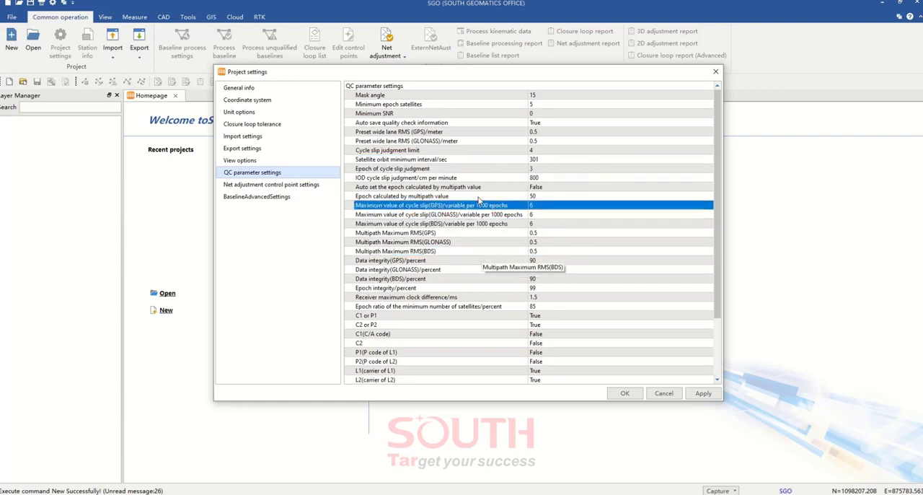
# Examine the remaining QC parameters, from data integrity and signal codes to the frequency and atmospheric correction models
pyautogui.scroll(-3, 462, 289)
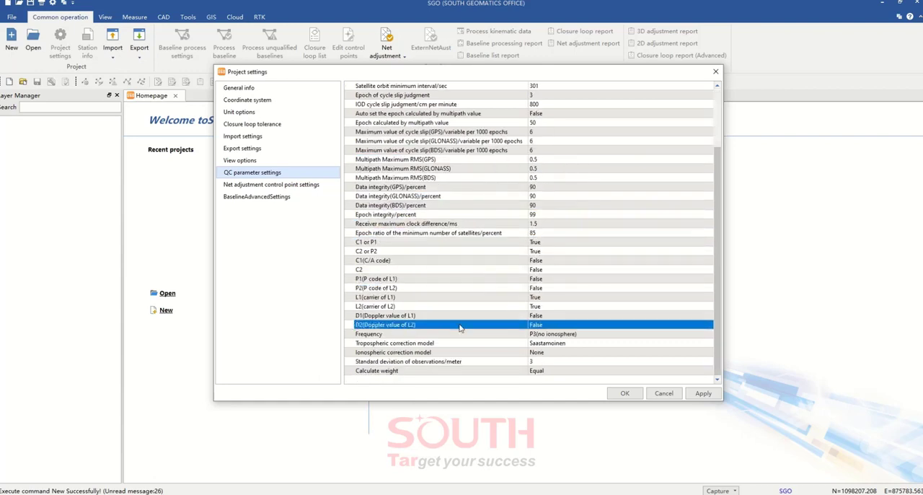
pyautogui.scroll(3, 460, 327)
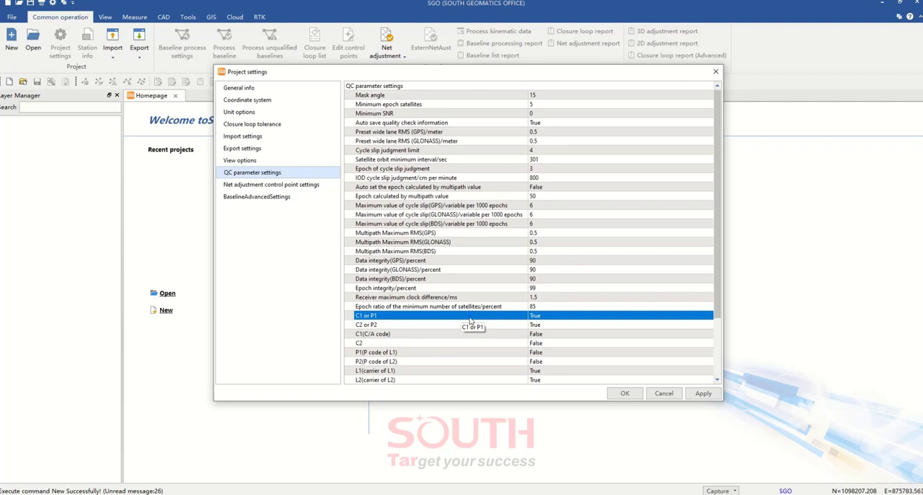
pyautogui.scroll(-3, 474, 255)
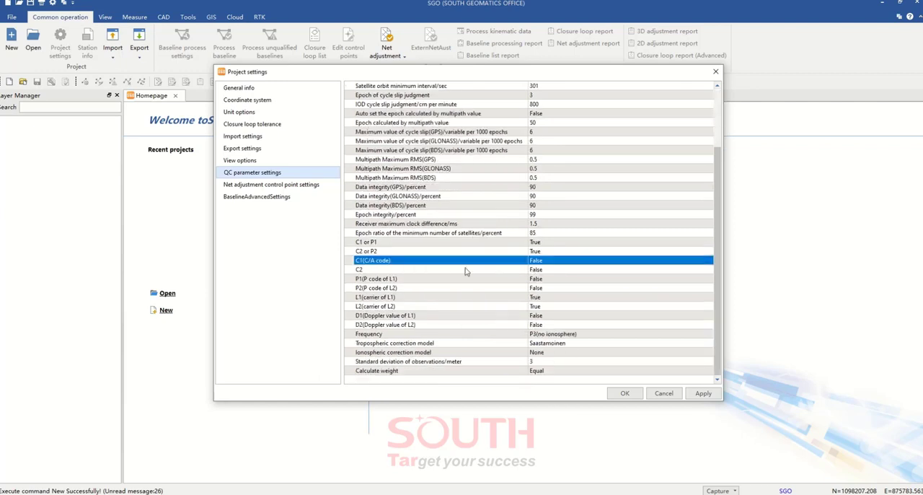
pyautogui.scroll(2, 460, 288)
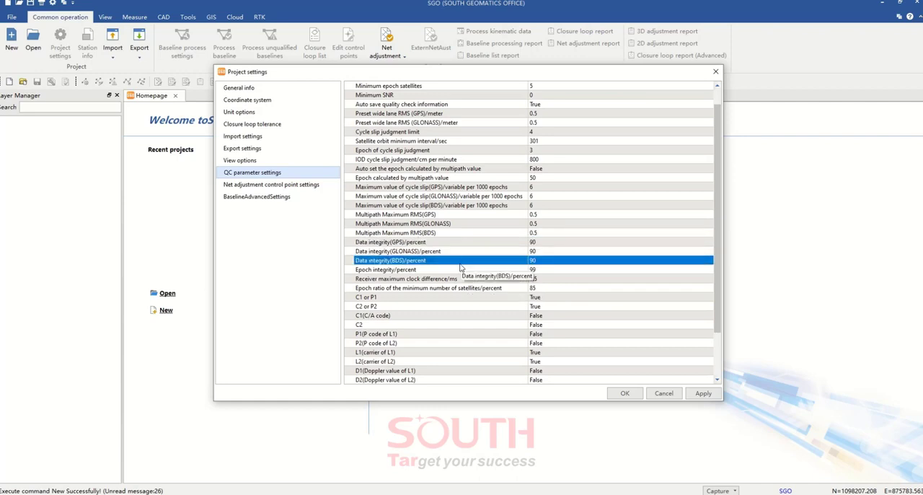
pyautogui.scroll(-3, 473, 318)
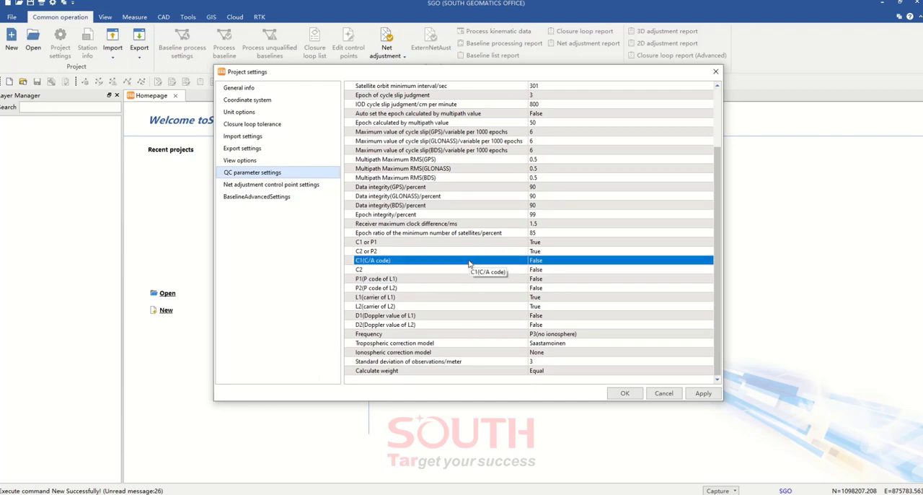
pyautogui.scroll(4, 426, 361)
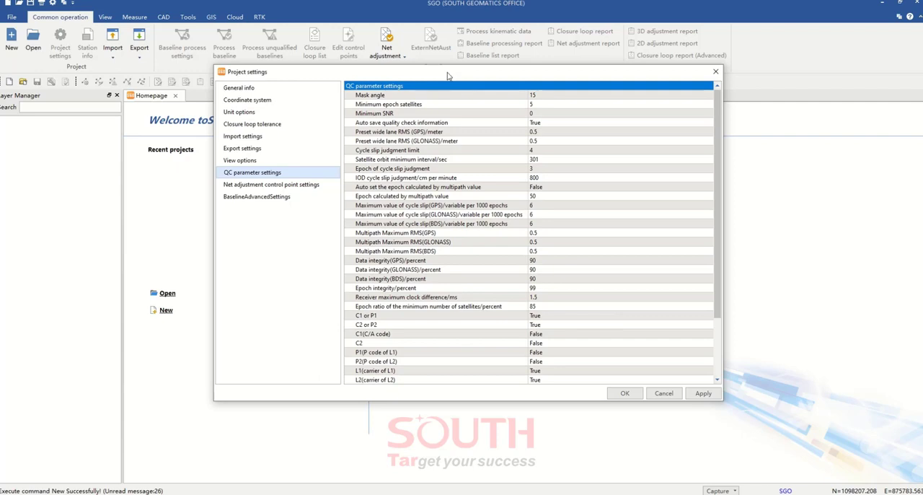
pyautogui.moveTo(447, 75); pyautogui.dragTo(453, 70)
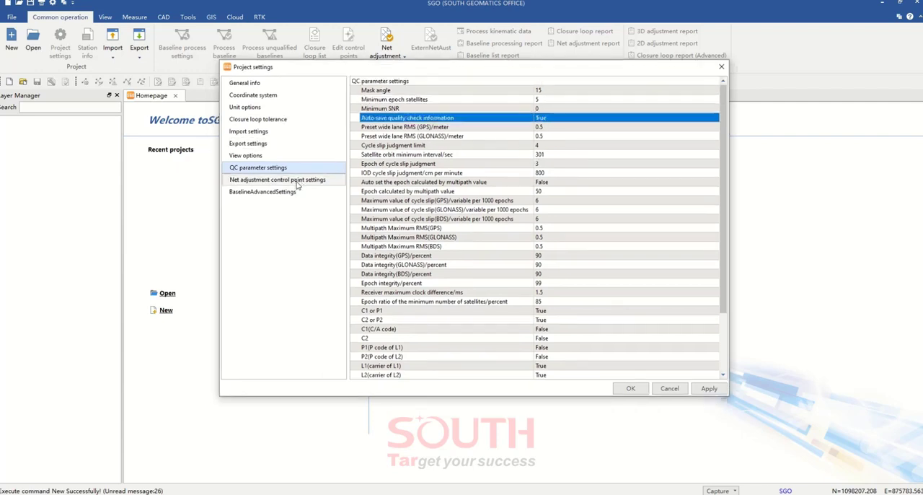
# Review the minimum control point numbers for plane and surface elevation fitting in the net adjustment control point settings
pyautogui.click(296, 183)
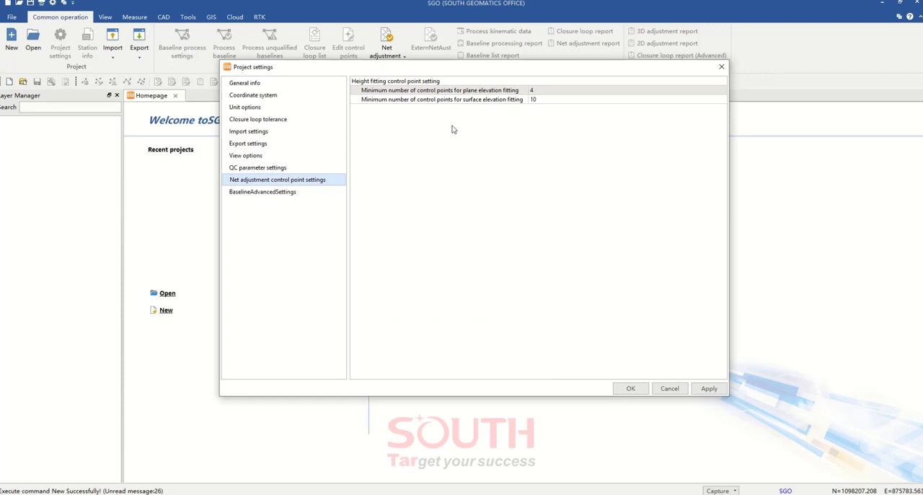
pyautogui.click(455, 81)
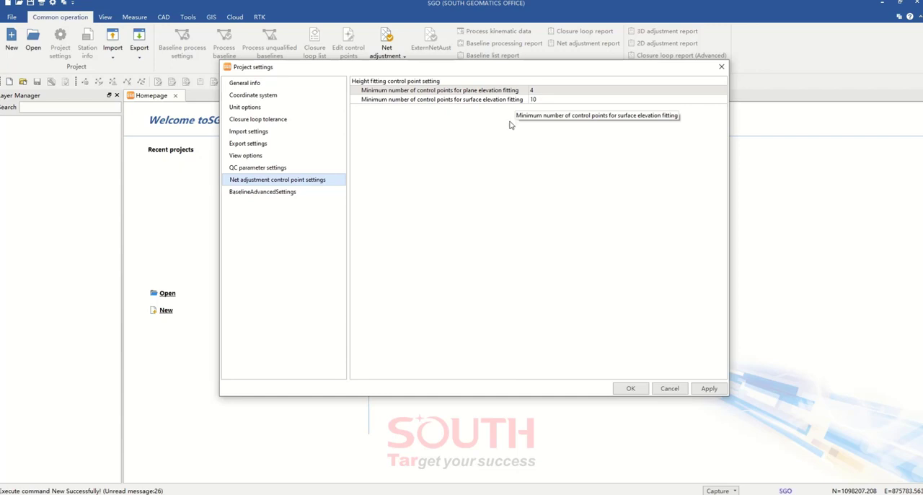
pyautogui.click(501, 91)
pyautogui.click(493, 100)
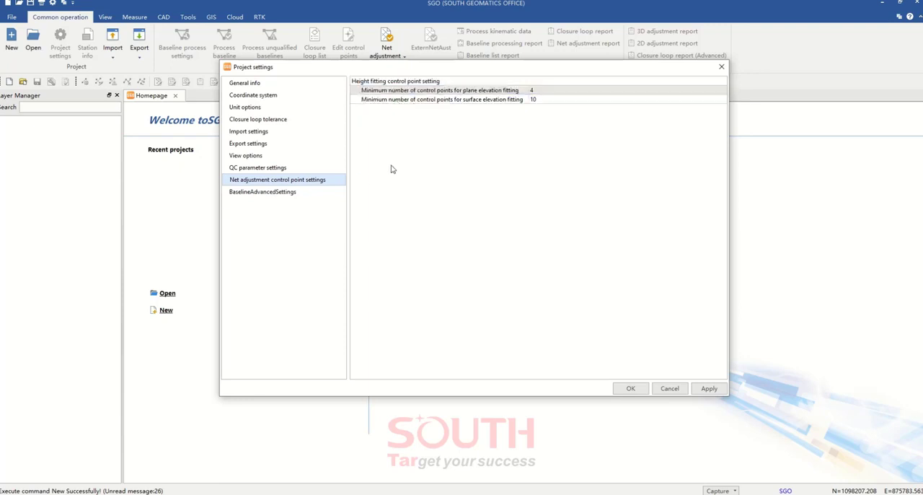
# Examine the minimum observation duration and distance in the advanced baseline generation settings
pyautogui.click(295, 196)
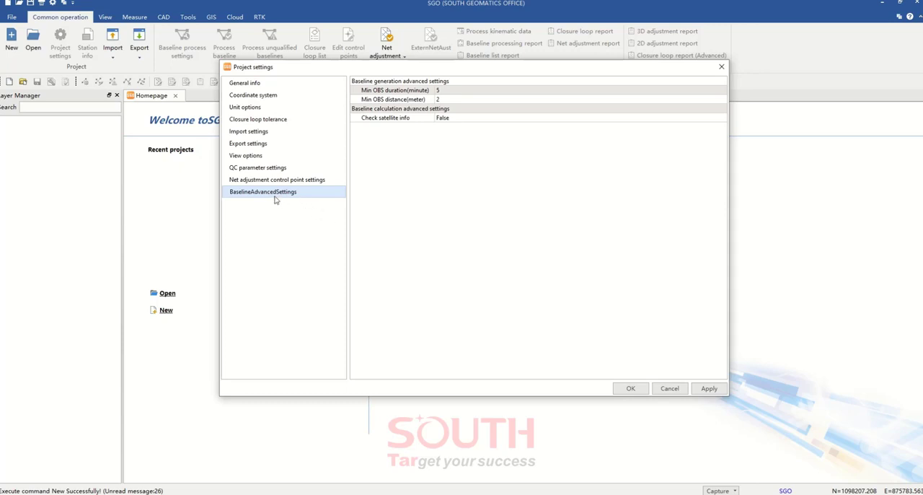
pyautogui.click(419, 99)
pyautogui.click(424, 92)
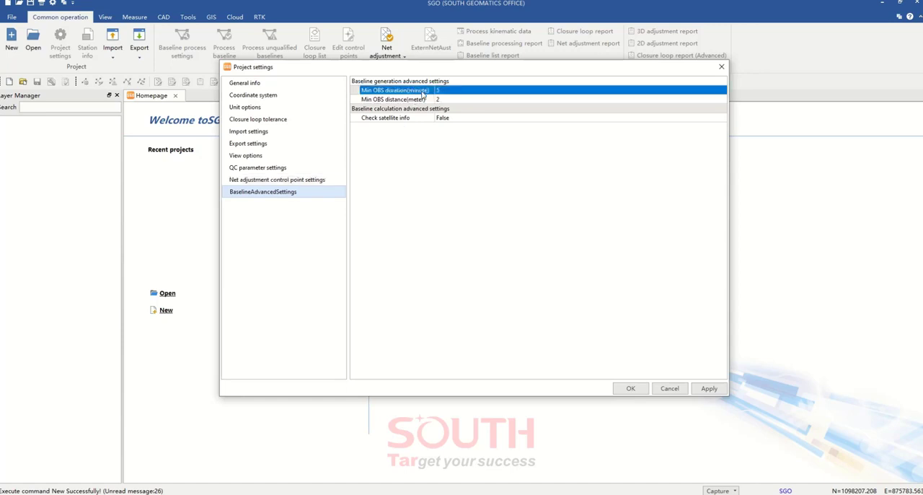
pyautogui.click(424, 150)
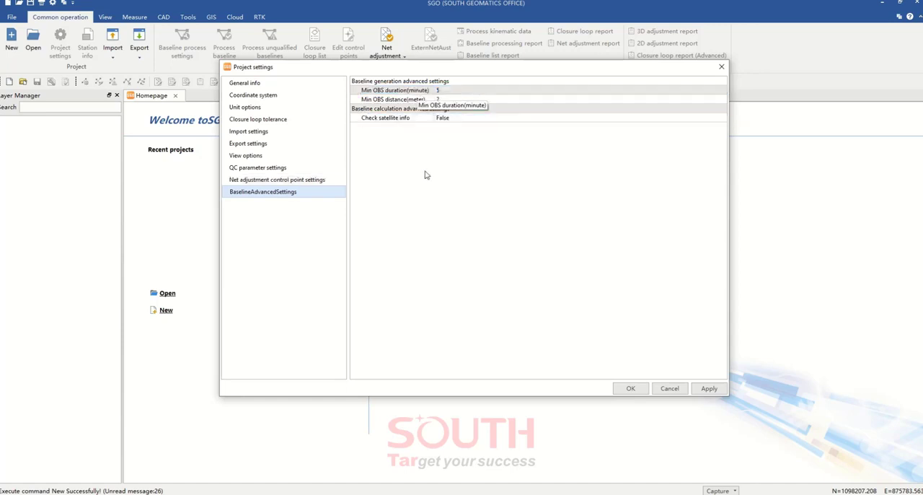
pyautogui.click(437, 116)
pyautogui.click(451, 92)
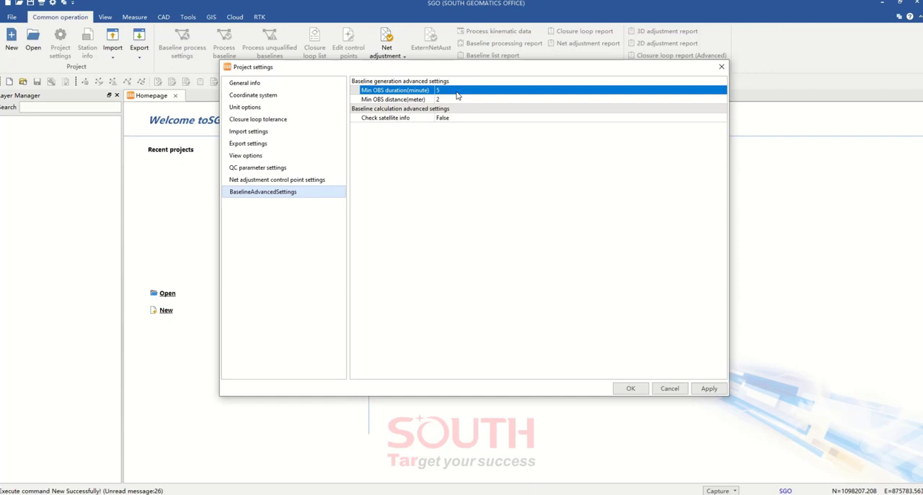
pyautogui.click(443, 119)
pyautogui.click(454, 101)
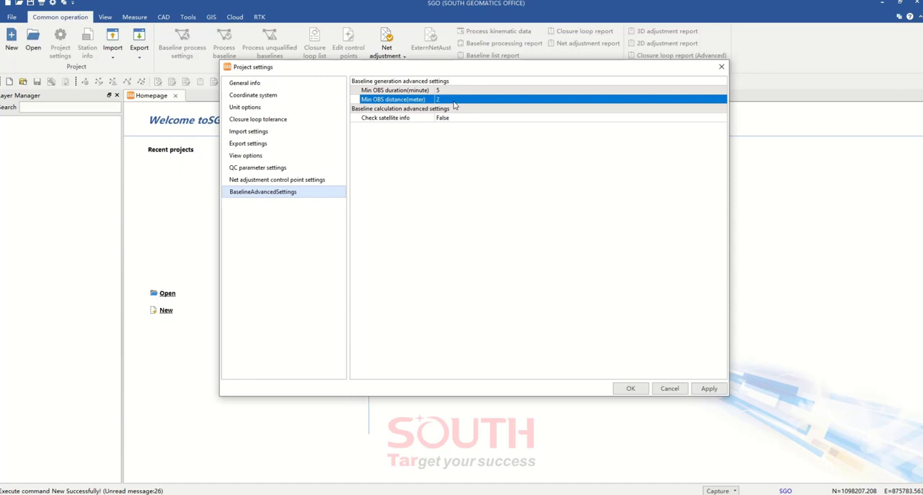
pyautogui.click(458, 89)
pyautogui.click(460, 99)
pyautogui.click(476, 92)
pyautogui.click(483, 90)
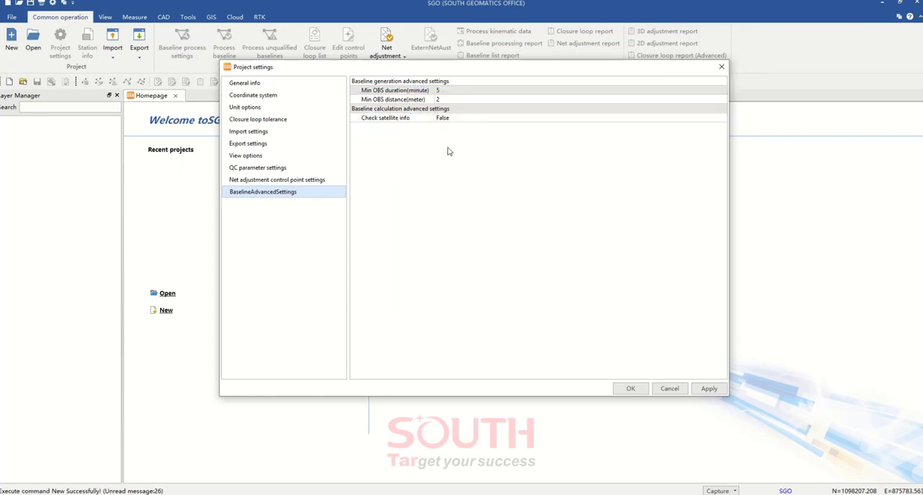
# Inspect the Check satellite info option in the advanced baseline calculation settings
pyautogui.click(420, 109)
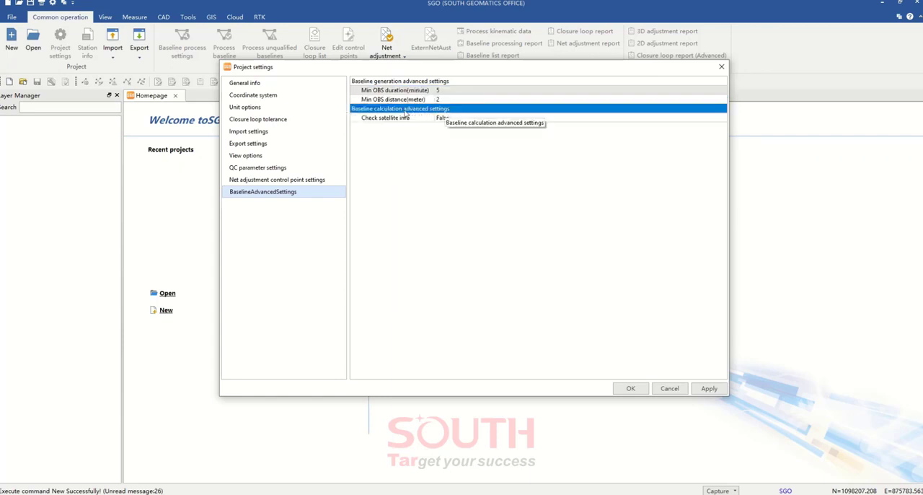
pyautogui.click(400, 145)
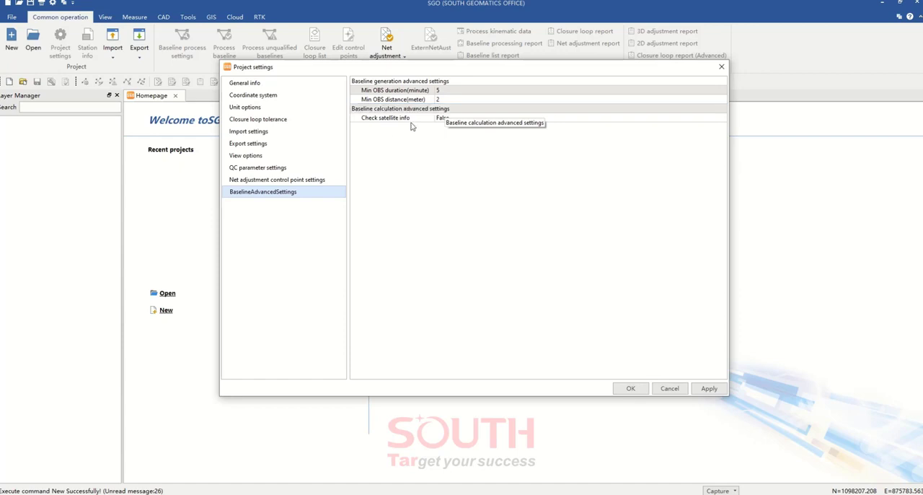
pyautogui.click(411, 119)
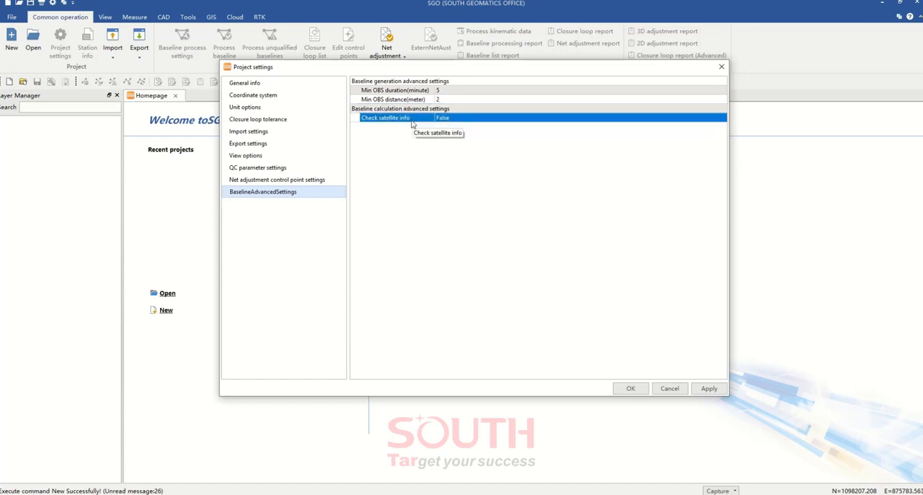
# Set Check satellite info to True in the advanced baseline calculation settings, then apply and accept the project settings
pyautogui.click(473, 119)
pyautogui.click(470, 120)
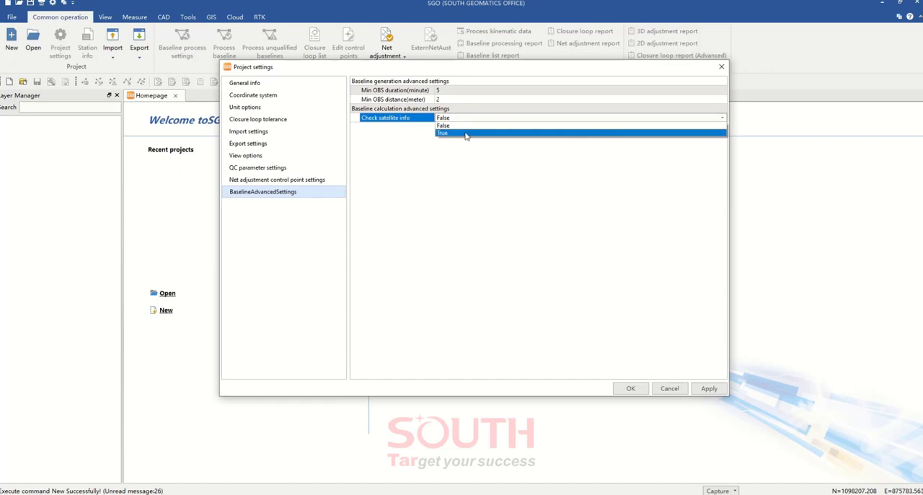
pyautogui.click(467, 133)
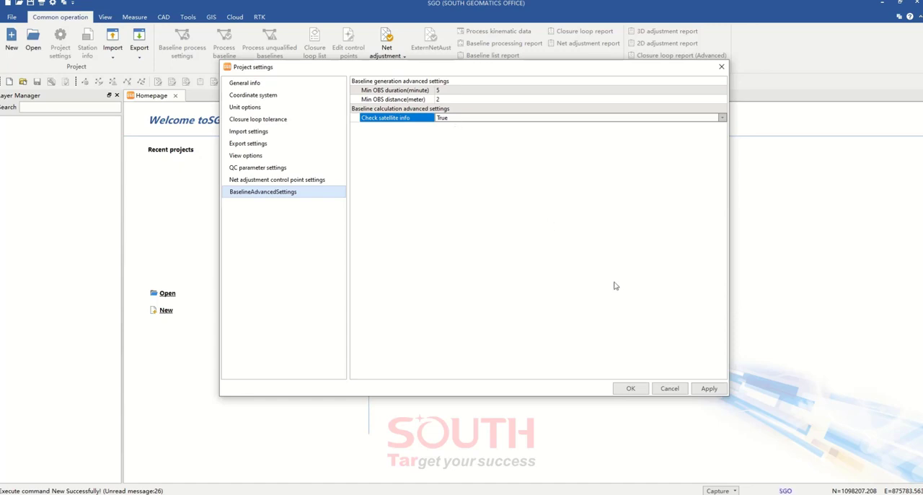
pyautogui.click(709, 389)
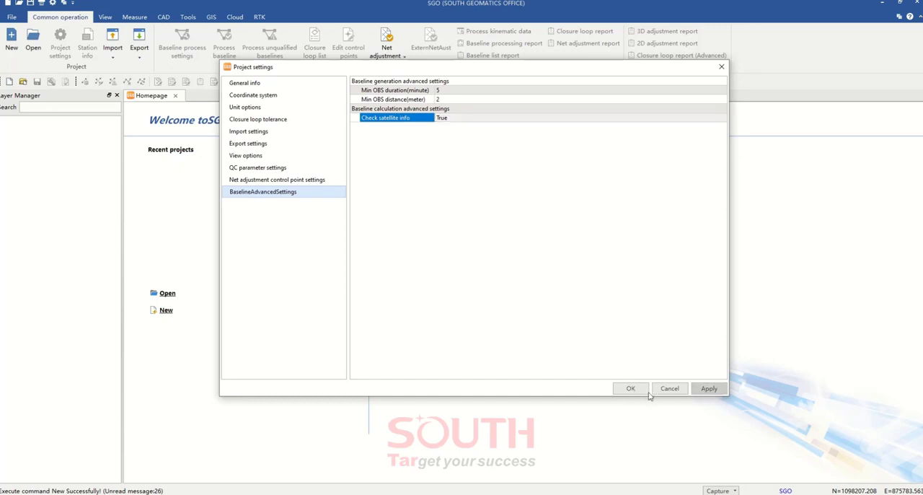
pyautogui.click(632, 389)
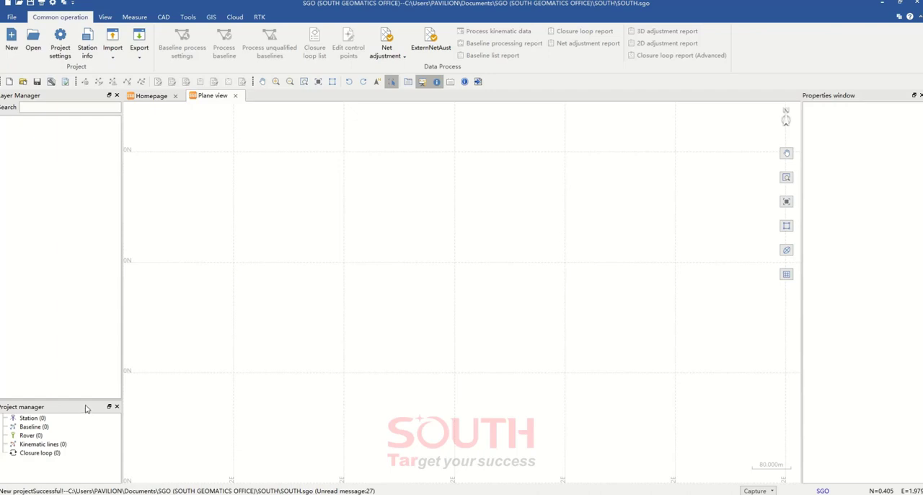
# Enlarge the Project manager pane and view the station, baseline and closure loop lists of the new project
pyautogui.moveTo(80, 398); pyautogui.dragTo(93, 320)
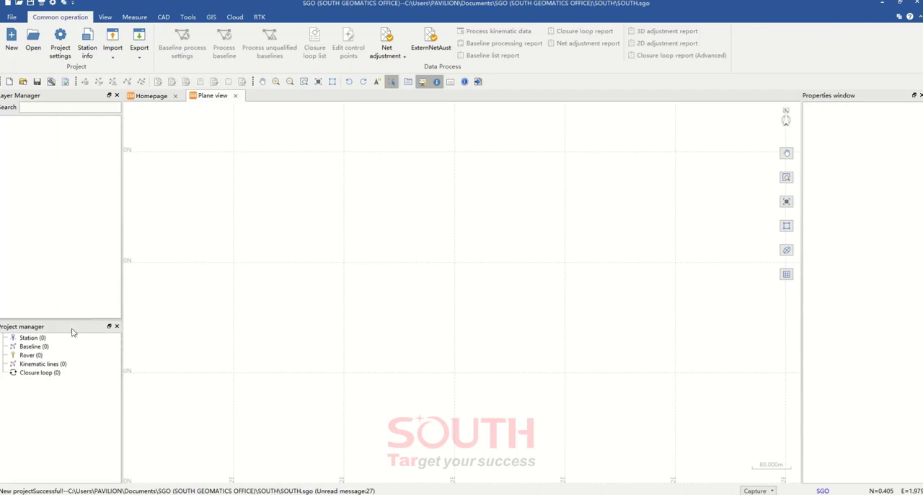
pyautogui.doubleClick(29, 338)
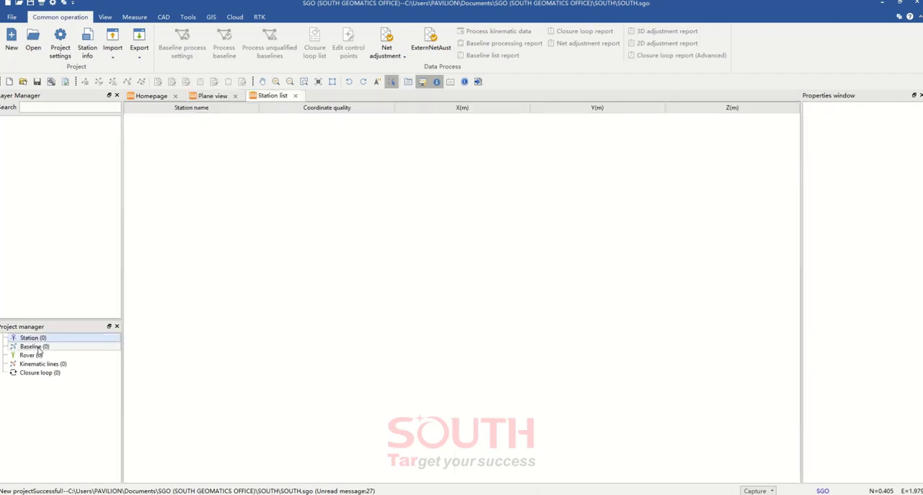
pyautogui.doubleClick(35, 347)
pyautogui.click(34, 357)
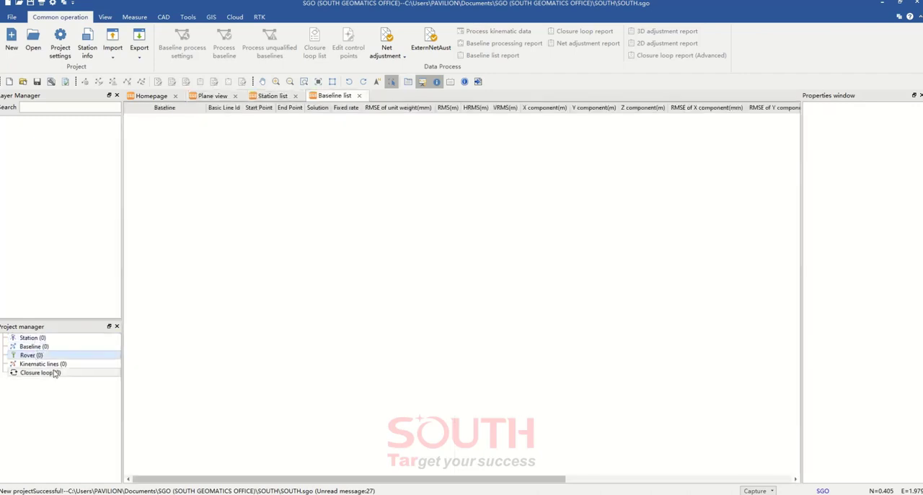
pyautogui.click(55, 365)
pyautogui.doubleClick(45, 372)
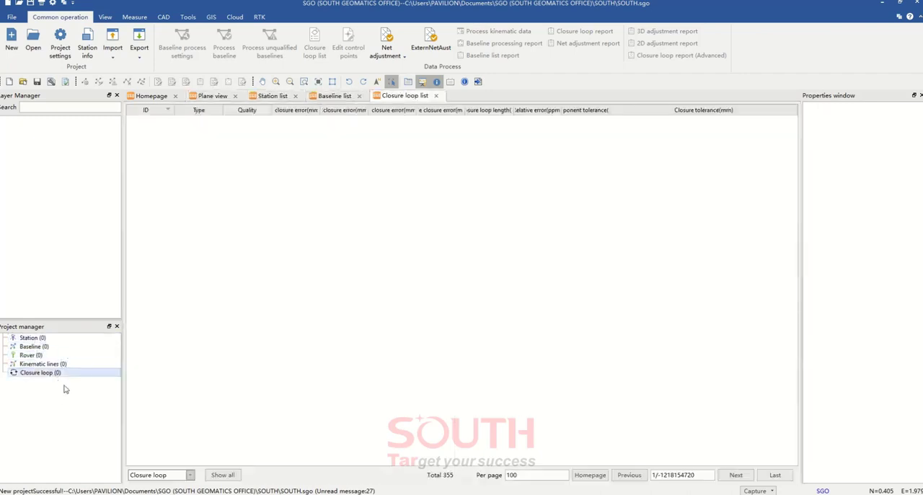
pyautogui.doubleClick(31, 338)
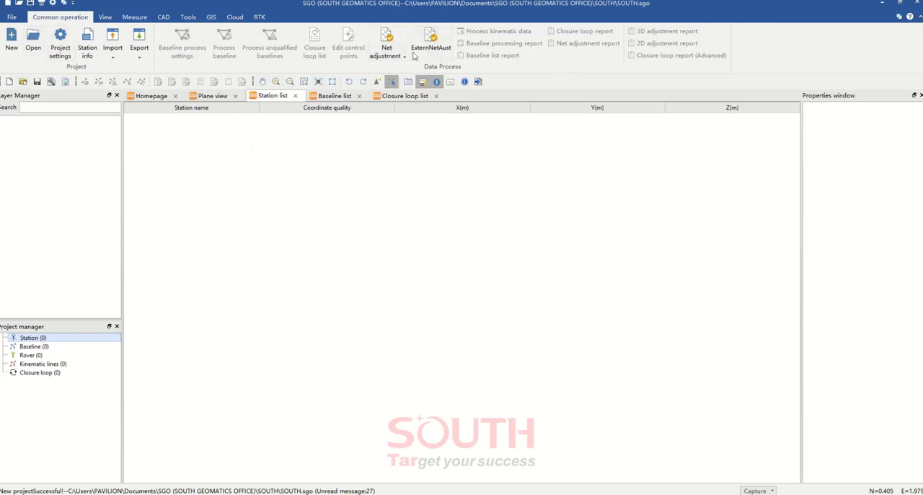
# Set the plan view background color to black (#000000) in the program options
pyautogui.click(12, 17)
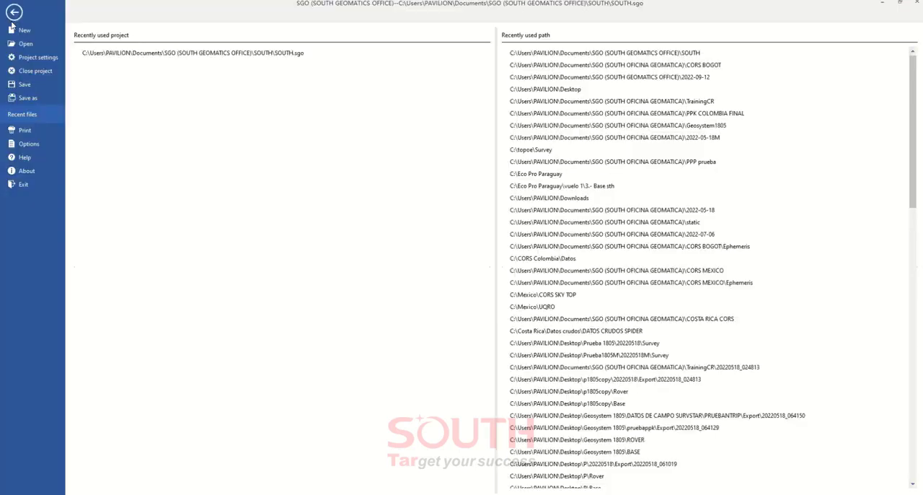
pyautogui.click(37, 143)
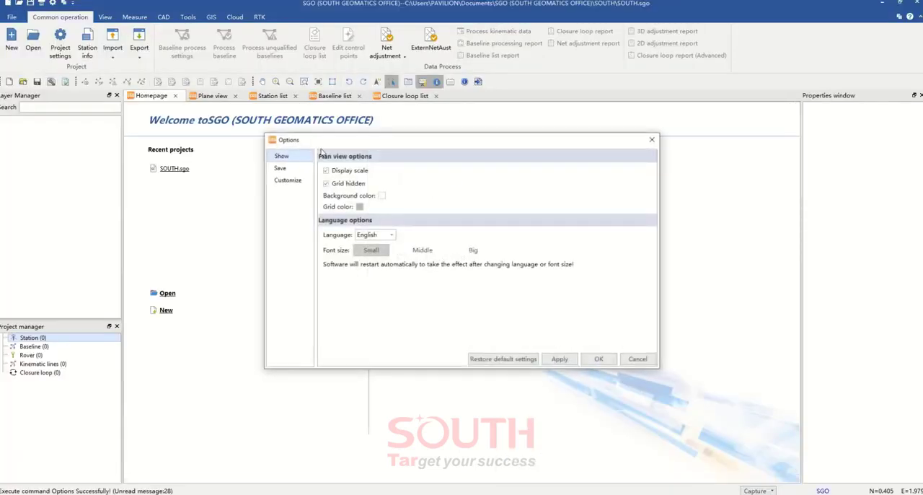
pyautogui.click(382, 196)
pyautogui.click(342, 195)
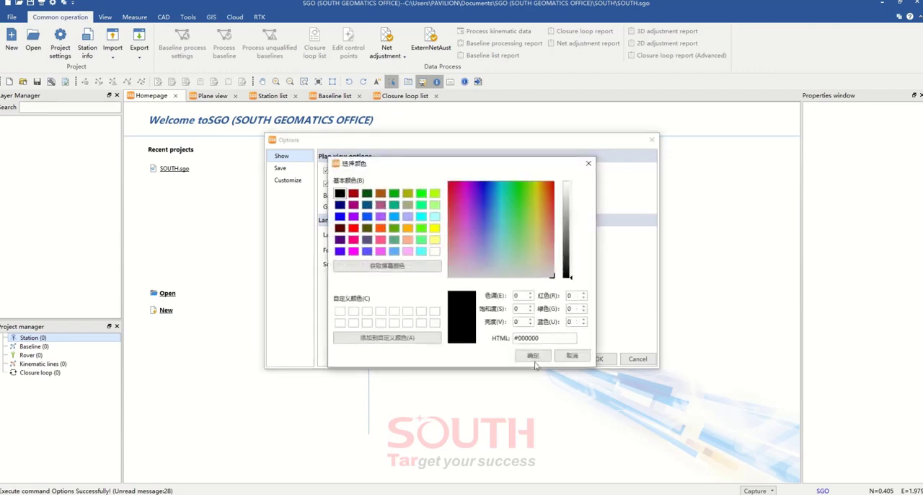
pyautogui.click(531, 353)
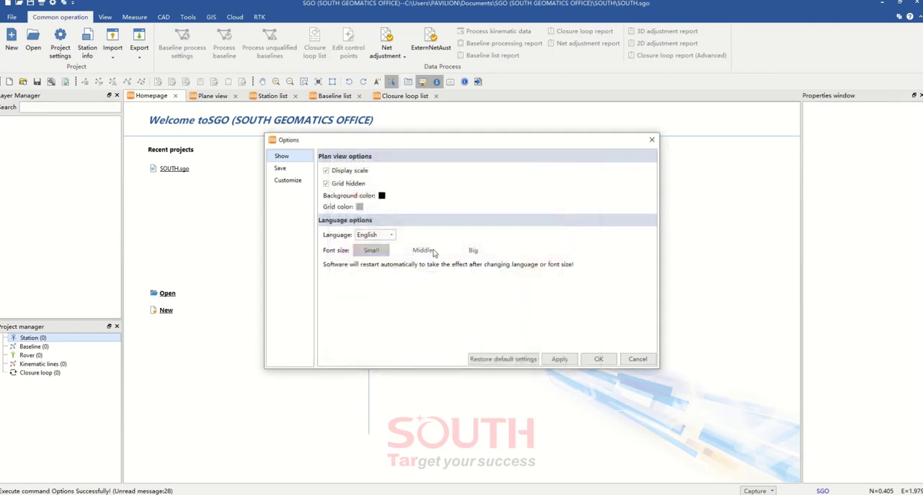
# Review the available languages, the default project, export and download folders, and the quick access customization options
pyautogui.click(392, 237)
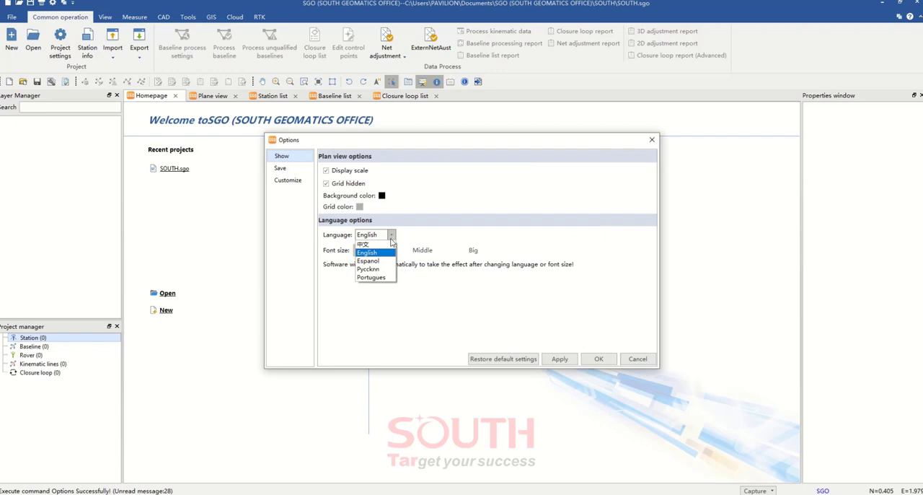
pyautogui.click(418, 243)
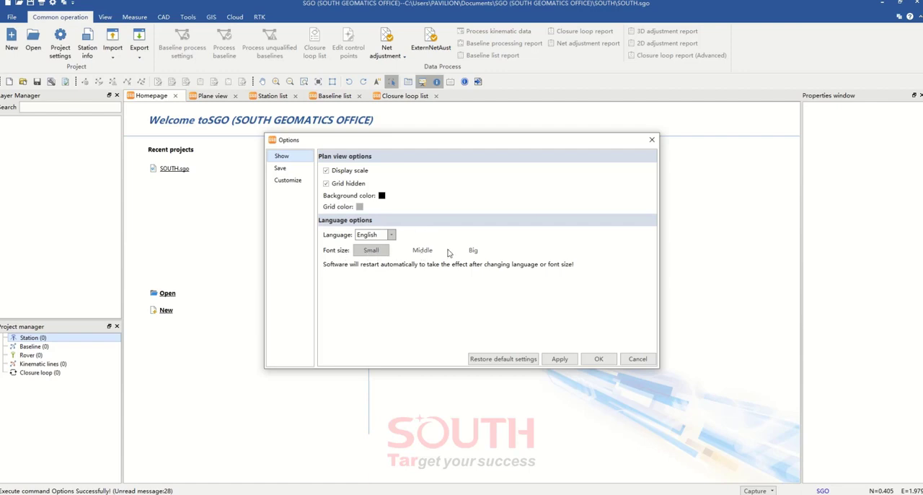
pyautogui.click(284, 170)
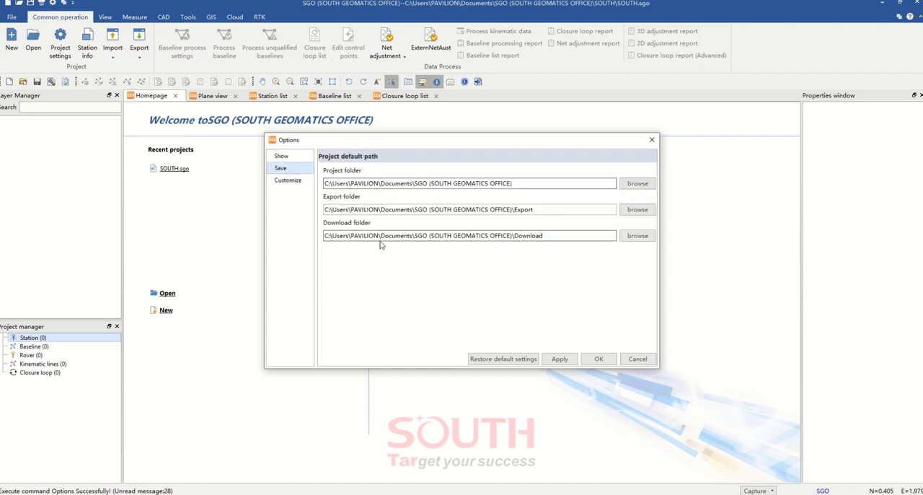
pyautogui.click(292, 182)
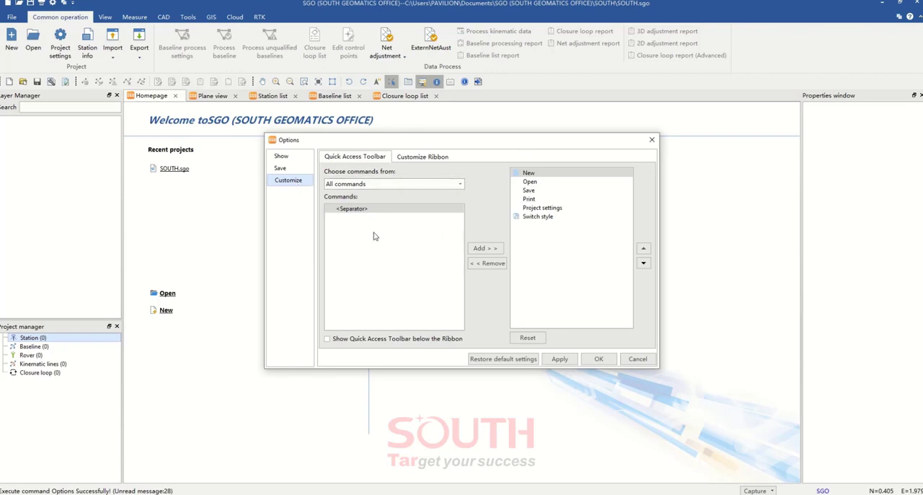
pyautogui.click(288, 158)
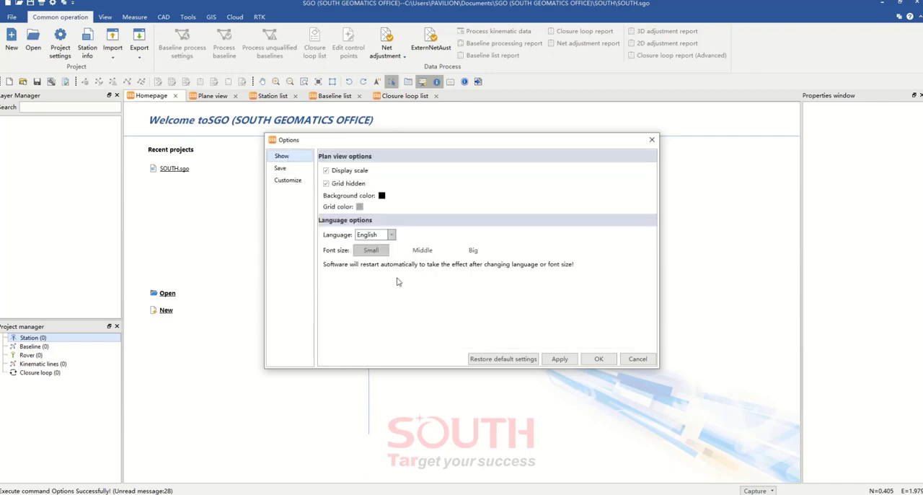
# Apply and accept the display options, then show the plane view with its new background
pyautogui.click(562, 360)
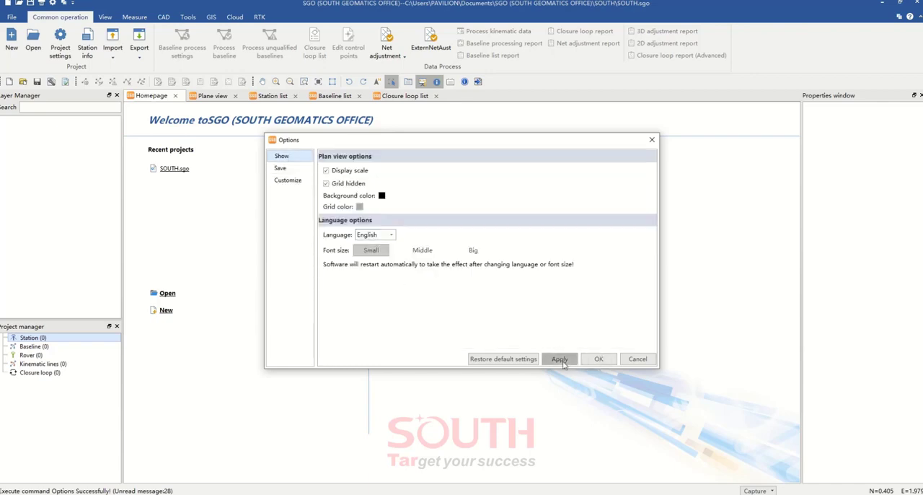
pyautogui.click(599, 359)
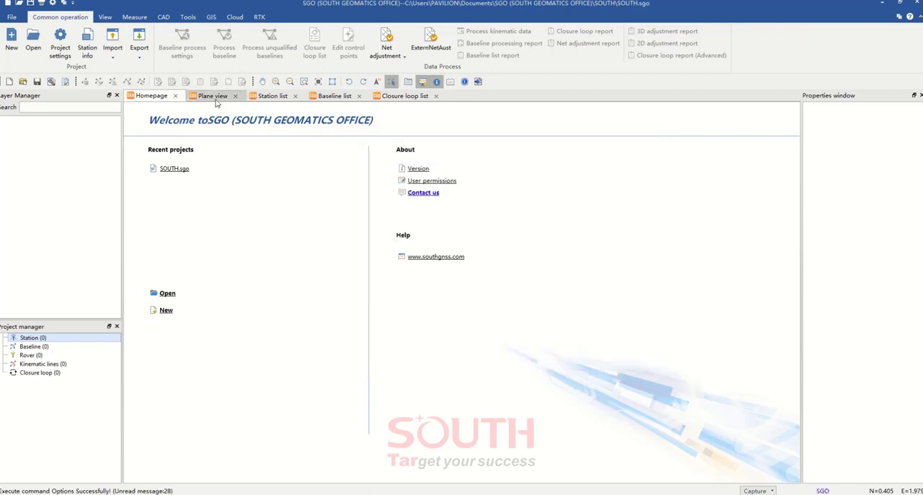
pyautogui.click(213, 97)
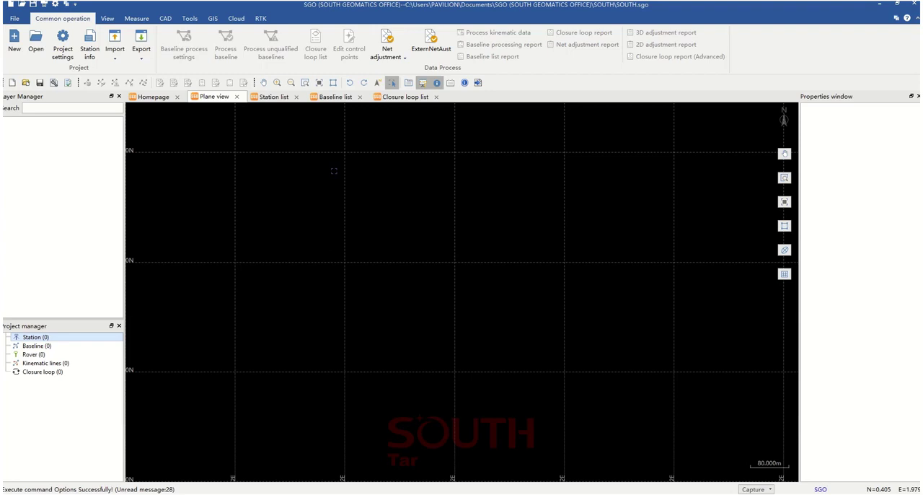
# Start importing an observations file and expand the CORS Colombia folder on drive C in the data selection tree
pyautogui.click(118, 61)
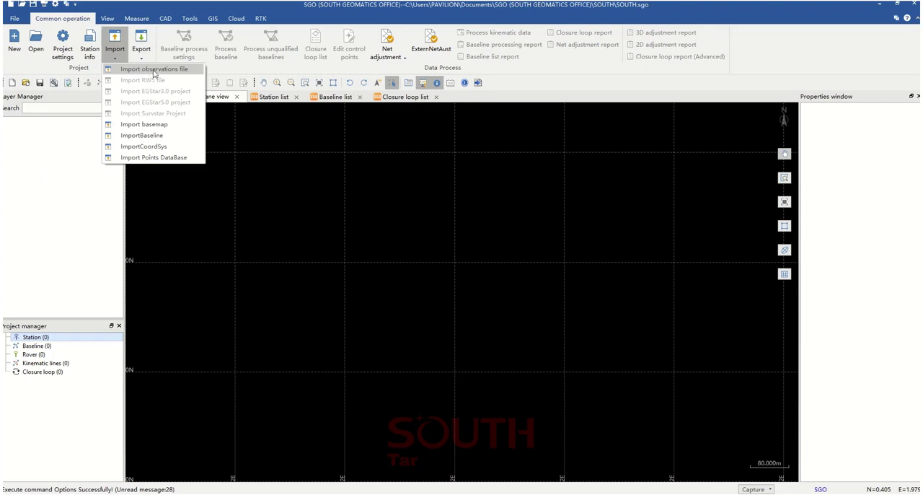
pyautogui.click(152, 69)
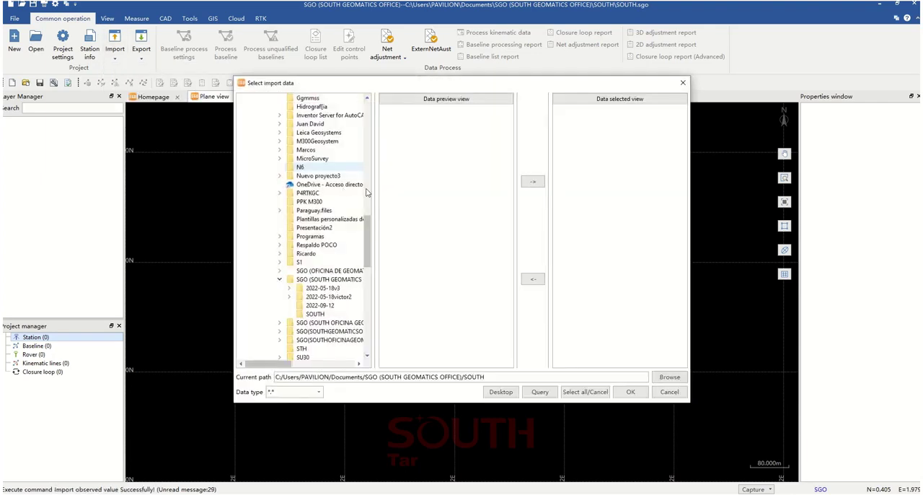
pyautogui.click(280, 279)
pyautogui.moveTo(367, 265); pyautogui.dragTo(373, 196)
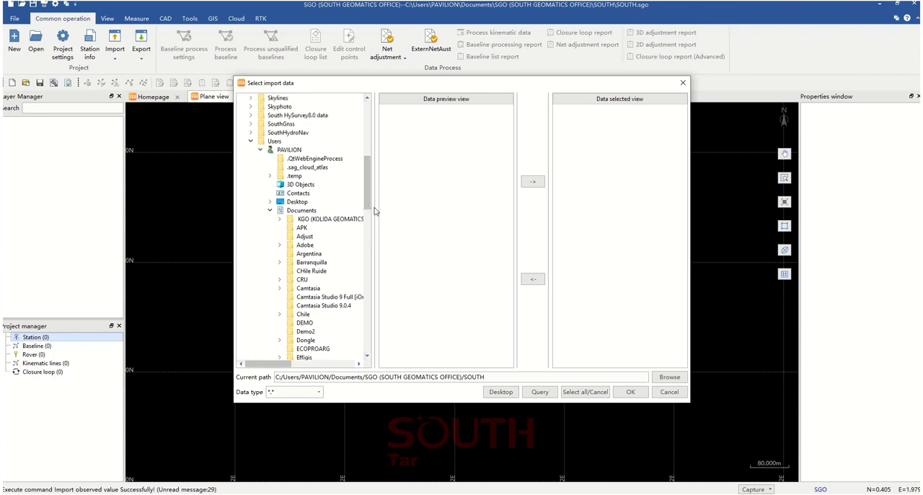
pyautogui.scroll(-2, 368, 188)
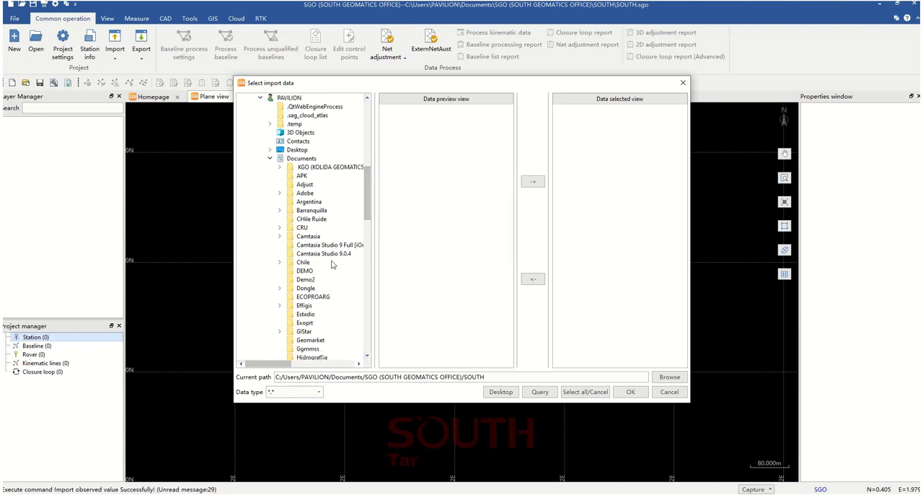
pyautogui.click(270, 158)
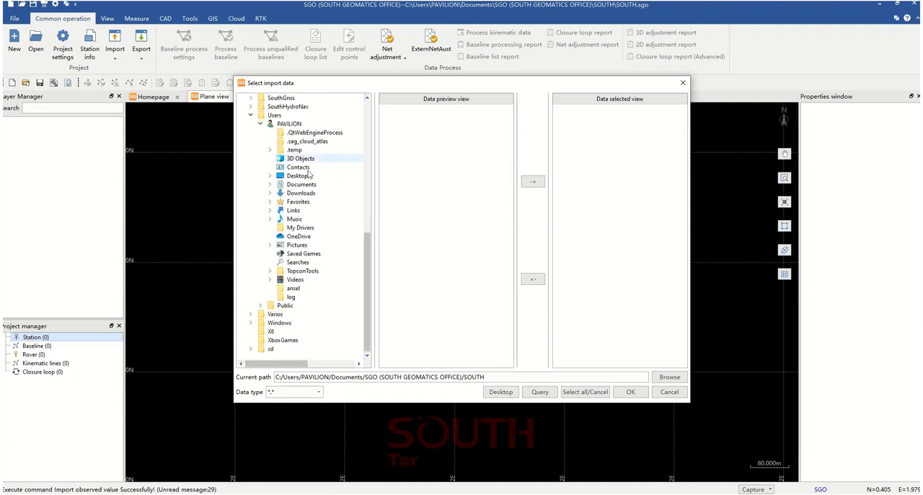
pyautogui.click(251, 114)
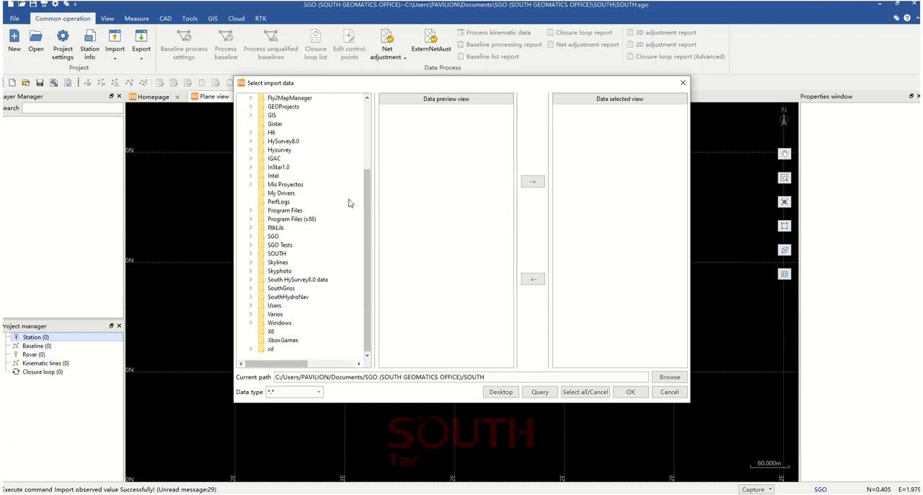
pyautogui.scroll(4, 354, 173)
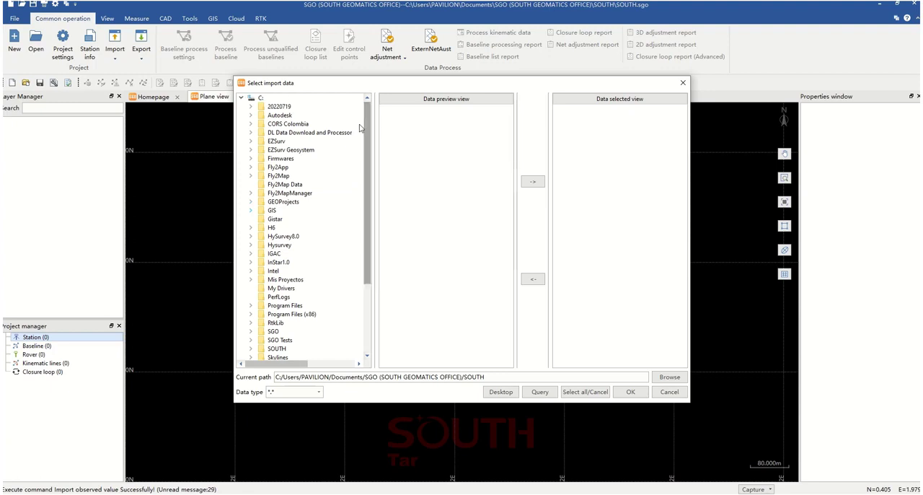
pyautogui.click(251, 126)
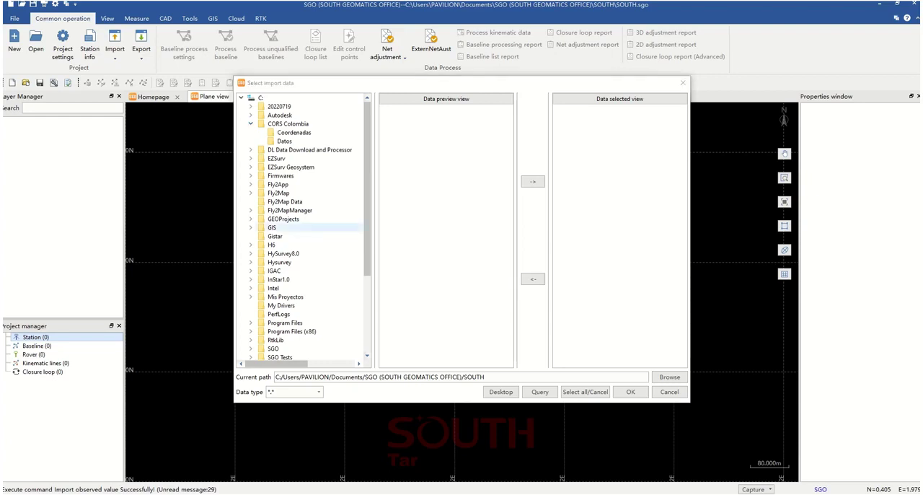
# Switch to File Explorer and open the Datos folder inside C:\CORS Colombia
pyautogui.moveTo(361, 494); pyautogui.dragTo(438, 76)
pyautogui.doubleClick(437, 76)
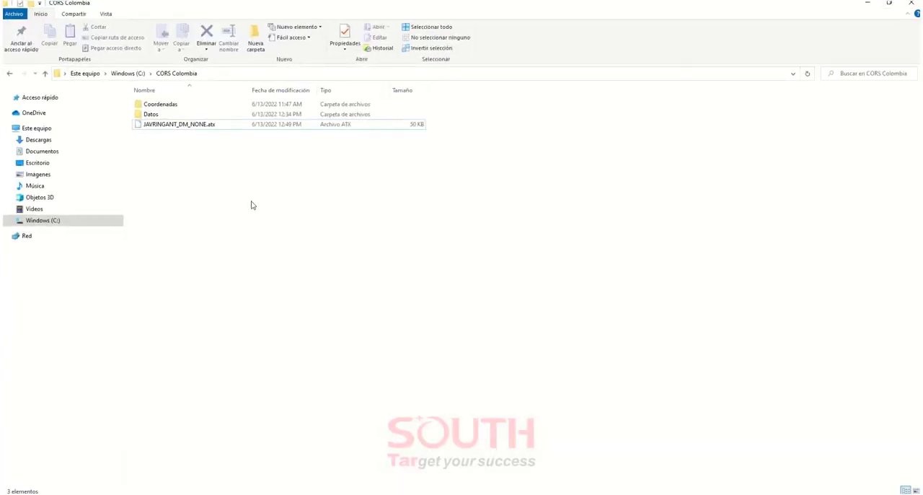
pyautogui.doubleClick(170, 115)
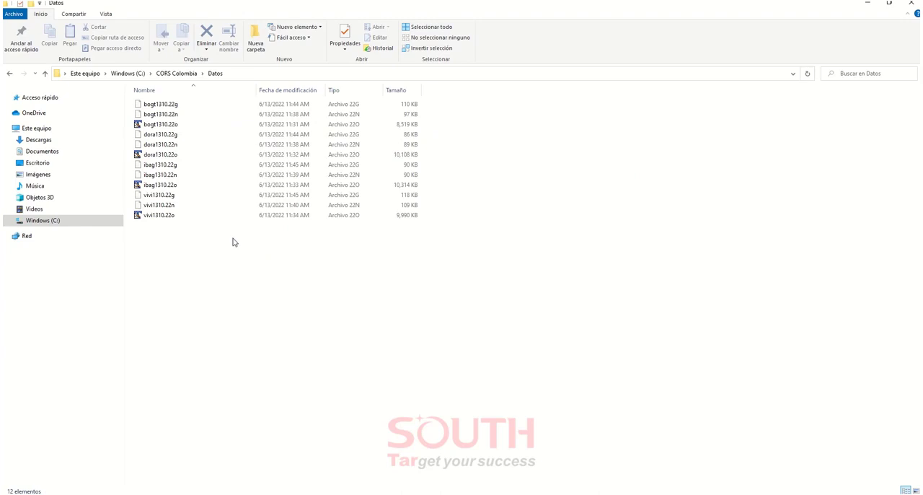
# Examine the RINEX files in the Datos folder, pointing out bogt1310.22o, bogt1310.22n and bogt1310.22g
pyautogui.moveTo(214, 108); pyautogui.dragTo(177, 223)
pyautogui.click(183, 247)
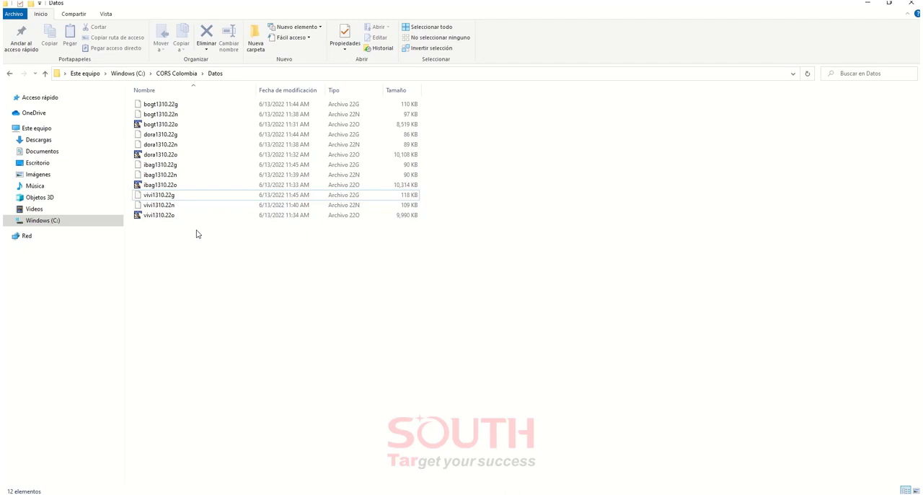
pyautogui.click(182, 125)
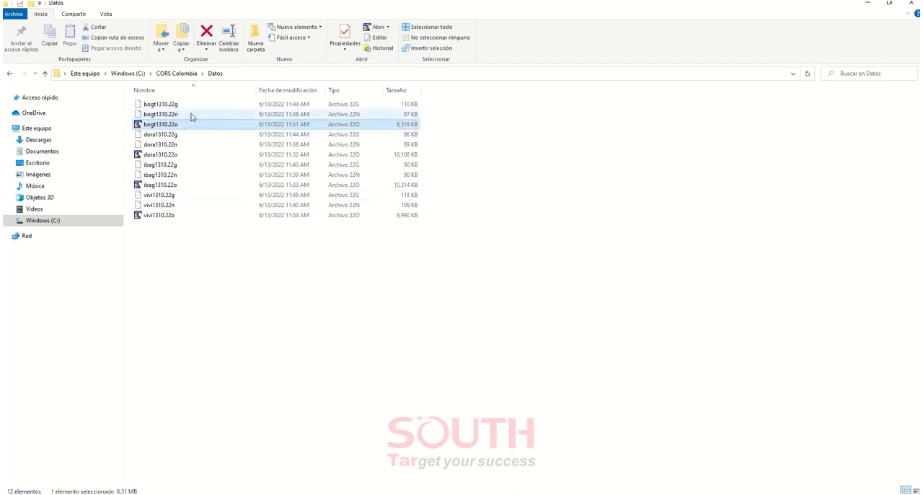
pyautogui.click(192, 117)
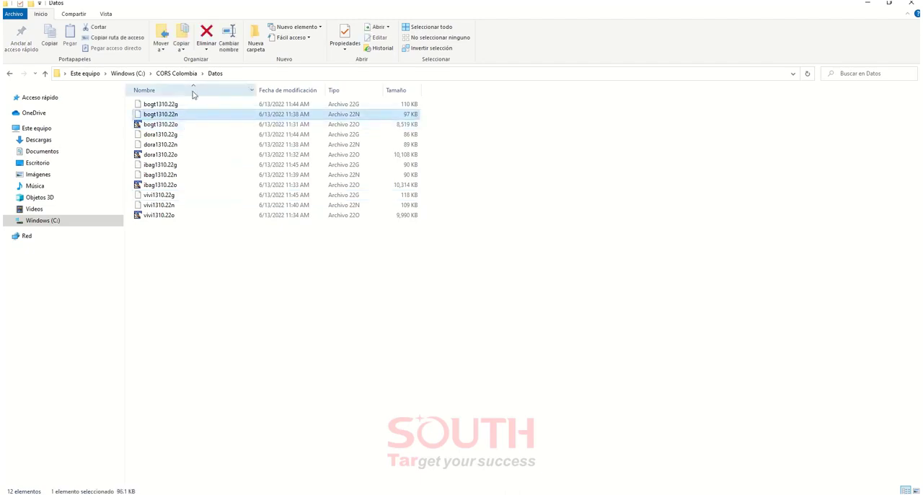
pyautogui.click(183, 105)
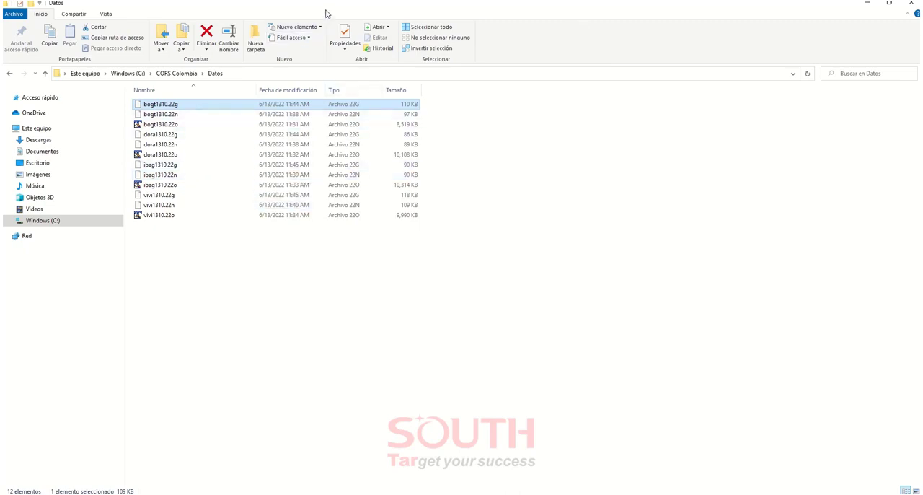
# Return to SGO and import the four observation files bogt1310.22o, dora1310.22o, ibag1310.22o and vivi1310.22o from C:/CORS Colombia/Datos
pyautogui.click(867, 3)
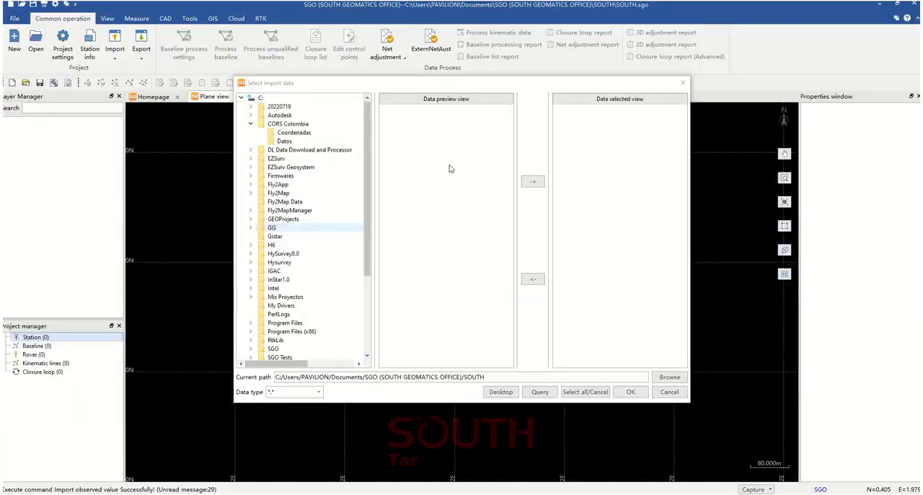
pyautogui.click(285, 142)
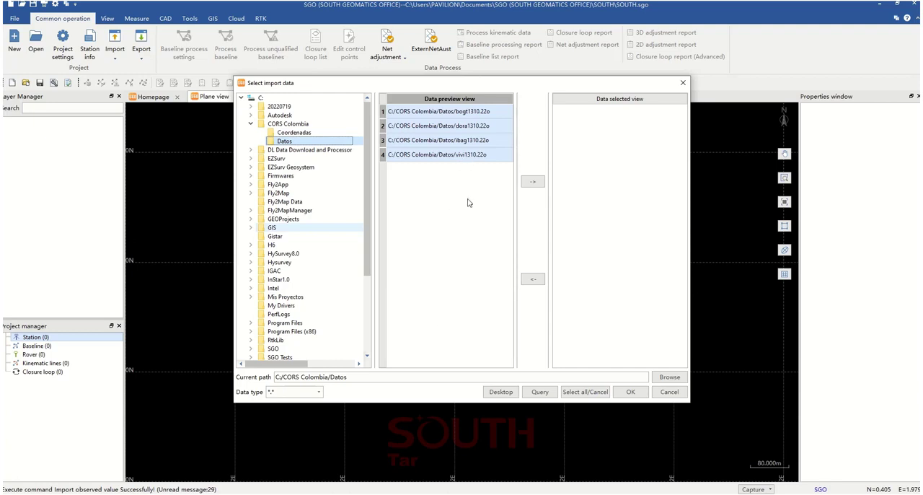
pyautogui.click(318, 394)
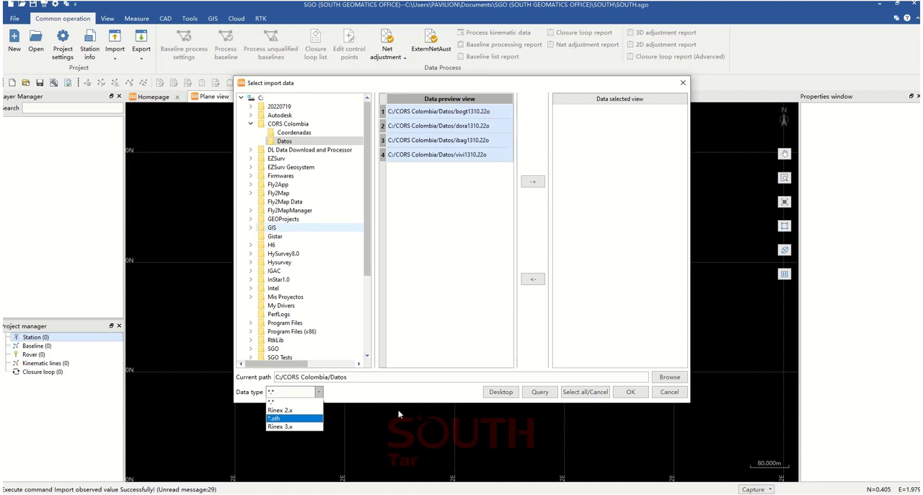
pyautogui.click(534, 183)
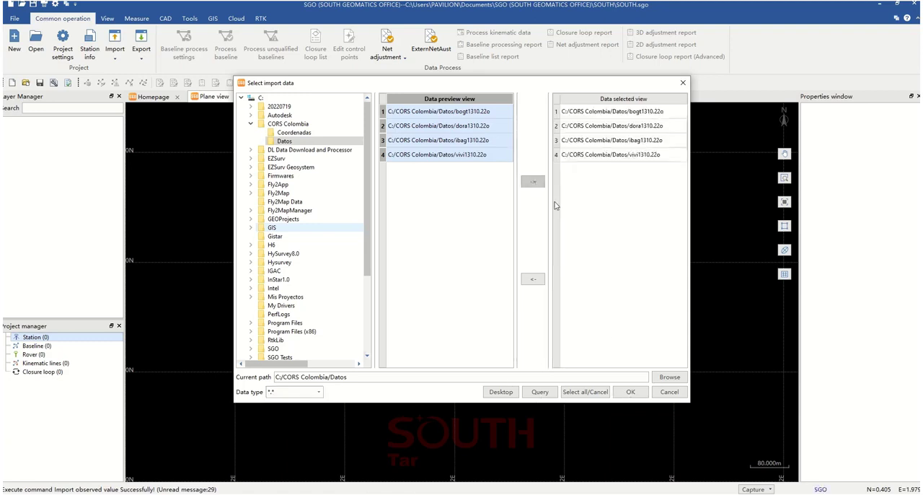
pyautogui.click(630, 392)
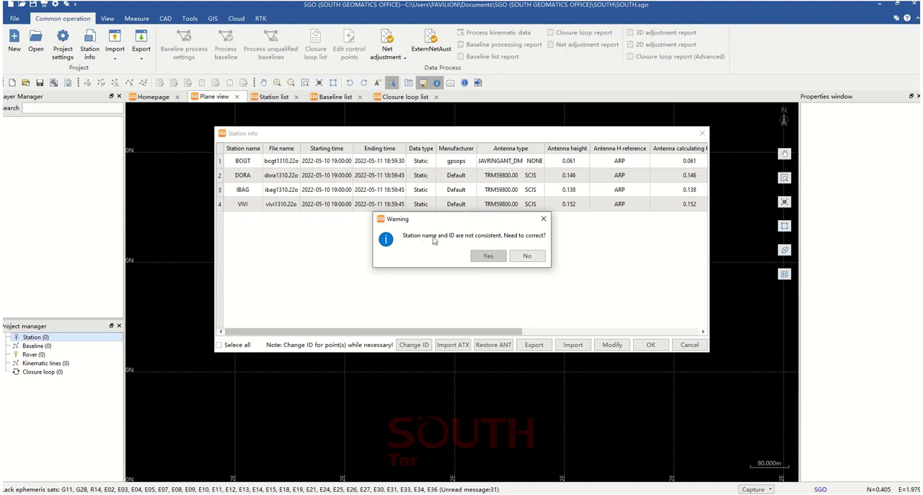
# Decline correcting the station names and IDs, and widen the station info window to show all its columns
pyautogui.click(531, 260)
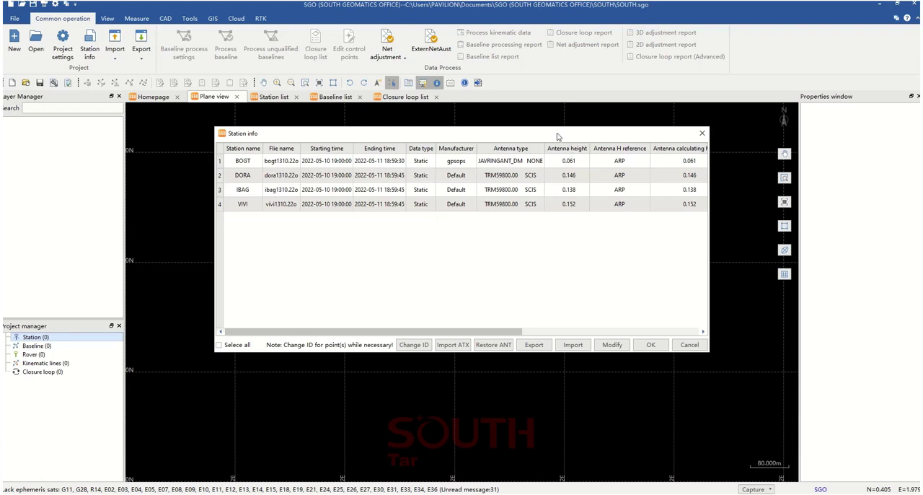
pyautogui.moveTo(557, 134); pyautogui.dragTo(380, 107)
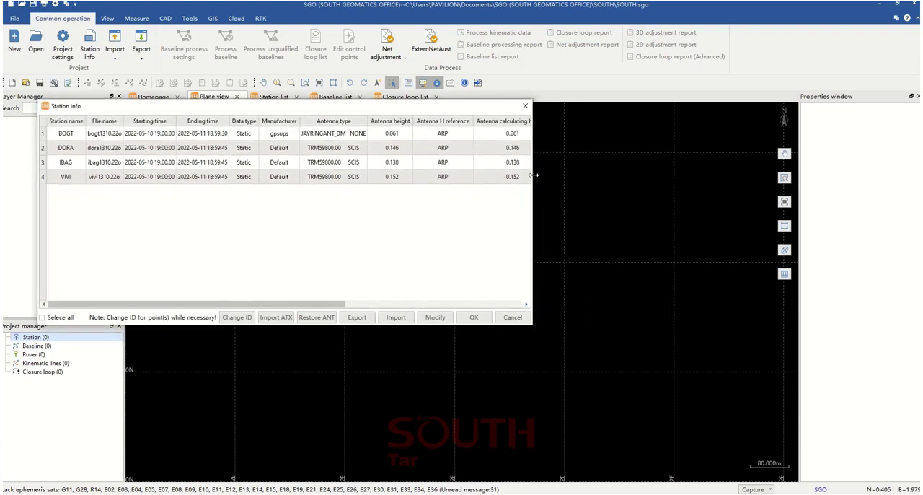
pyautogui.moveTo(534, 176); pyautogui.dragTo(895, 176)
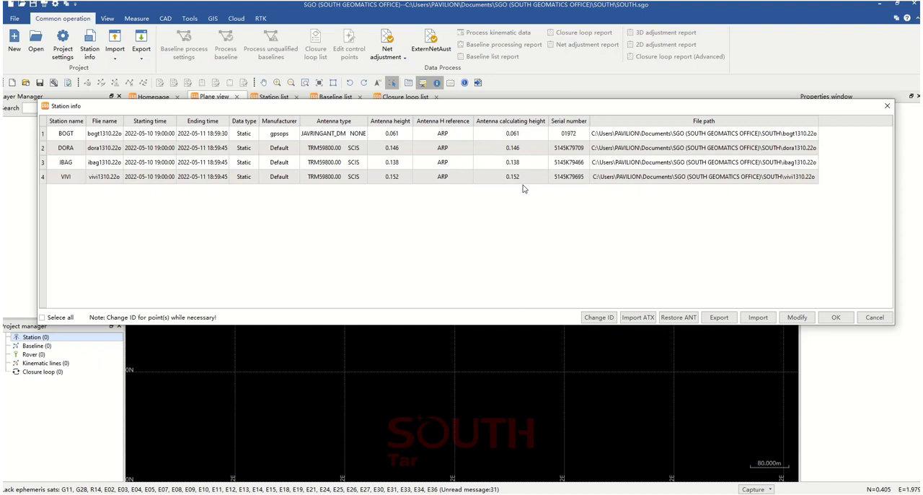
# Open the BOGT station info for editing, try the Kinematic station property, and revert to Static with property modification disabled
pyautogui.click(162, 134)
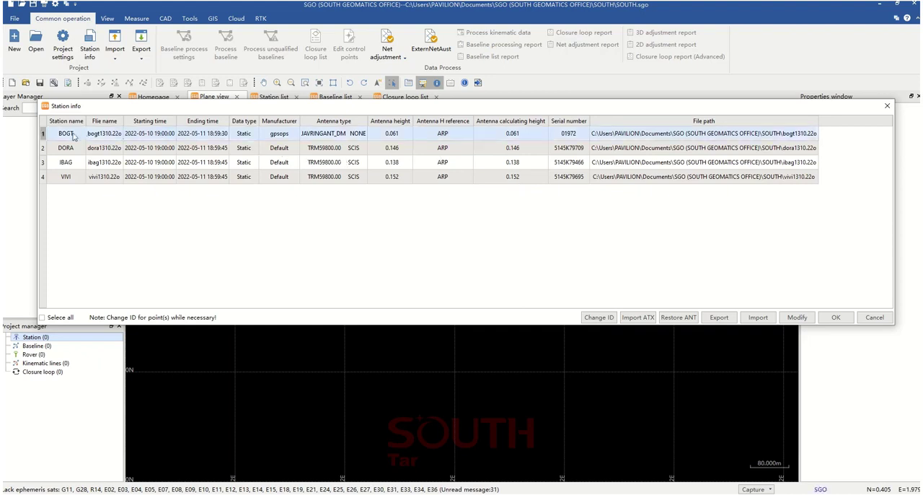
pyautogui.doubleClick(484, 136)
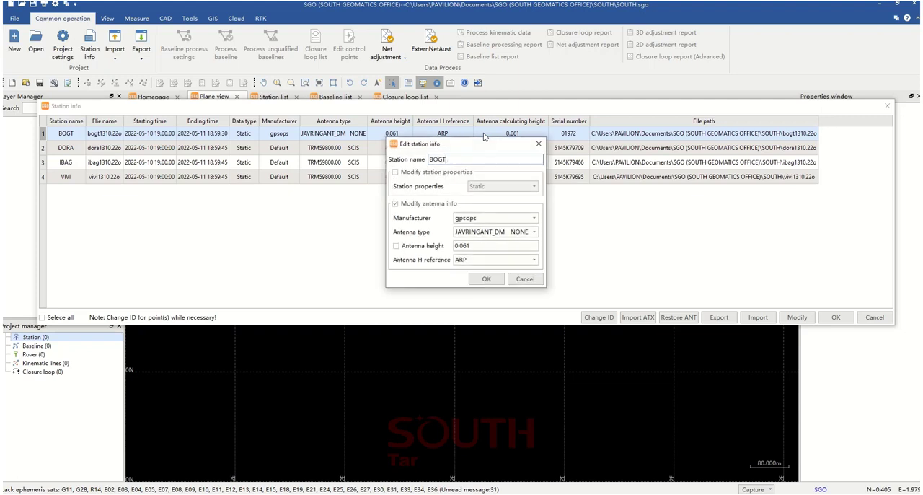
pyautogui.click(422, 174)
pyautogui.click(491, 187)
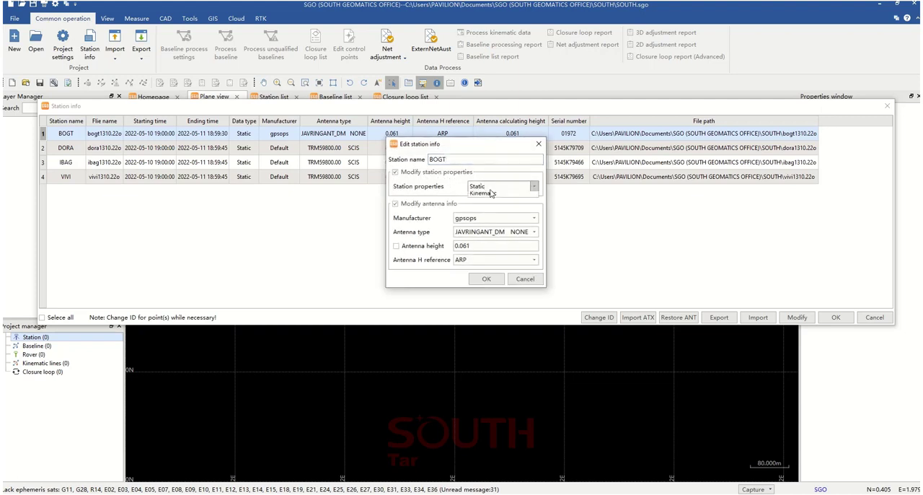
pyautogui.click(485, 204)
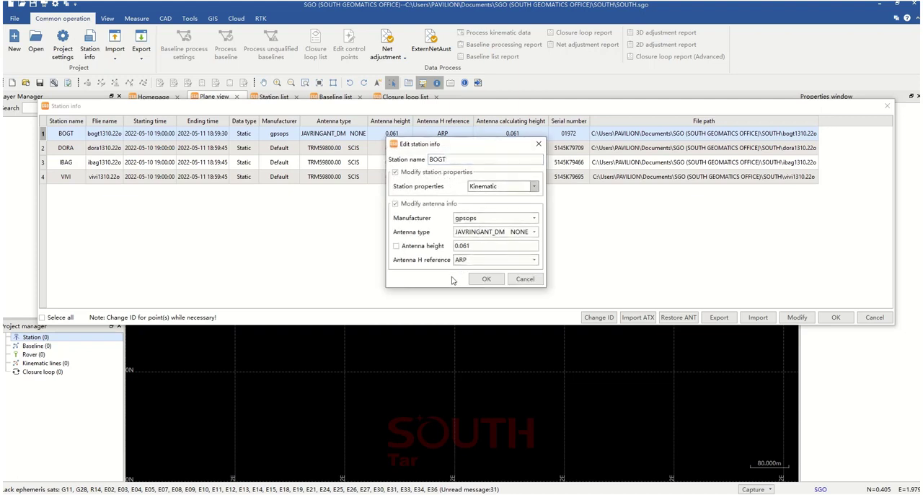
pyautogui.click(497, 188)
pyautogui.click(479, 194)
pyautogui.click(402, 173)
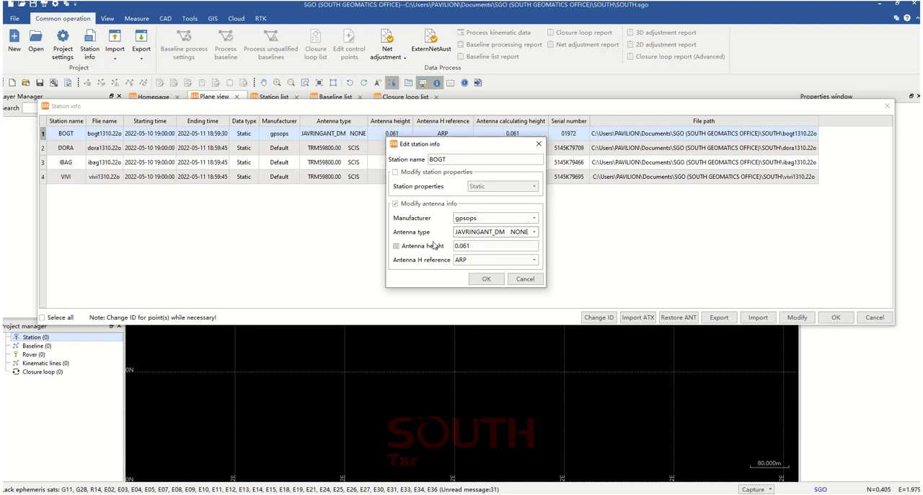
# Review BOGT's antenna type and antenna height reference options, keep ARP, and leave the station editor without saving
pyautogui.click(489, 232)
pyautogui.click(489, 236)
pyautogui.click(494, 261)
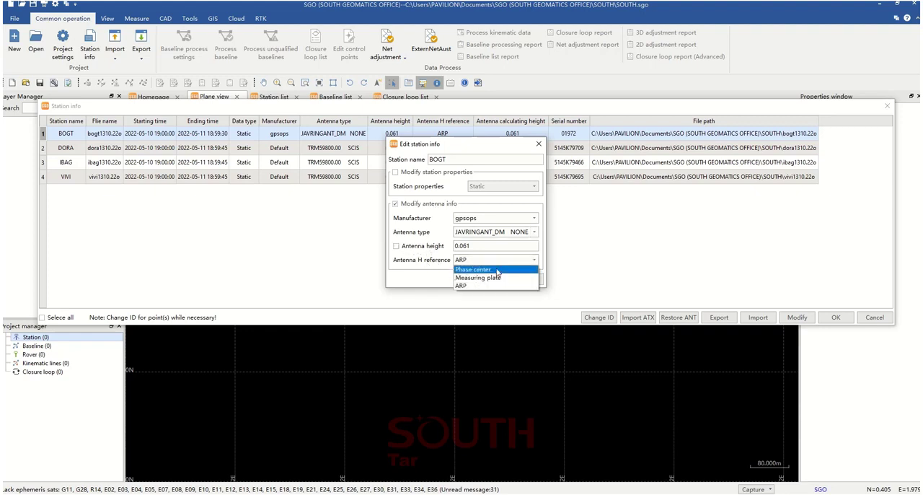
pyautogui.click(484, 286)
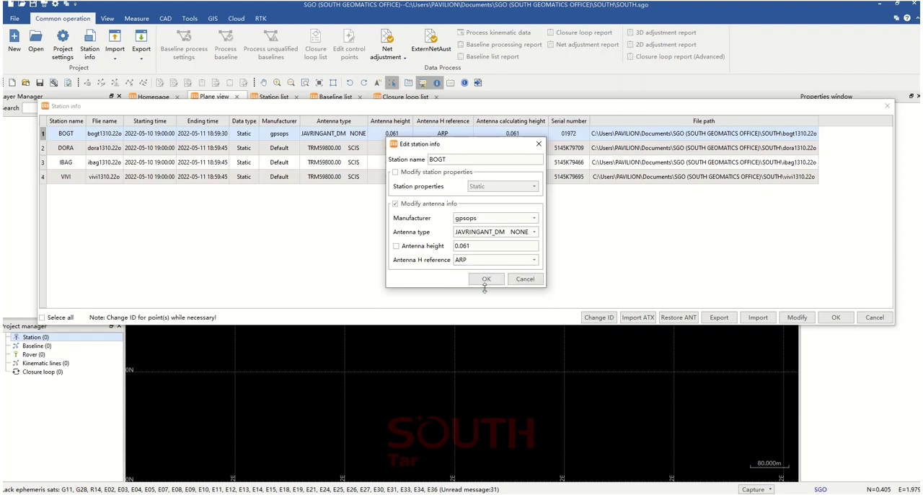
pyautogui.click(524, 280)
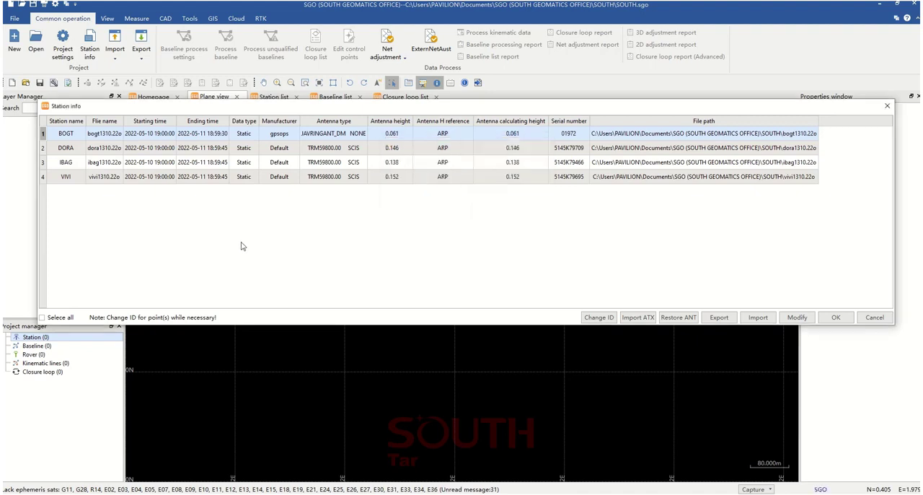
# Select the DORA station record in the station info table
pyautogui.click(177, 149)
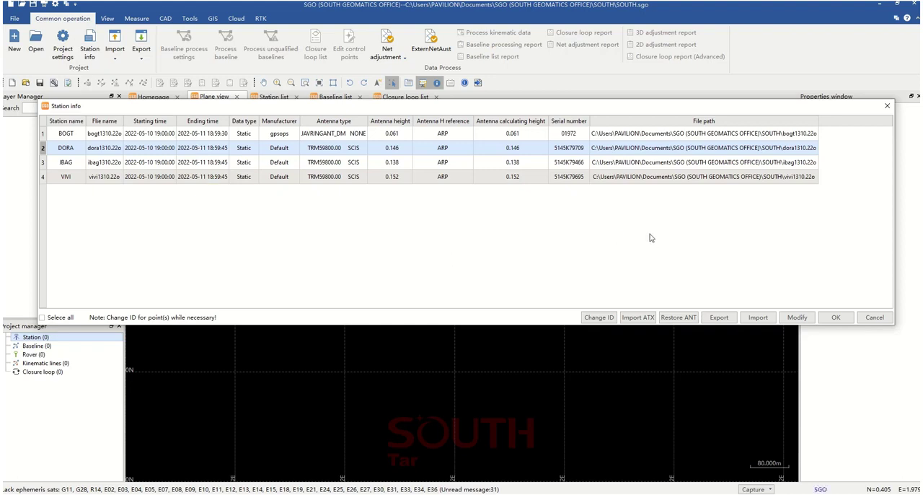
# Accept the station info for BOGT, DORA, IBAG and VIVI to finish the observation import
pyautogui.click(836, 317)
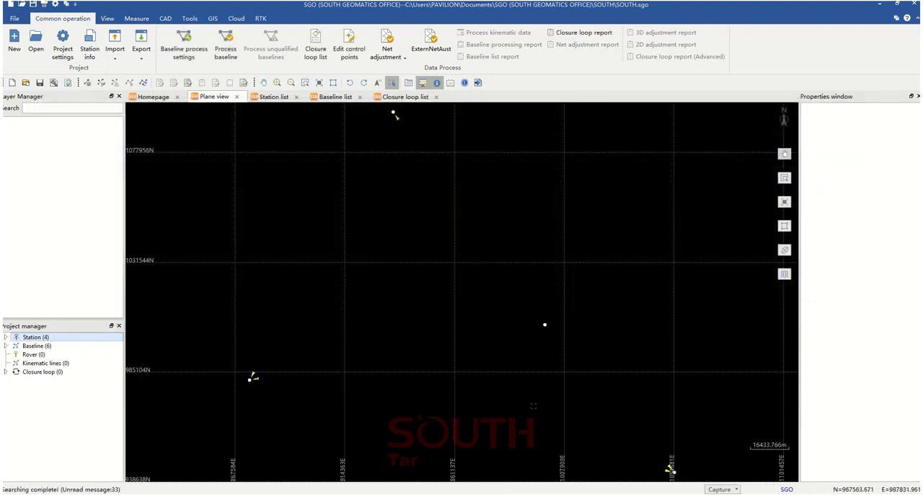
# Change the plan view background color to white in the program's display options
pyautogui.click(15, 19)
pyautogui.click(41, 146)
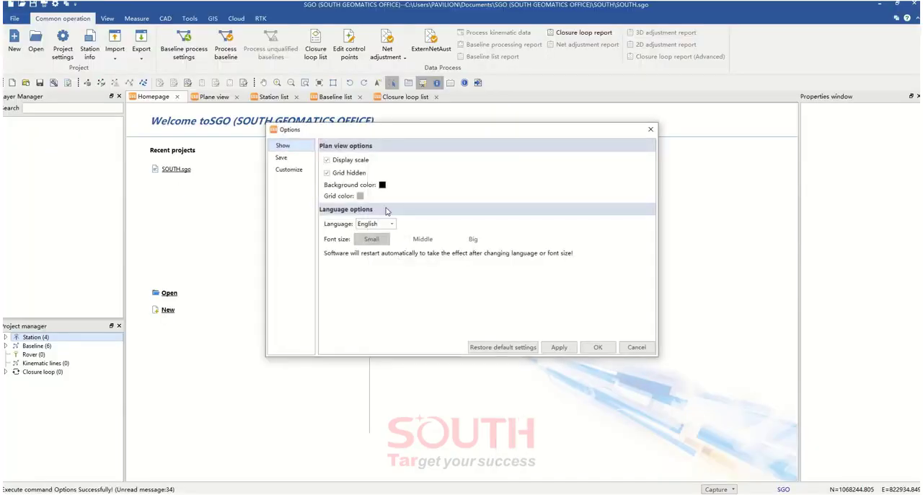
pyautogui.click(385, 190)
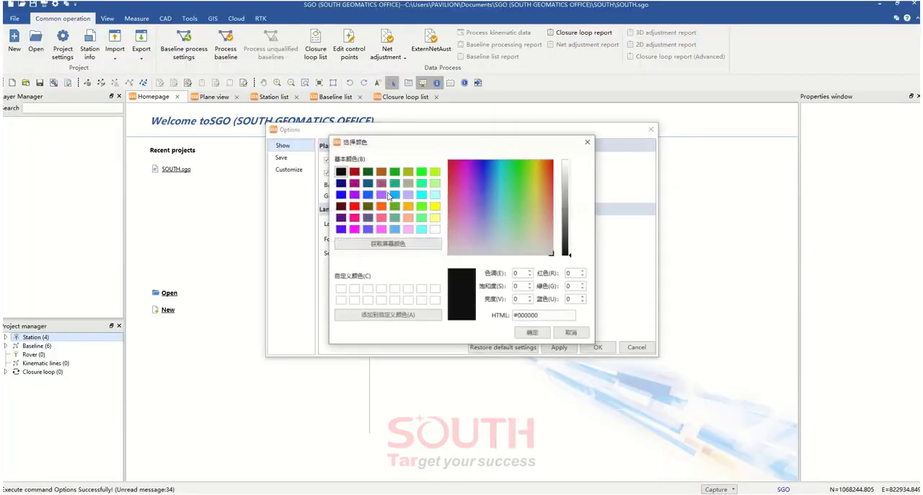
pyautogui.click(435, 228)
pyautogui.click(531, 332)
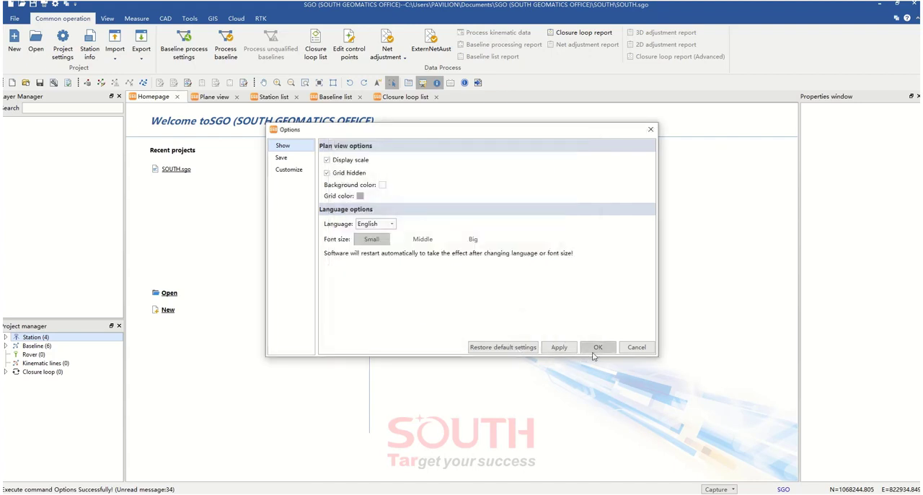
pyautogui.click(598, 347)
# Show the plane view and examine the stations and the baselines between them
pyautogui.click(210, 96)
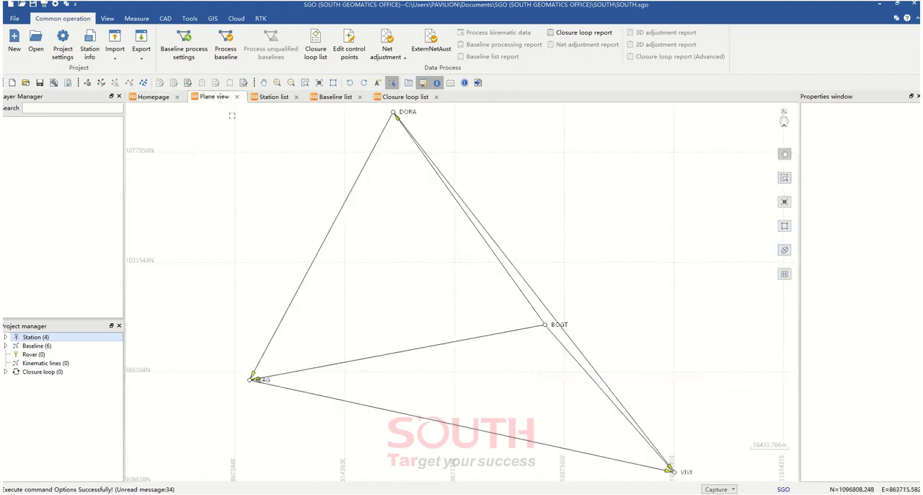
pyautogui.scroll(-2, 467, 322)
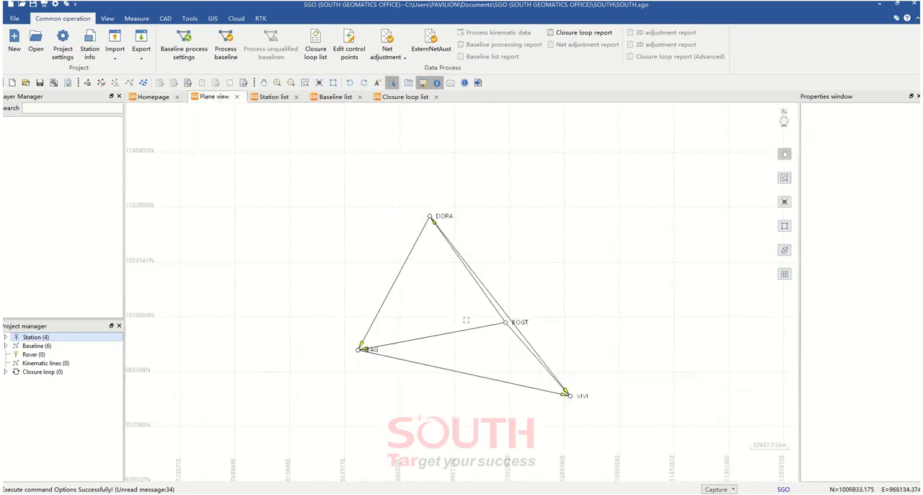
pyautogui.scroll(2, 466, 321)
pyautogui.scroll(-3, 466, 321)
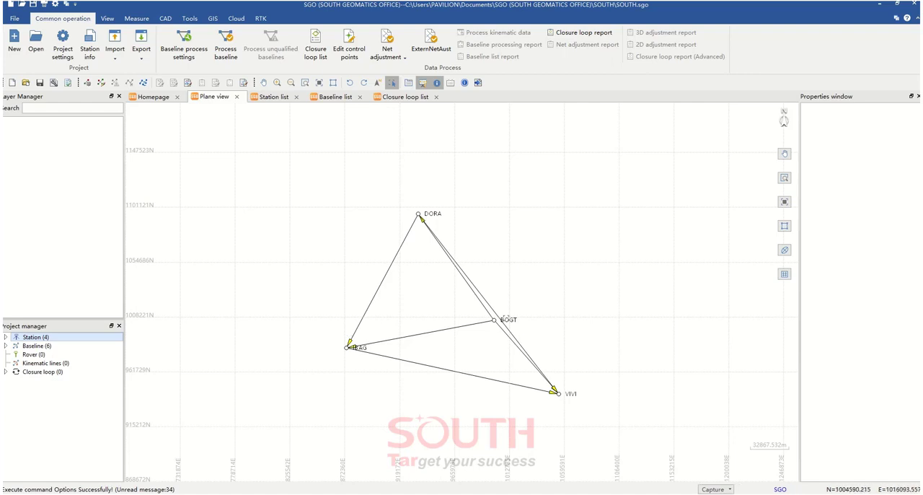
pyautogui.scroll(2, 497, 326)
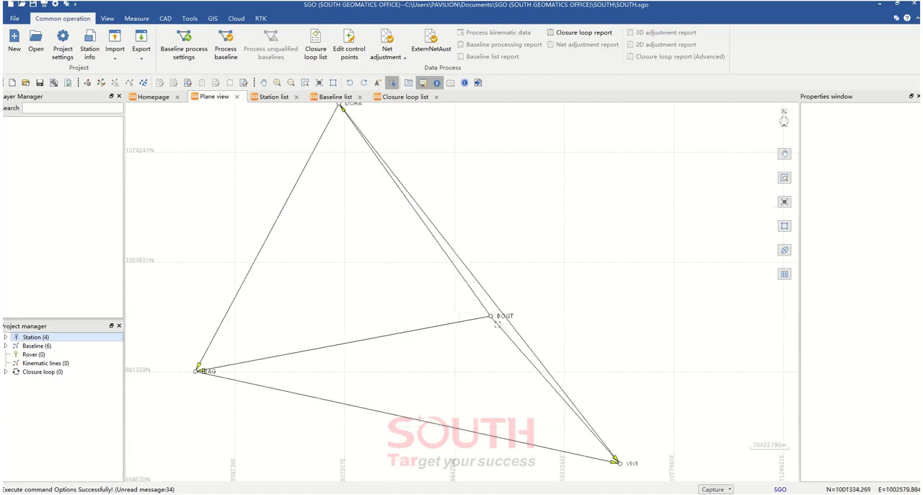
pyautogui.scroll(-2, 496, 325)
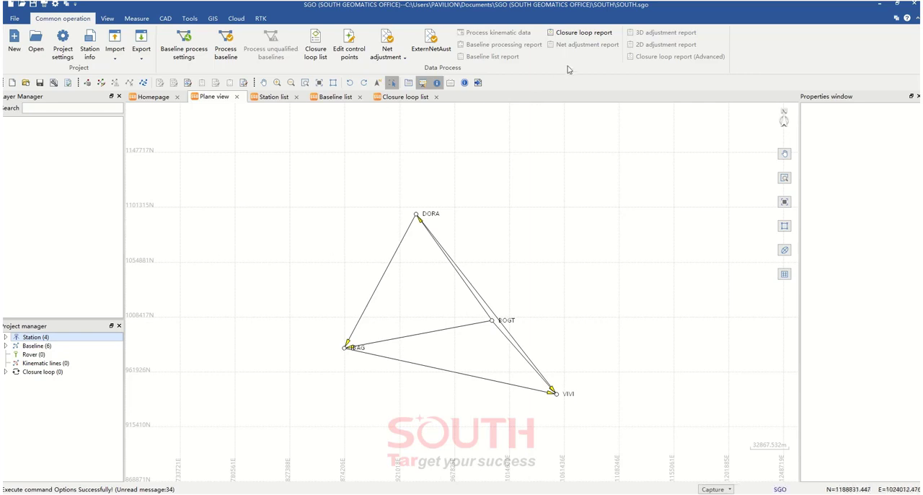
# Open the Rinex conversion tool with C:\CORS Colombia\Datos as its input directory and select the BOGT observation file
pyautogui.click(189, 18)
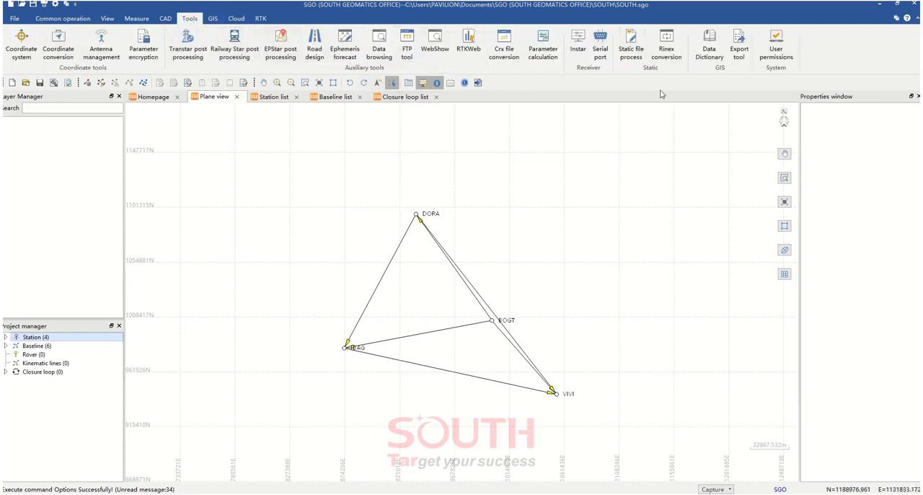
pyautogui.click(667, 53)
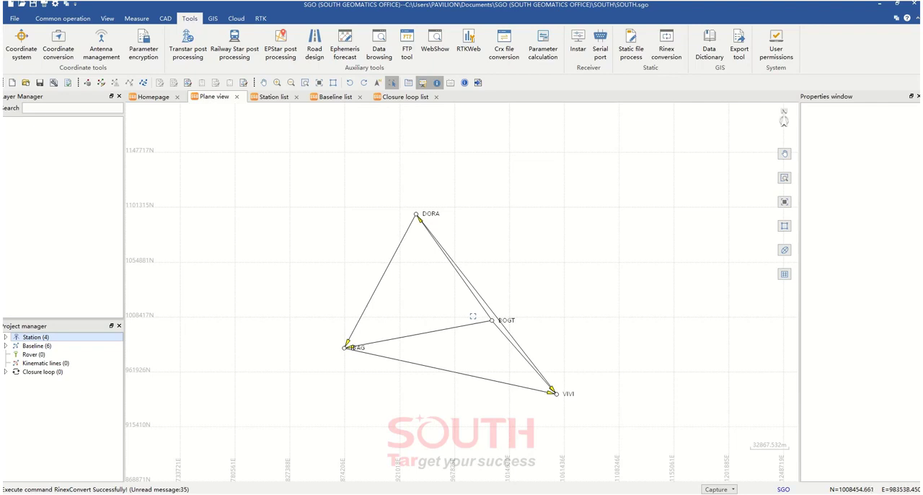
pyautogui.moveTo(477, 138); pyautogui.dragTo(460, 134)
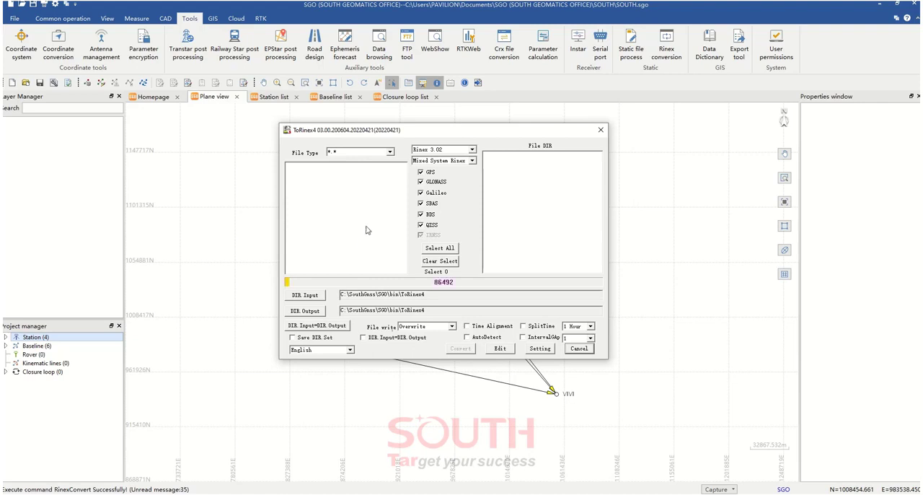
pyautogui.click(318, 296)
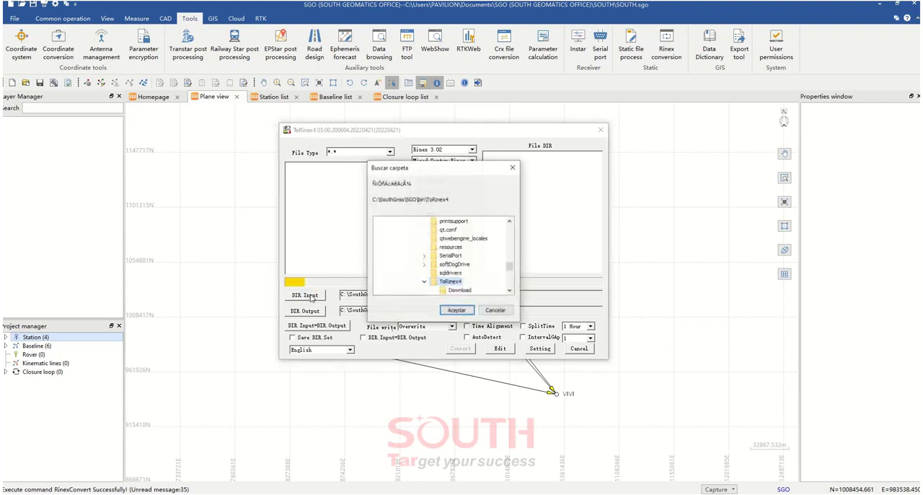
pyautogui.moveTo(510, 267); pyautogui.dragTo(510, 238)
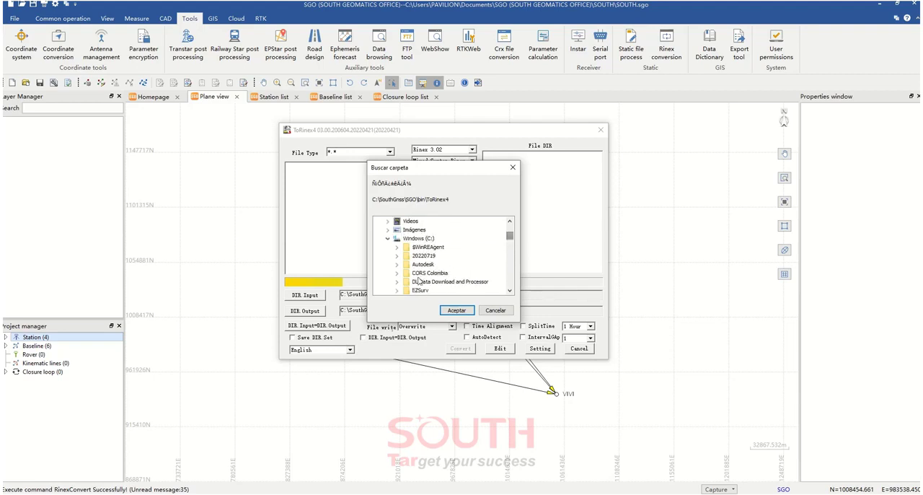
pyautogui.click(396, 272)
pyautogui.click(427, 290)
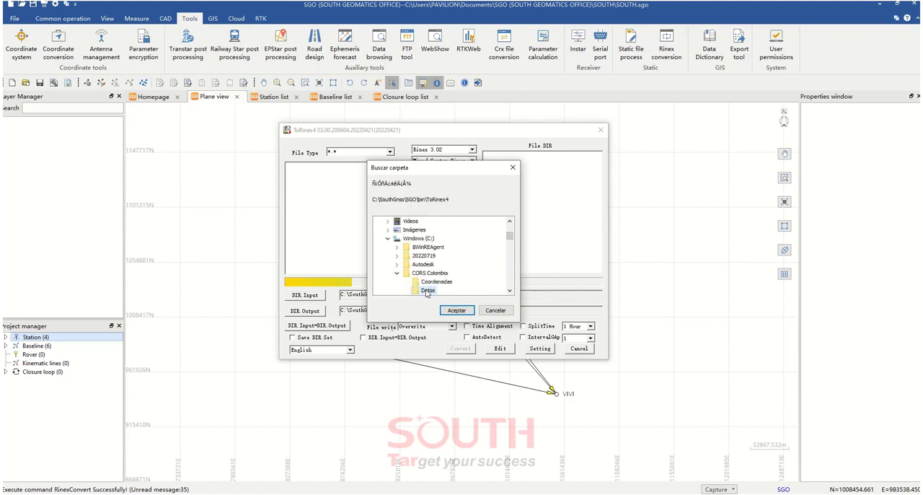
pyautogui.click(456, 310)
pyautogui.click(318, 166)
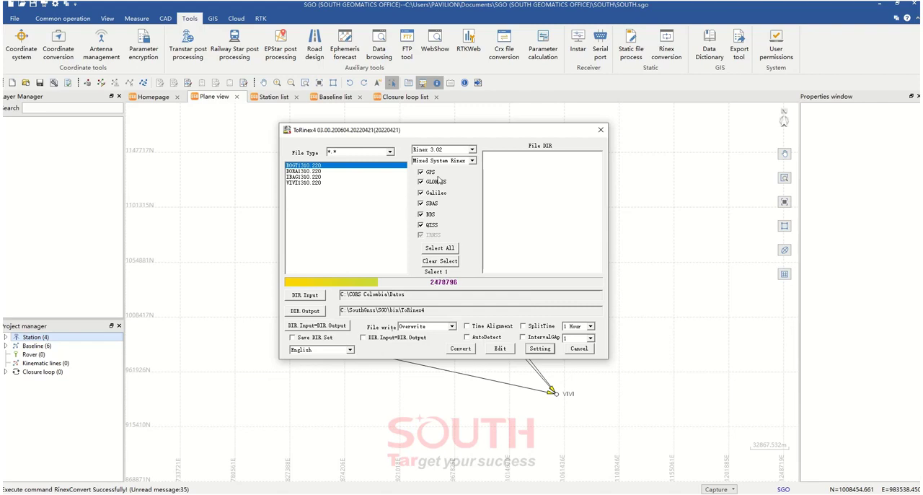
# Review the available Rinex output versions, keep Rinex 3.02, and leave the converter without converting
pyautogui.click(473, 150)
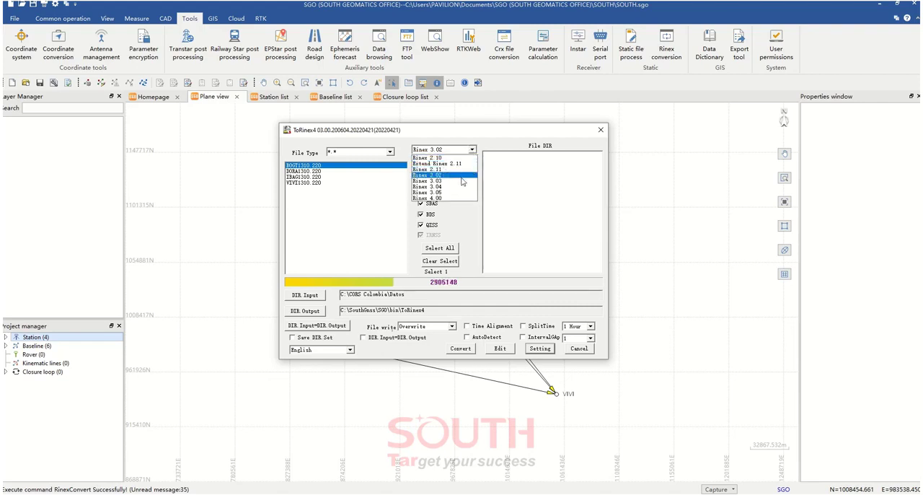
pyautogui.click(487, 133)
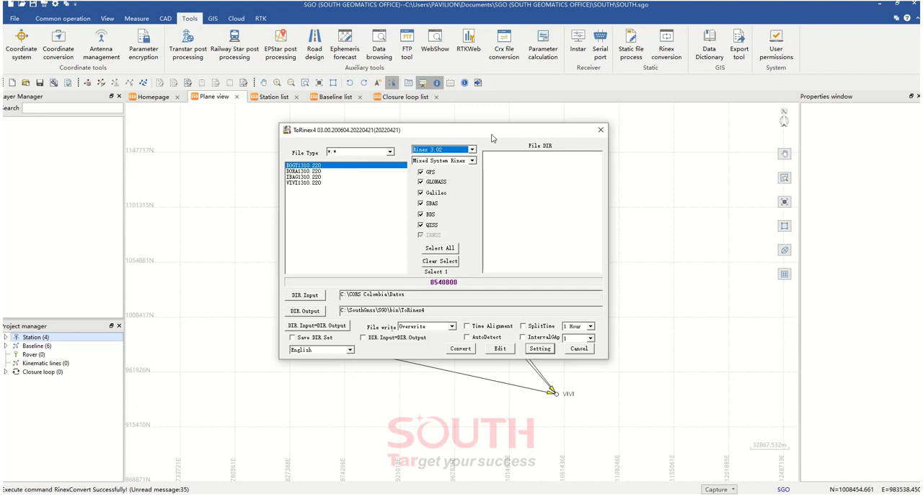
pyautogui.click(579, 349)
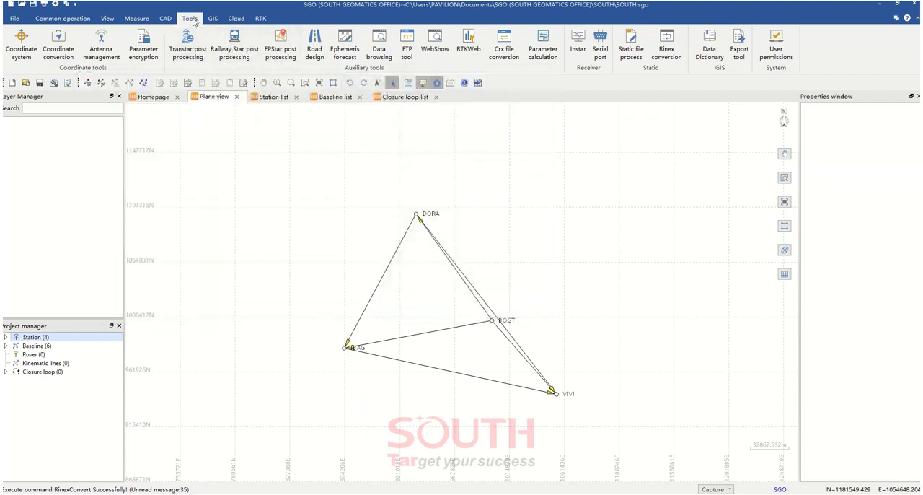
# Open the antenna management database and enlarge its window to show more of the antenna parameter columns
pyautogui.click(101, 45)
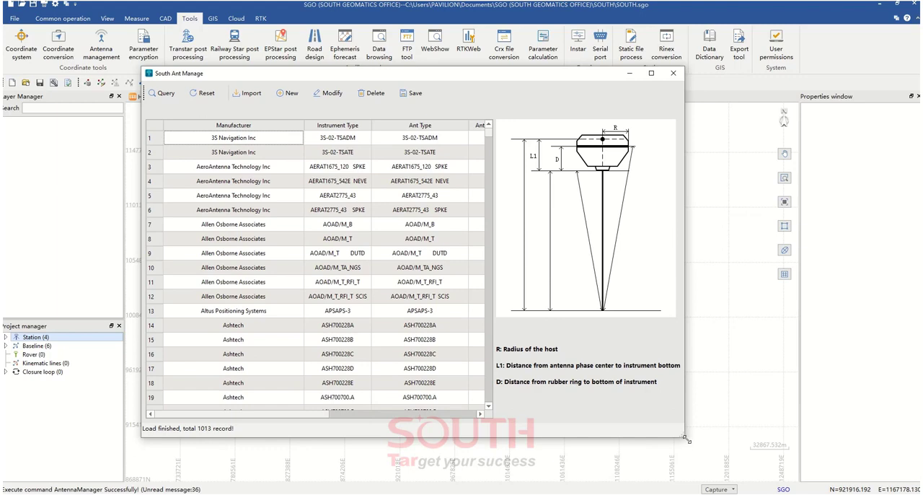
pyautogui.moveTo(686, 438); pyautogui.dragTo(860, 470)
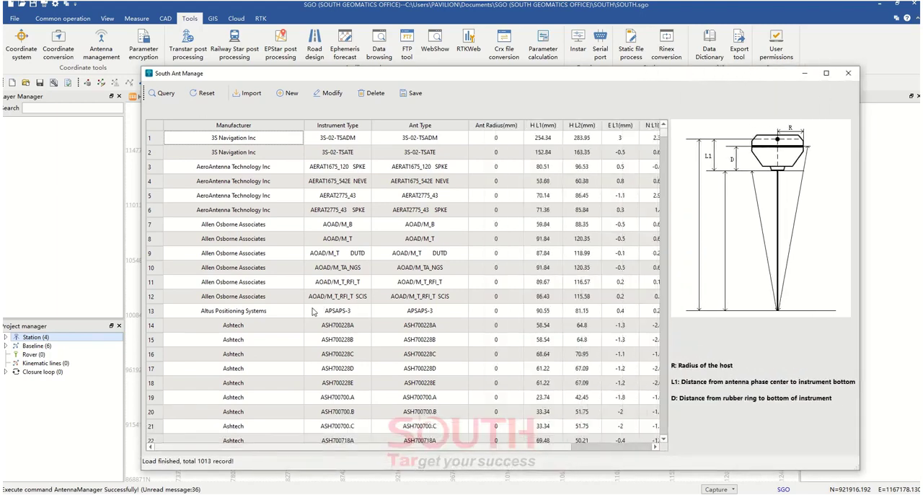
pyautogui.moveTo(294, 76); pyautogui.dragTo(279, 63)
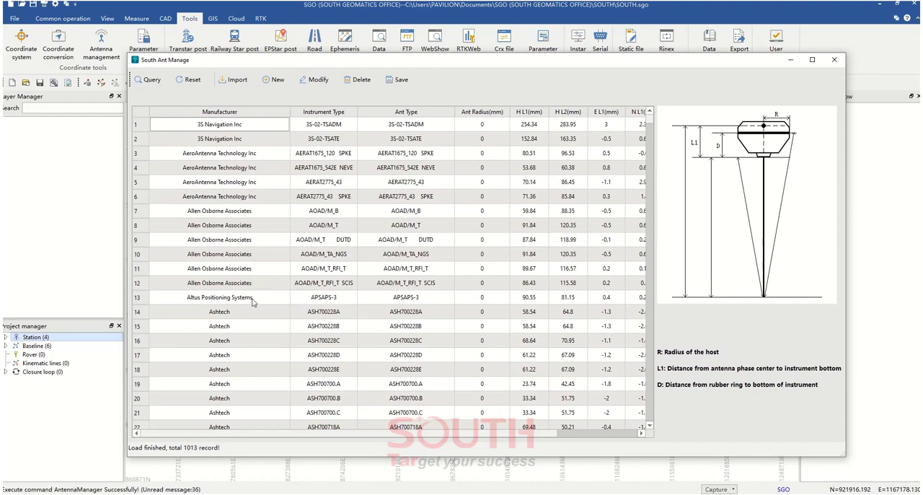
# Examine the manufacturers and antenna models in the antenna database, and select the Ashtech ASH700829.A SNOW record
pyautogui.scroll(-8, 253, 303)
pyautogui.scroll(-20, 254, 305)
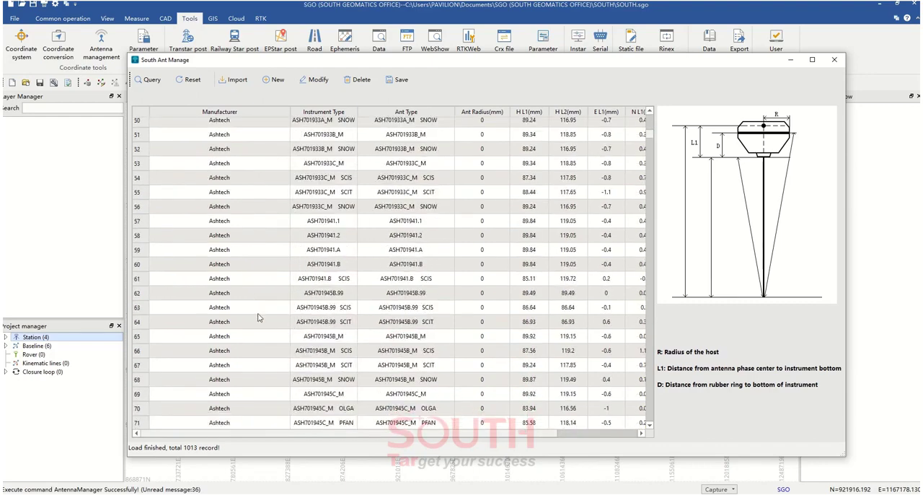
pyautogui.scroll(-2, 245, 344)
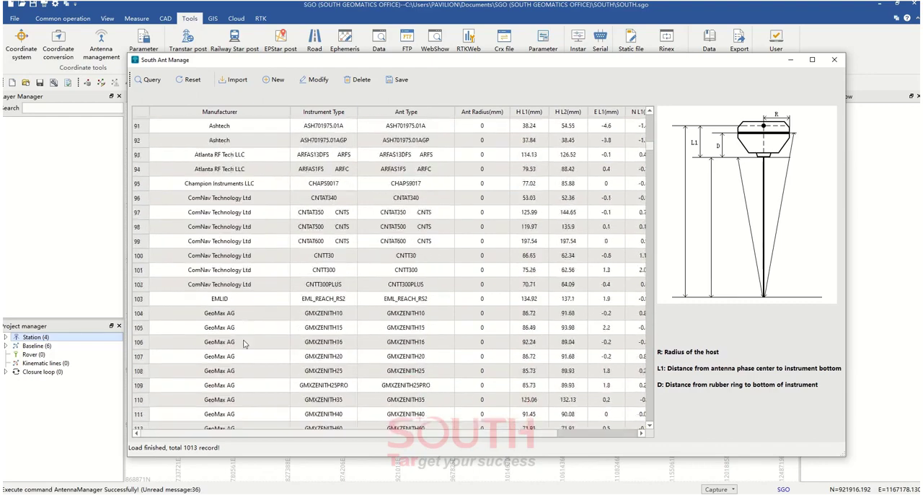
pyautogui.scroll(1, 245, 344)
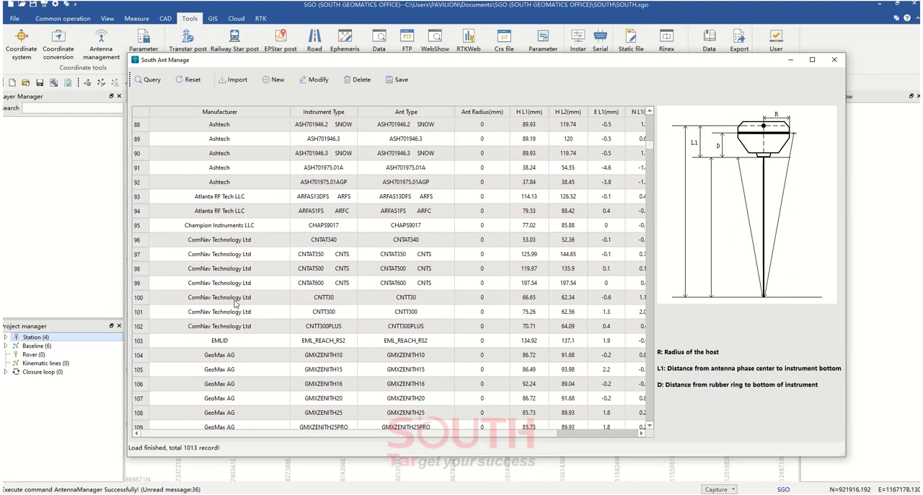
pyautogui.click(218, 244)
pyautogui.scroll(-7, 249, 361)
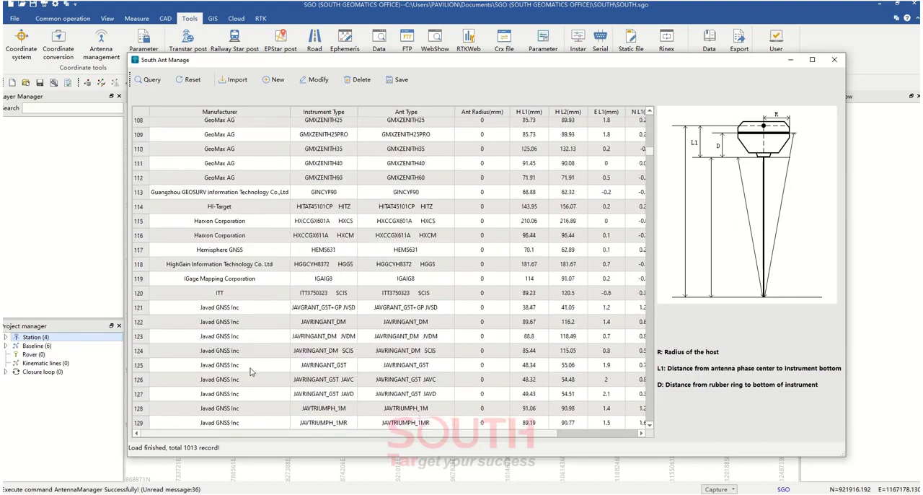
pyautogui.scroll(-17, 249, 371)
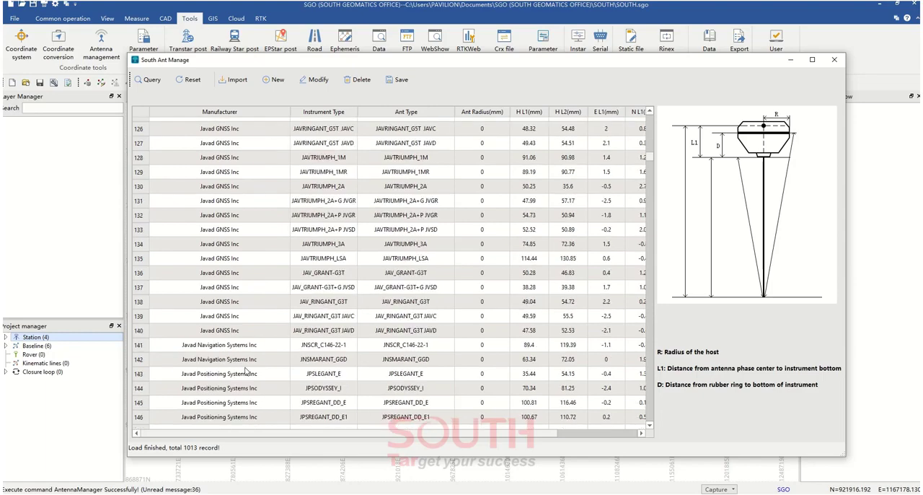
pyautogui.scroll(-20, 244, 375)
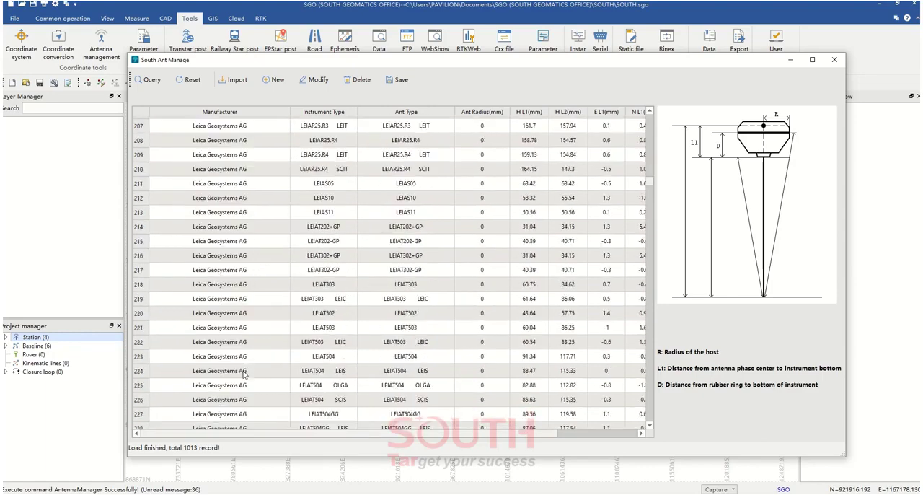
pyautogui.scroll(-5, 242, 375)
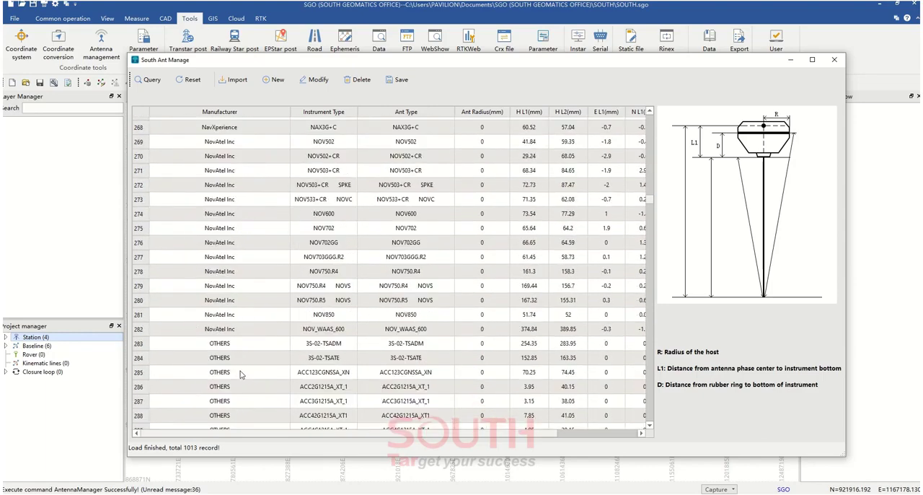
pyautogui.scroll(-20, 240, 370)
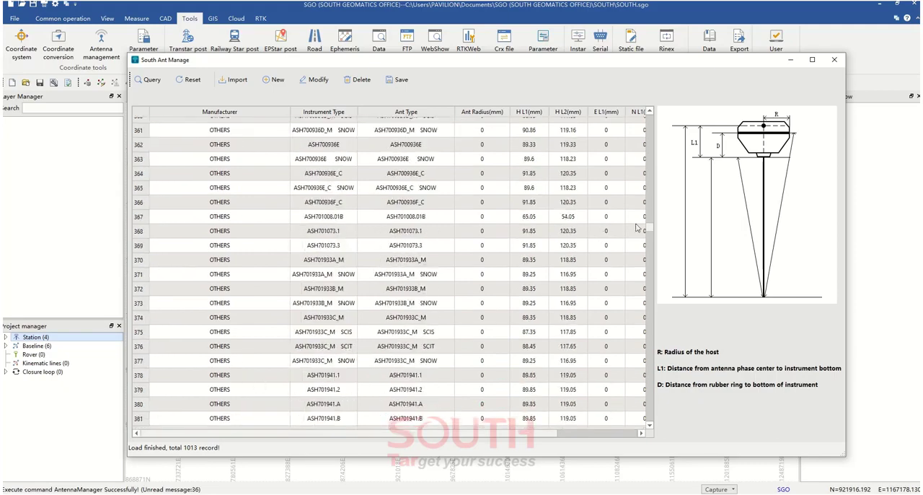
pyautogui.moveTo(651, 231); pyautogui.dragTo(656, 127)
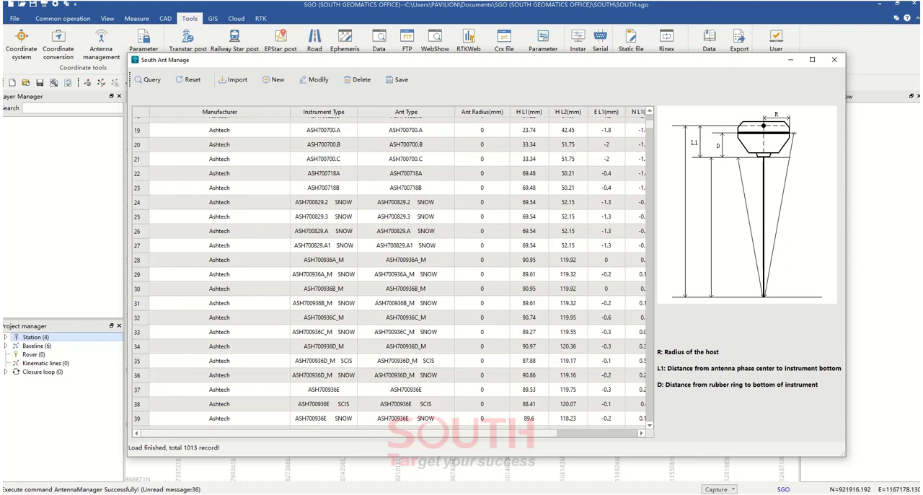
pyautogui.click(354, 228)
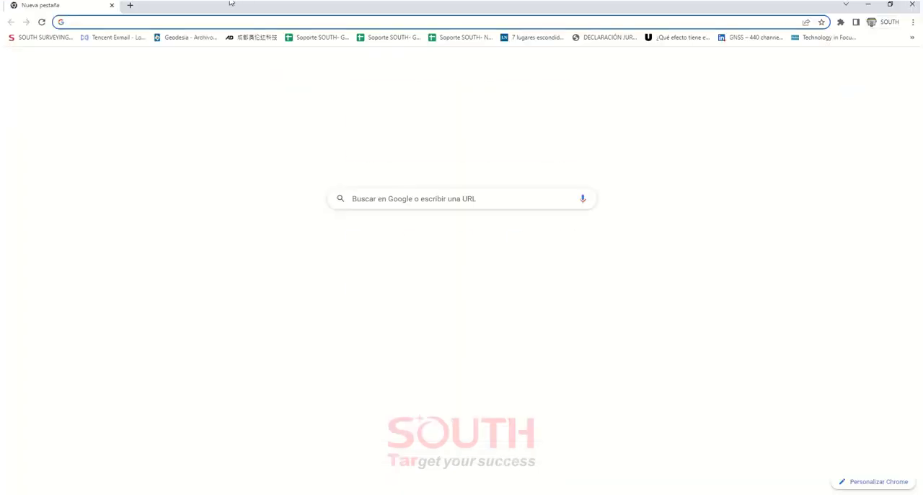
# Switch to the NGS Antenna Calibrations page in the browser and open the calibration listing for the brand GUT - Gutec AB
pyautogui.moveTo(232, 3); pyautogui.dragTo(0, 83)
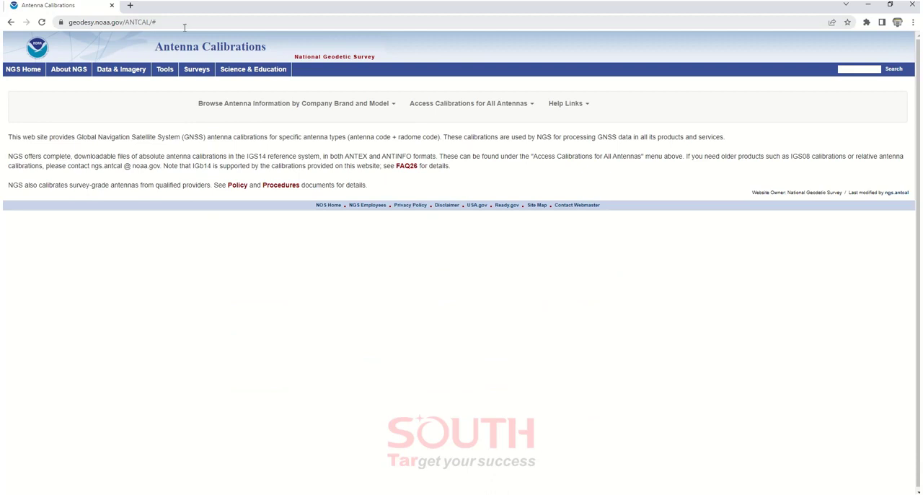
pyautogui.moveTo(330, 103)
pyautogui.scroll(-2, 325, 159)
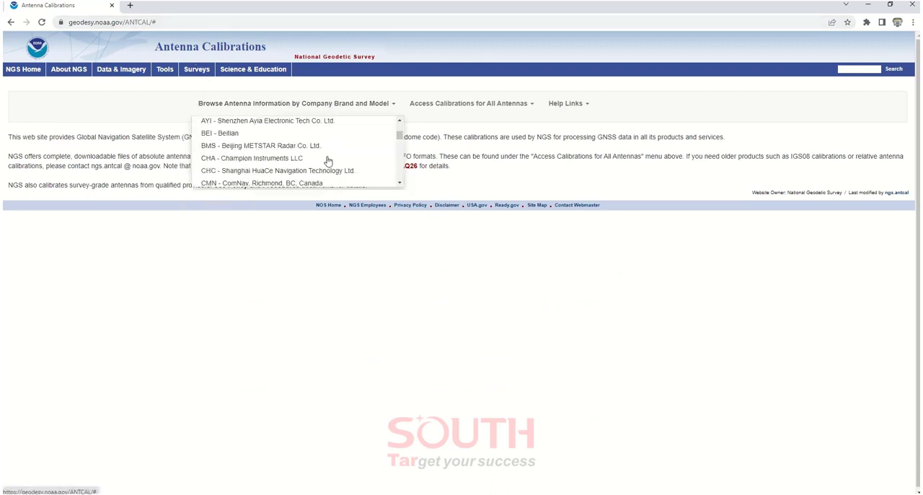
pyautogui.scroll(-4, 332, 162)
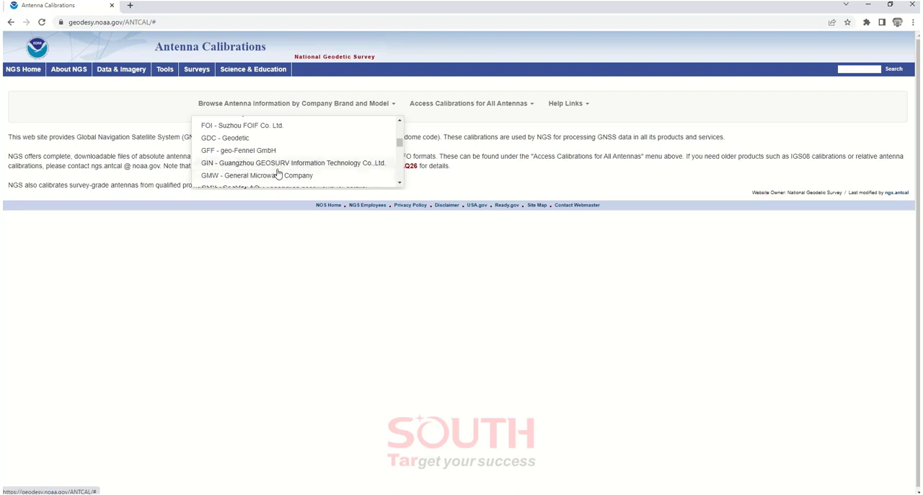
pyautogui.scroll(-3, 278, 172)
pyautogui.scroll(2, 276, 173)
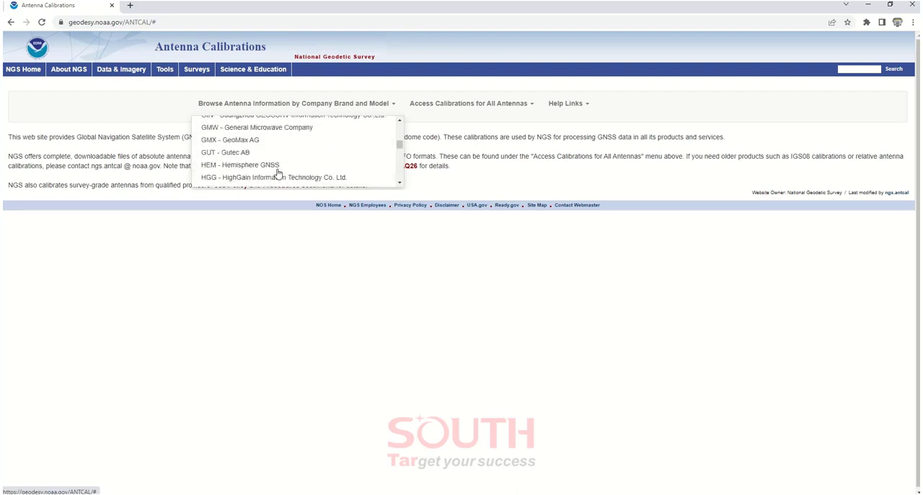
pyautogui.click(249, 154)
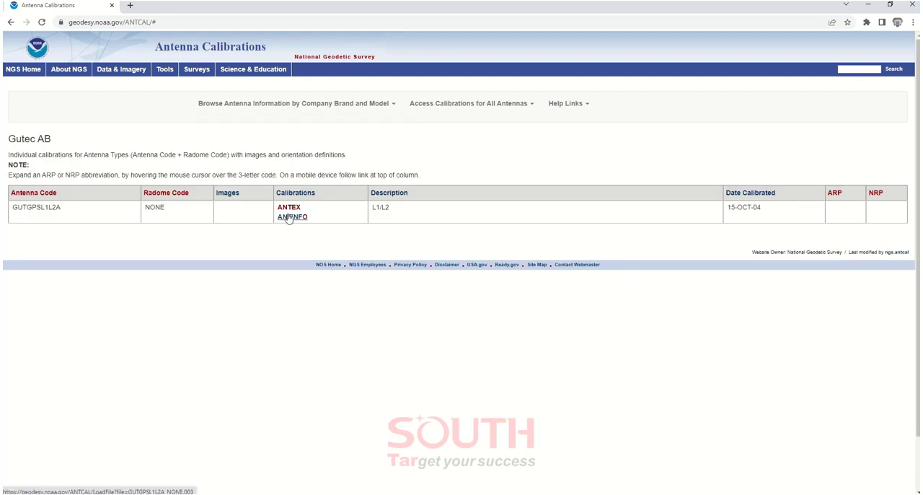
# Save the ANTEX calibration file of antenna GUTGPSL1L2A with radome NONE to the CORS Colombia folder on drive C
pyautogui.moveTo(12, 210); pyautogui.dragTo(70, 211)
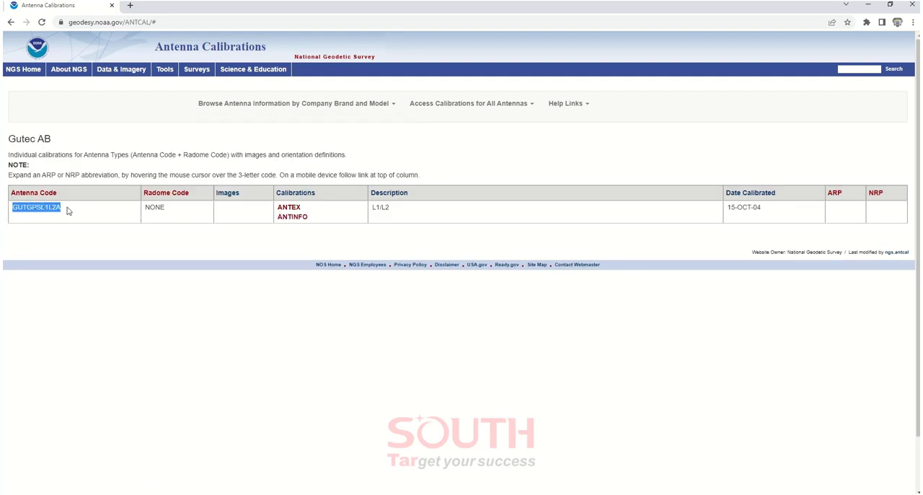
pyautogui.moveTo(142, 210); pyautogui.dragTo(191, 213)
pyautogui.click(424, 150)
pyautogui.rightClick(292, 210)
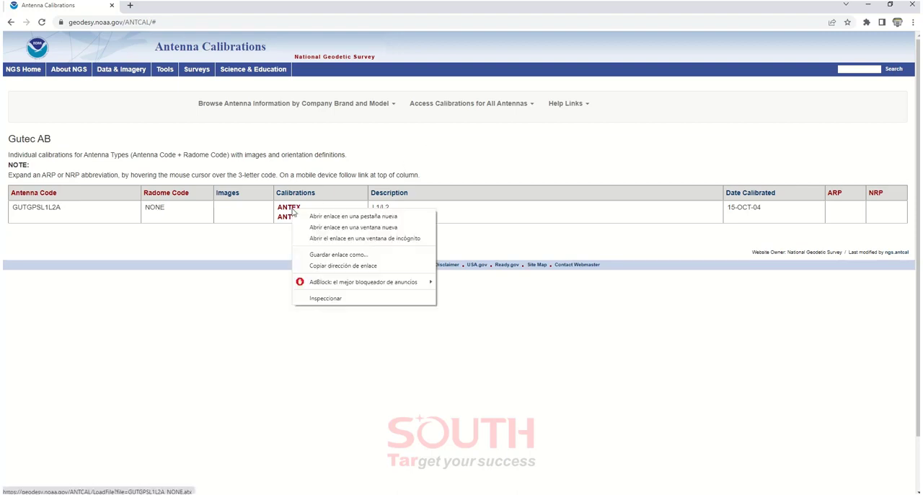
pyautogui.click(343, 265)
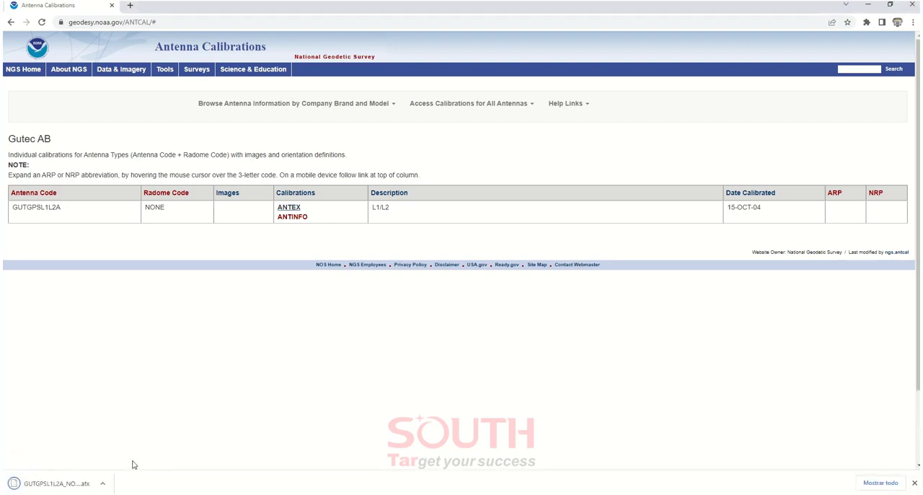
# Show the downloaded GUTGPSL1L2A_NONE.atx in its folder and open it in TextPad
pyautogui.click(106, 486)
pyautogui.click(128, 449)
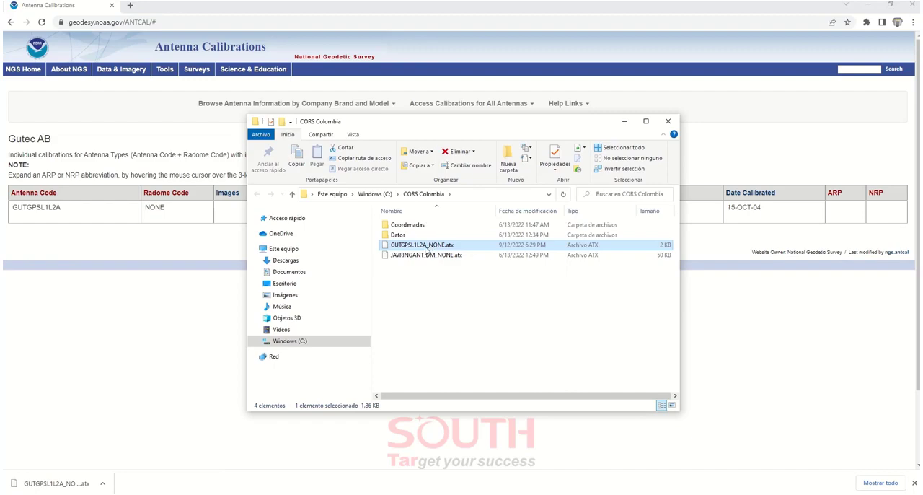
pyautogui.rightClick(426, 246)
pyautogui.click(467, 299)
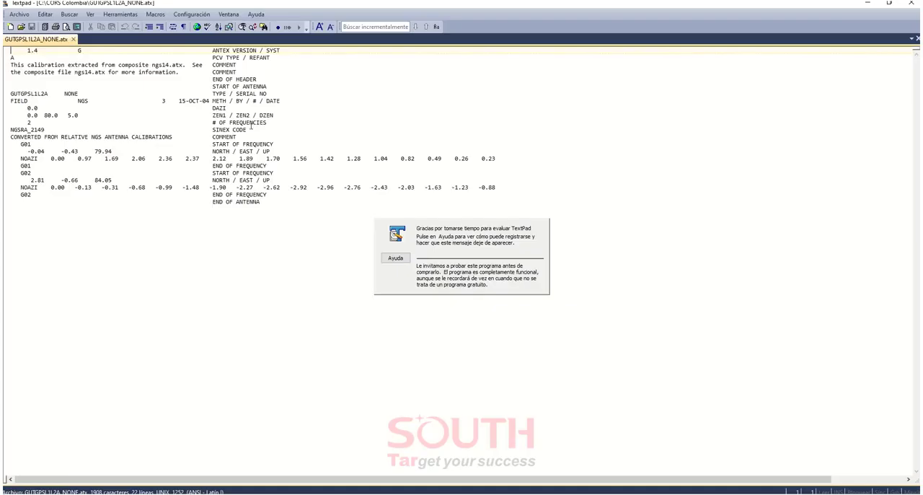
# Examine the antenna type and the G01 and G02 up offsets in the calibration file, and close the text editor
pyautogui.moveTo(236, 4); pyautogui.dragTo(459, 113)
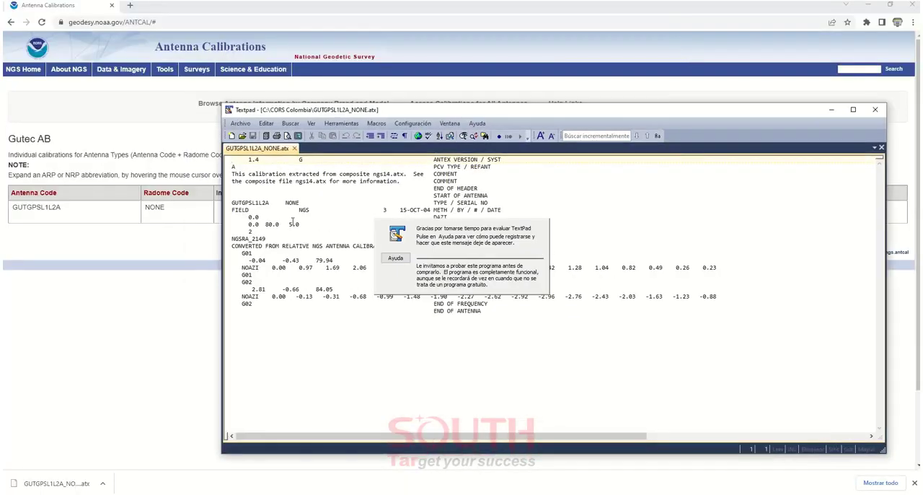
pyautogui.moveTo(301, 203); pyautogui.dragTo(232, 204)
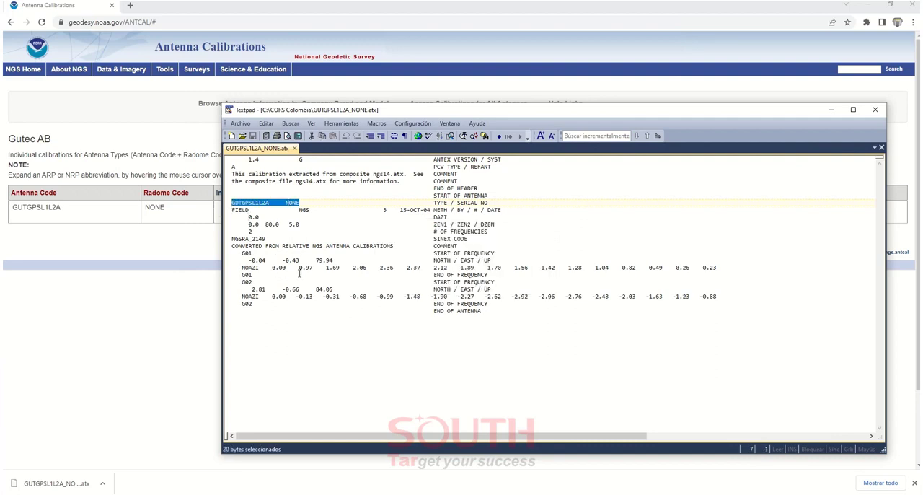
pyautogui.moveTo(335, 261); pyautogui.dragTo(314, 260)
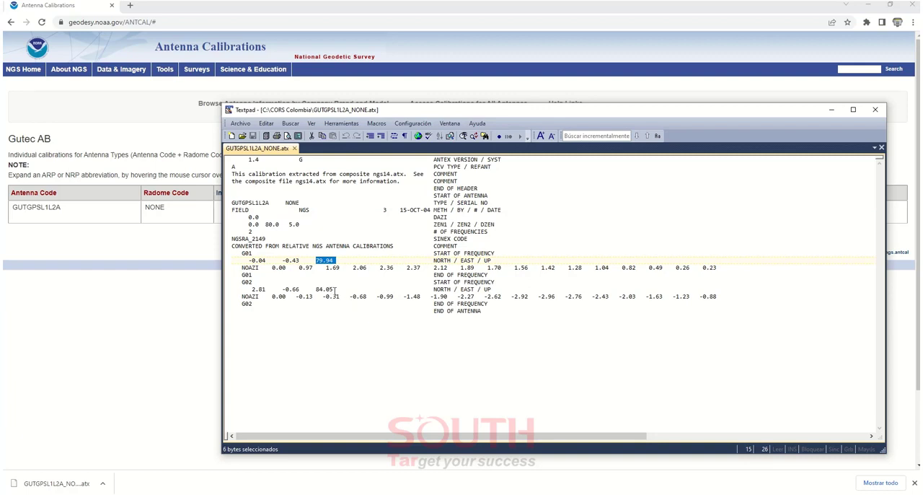
pyautogui.moveTo(334, 289); pyautogui.dragTo(315, 289)
pyautogui.click(875, 109)
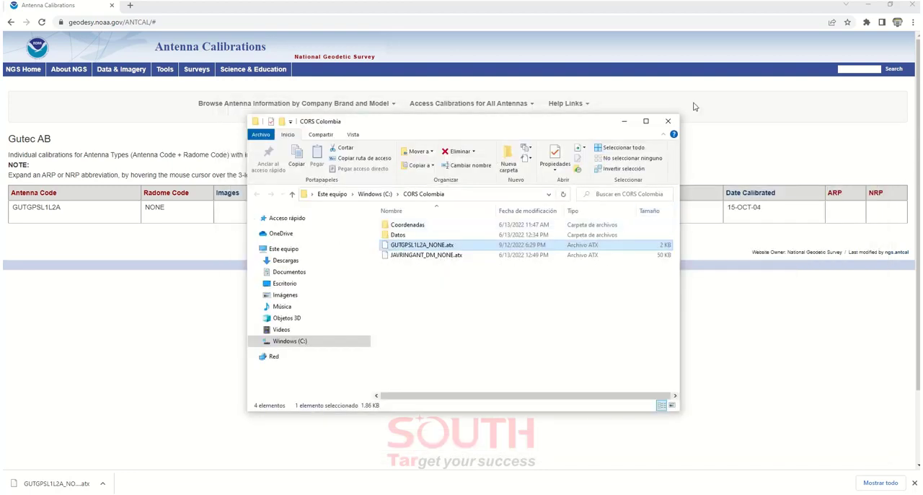
# Return to the South Ant Manage window in SGO and import GUTGPSL1L2A_NONE.atx from the CORS Colombia folder
pyautogui.click(664, 52)
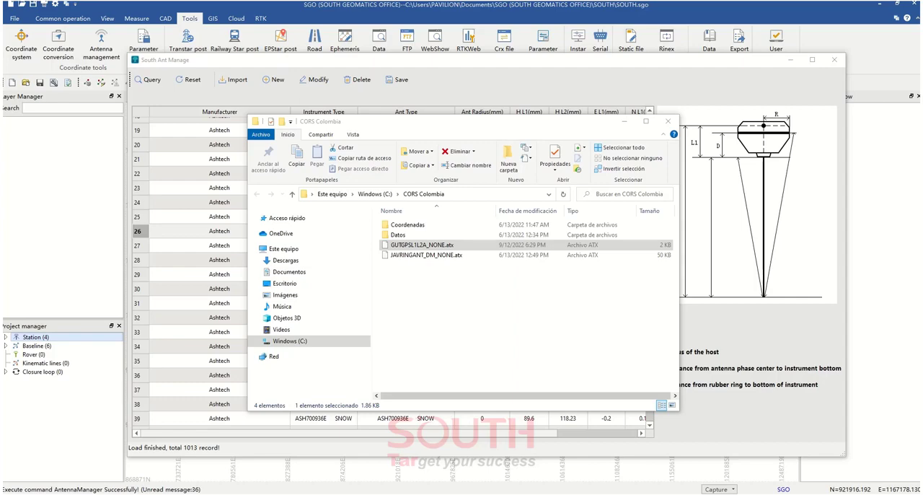
pyautogui.click(524, 134)
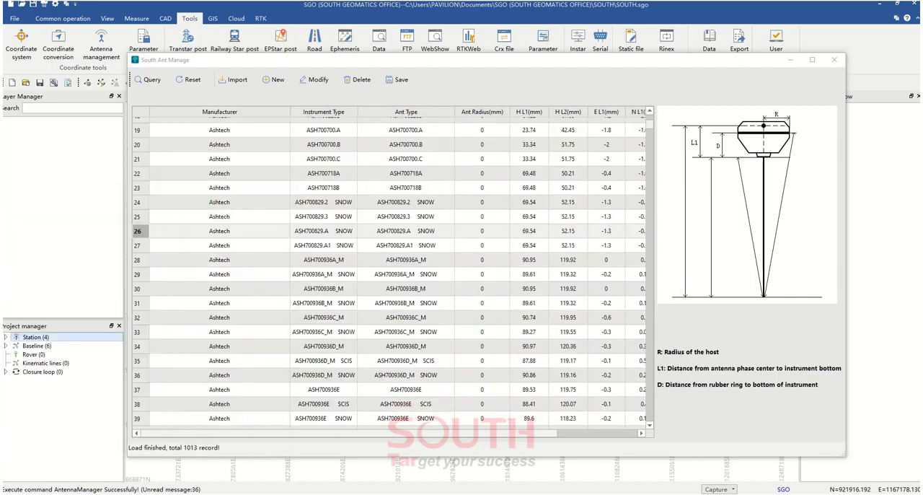
pyautogui.click(236, 80)
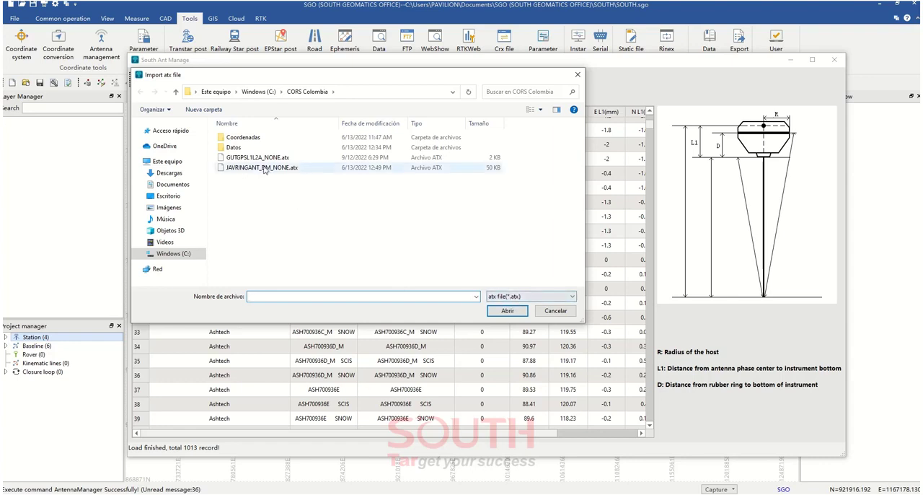
pyautogui.click(259, 161)
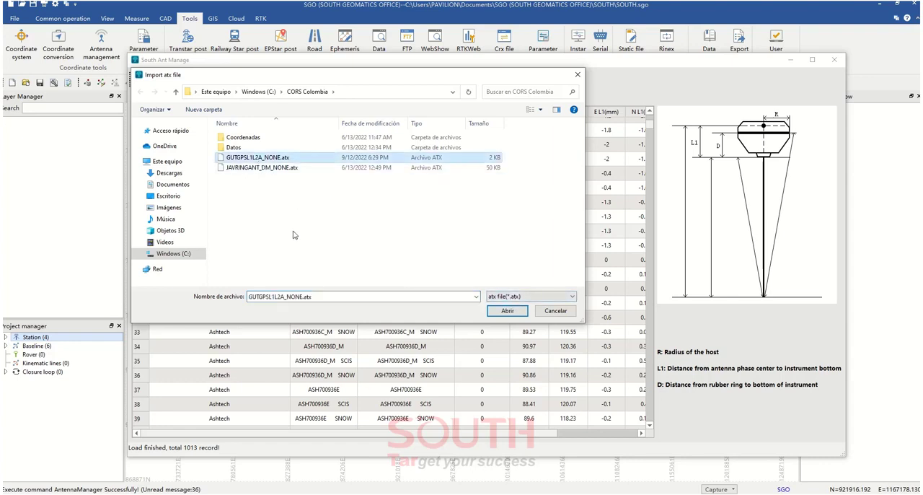
pyautogui.click(497, 311)
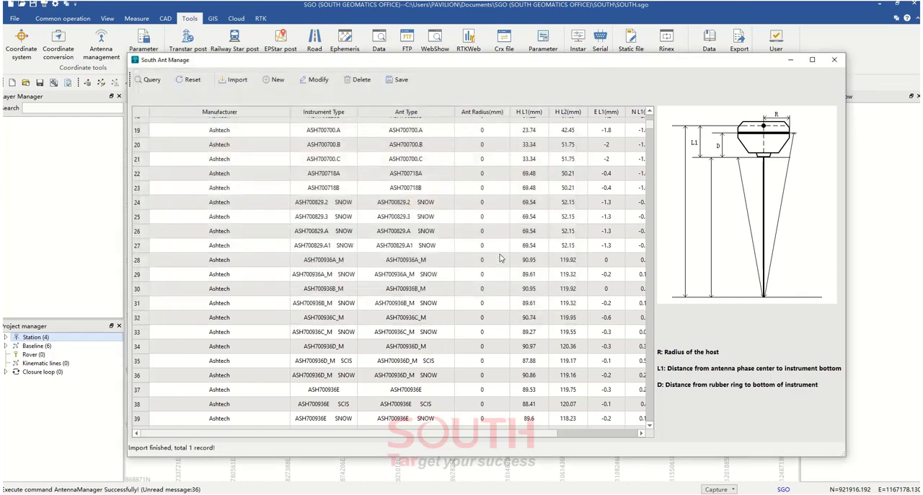
# Locate the GUTGPSL1L2A record in the antenna database and inspect its phase center parameters
pyautogui.scroll(6, 343, 287)
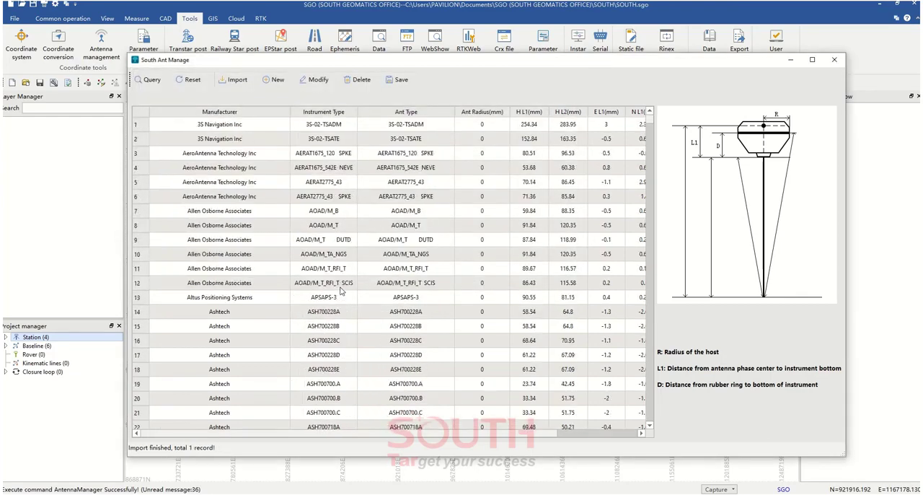
pyautogui.scroll(-6, 525, 311)
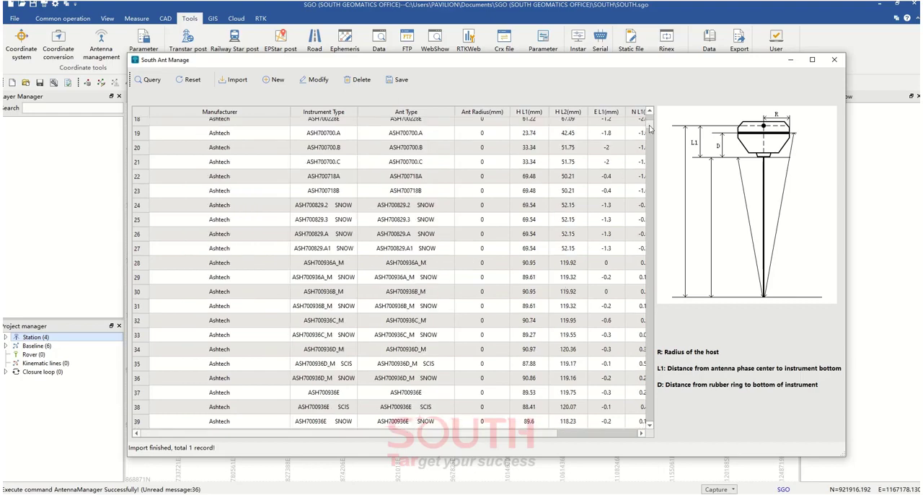
pyautogui.moveTo(649, 128); pyautogui.dragTo(650, 250)
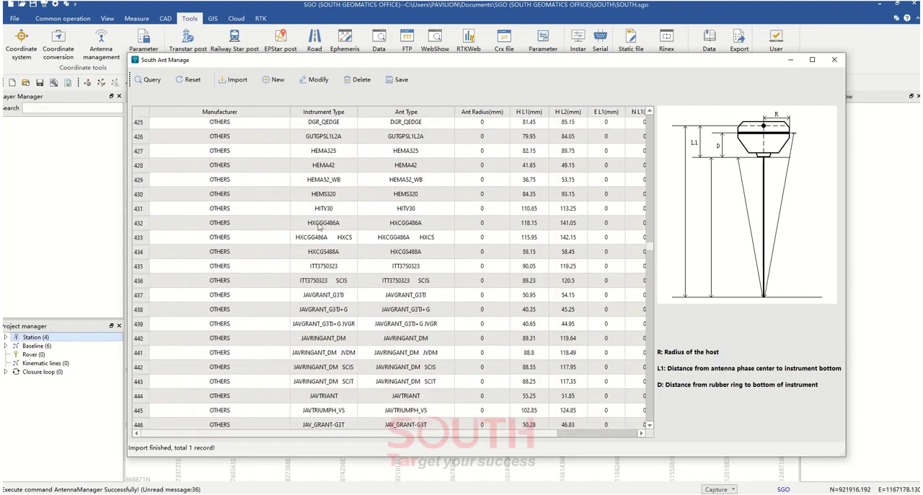
pyautogui.click(322, 141)
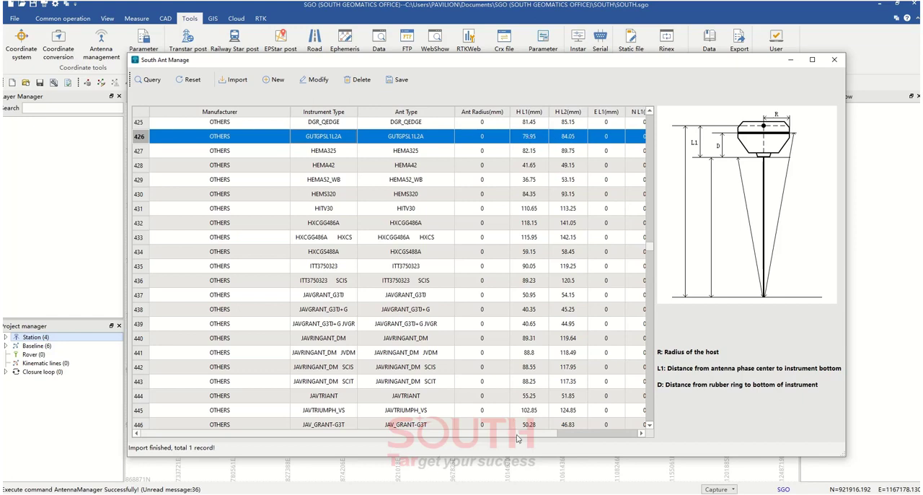
pyautogui.hscroll(3, 530, 431)
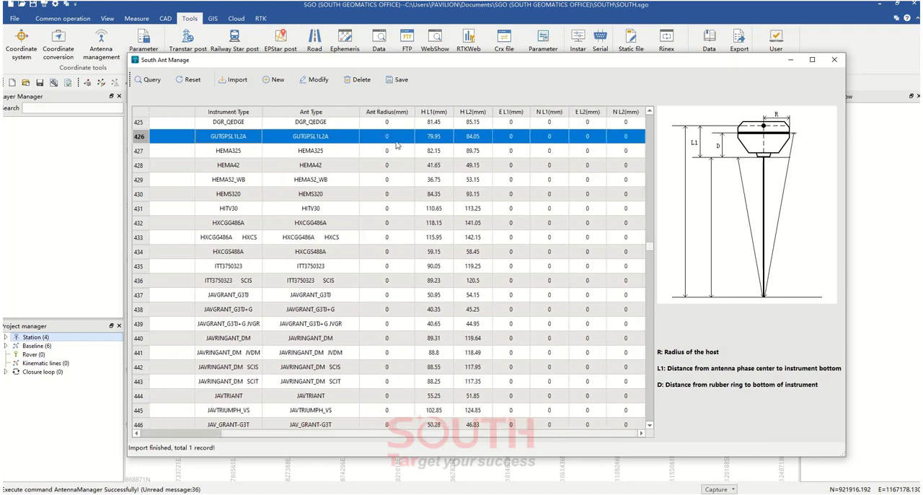
pyautogui.hscroll(-3, 514, 437)
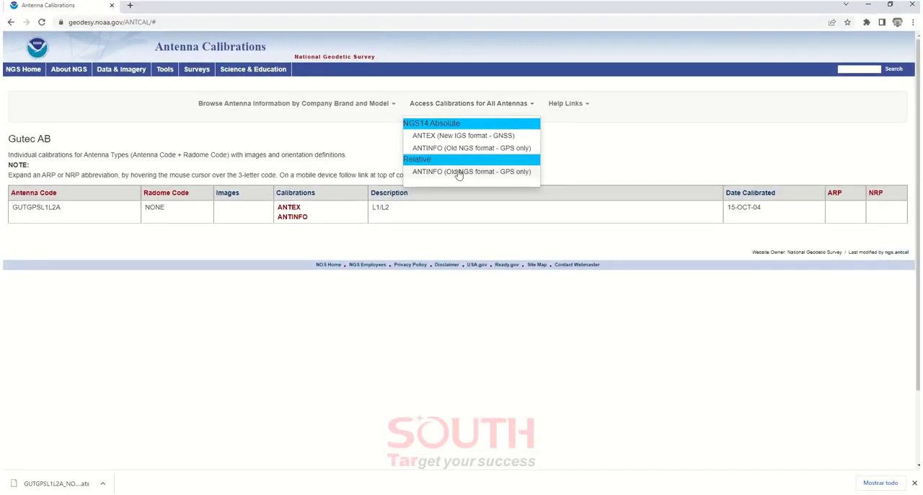
# Review the antenna brand list on the NGS page in the browser, return to SGO and exit the antenna manager
pyautogui.moveTo(324, 109)
pyautogui.scroll(-1, 363, 132)
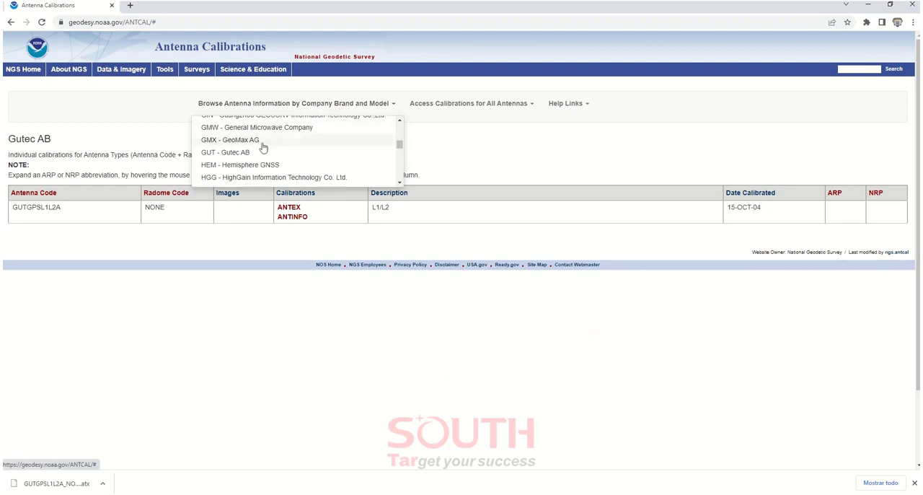
pyautogui.moveTo(287, 106)
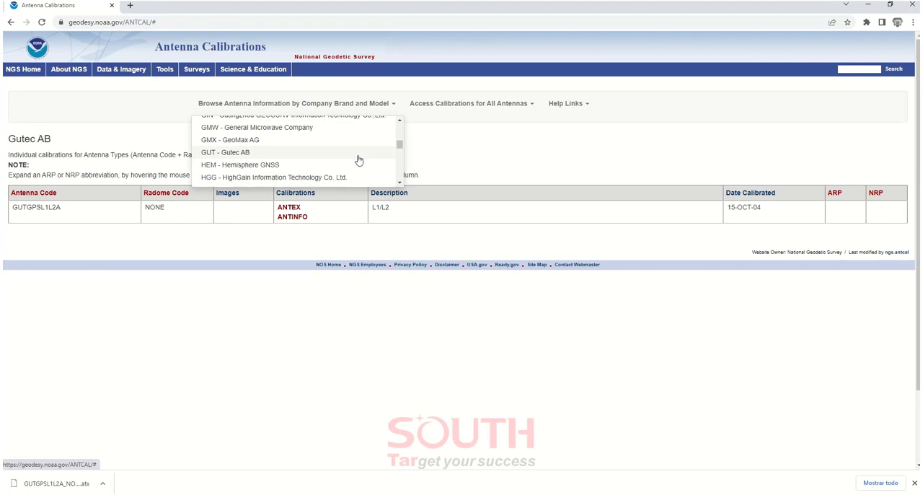
pyautogui.moveTo(399, 145); pyautogui.dragTo(423, 127)
pyautogui.moveTo(730, 13); pyautogui.dragTo(2, 140)
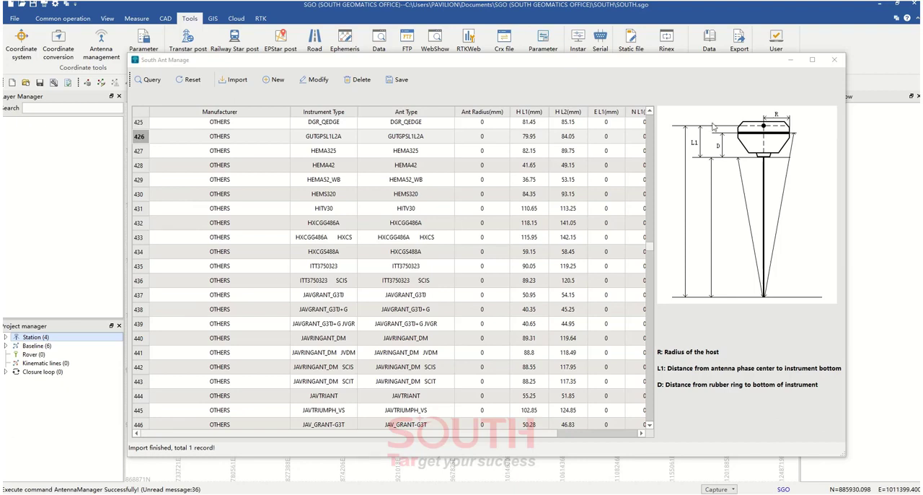
pyautogui.click(834, 60)
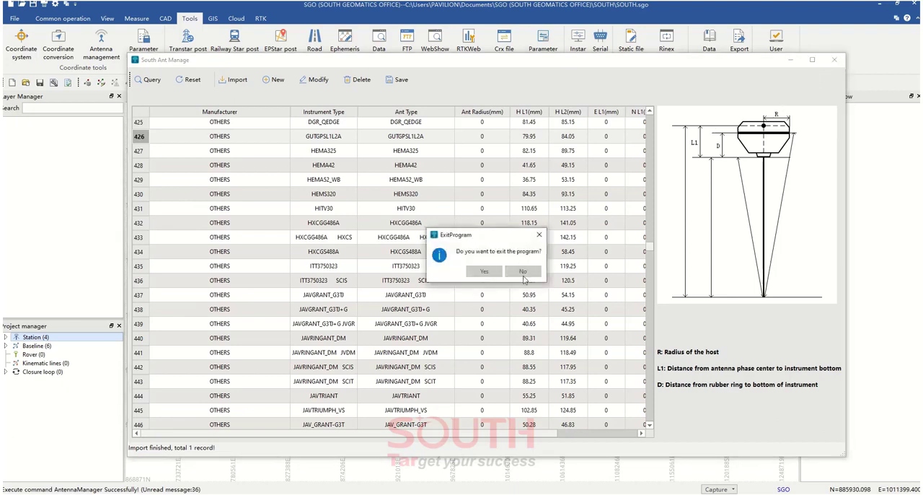
pyautogui.click(484, 271)
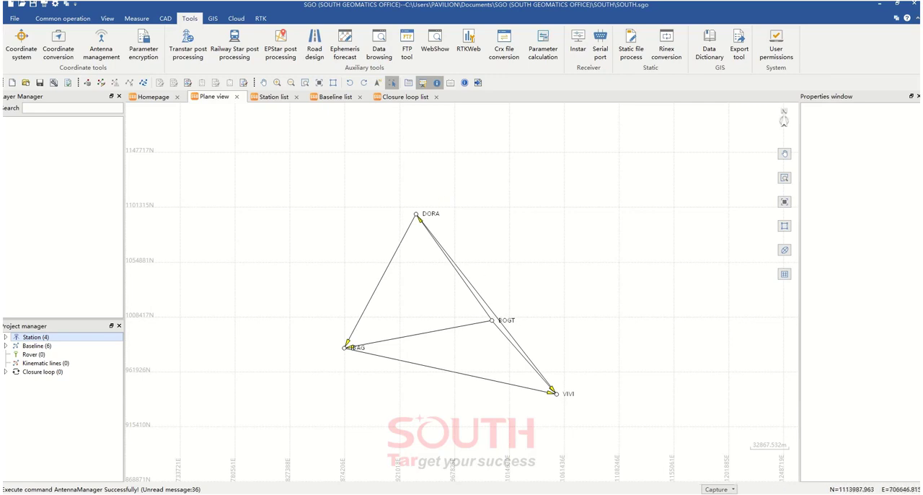
# List the project's stations and inspect the coordinate properties of BOGT, DORA, IBAG and VIVI one after another
pyautogui.scroll(1, 482, 303)
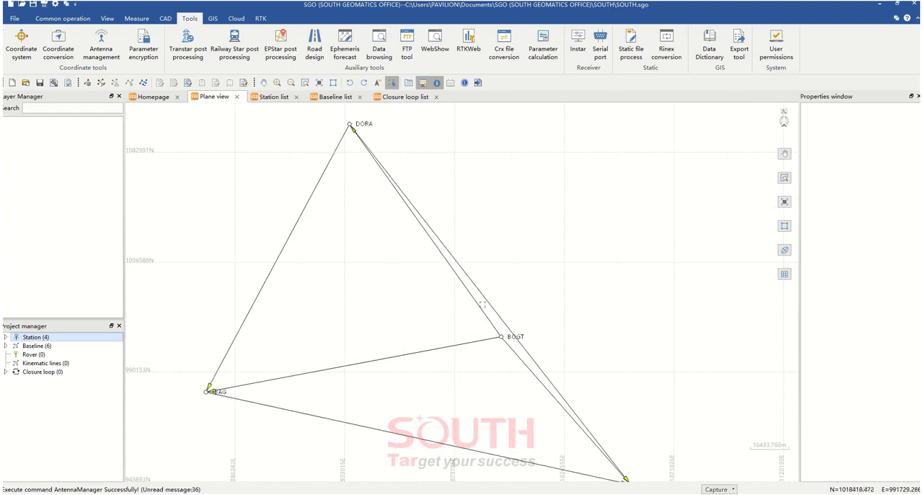
pyautogui.moveTo(412, 306); pyautogui.dragTo(418, 302)
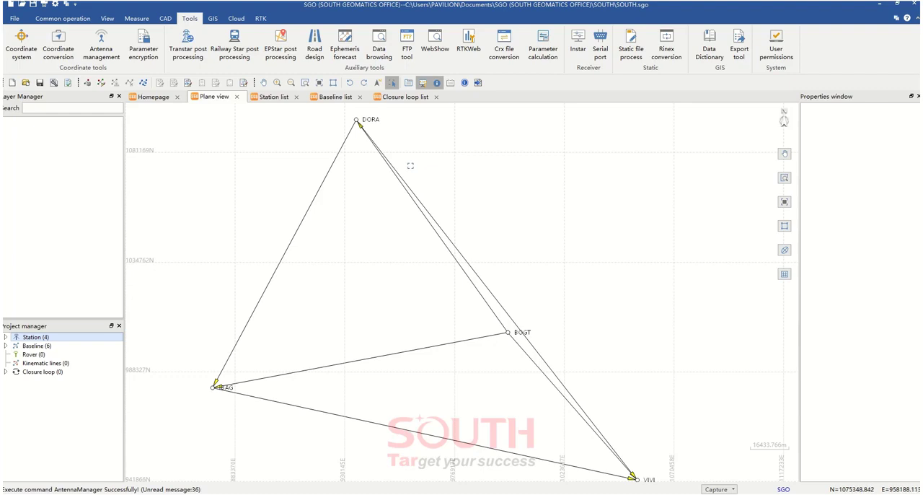
pyautogui.click(6, 337)
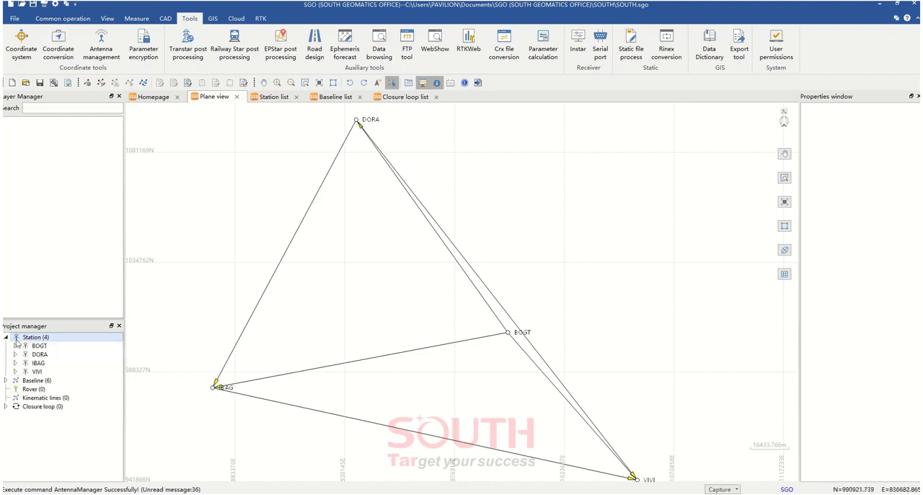
pyautogui.click(50, 353)
pyautogui.click(52, 347)
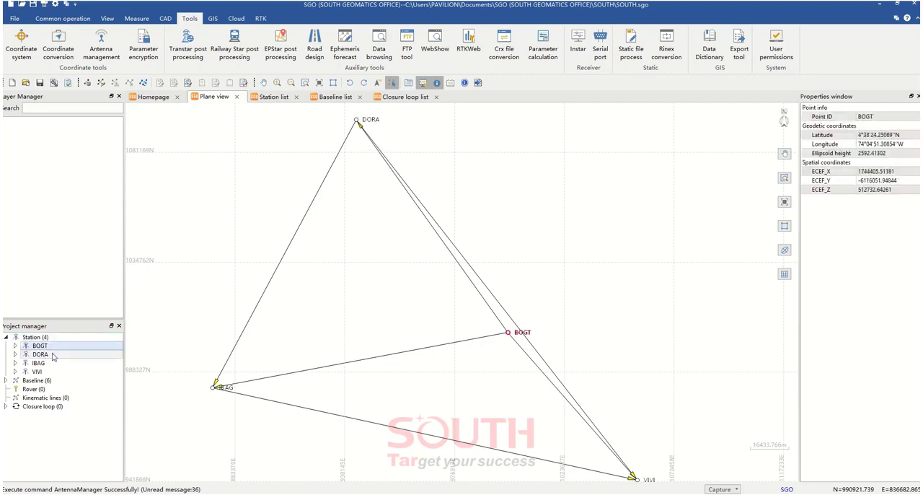
pyautogui.click(53, 354)
pyautogui.click(52, 364)
pyautogui.click(51, 373)
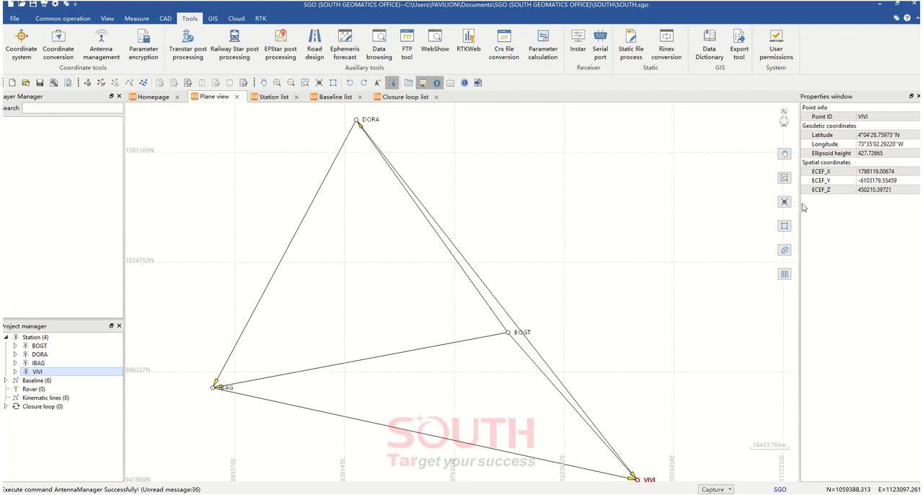
# Widen the Properties window and list the observation files under stations BOGT, DORA, IBAG and VIVI
pyautogui.moveTo(799, 208); pyautogui.dragTo(689, 207)
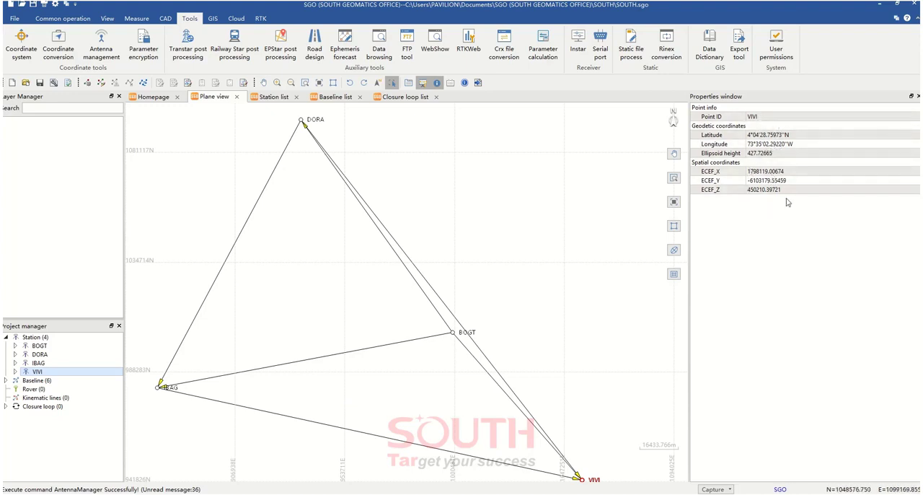
pyautogui.click(40, 346)
pyautogui.click(15, 346)
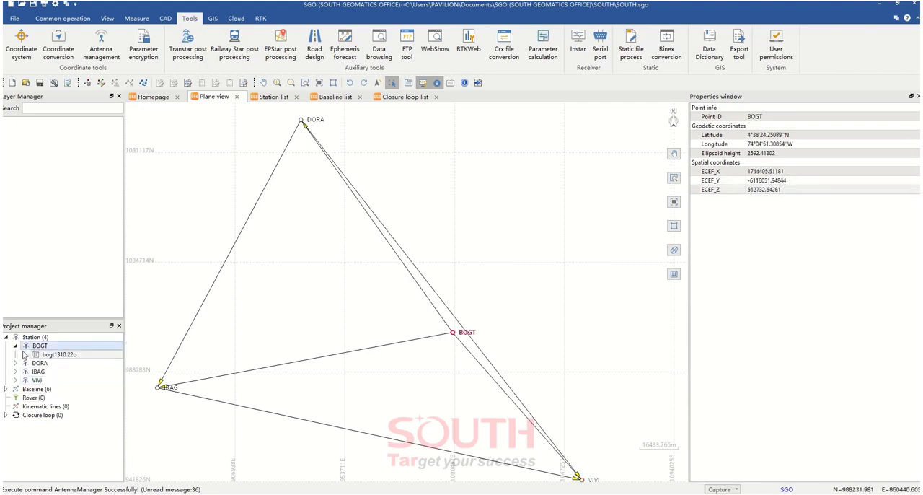
pyautogui.click(15, 363)
pyautogui.click(15, 380)
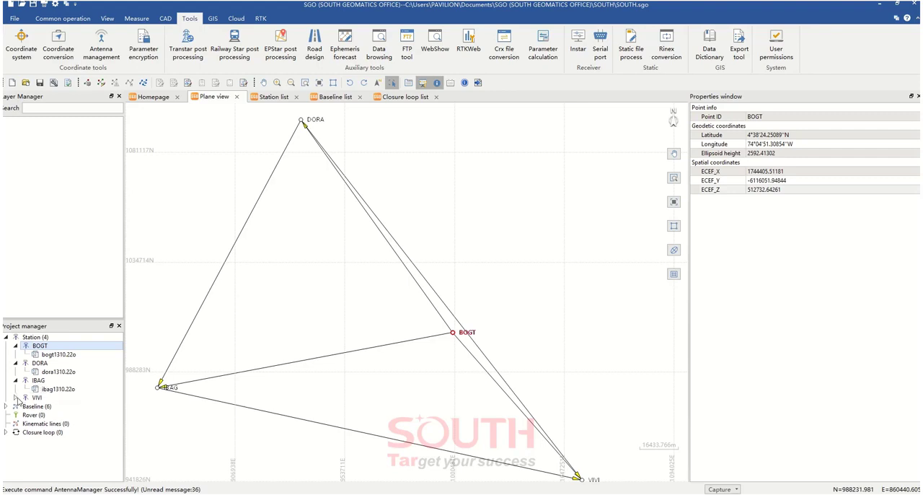
pyautogui.click(15, 397)
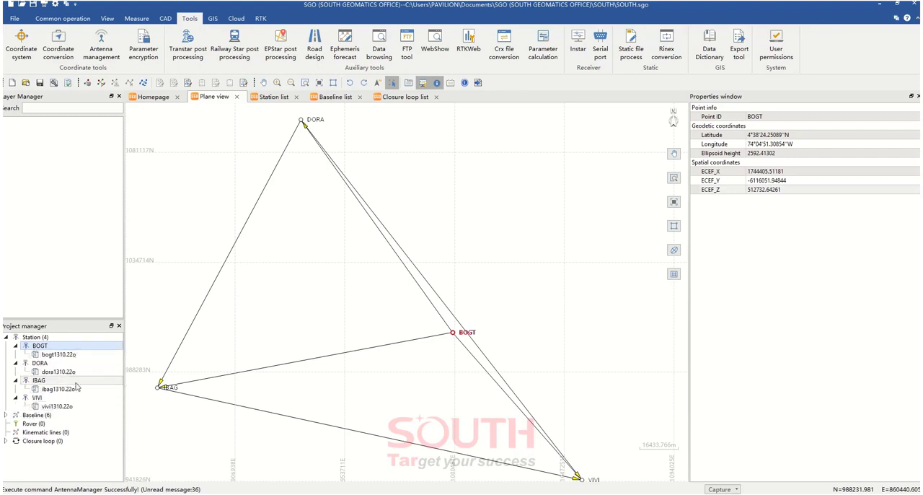
# Display the satellite data of bogt1310.22o, check its antenna type property and narrow the Properties window
pyautogui.doubleClick(73, 354)
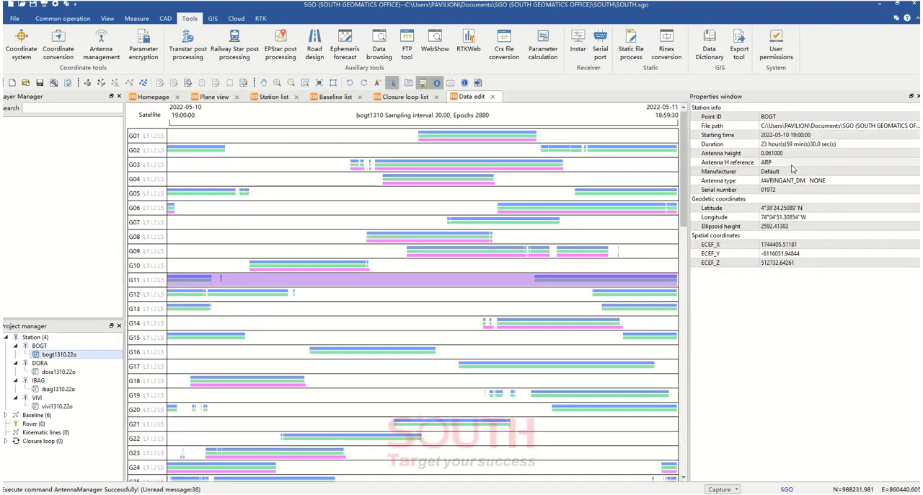
pyautogui.click(798, 181)
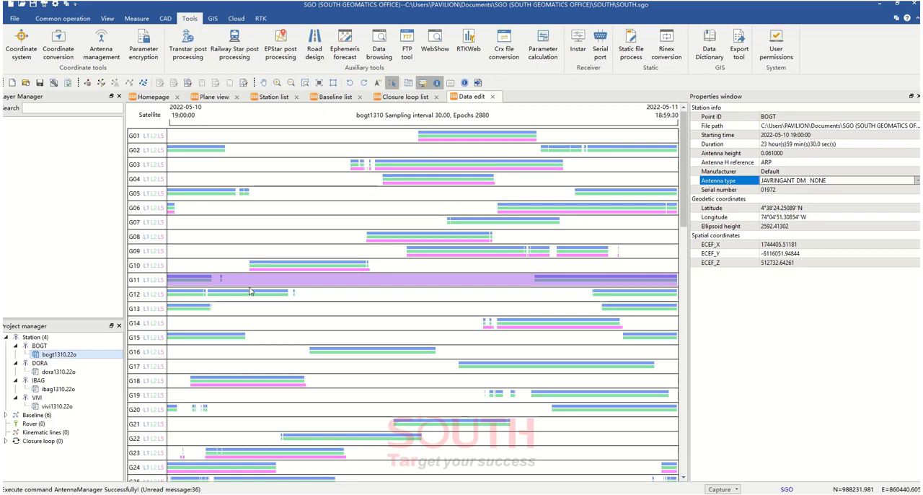
pyautogui.click(609, 245)
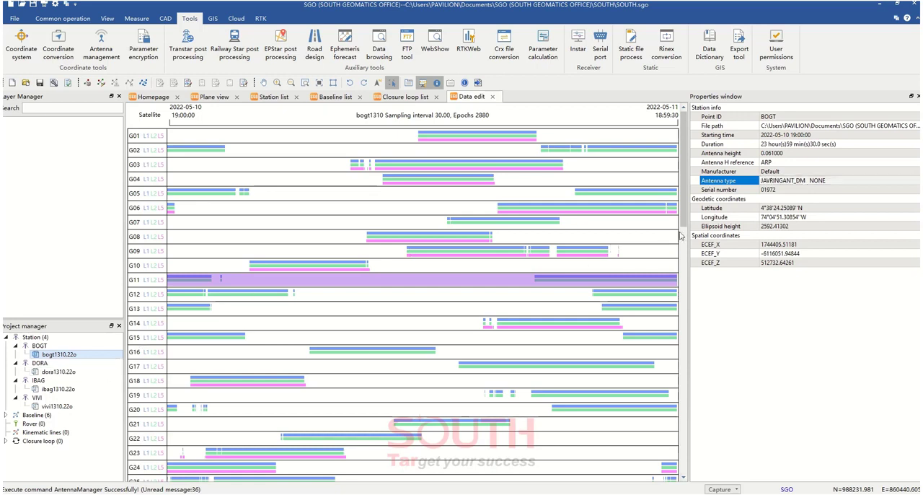
pyautogui.click(693, 236)
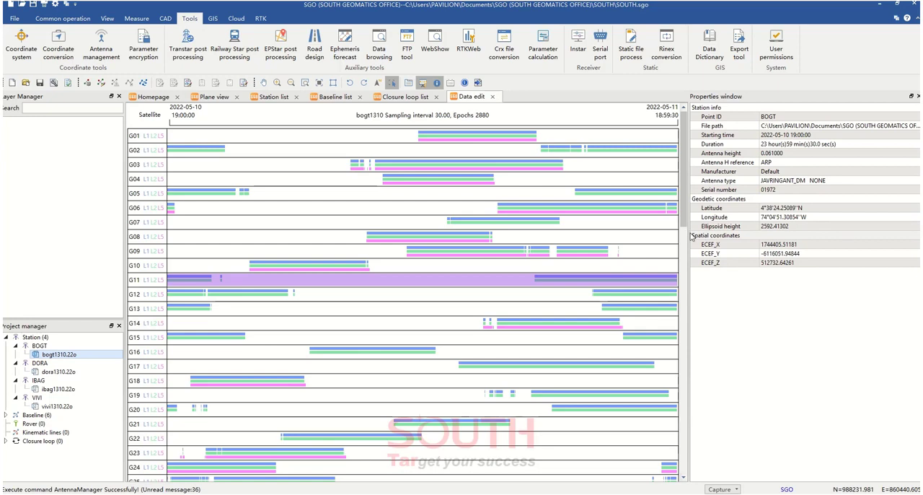
pyautogui.moveTo(691, 236); pyautogui.dragTo(755, 235)
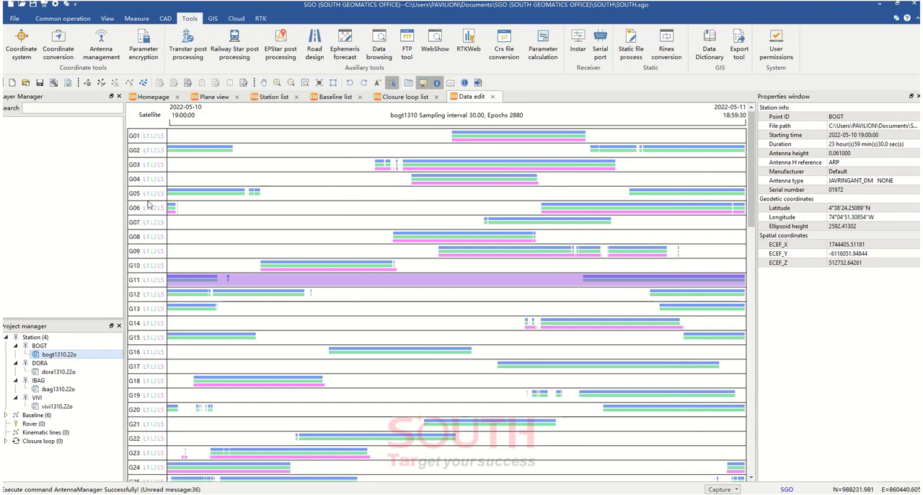
# Review the GPS, GLONASS and Galileo satellite tracks recorded in bogt1310.22o
pyautogui.scroll(-7, 151, 445)
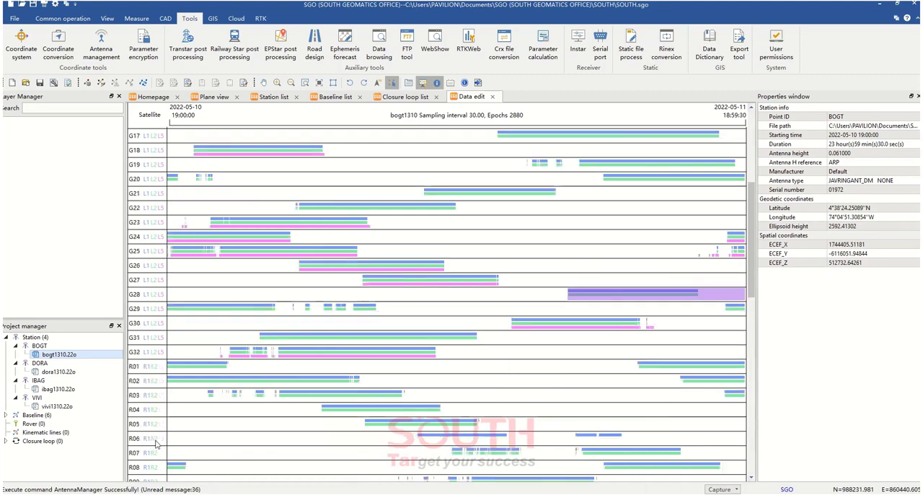
pyautogui.scroll(-10, 155, 454)
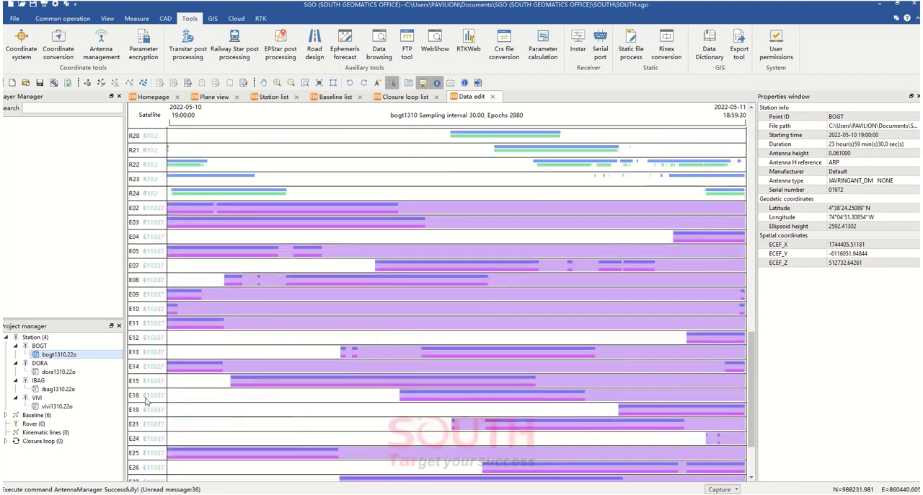
pyautogui.scroll(-2, 147, 397)
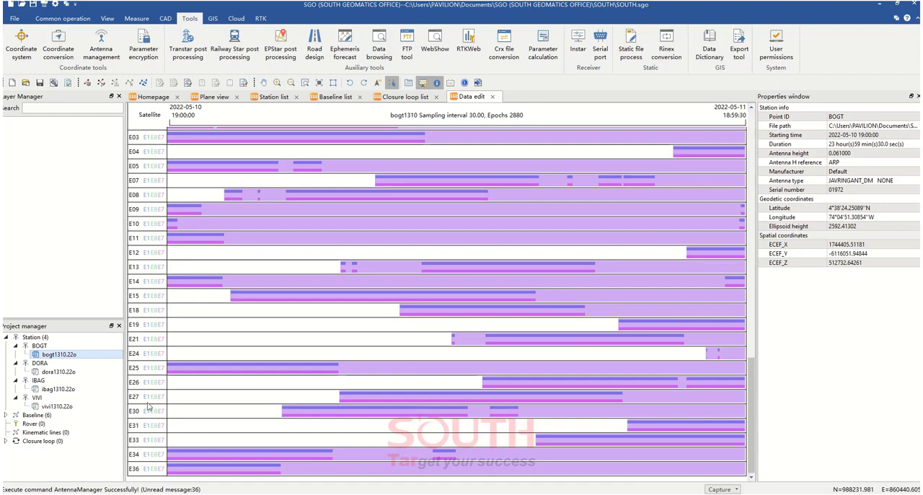
pyautogui.scroll(3, 153, 454)
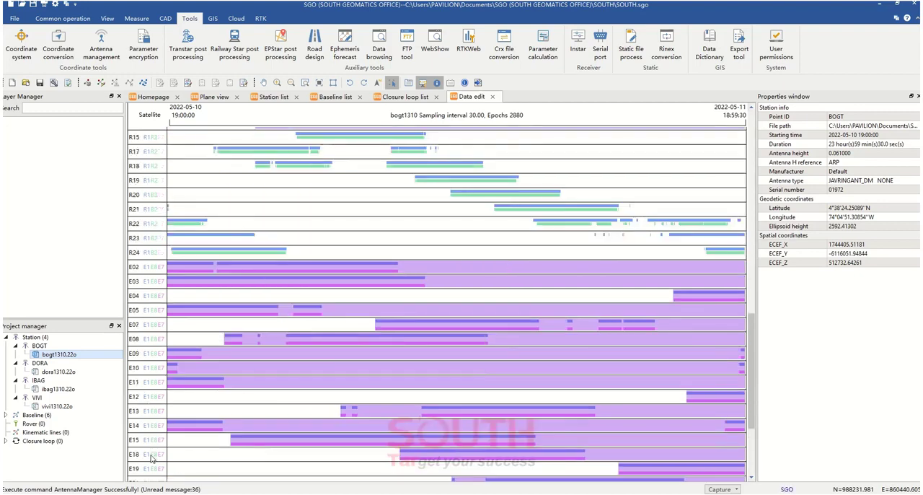
pyautogui.scroll(10, 148, 455)
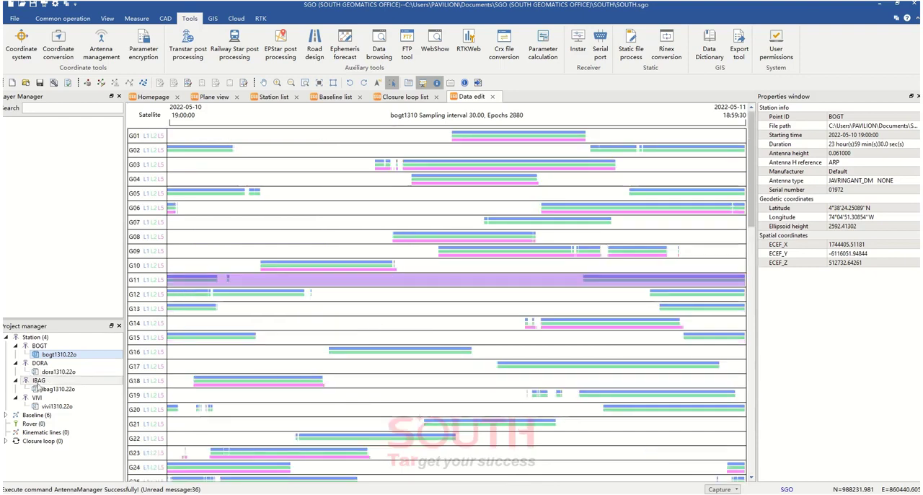
# Display dora1310.22o and review its GPS and GLONASS satellite tracks
pyautogui.click(61, 373)
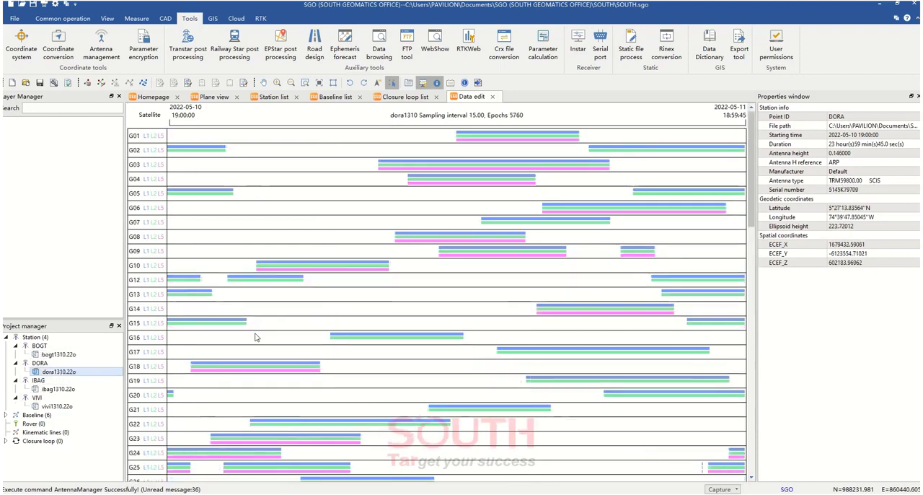
pyautogui.scroll(-3, 231, 359)
pyautogui.scroll(-5, 231, 359)
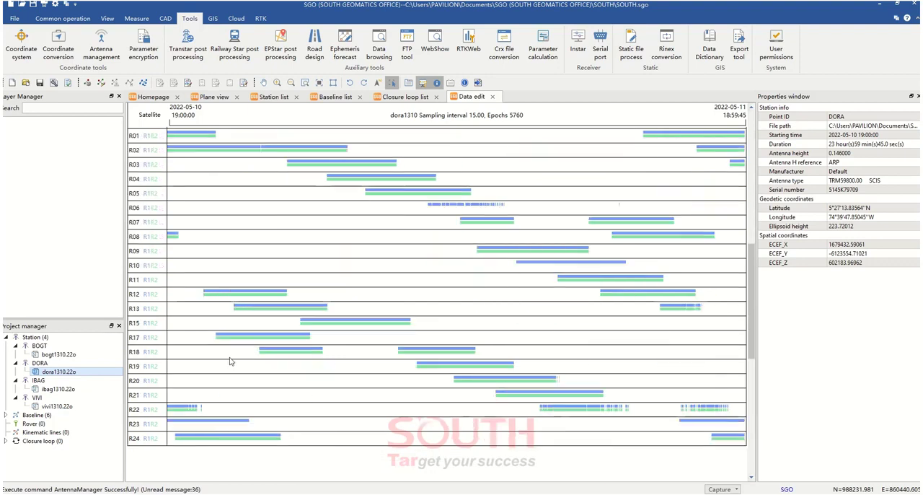
pyautogui.scroll(5, 230, 361)
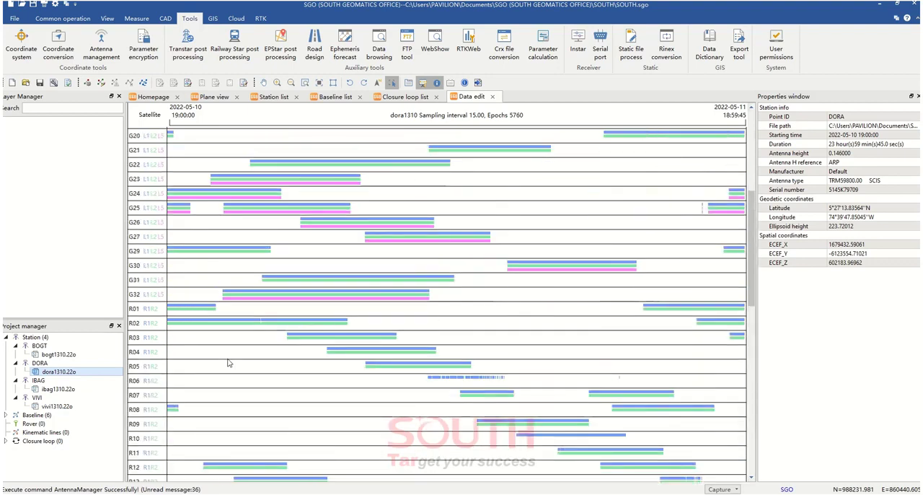
pyautogui.scroll(-4, 228, 363)
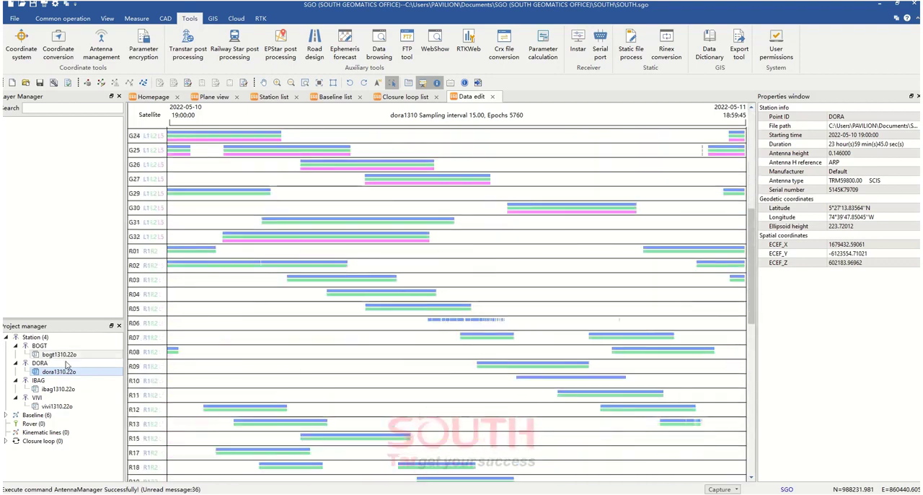
# Review the satellite tracks of ibag1310.22o and display those of vivi1310.22o
pyautogui.click(56, 390)
pyautogui.scroll(-5, 255, 352)
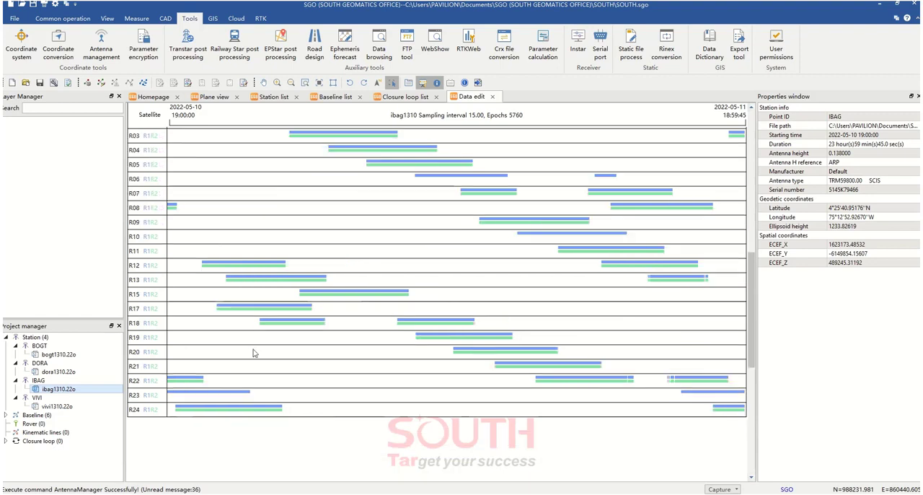
pyautogui.scroll(3, 255, 352)
pyautogui.click(61, 408)
pyautogui.scroll(8, 289, 360)
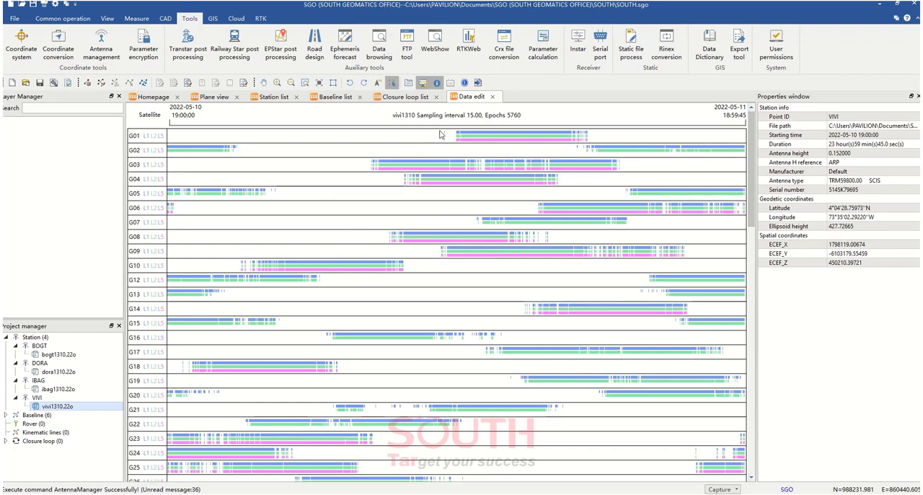
# Exclude fragmented observation intervals in vivi1310.22o for G01 (06:13:00 to 06:43:00), G16 and G05
pyautogui.moveTo(440, 131); pyautogui.dragTo(450, 141)
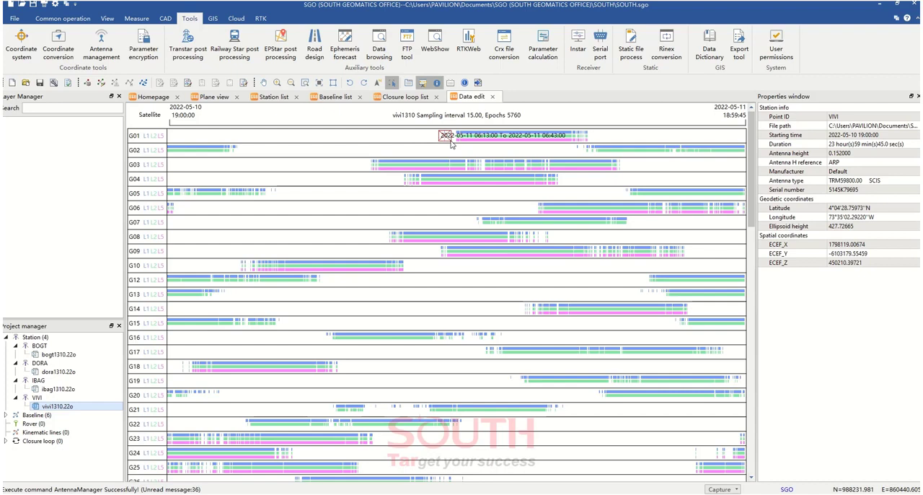
pyautogui.rightClick(451, 144)
pyautogui.click(478, 147)
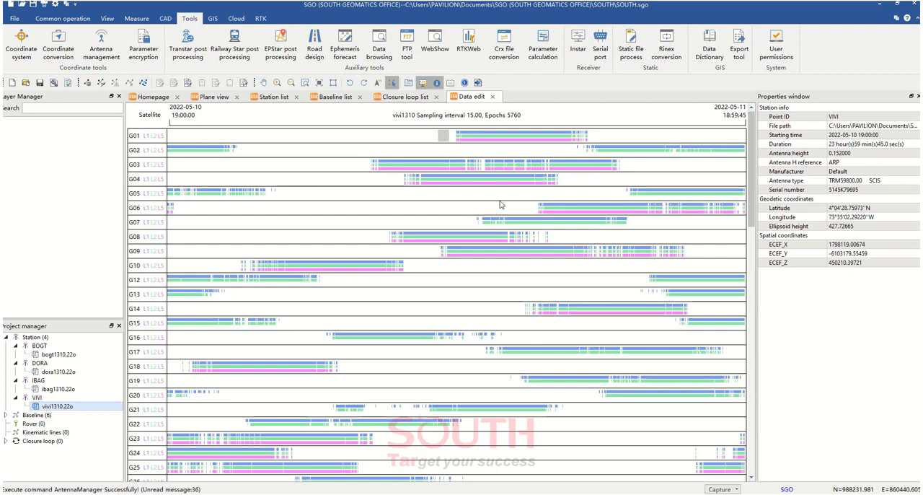
pyautogui.moveTo(469, 331); pyautogui.dragTo(507, 342)
pyautogui.click(532, 349)
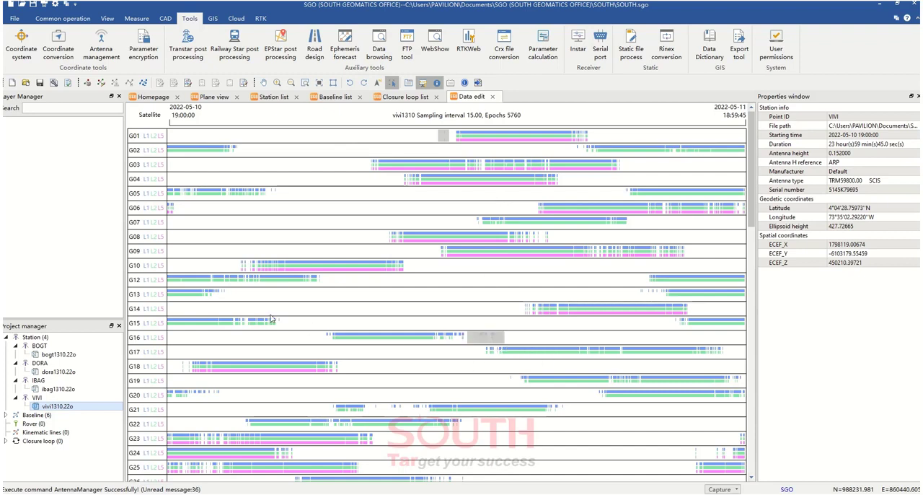
pyautogui.moveTo(270, 189); pyautogui.dragTo(277, 197)
pyautogui.click(303, 202)
# Exclude the VIVI observations of G08, G09 and G10 from about 11:45 to 15:25 on 2022-05-11
pyautogui.moveTo(572, 246); pyautogui.dragTo(659, 259)
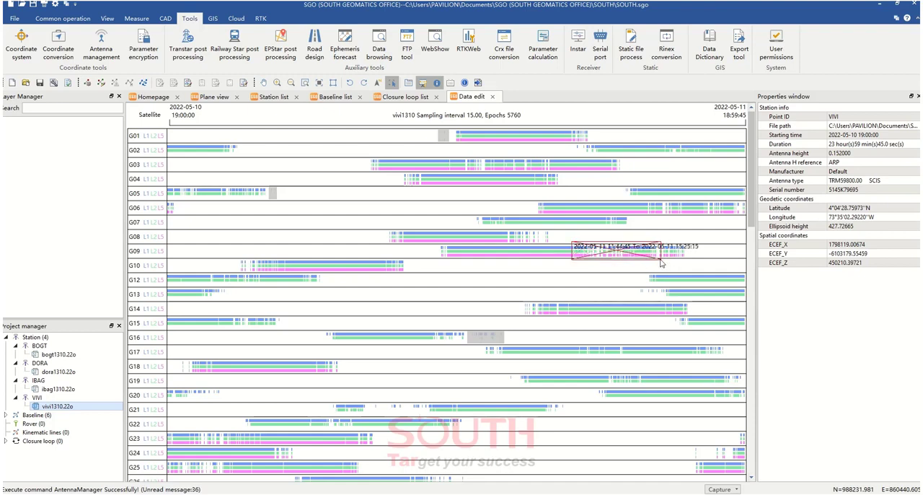
pyautogui.rightClick(659, 260)
pyautogui.click(686, 266)
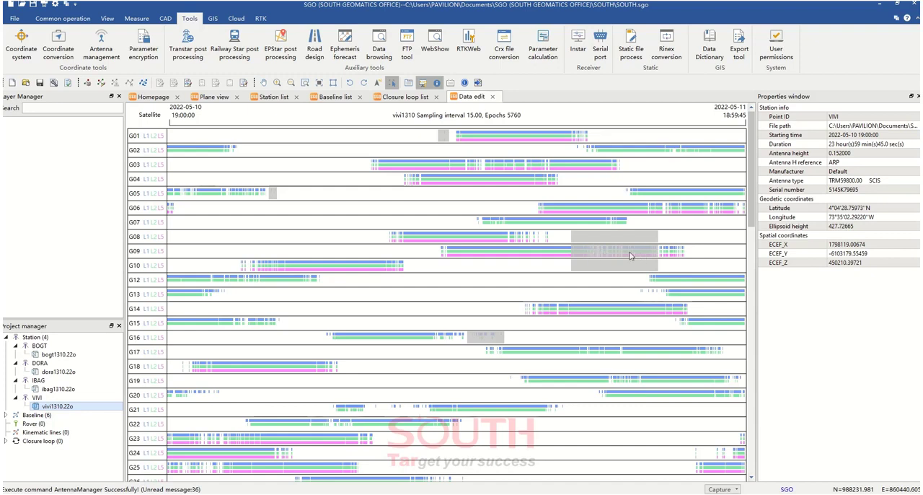
# Restore the excluded intervals of G09, G08, G10, G16, G01 and G05 in vivi1310.22o
pyautogui.doubleClick(627, 254)
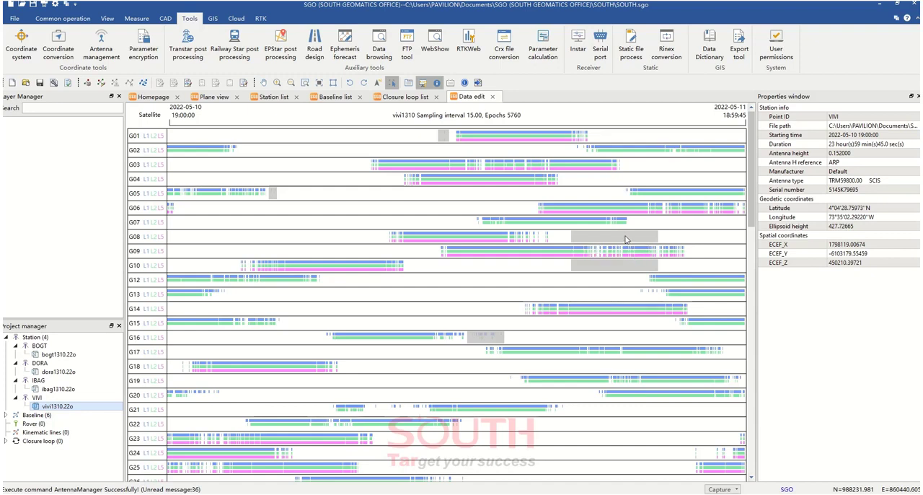
pyautogui.doubleClick(626, 239)
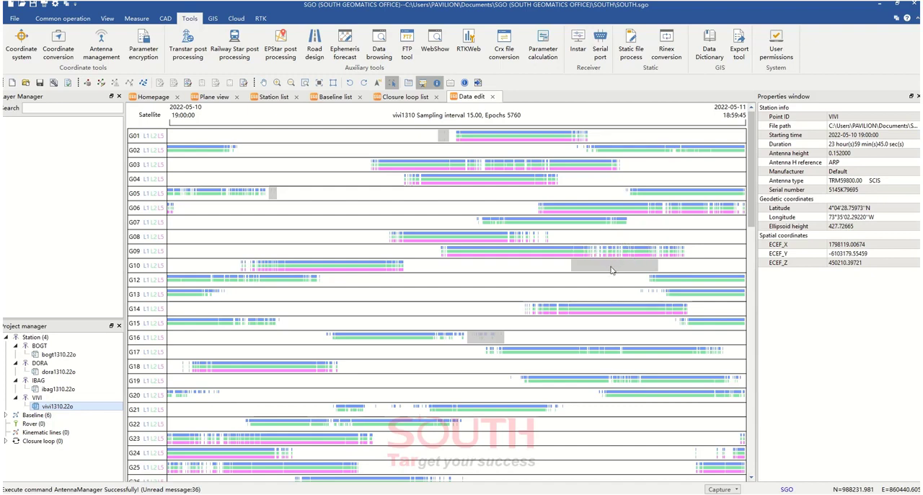
pyautogui.doubleClick(611, 270)
pyautogui.doubleClick(493, 338)
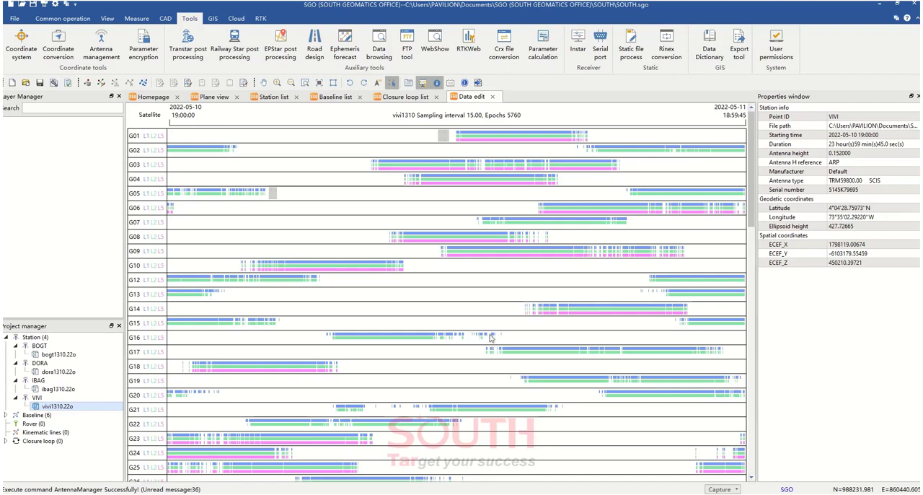
pyautogui.doubleClick(445, 137)
pyautogui.doubleClick(273, 195)
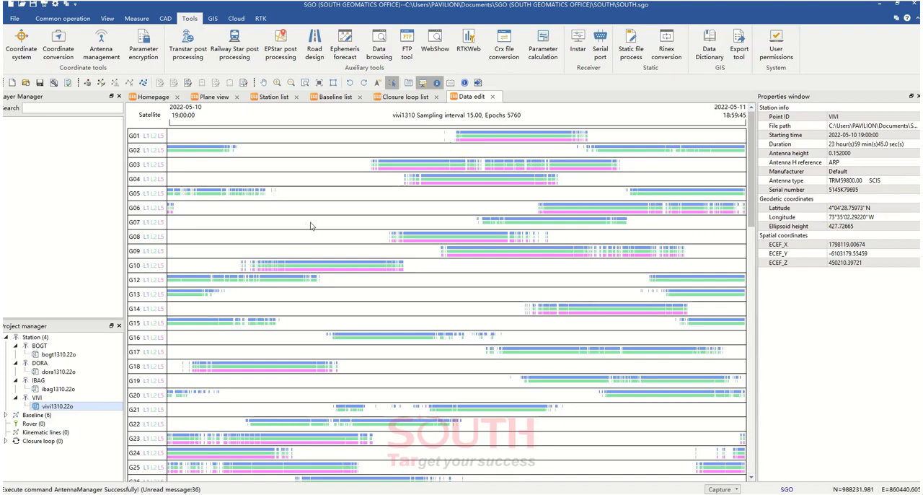
# Look over the remaining VIVI satellite tracks and compare the sampling intervals of the four stations' observation files
pyautogui.scroll(-4, 310, 226)
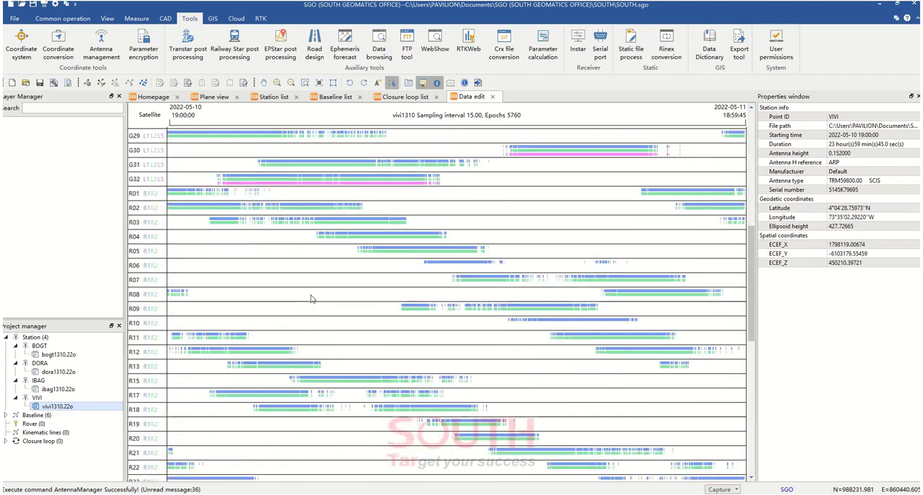
pyautogui.scroll(4, 309, 299)
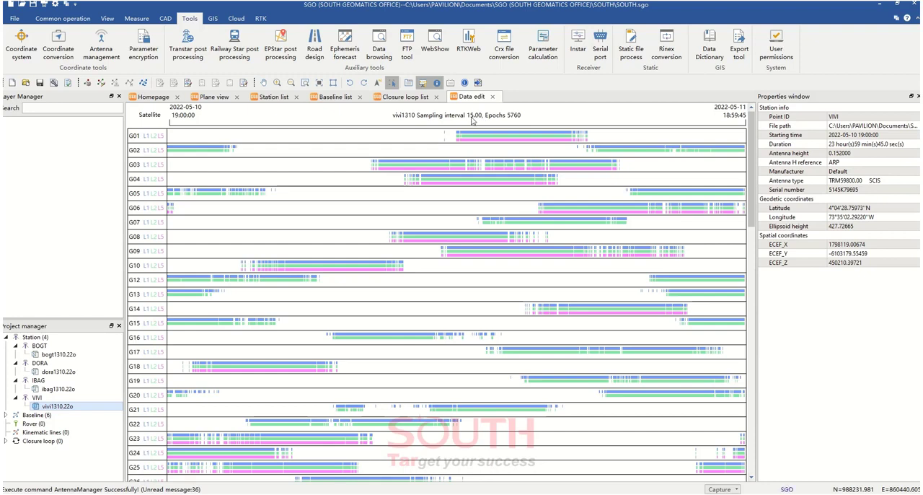
pyautogui.click(58, 355)
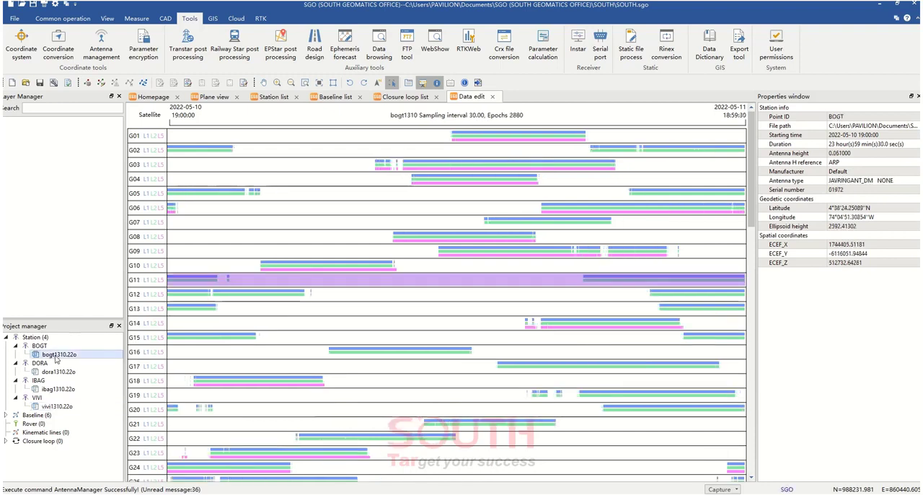
pyautogui.click(58, 371)
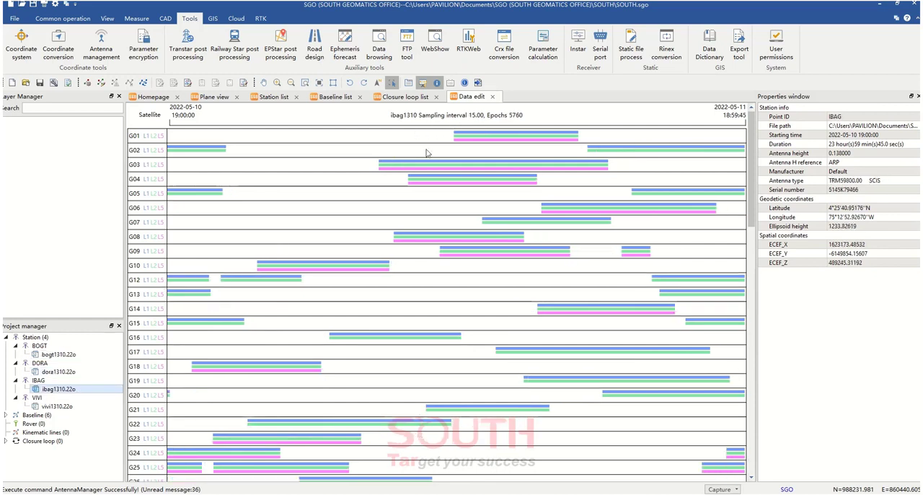
pyautogui.click(68, 408)
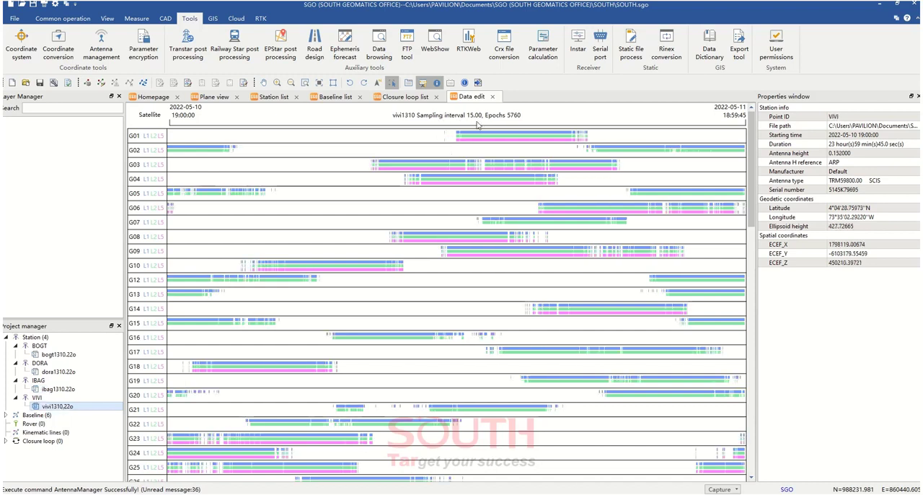
pyautogui.click(40, 346)
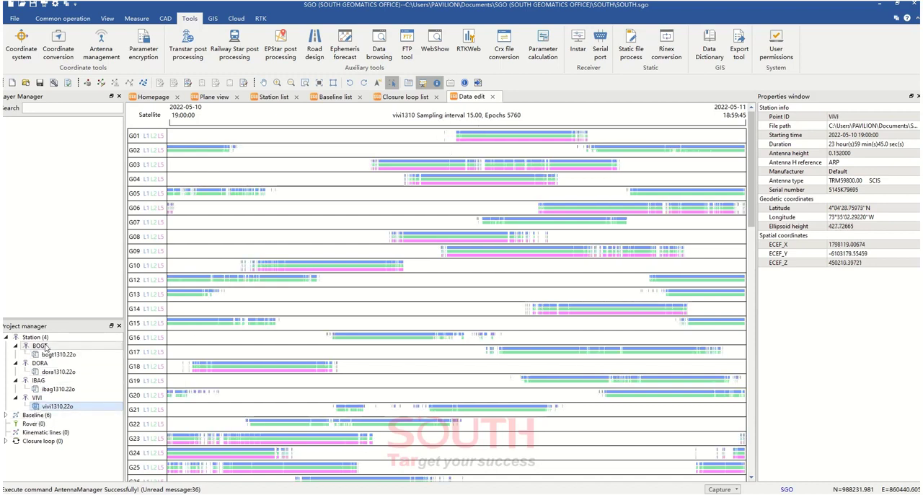
# Open the baseline list and reverse the bogt1310-vivi1310 baseline so it runs from VIVI to BOGT
pyautogui.click(47, 354)
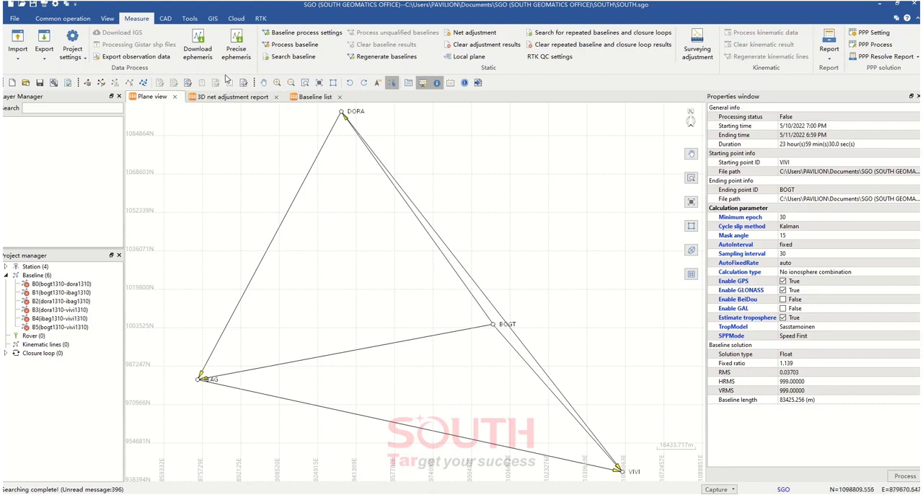
pyautogui.click(108, 19)
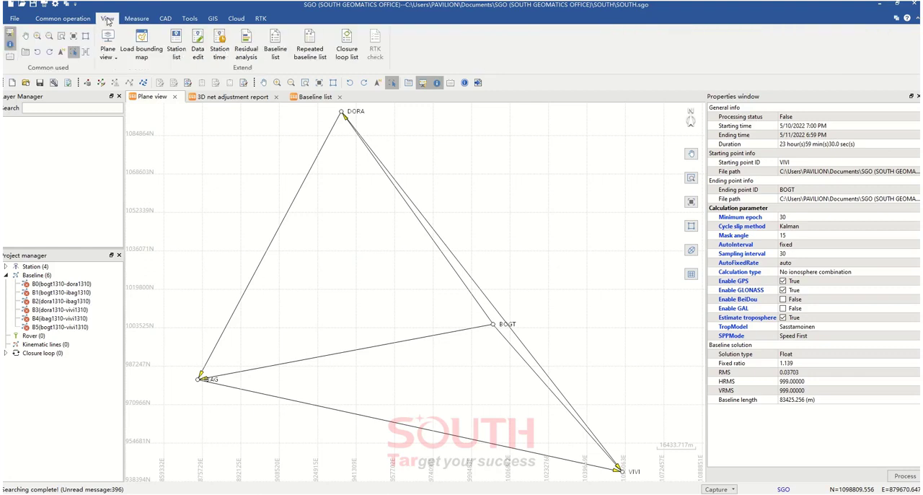
pyautogui.click(275, 52)
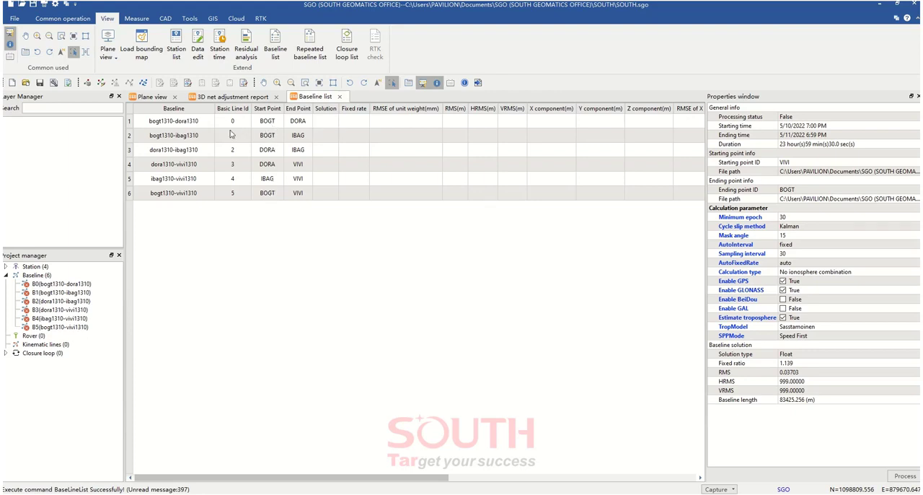
pyautogui.click(258, 194)
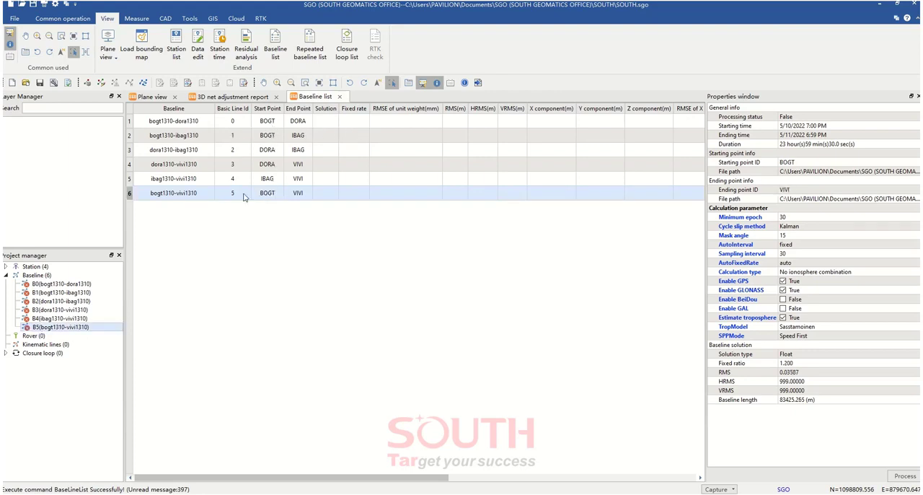
pyautogui.rightClick(260, 196)
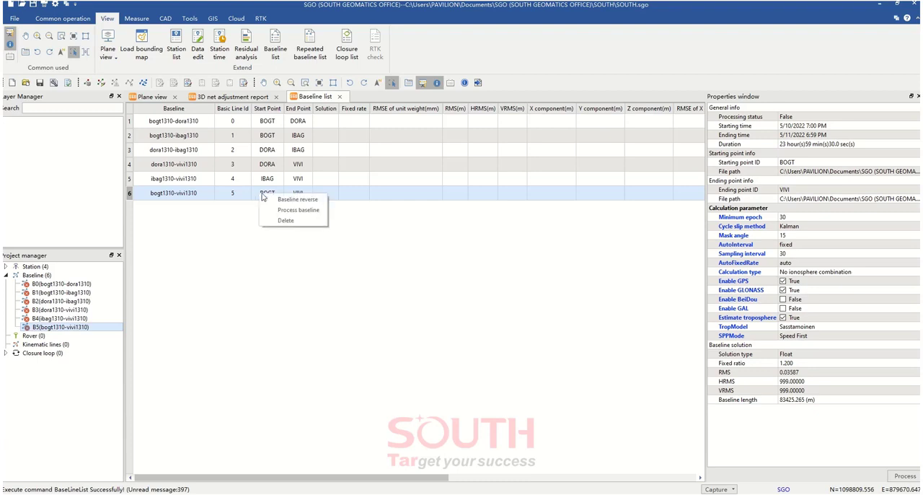
pyautogui.click(282, 200)
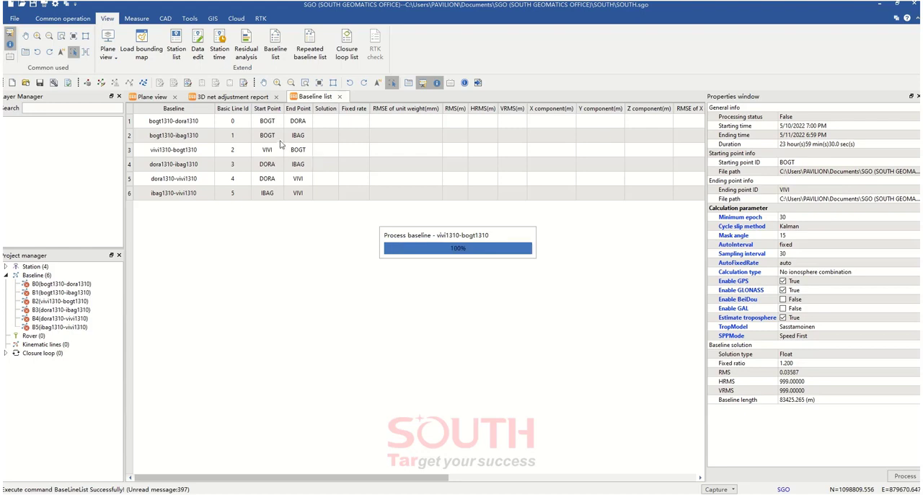
# Reverse the bogt1310-dora1310 and bogt1310-ibag1310 baselines to end at BOGT, and check the directions in the plane view
pyautogui.click(270, 126)
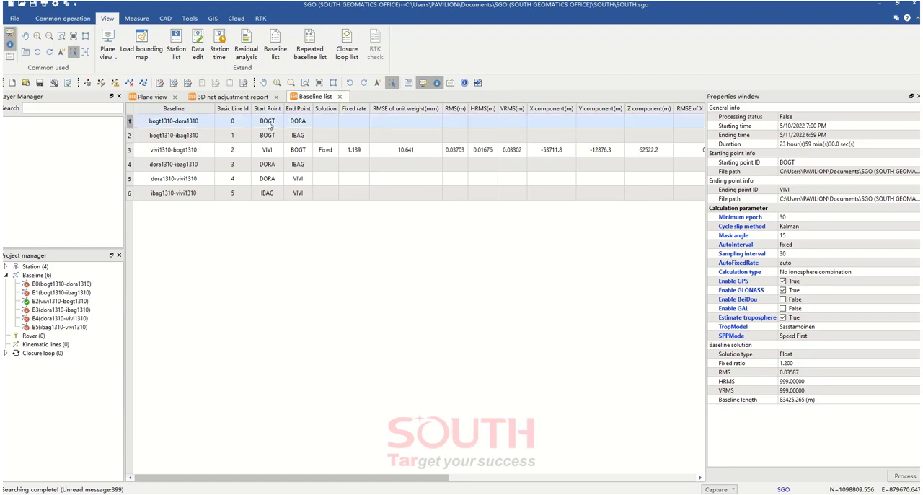
pyautogui.rightClick(272, 126)
pyautogui.click(308, 129)
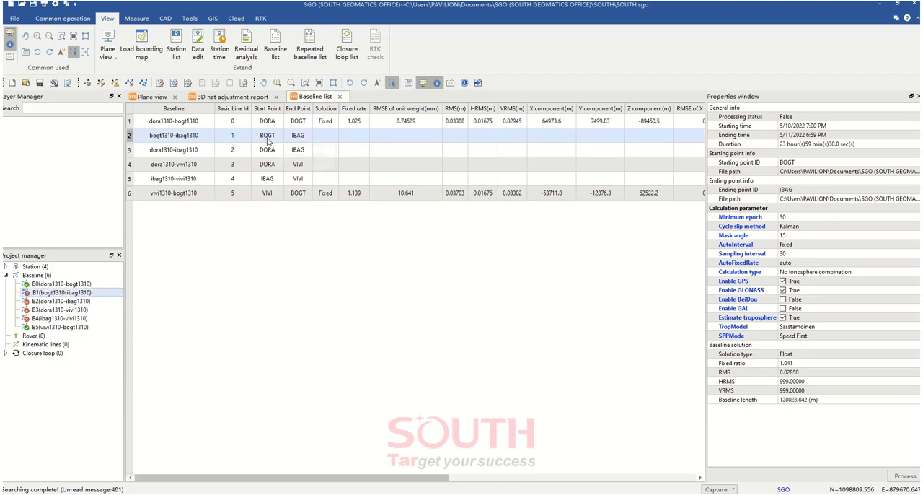
pyautogui.rightClick(267, 139)
pyautogui.click(294, 145)
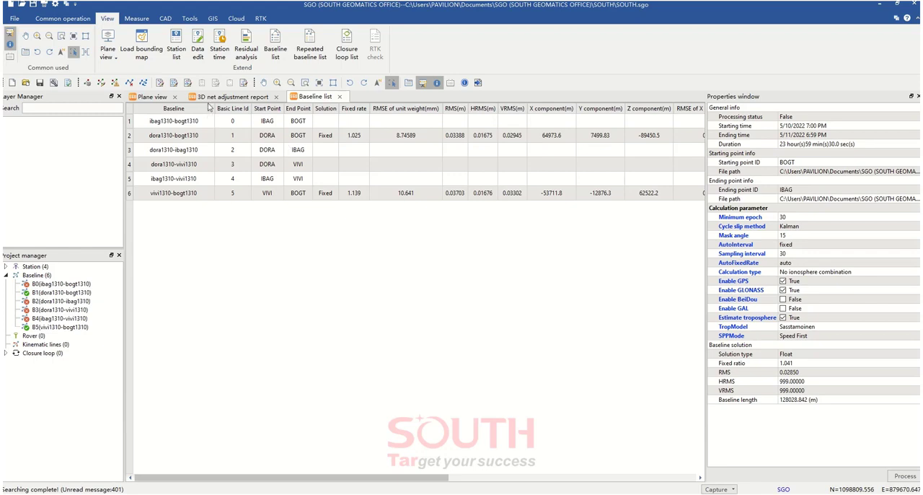
pyautogui.click(173, 83)
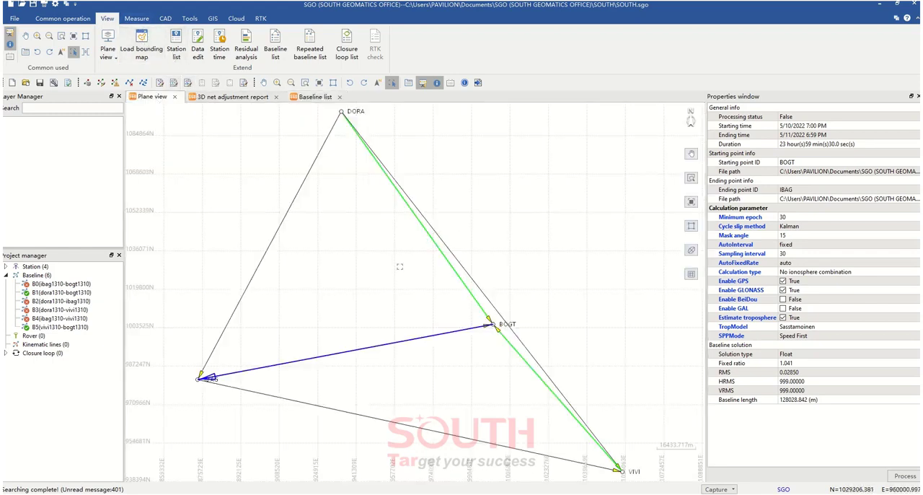
pyautogui.click(400, 267)
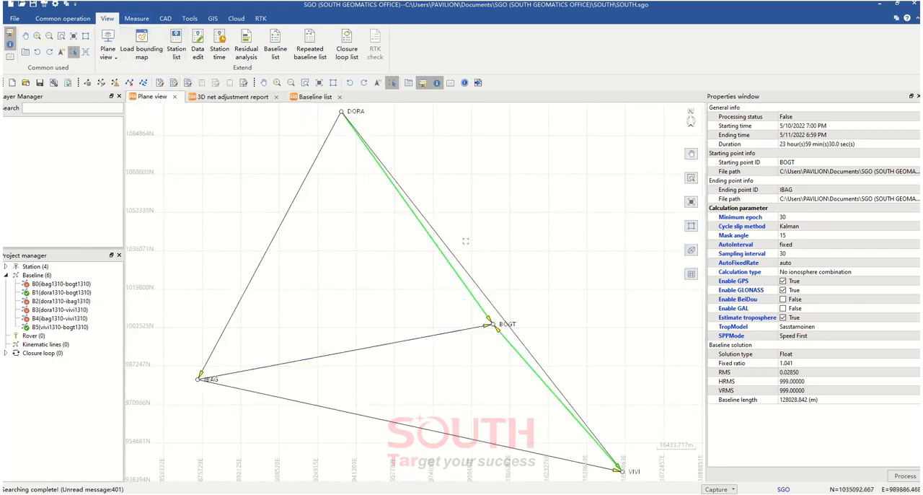
# Clear the baseline processing results and inspect the baseline arrows around BOGT in the plane view
pyautogui.click(136, 20)
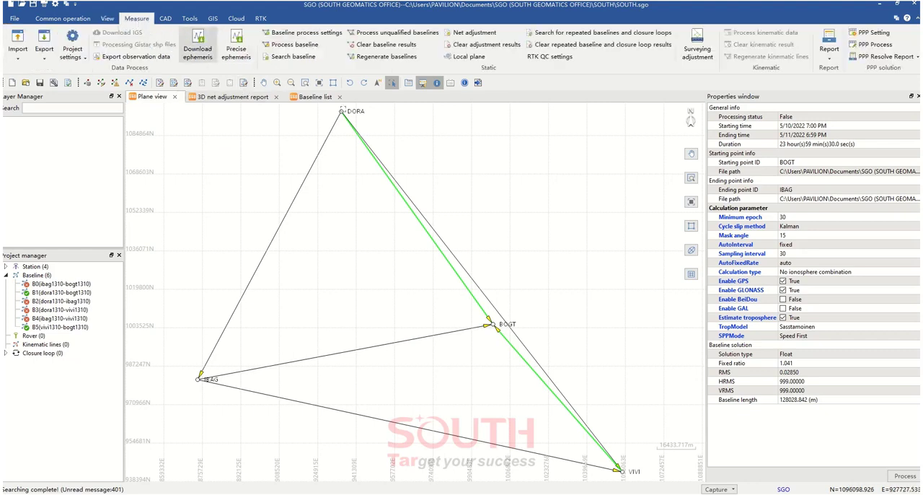
pyautogui.click(390, 48)
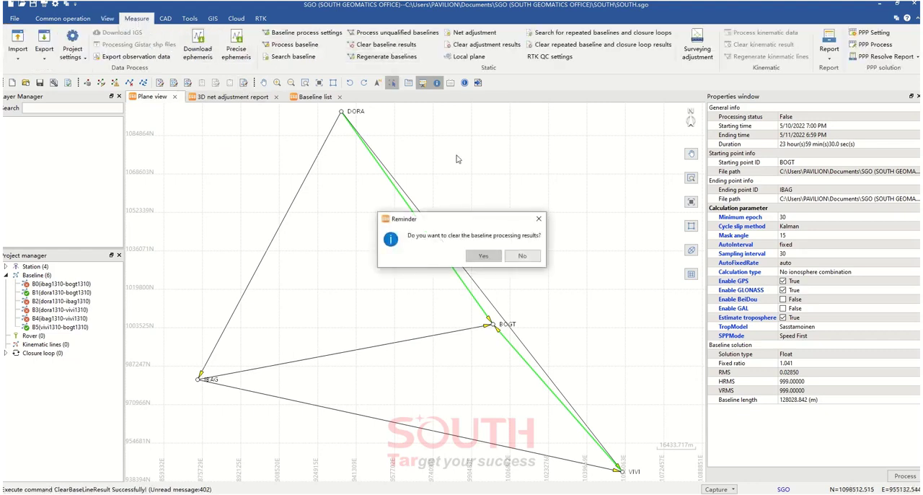
pyautogui.click(480, 254)
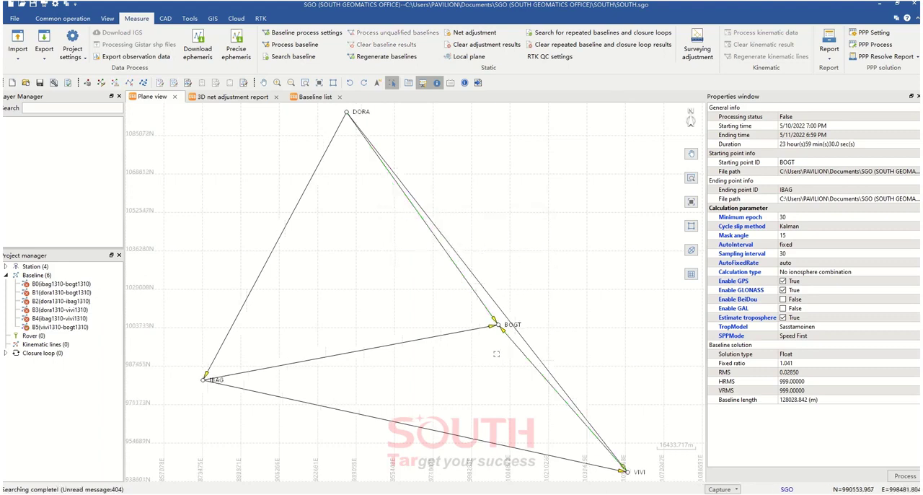
pyautogui.scroll(8, 499, 324)
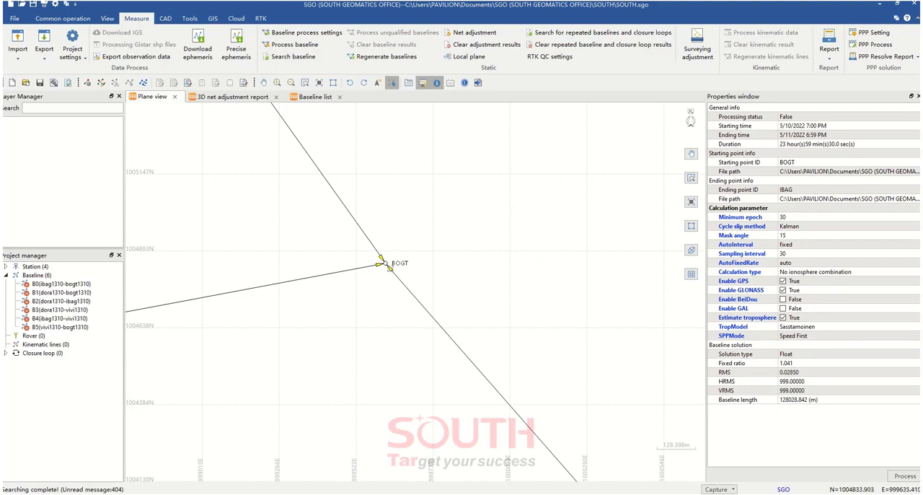
pyautogui.scroll(-8, 385, 264)
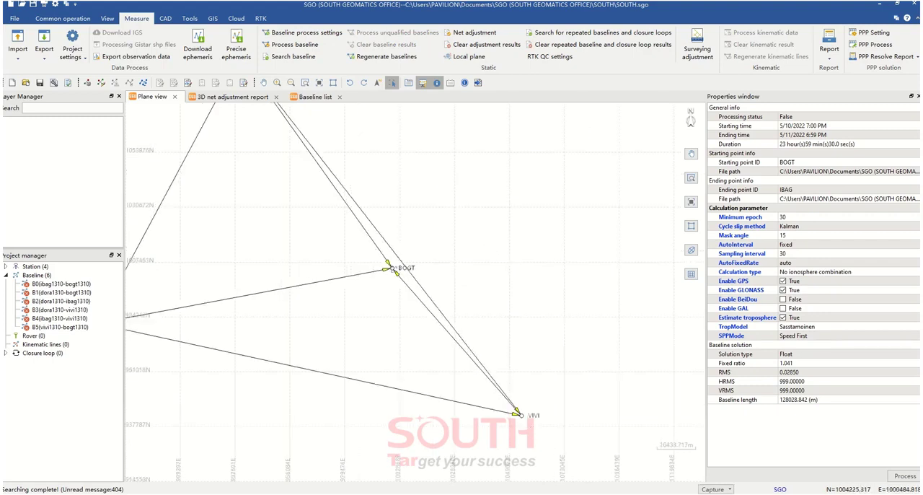
pyautogui.scroll(2, 393, 272)
pyautogui.moveTo(368, 263); pyautogui.dragTo(384, 268)
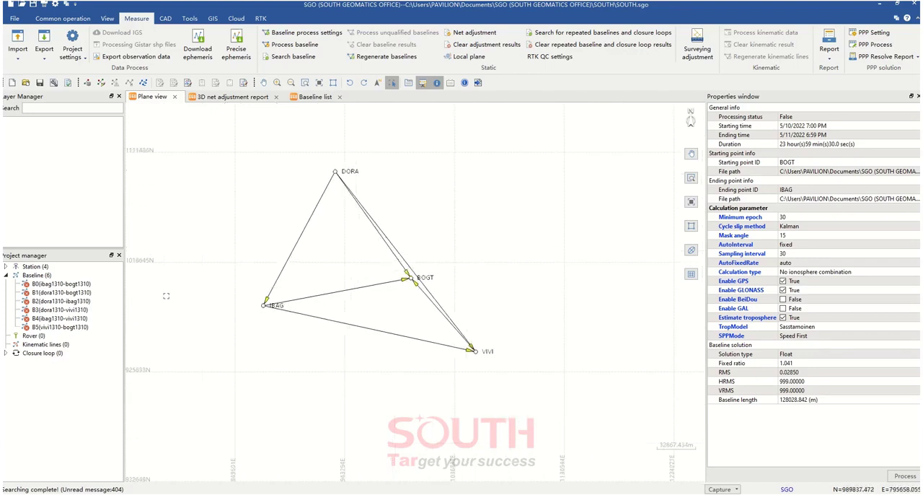
# Expand the BOGT station entry and clear the network adjustment results
pyautogui.click(6, 266)
pyautogui.click(15, 275)
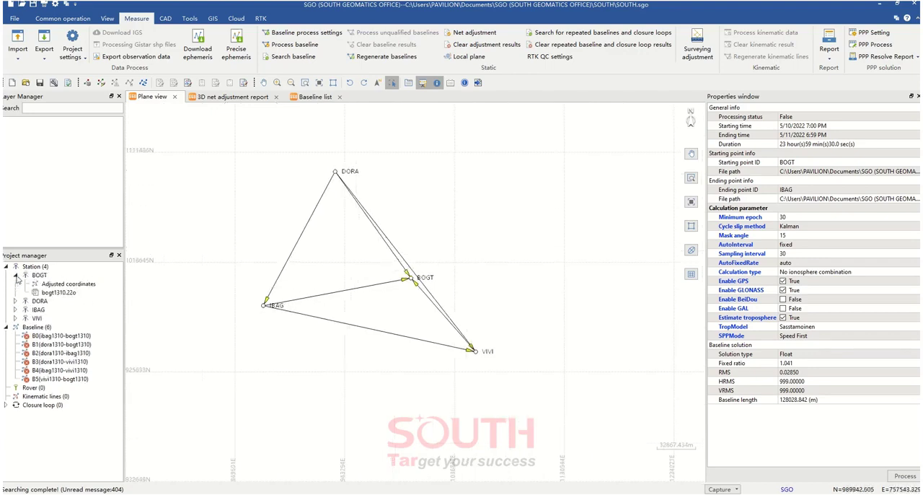
pyautogui.click(468, 47)
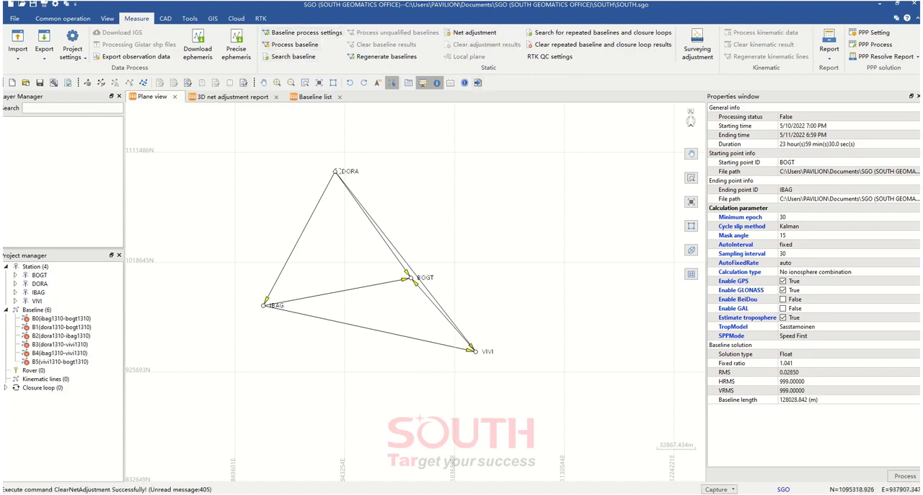
# Expand the four stations to check their observation files and set DORA as a control point
pyautogui.click(15, 274)
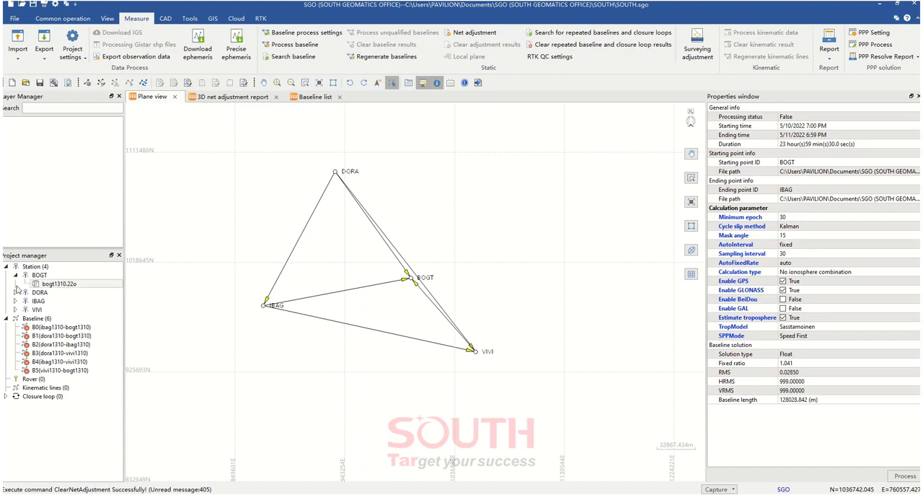
pyautogui.click(15, 292)
pyautogui.click(15, 310)
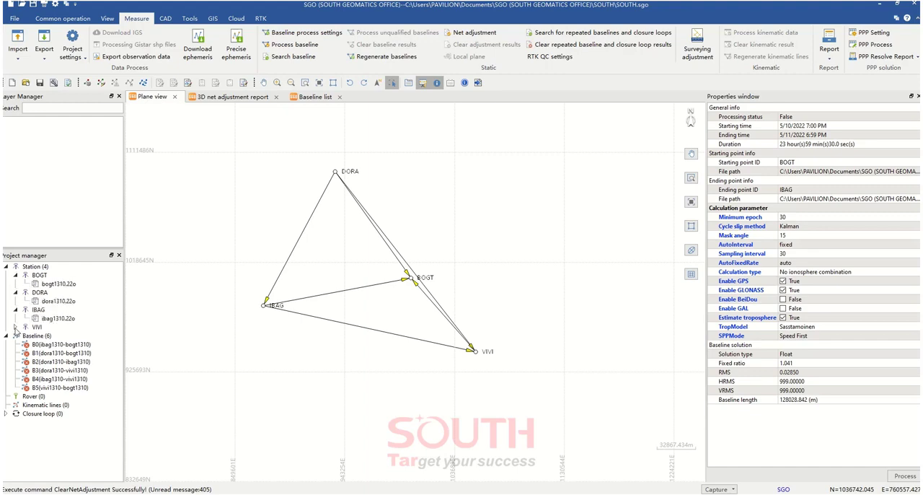
pyautogui.click(15, 326)
pyautogui.rightClick(41, 294)
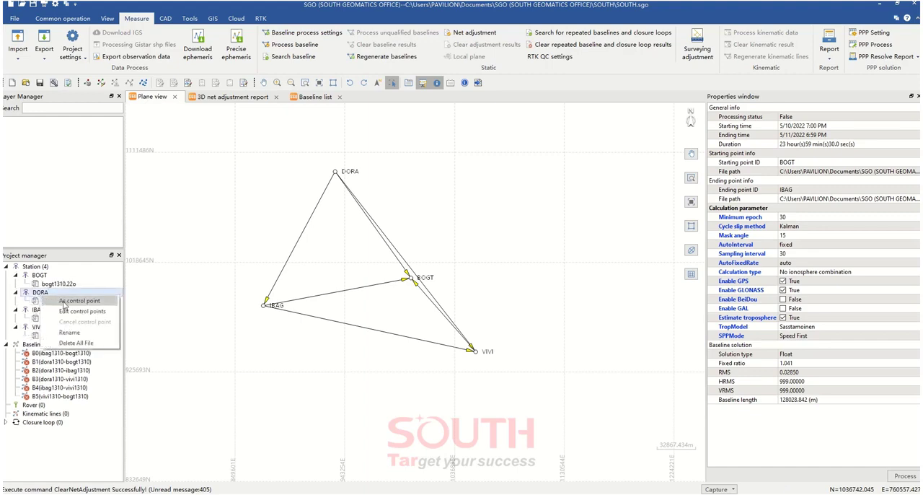
pyautogui.click(63, 304)
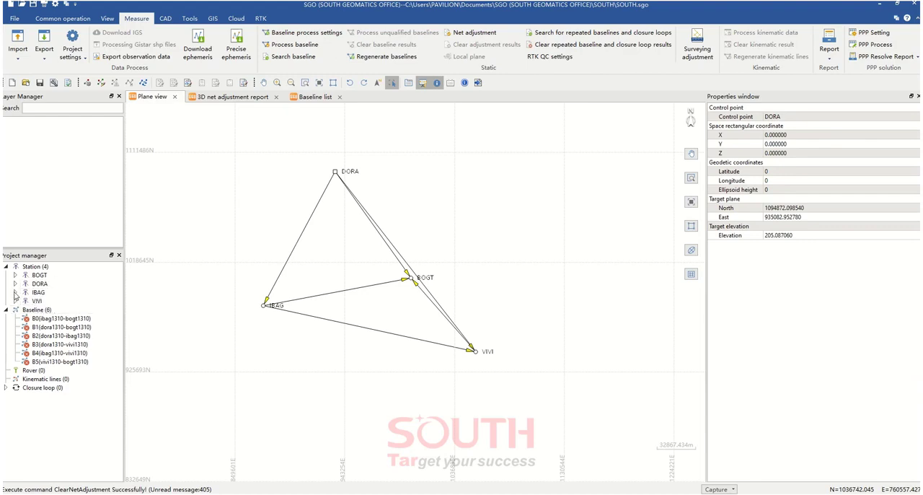
# Set the stations IBAG and VIVI as control points
pyautogui.click(15, 293)
pyautogui.rightClick(39, 294)
pyautogui.click(60, 303)
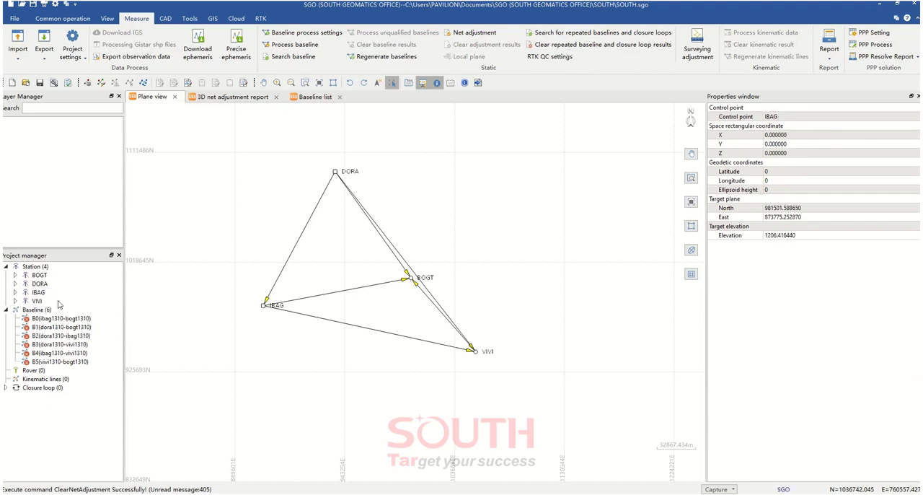
pyautogui.click(15, 302)
pyautogui.click(37, 301)
pyautogui.rightClick(40, 301)
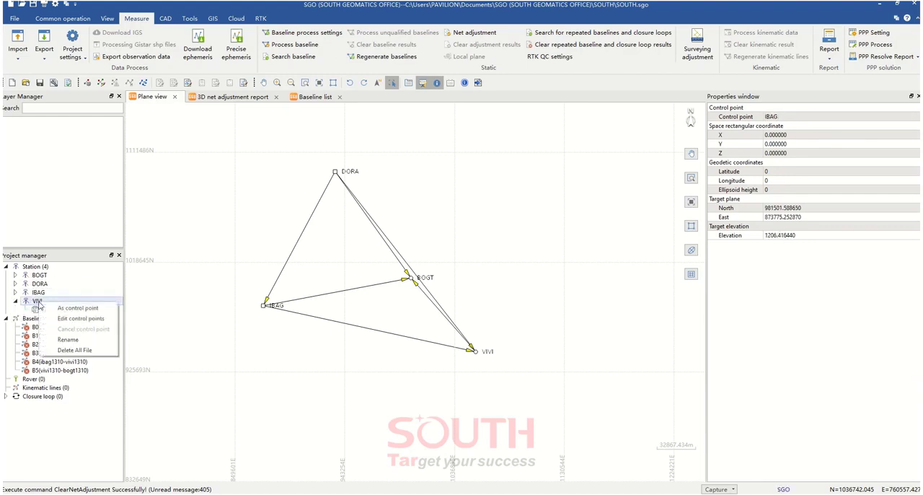
pyautogui.click(66, 310)
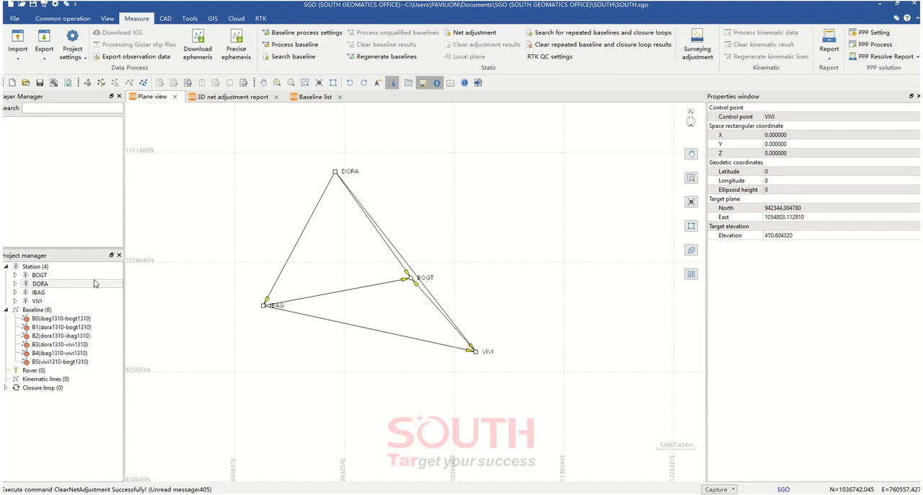
# Open the control point editor for the project's stations and move its window clear of the map
pyautogui.click(107, 18)
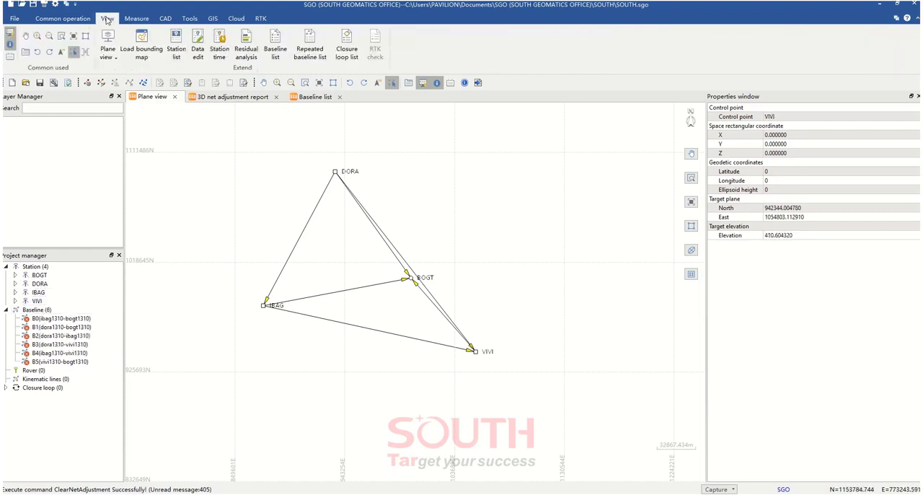
pyautogui.click(83, 21)
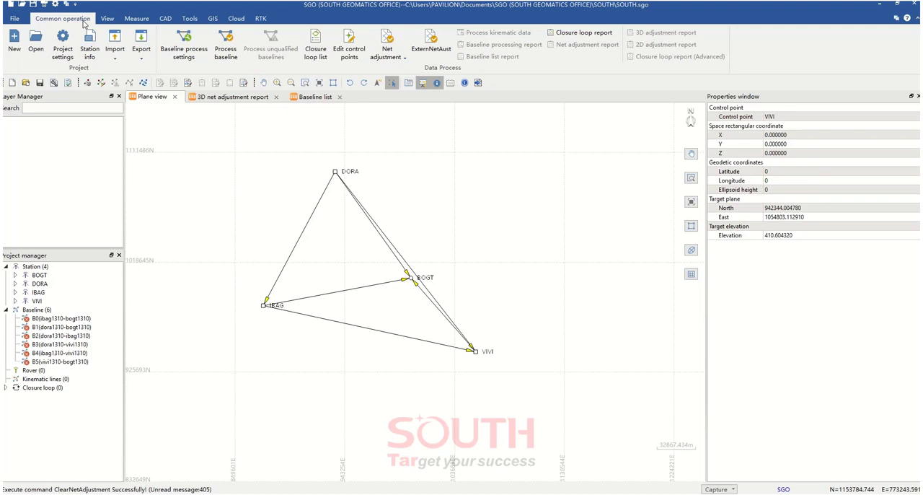
pyautogui.click(349, 47)
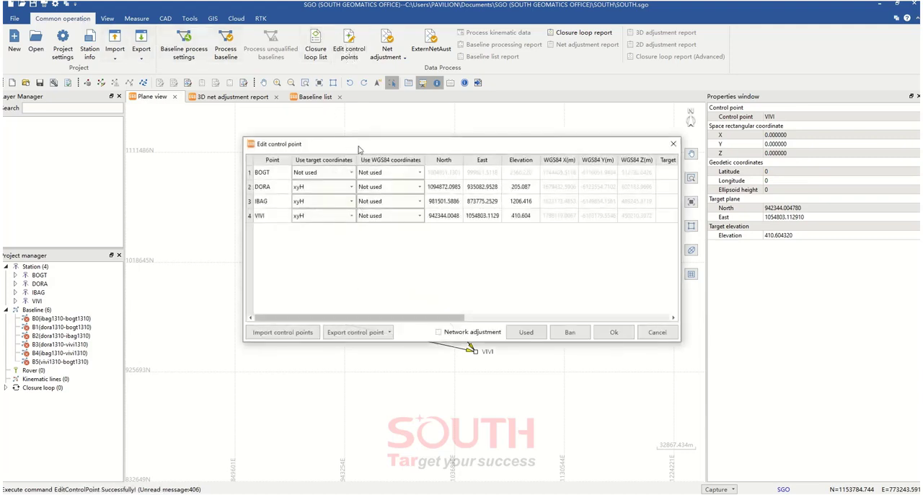
pyautogui.moveTo(359, 148); pyautogui.dragTo(290, 122)
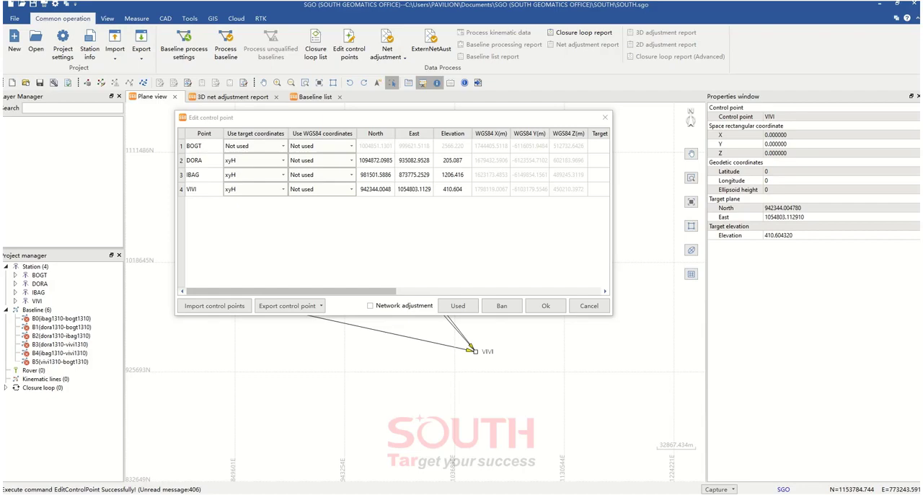
# Switch to TextPad and examine the header of sir22P2209.crd for the solution's geodetic datum and epoch
pyautogui.moveTo(0, 121); pyautogui.dragTo(389, 221)
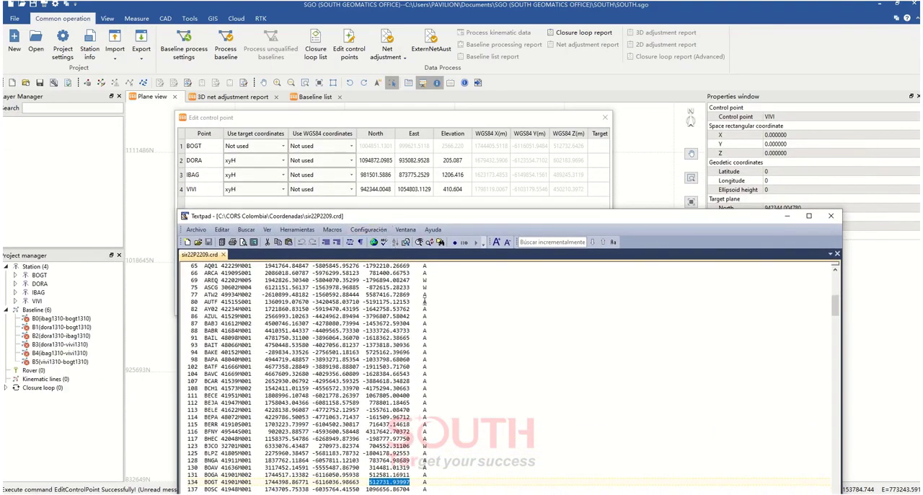
pyautogui.hotkey('ctrl', 'Home')
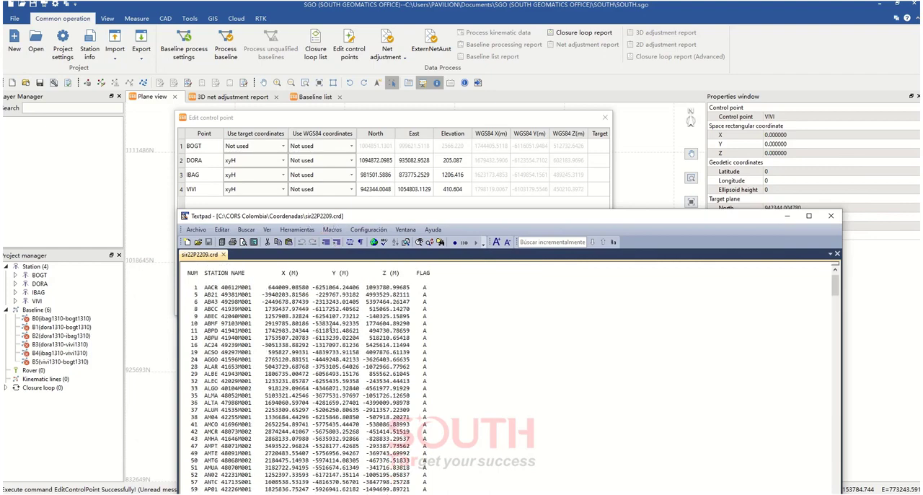
pyautogui.scroll(1, 331, 328)
pyautogui.click(375, 285)
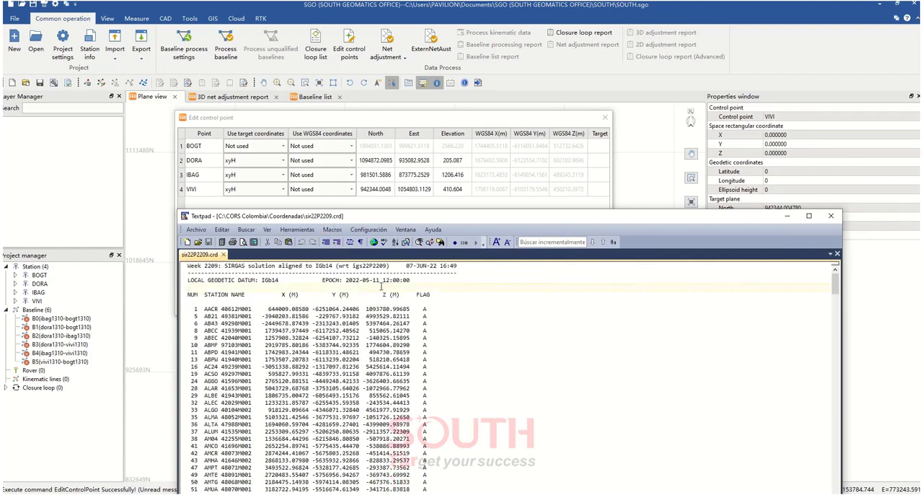
pyautogui.moveTo(358, 281); pyautogui.dragTo(345, 281)
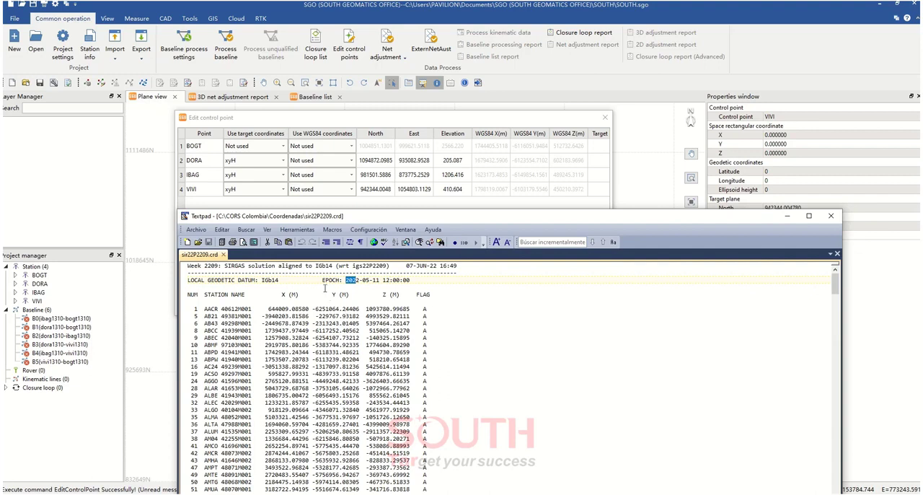
pyautogui.click(326, 270)
pyautogui.scroll(-2, 328, 342)
pyautogui.scroll(2, 328, 341)
# Find station DORA in the coordinate file and copy its X coordinate, 1679425.26193
pyautogui.scroll(-4, 326, 338)
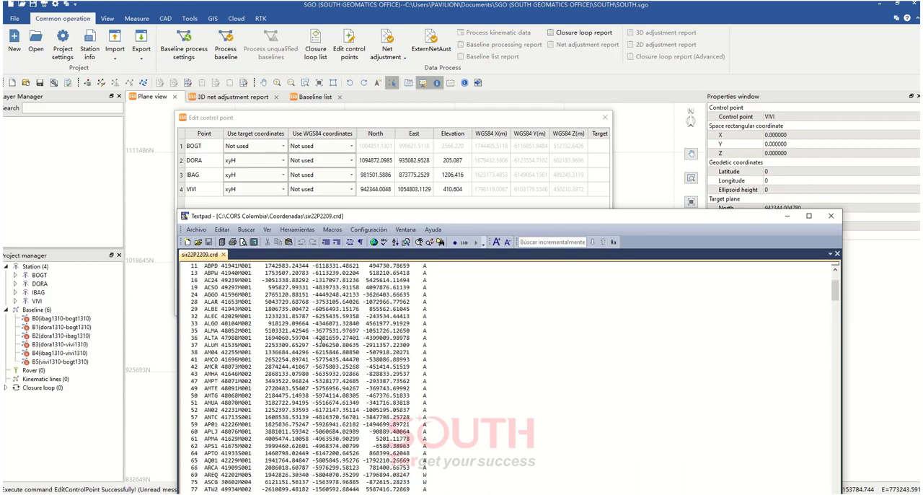
pyautogui.scroll(-15, 322, 342)
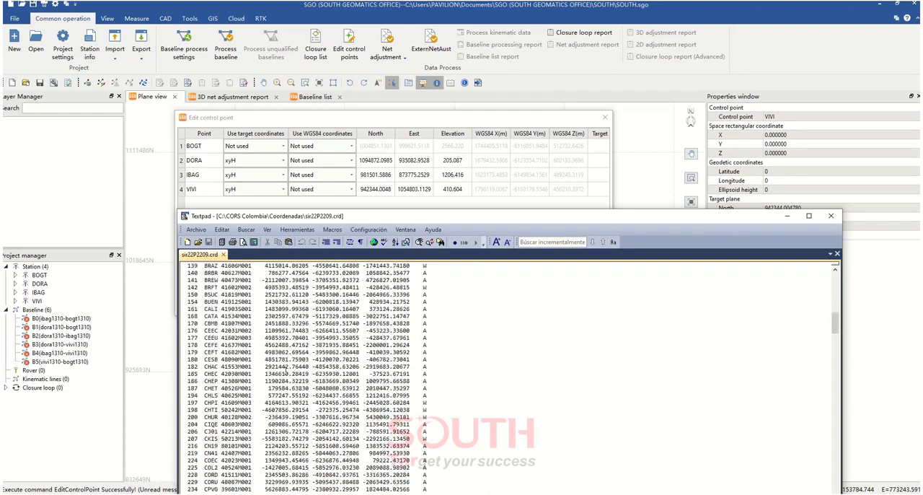
pyautogui.scroll(-10, 287, 370)
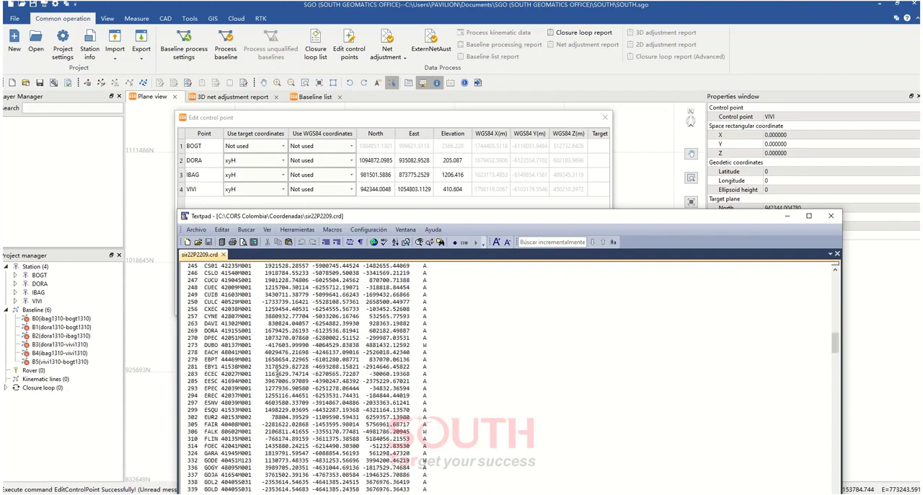
pyautogui.moveTo(189, 331); pyautogui.dragTo(414, 331)
pyautogui.click(345, 337)
pyautogui.moveTo(264, 330); pyautogui.dragTo(308, 330)
pyautogui.hotkey('ctrl', 'c')
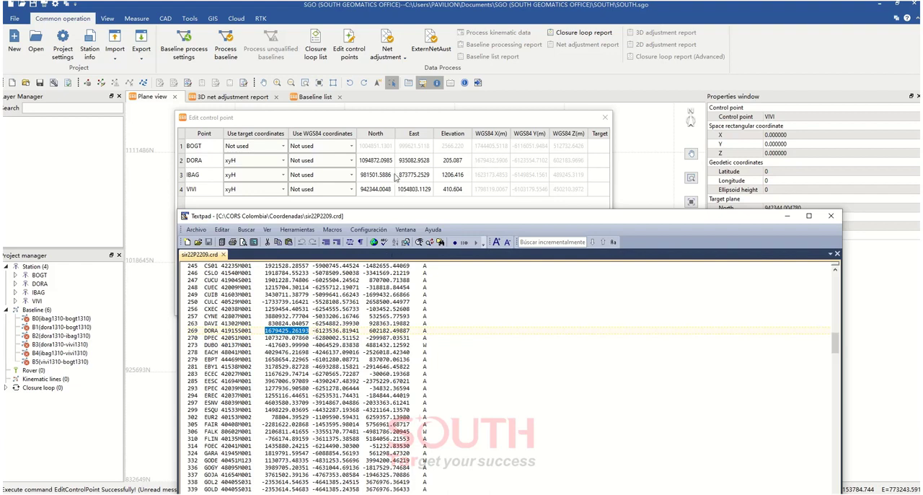
# Back in SGO, set the WGS84 coordinate use of DORA, IBAG and VIVI to XYZ
pyautogui.click(335, 165)
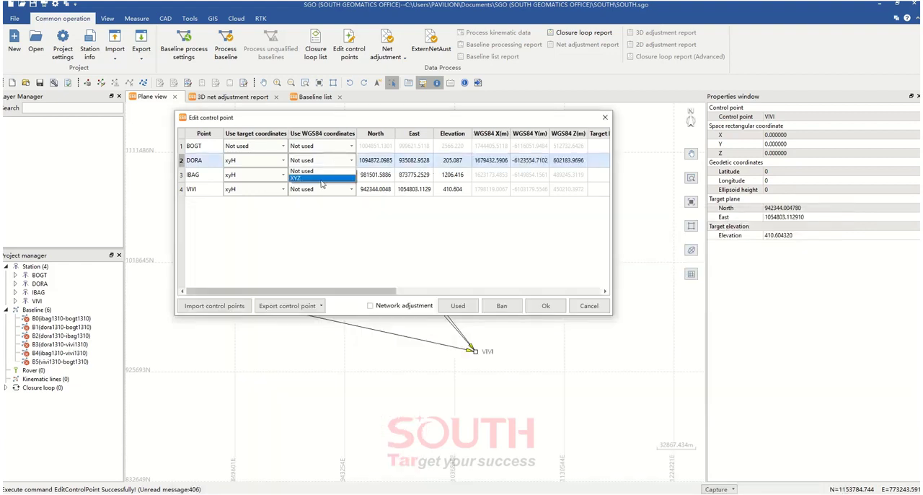
pyautogui.click(321, 178)
pyautogui.click(330, 175)
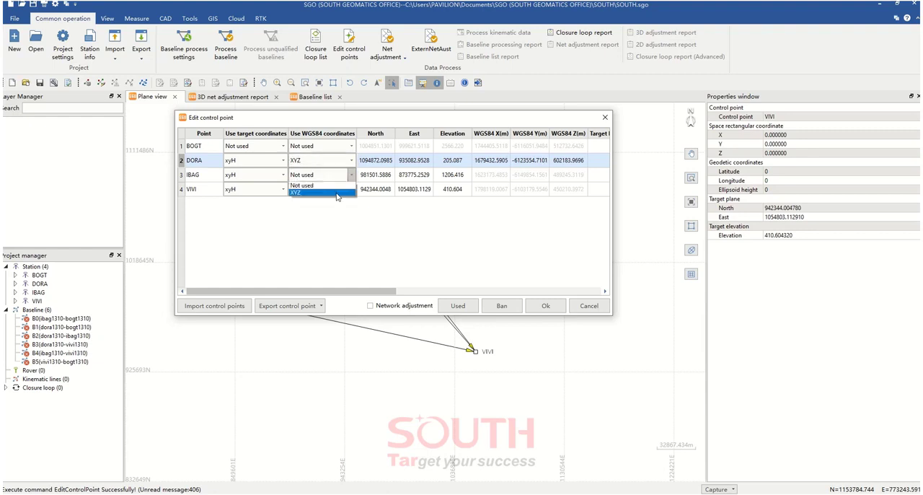
pyautogui.click(337, 193)
pyautogui.click(339, 189)
pyautogui.click(310, 209)
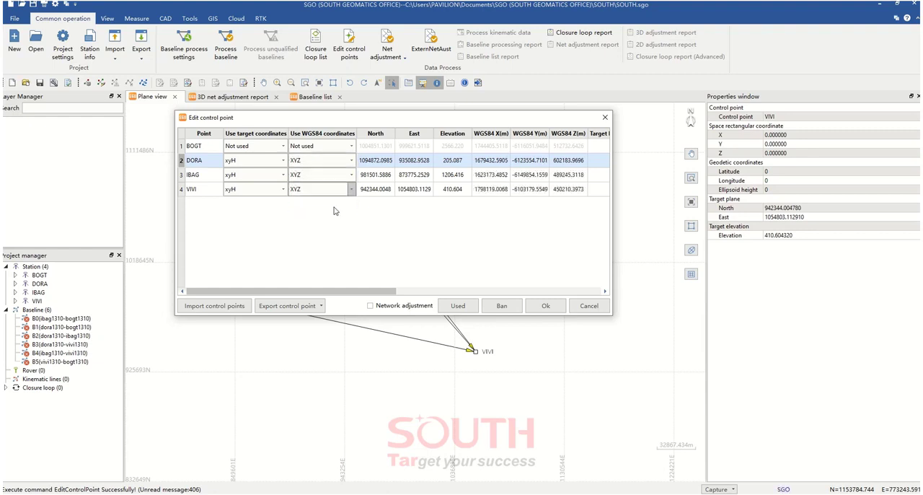
# Replace DORA's WGS84 X with the copied value 1679425.26193
pyautogui.doubleClick(497, 163)
pyautogui.hotkey('ctrl', 'v')
pyautogui.click(491, 231)
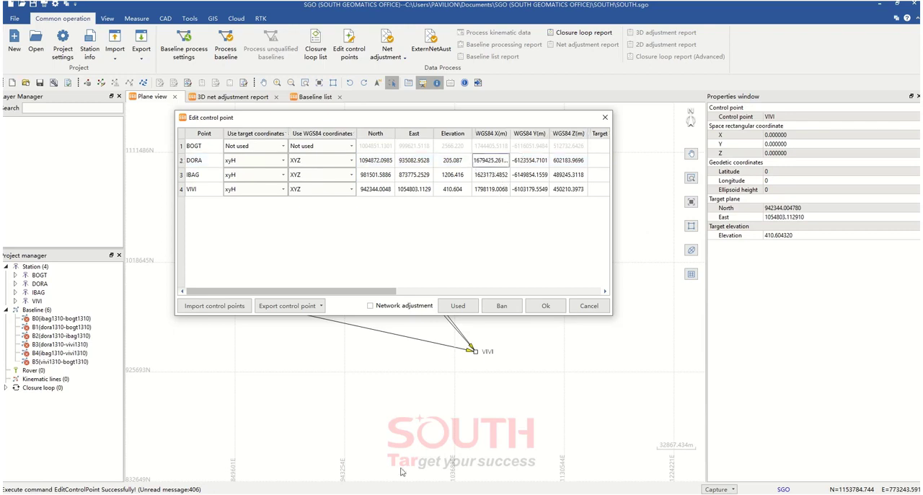
# Copy DORA's Y coordinate -6123536.81941 from the TextPad coordinate file into its WGS84 Y in SGO
pyautogui.hotkey('alt', 'Tab')
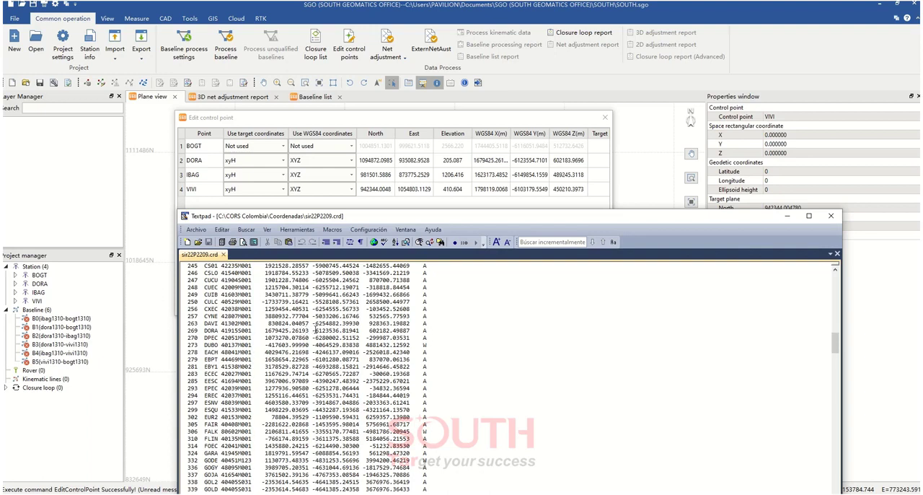
pyautogui.moveTo(314, 331); pyautogui.dragTo(363, 331)
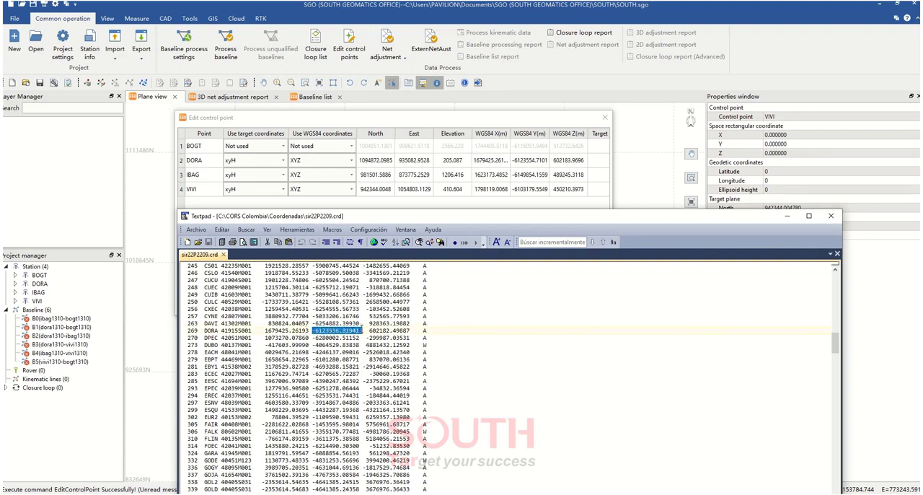
pyautogui.click(534, 174)
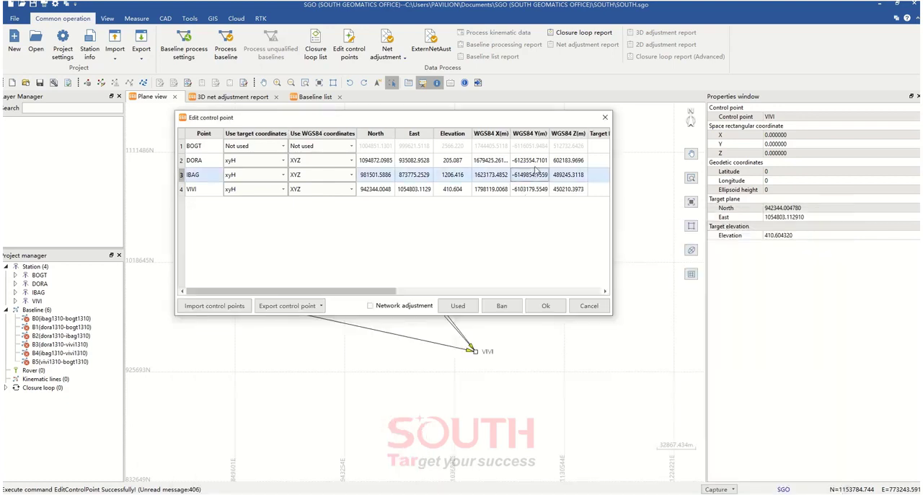
pyautogui.doubleClick(538, 160)
pyautogui.write('-6123536.81941')
pyautogui.click(566, 179)
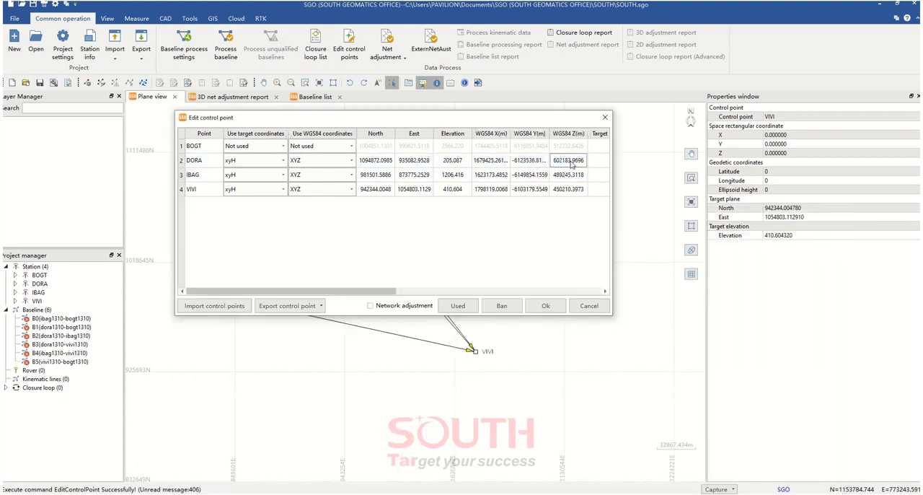
# Copy DORA's Z coordinate 602182.49887 from the TextPad coordinate file into its WGS84 Z in SGO
pyautogui.hotkey('alt', 'Tab')
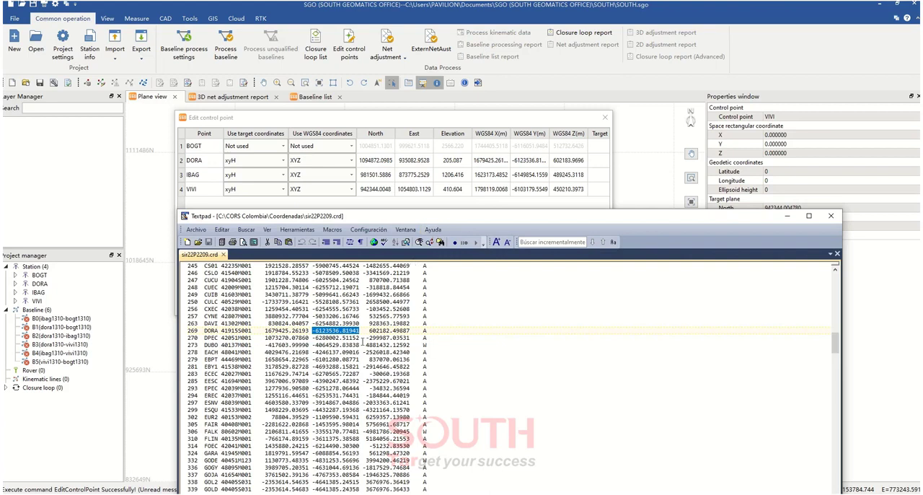
pyautogui.moveTo(369, 330); pyautogui.dragTo(409, 329)
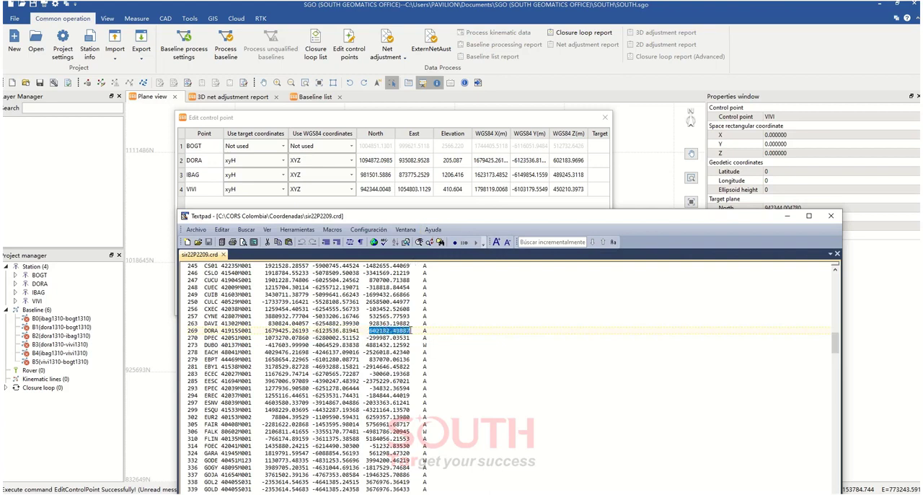
pyautogui.click(535, 161)
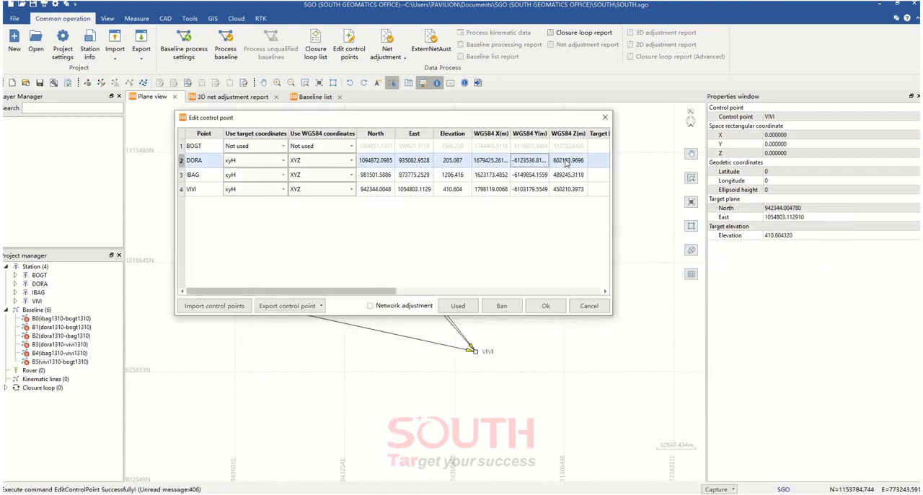
pyautogui.doubleClick(566, 161)
pyautogui.write('602182.49887')
pyautogui.press('Return')
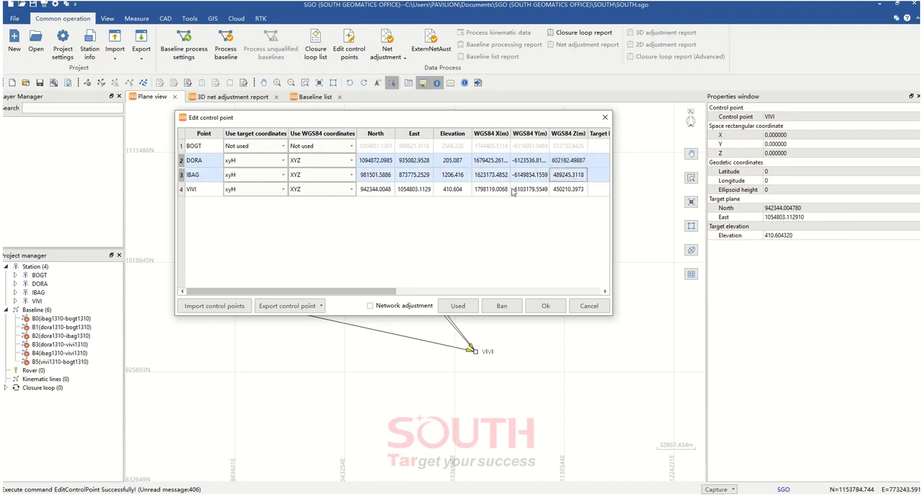
pyautogui.click(487, 180)
pyautogui.click(202, 175)
pyautogui.click(203, 160)
pyautogui.click(203, 148)
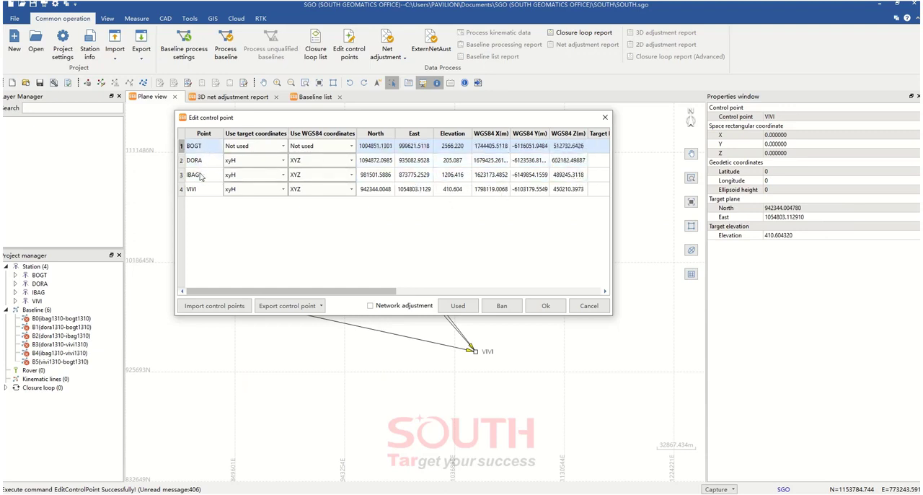
# Find station IBAG in the TextPad coordinate file and copy its X coordinate 1623166.64915 into its WGS84 X in SGO
pyautogui.click(202, 176)
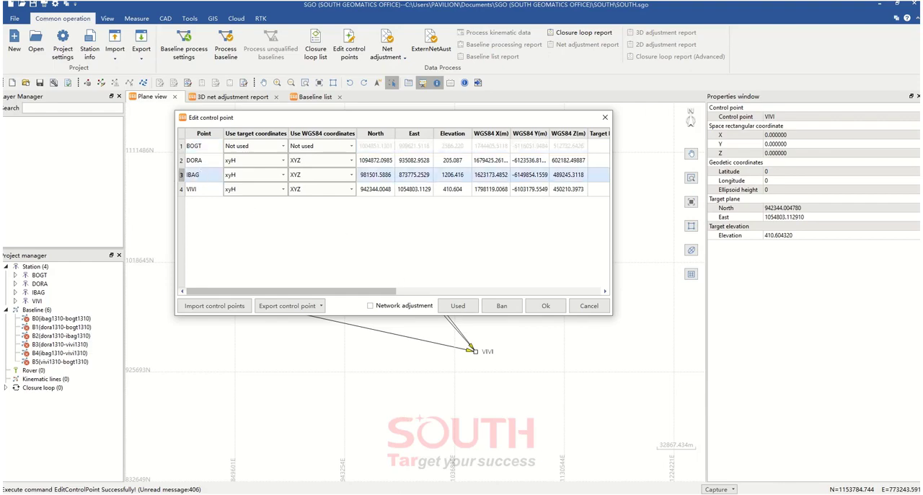
pyautogui.hotkey('alt', 'Tab')
pyautogui.scroll(-7, 220, 404)
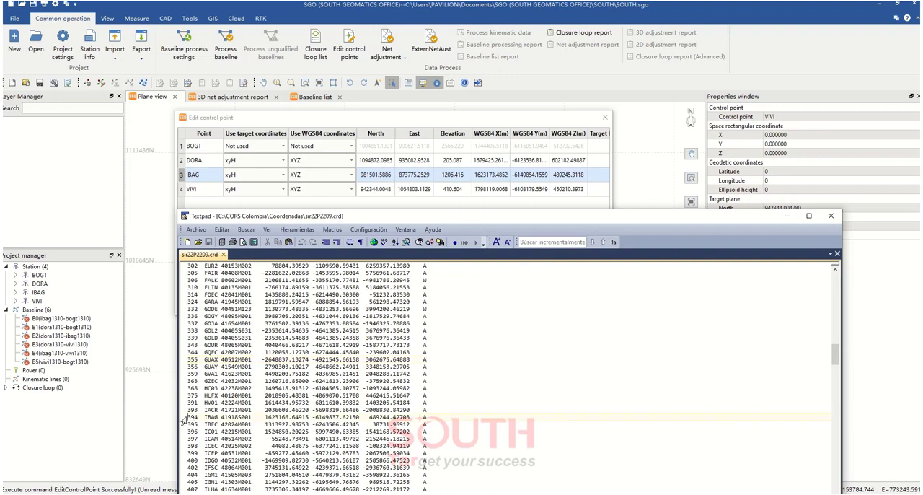
pyautogui.moveTo(185, 418); pyautogui.dragTo(409, 418)
pyautogui.click(302, 403)
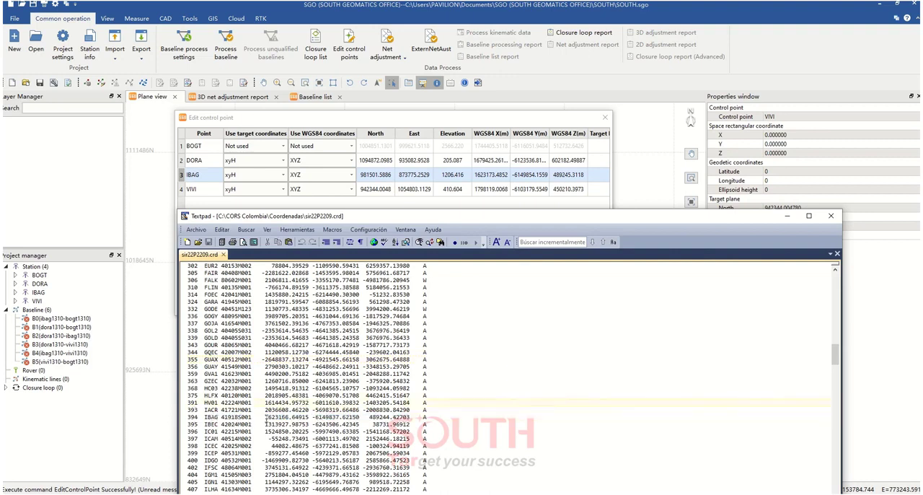
pyautogui.moveTo(264, 419); pyautogui.dragTo(311, 417)
pyautogui.hotkey('ctrl', 'c')
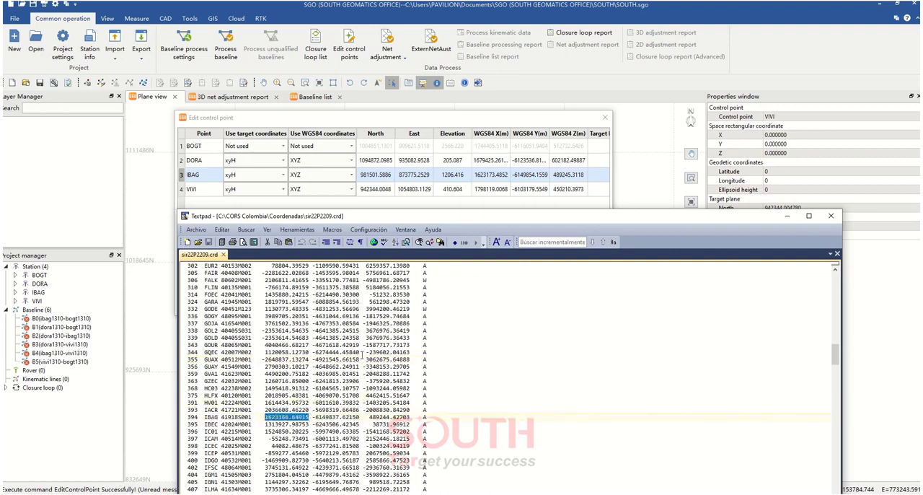
pyautogui.click(494, 176)
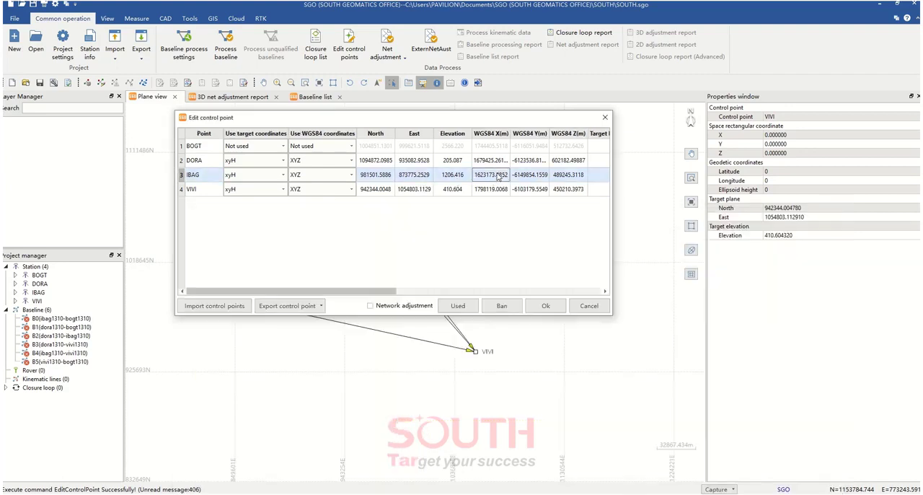
pyautogui.doubleClick(498, 178)
pyautogui.hotkey('ctrl', 'v')
pyautogui.click(527, 180)
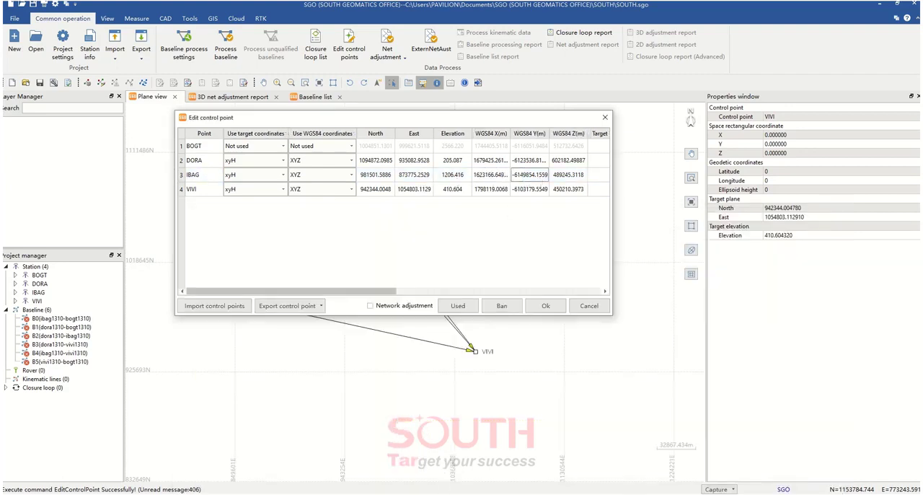
# Copy IBAG's Y coordinate -6149837.62150 from the TextPad coordinate file into its WGS84 Y in SGO
pyautogui.hotkey('alt', 'Tab')
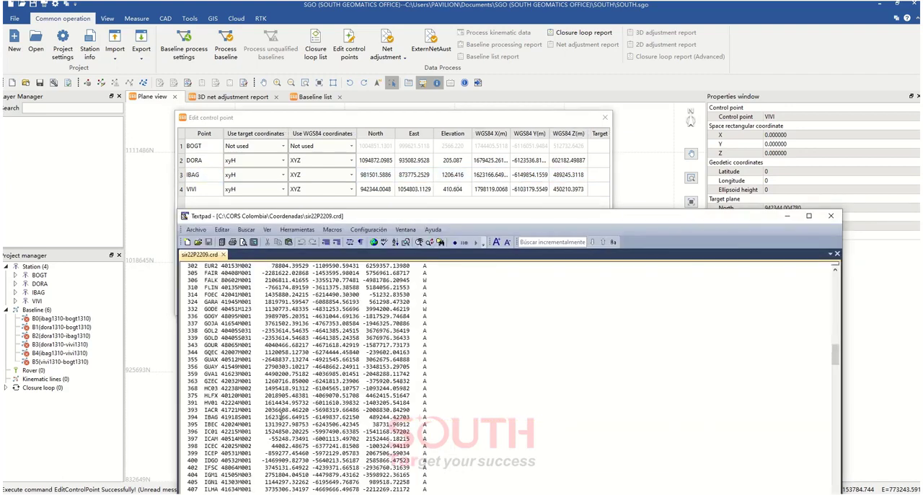
pyautogui.moveTo(315, 417); pyautogui.dragTo(363, 418)
pyautogui.hotkey('ctrl', 'c')
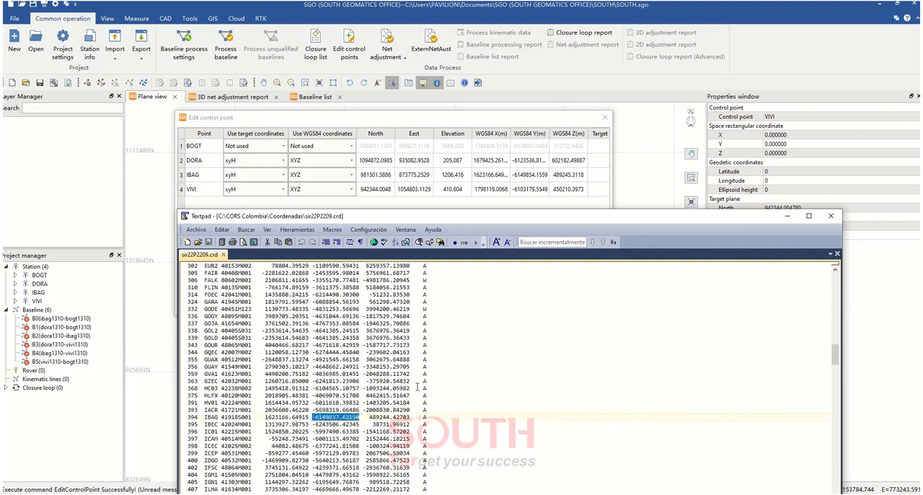
pyautogui.hotkey('alt', 'Tab')
pyautogui.doubleClick(538, 181)
pyautogui.hotkey('ctrl', 'v')
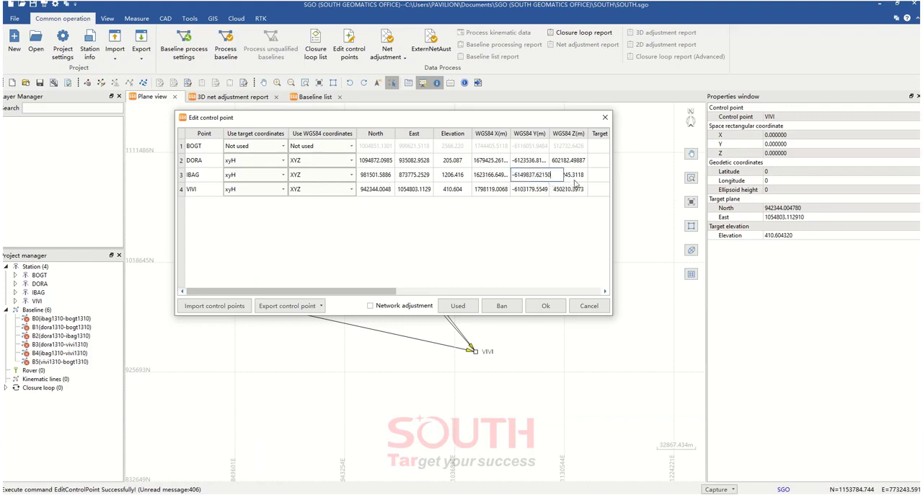
pyautogui.click(575, 182)
# Copy IBAG's Z coordinate 489244.42703 from the TextPad coordinate file into its WGS84 Z in SGO
pyautogui.hotkey('alt', 'Tab')
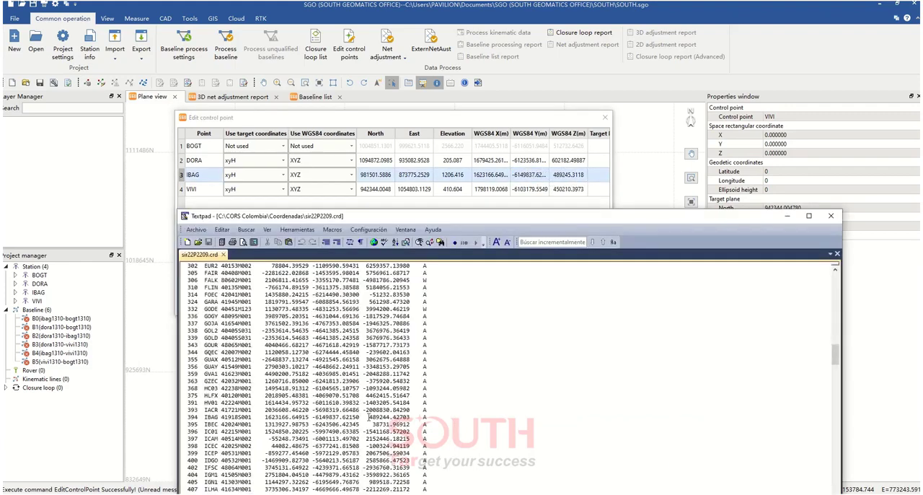
pyautogui.moveTo(368, 417); pyautogui.dragTo(410, 418)
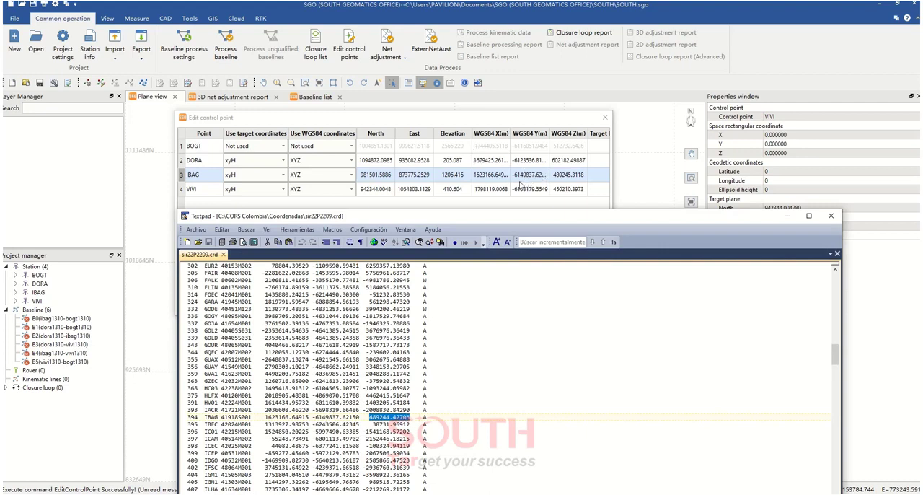
pyautogui.click(567, 176)
pyautogui.click(566, 176)
pyautogui.write('489244.42703')
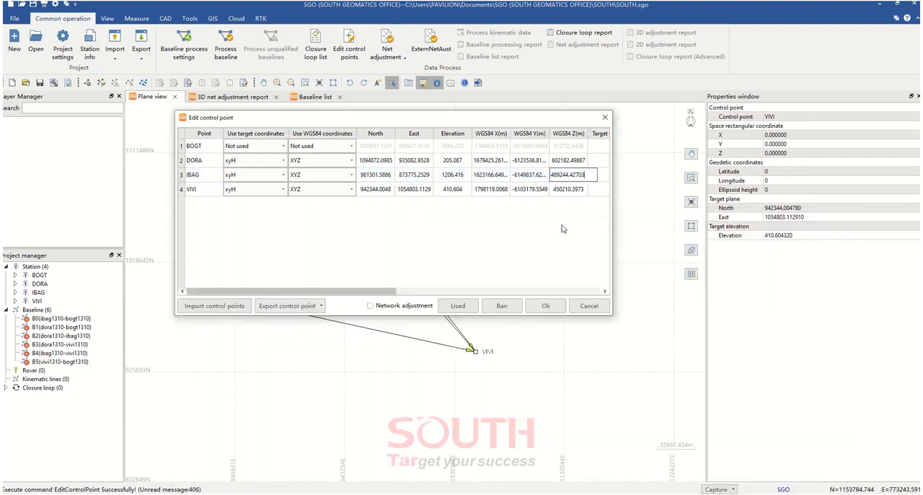
pyautogui.click(565, 229)
# Find station VIVI in the TextPad coordinate file and copy its X coordinate 1798110.66418 into its WGS84 X in SGO
pyautogui.click(494, 192)
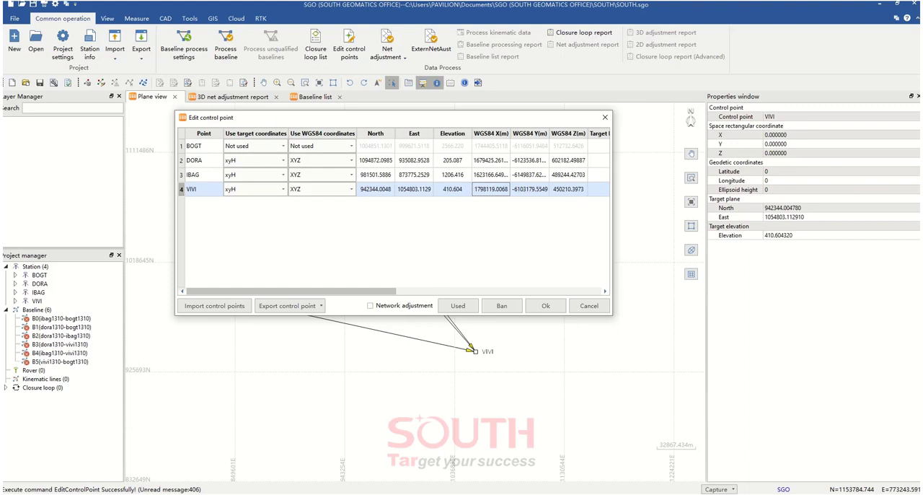
pyautogui.hotkey('alt', 'Tab')
pyautogui.scroll(-20, 335, 417)
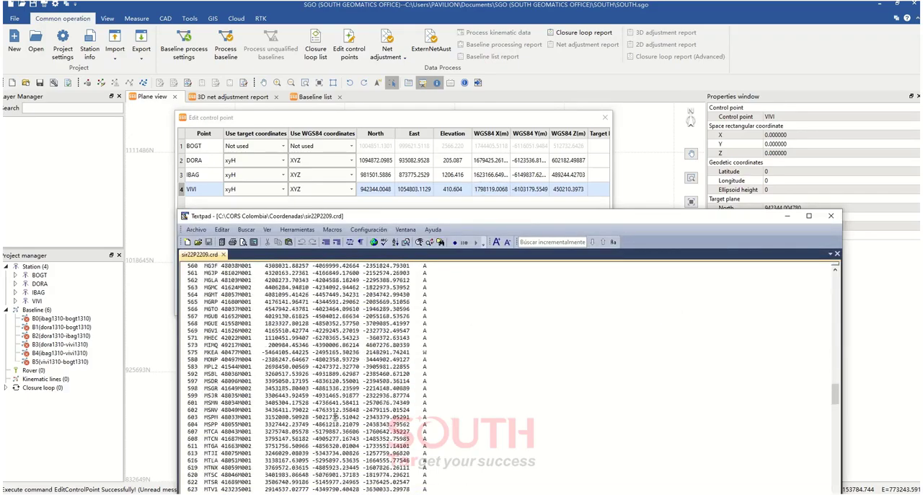
pyautogui.scroll(-20, 336, 417)
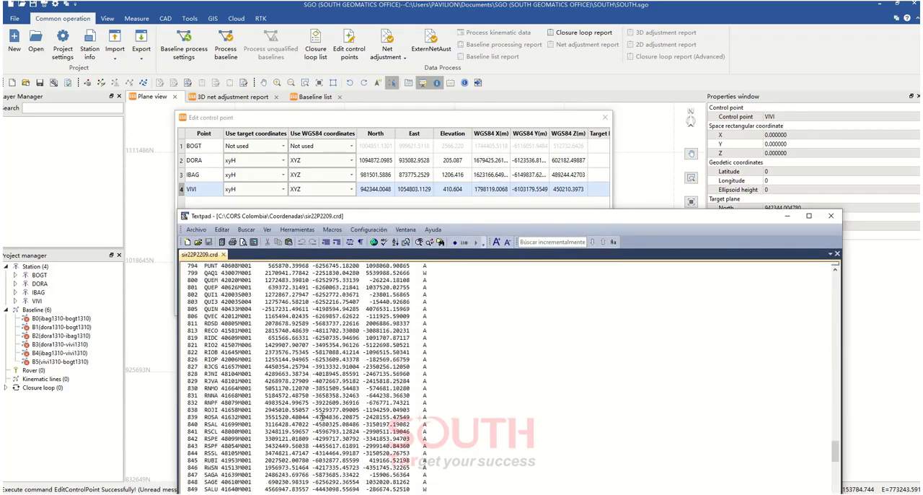
pyautogui.scroll(20, 318, 417)
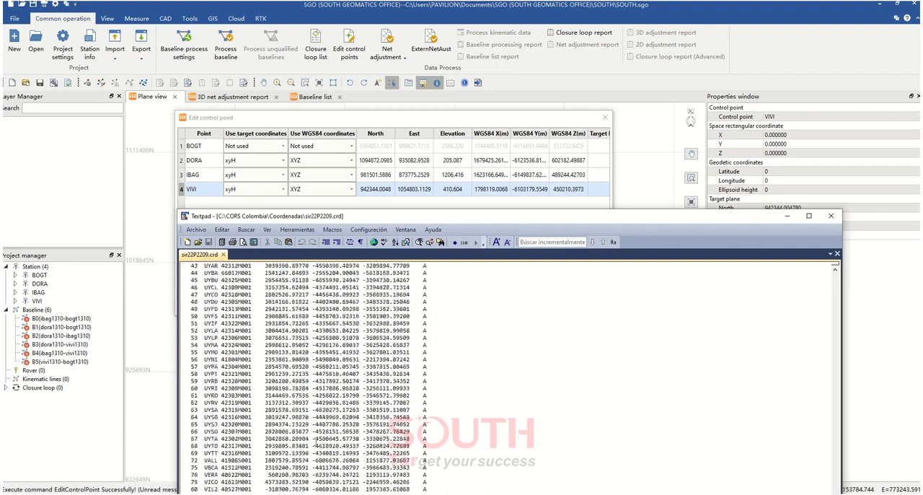
pyautogui.scroll(-6, 280, 449)
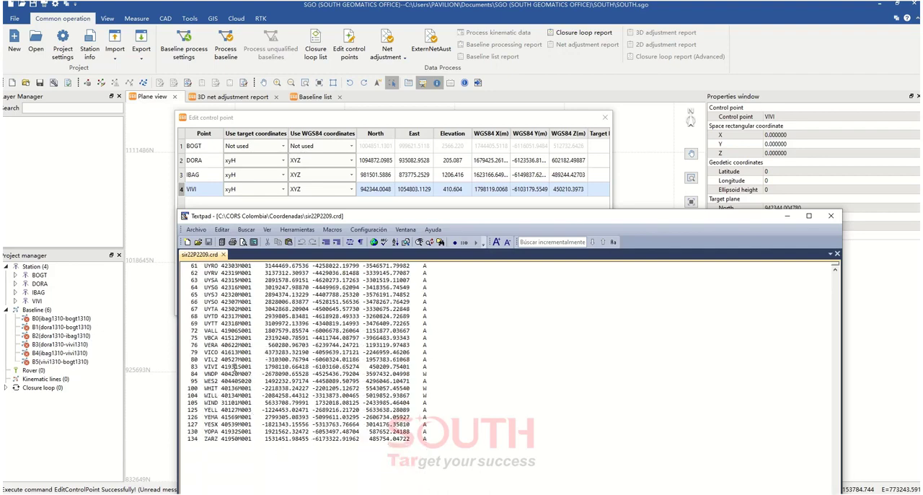
pyautogui.moveTo(265, 369); pyautogui.dragTo(311, 367)
pyautogui.hotkey('ctrl', 'c')
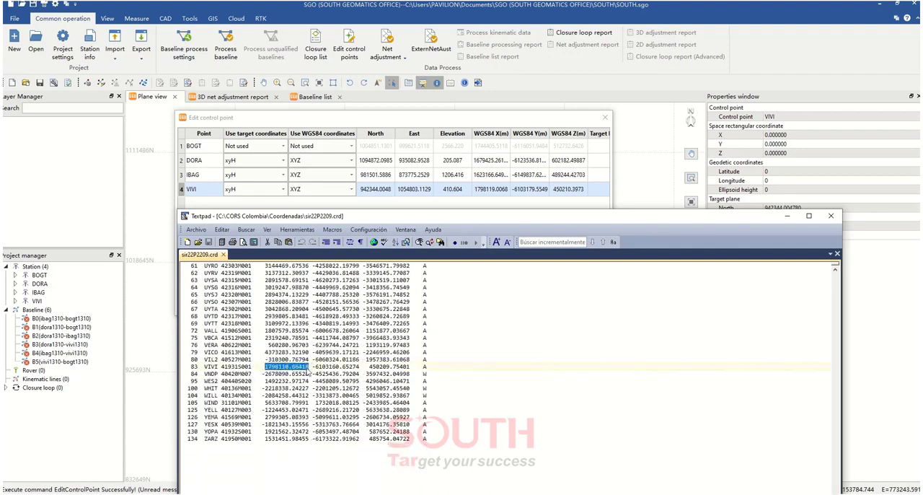
pyautogui.doubleClick(496, 190)
pyautogui.hotkey('ctrl', 'v')
pyautogui.press('Return')
# Copy VIVI's Y coordinate -6103160.65274 from the TextPad coordinate file into its WGS84 Y in SGO
pyautogui.hotkey('alt', 'Tab')
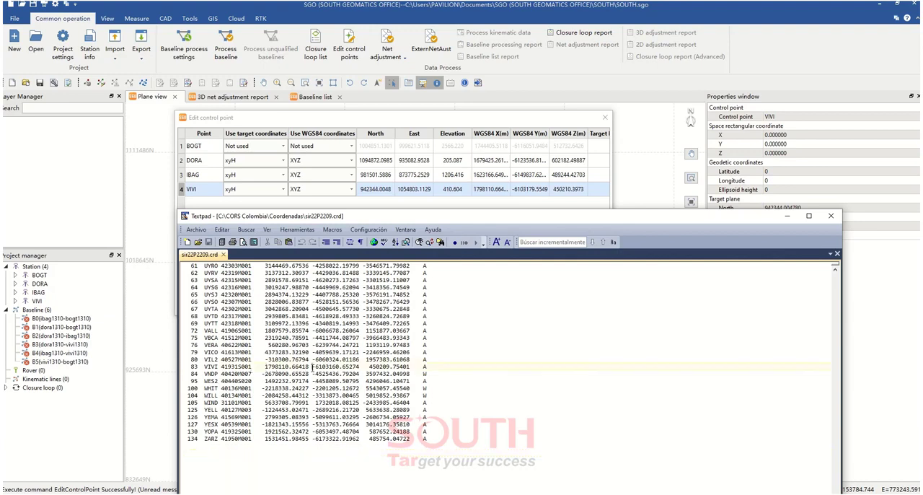
pyautogui.moveTo(313, 366); pyautogui.dragTo(358, 369)
pyautogui.hotkey('ctrl', 'c')
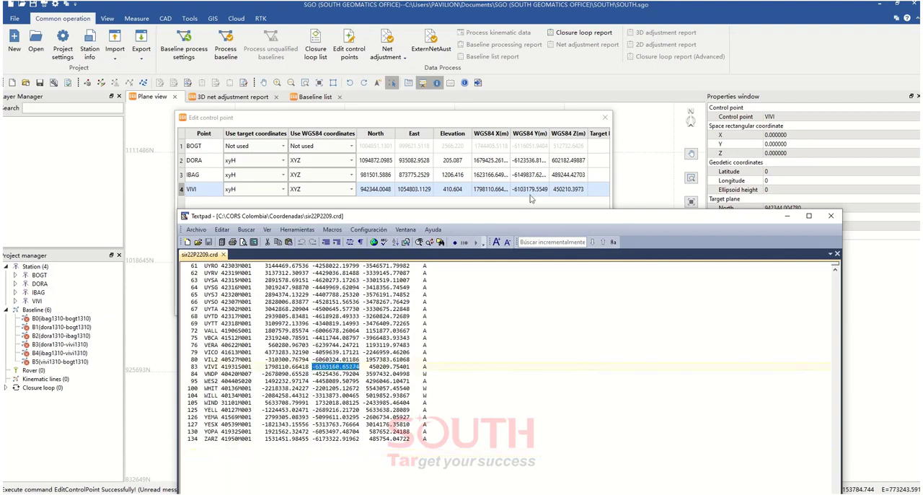
pyautogui.doubleClick(534, 191)
pyautogui.hotkey('ctrl', 'v')
pyautogui.press('Tab')
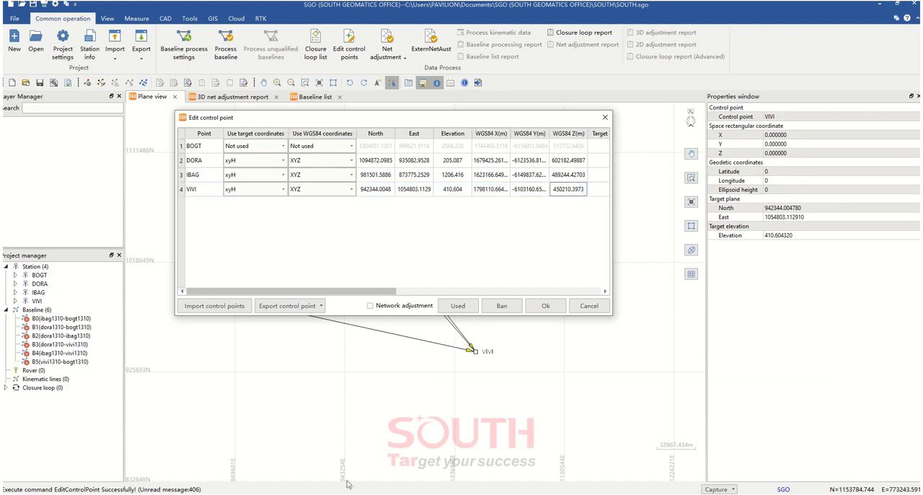
# Copy VIVI's Z coordinate 450209.75401 from the TextPad coordinate file into its WGS84 Z in SGO and accept the control point edits
pyautogui.hotkey('alt', 'Tab')
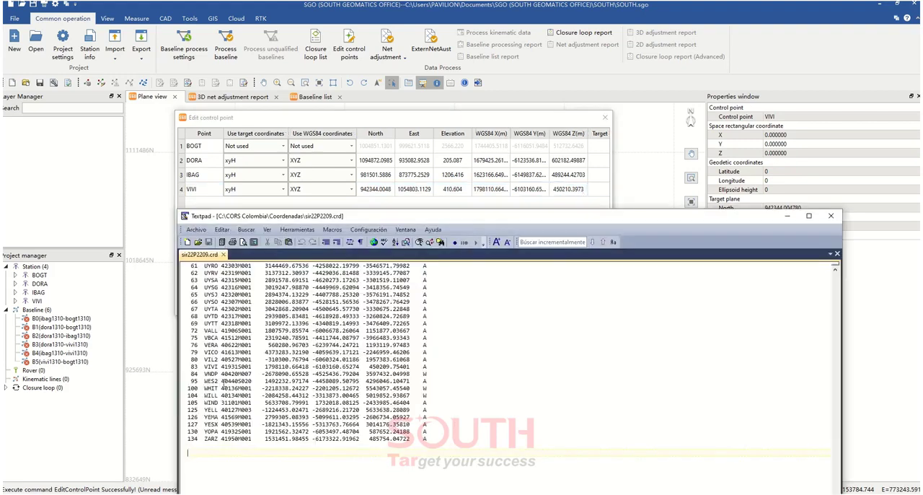
pyautogui.moveTo(363, 367); pyautogui.dragTo(406, 368)
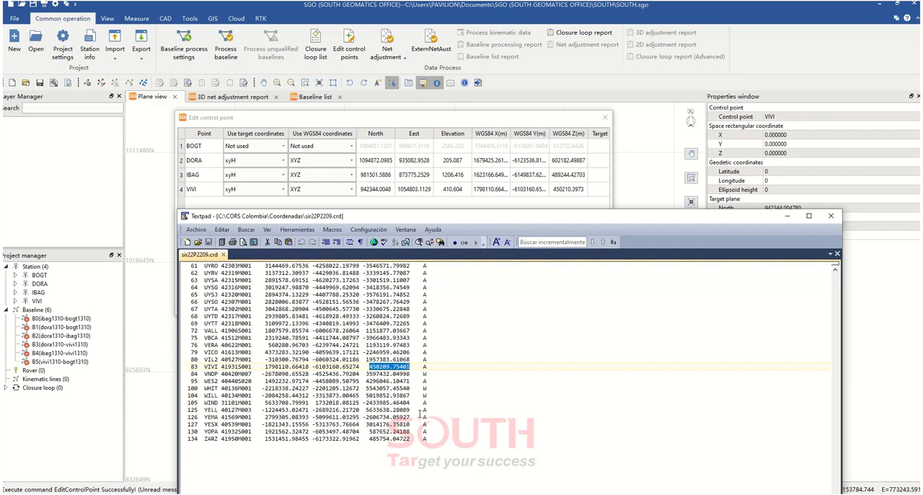
pyautogui.click(563, 191)
pyautogui.click(564, 191)
pyautogui.write('450209.75401')
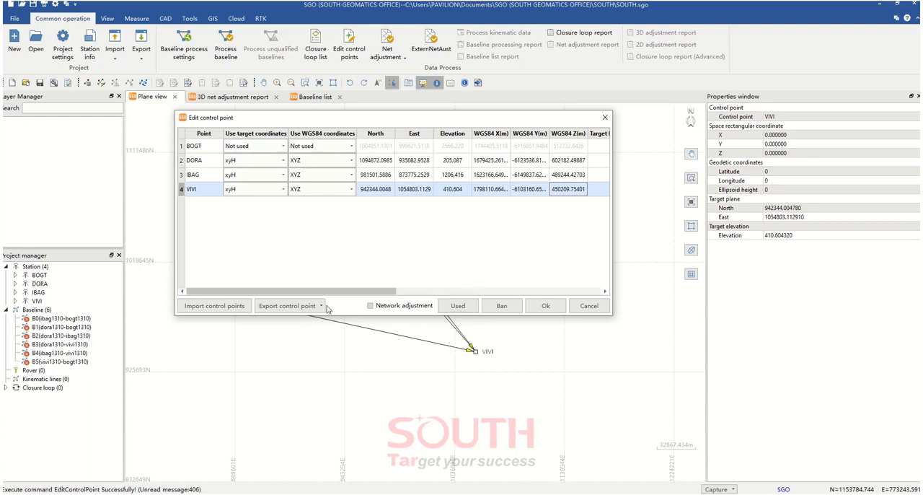
pyautogui.click(546, 306)
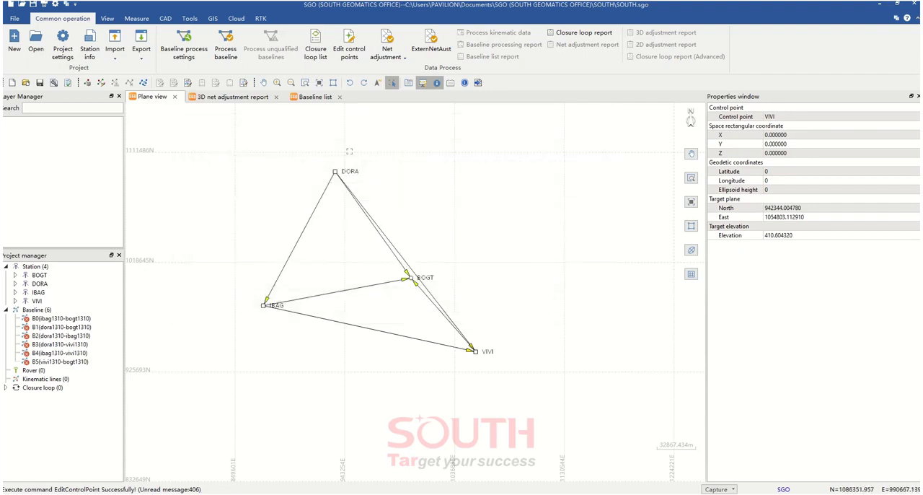
# Reopen the control point editor and export the control points to C:\CORS Colombia as the text file Puntos de control
pyautogui.click(350, 51)
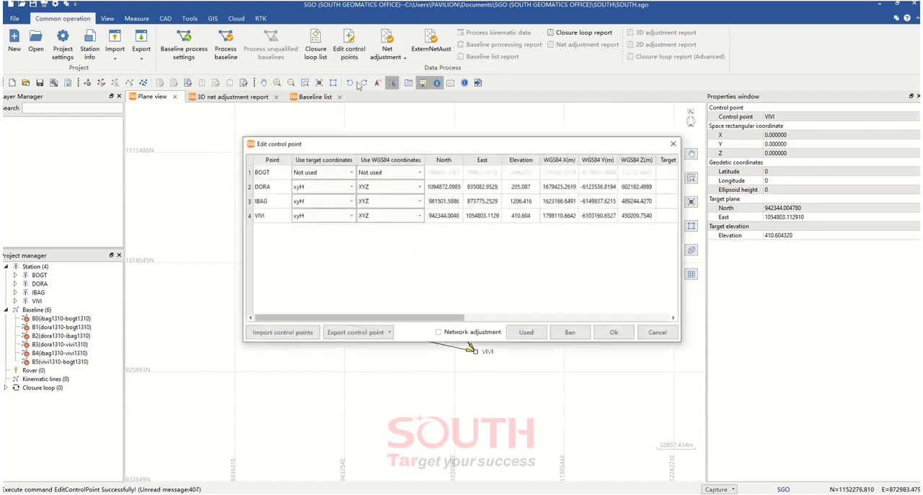
pyautogui.moveTo(424, 147); pyautogui.dragTo(347, 149)
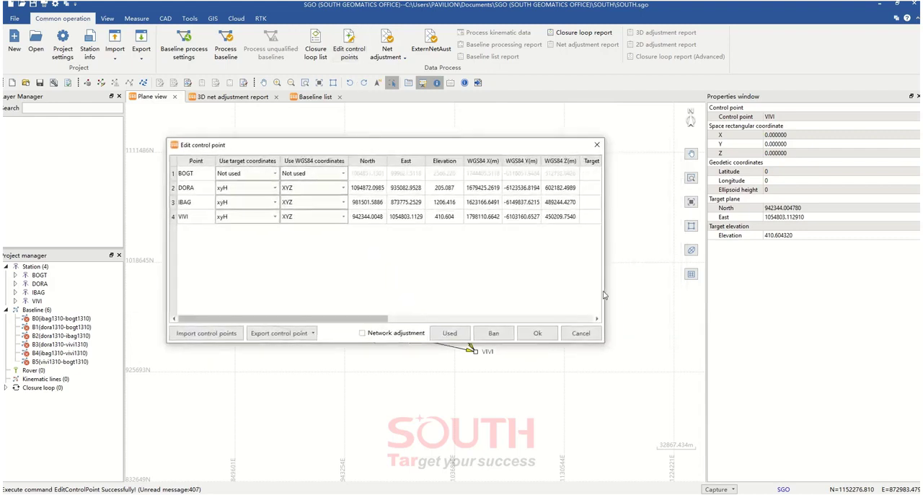
pyautogui.moveTo(606, 291); pyautogui.dragTo(686, 292)
pyautogui.click(292, 334)
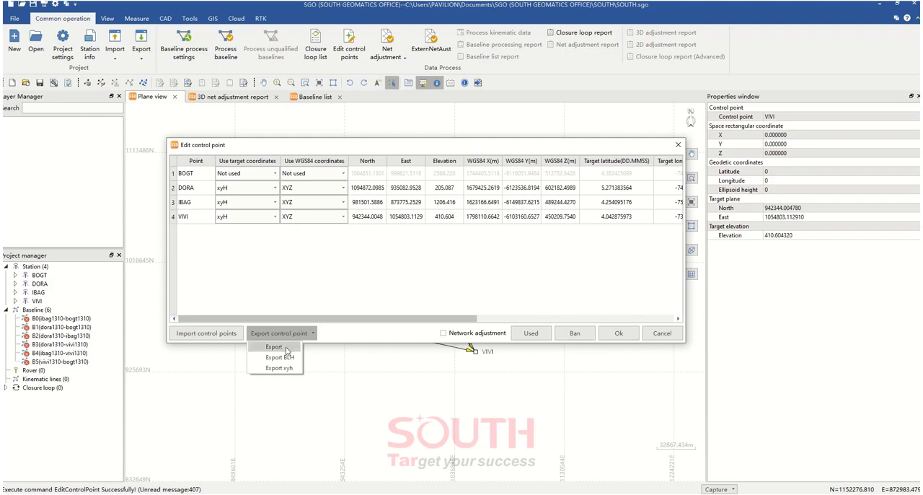
pyautogui.click(287, 351)
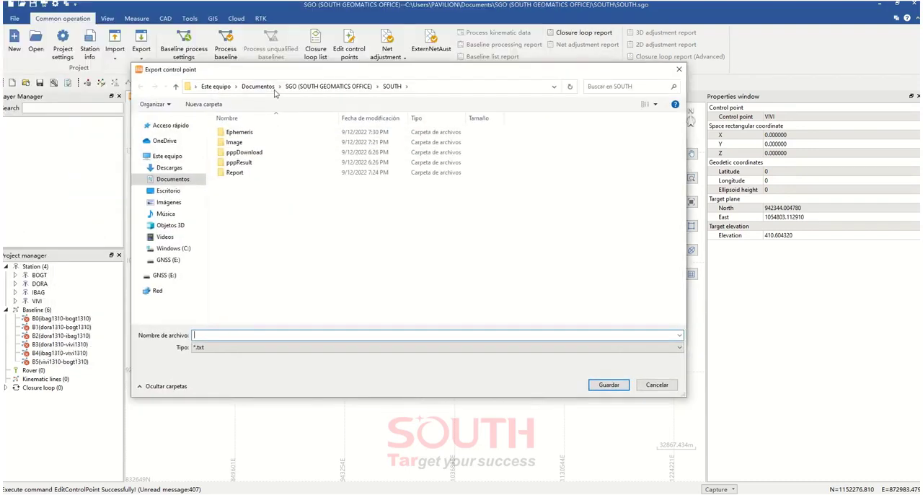
pyautogui.click(182, 249)
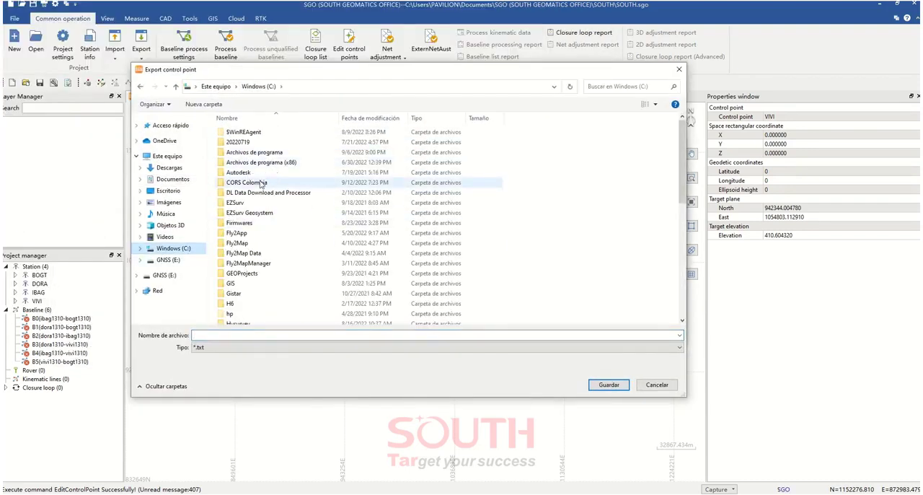
pyautogui.doubleClick(260, 182)
pyautogui.click(221, 335)
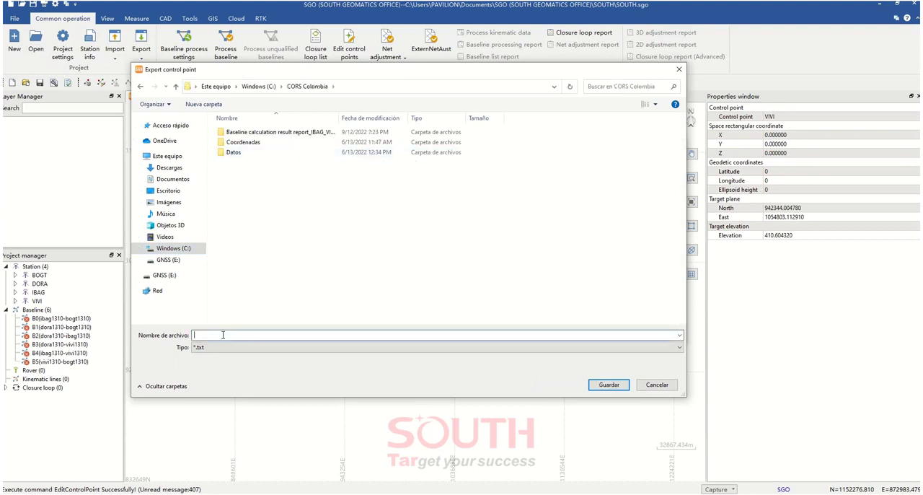
pyautogui.write('Puntos de control')
pyautogui.click(608, 385)
pyautogui.click(461, 256)
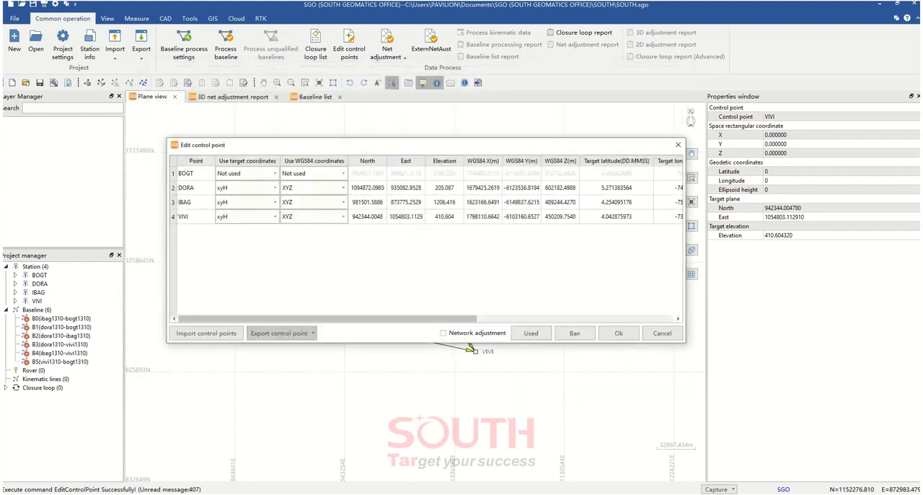
# Open the exported Puntos de control.txt from the CORS Colombia folder in TextPad, review the station coordinates, and close it
pyautogui.hotkey('alt', 'Tab')
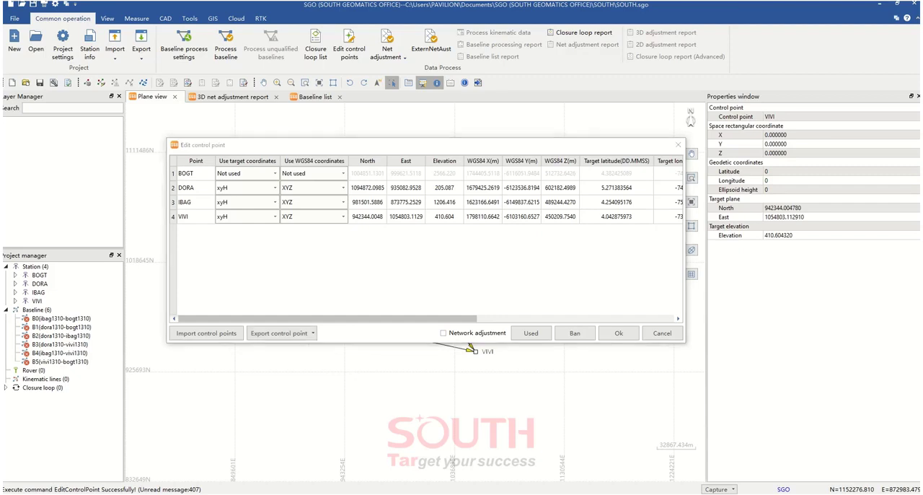
pyautogui.moveTo(2, 180); pyautogui.dragTo(370, 91)
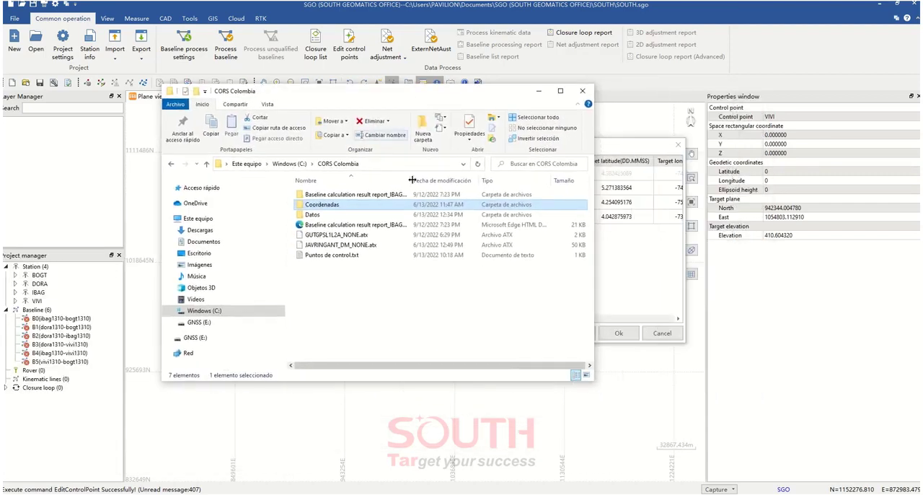
pyautogui.click(342, 259)
pyautogui.rightClick(345, 261)
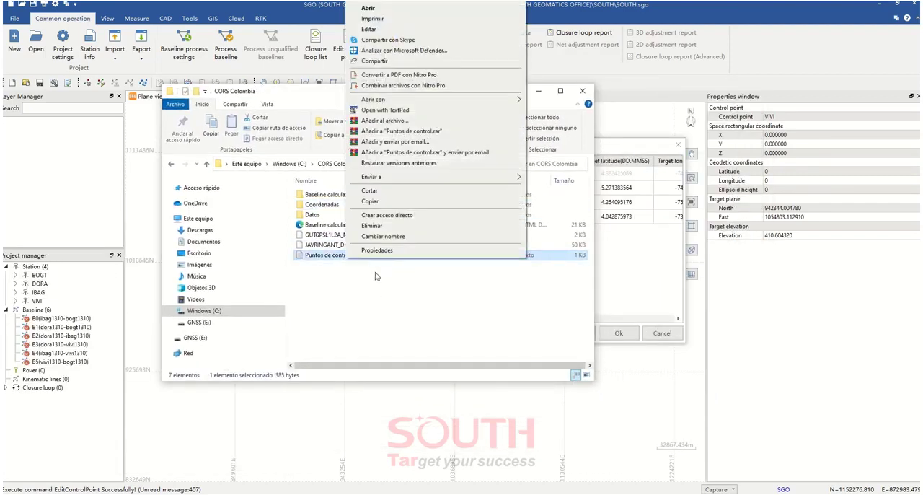
pyautogui.click(385, 110)
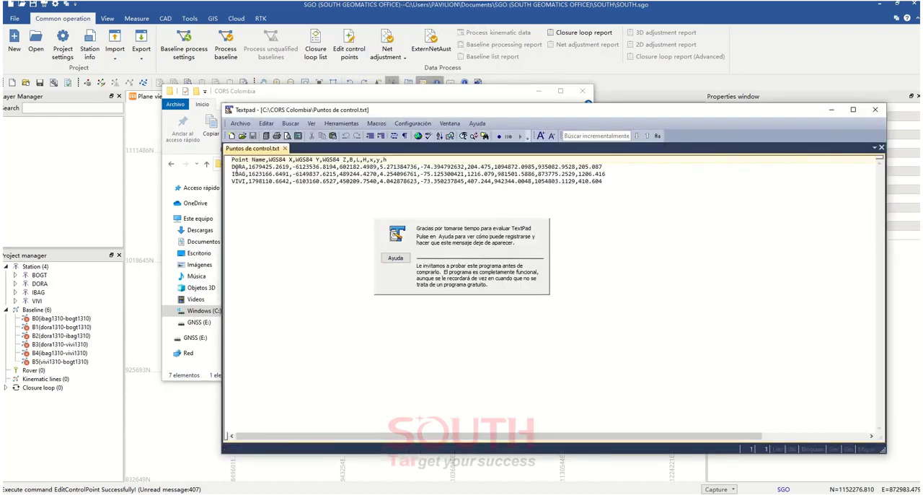
pyautogui.click(242, 176)
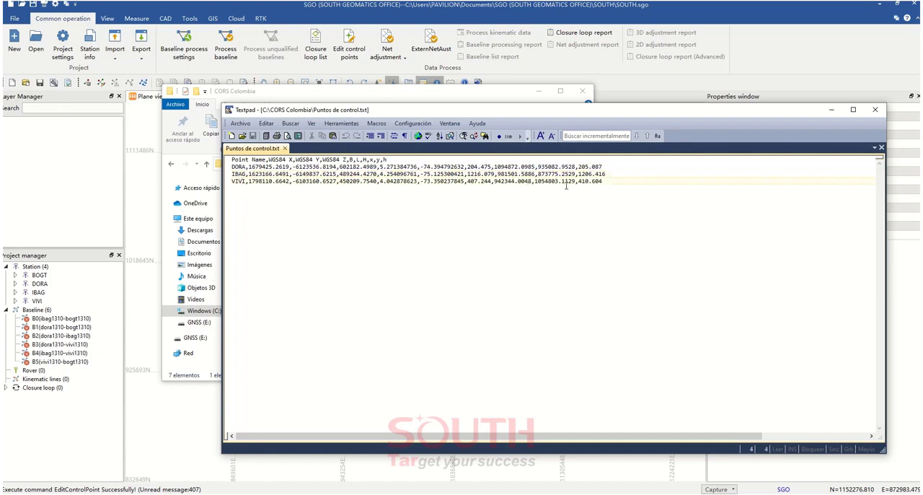
pyautogui.click(875, 110)
pyautogui.click(538, 91)
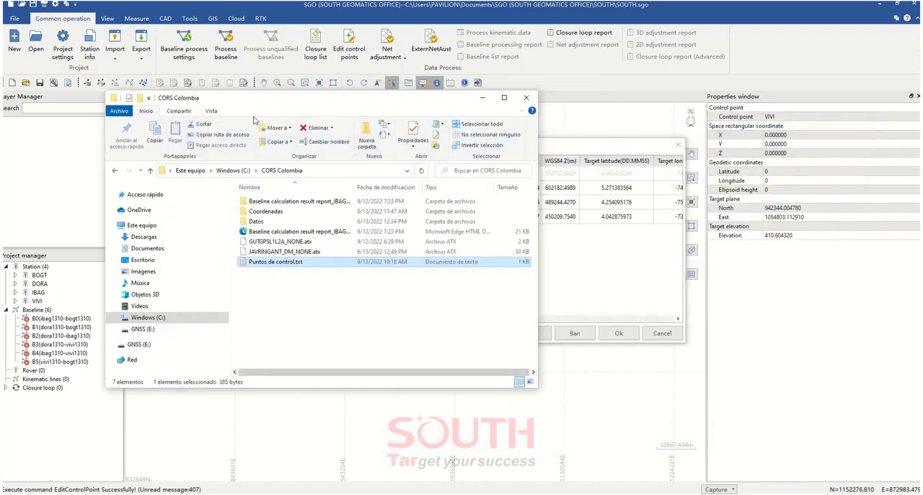
# View the control point import options and their file browser, leave without importing, and accept the control point editor
pyautogui.moveTo(369, 148); pyautogui.dragTo(388, 137)
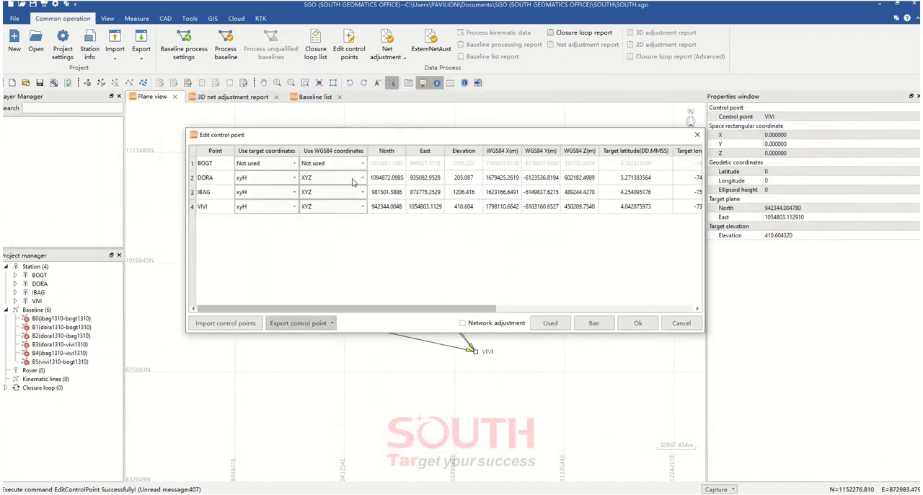
pyautogui.click(225, 322)
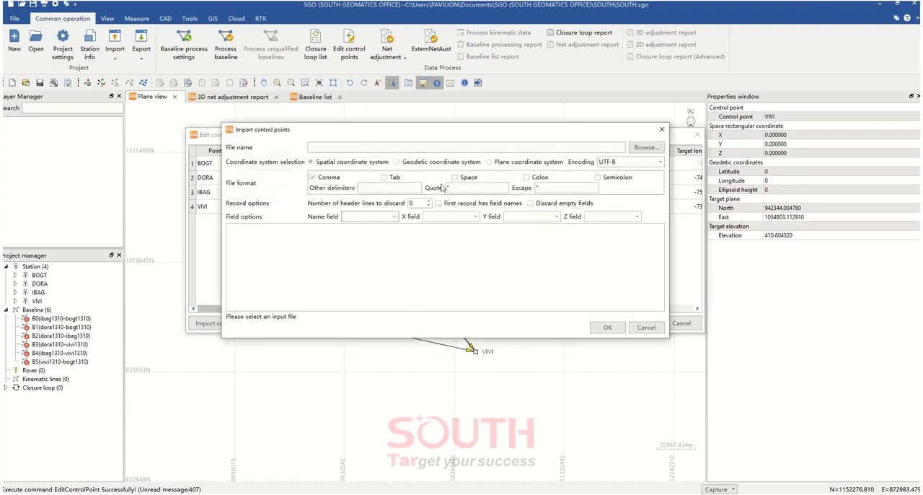
pyautogui.click(646, 147)
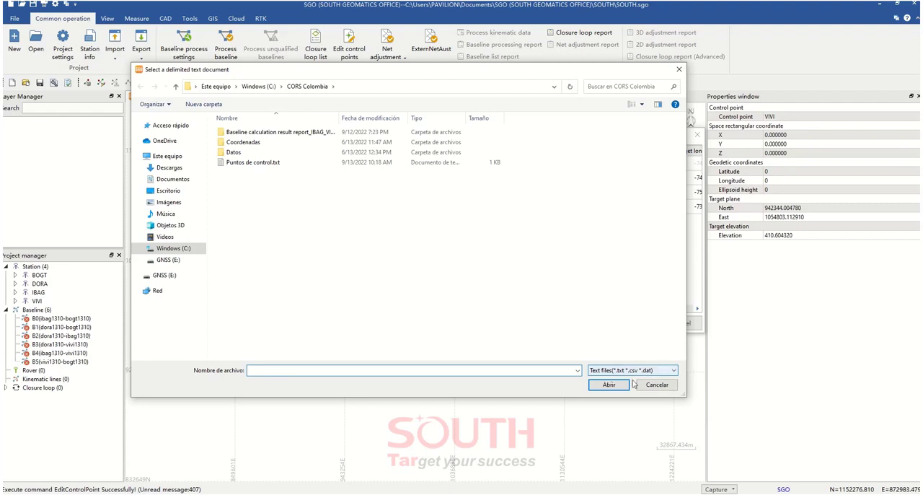
pyautogui.click(656, 385)
pyautogui.click(649, 329)
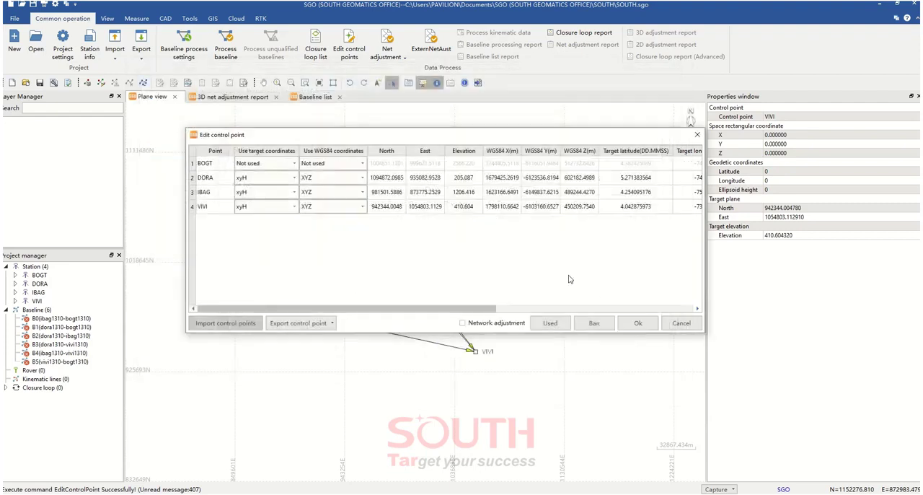
pyautogui.click(639, 329)
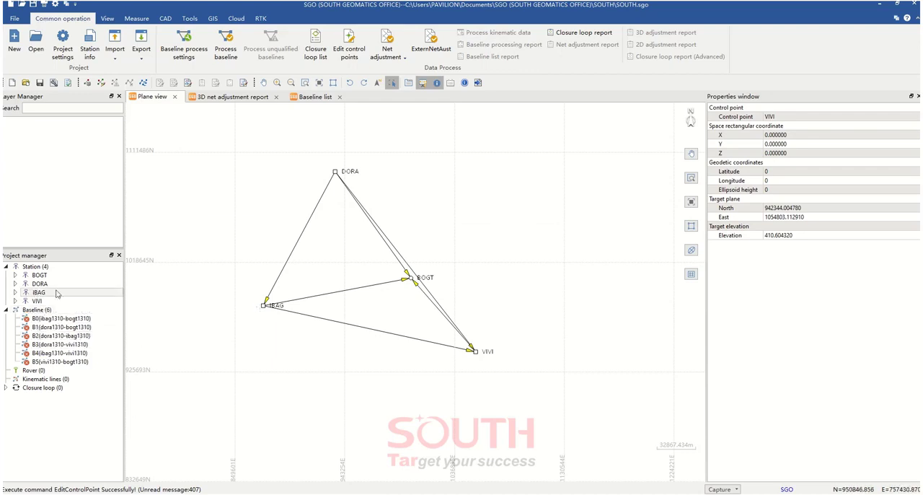
pyautogui.scroll(5, 334, 173)
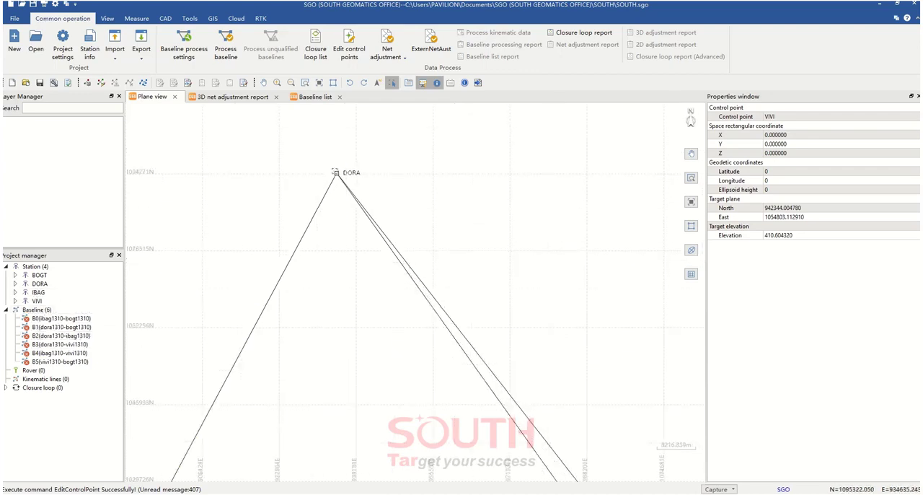
pyautogui.scroll(-5, 352, 188)
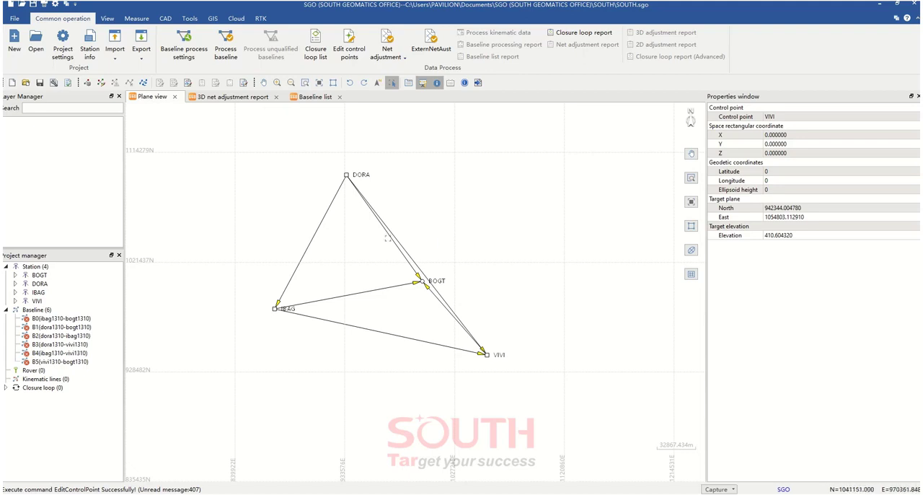
pyautogui.moveTo(356, 269); pyautogui.dragTo(352, 274)
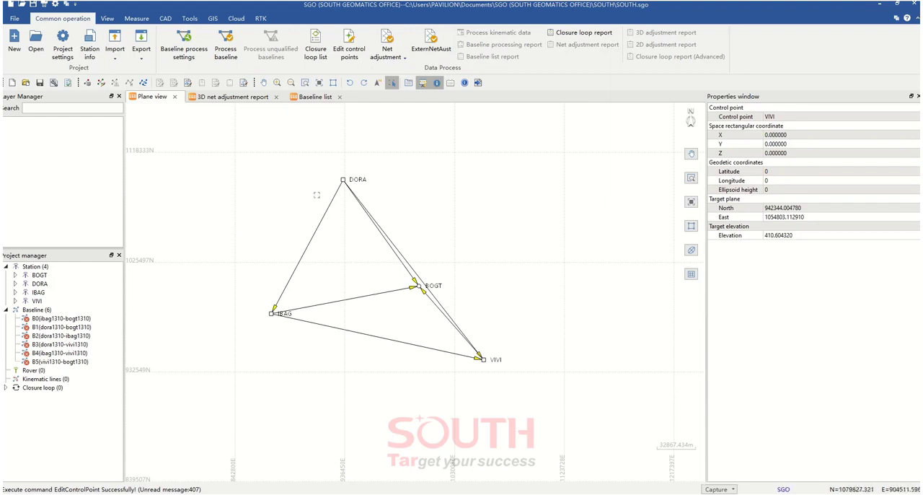
# Open the baseline process settings, enlarge the window, and examine the minimum epoch, cycle slip method and mask angle
pyautogui.click(191, 55)
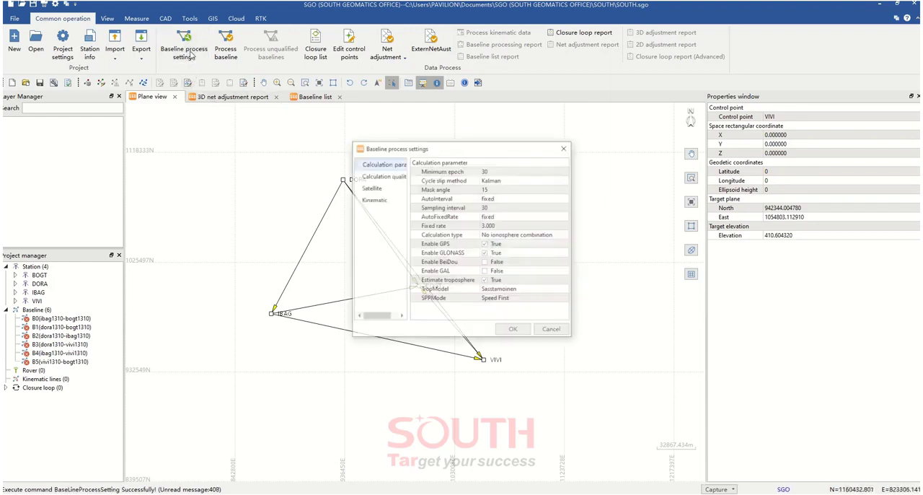
pyautogui.moveTo(463, 150); pyautogui.dragTo(618, 113)
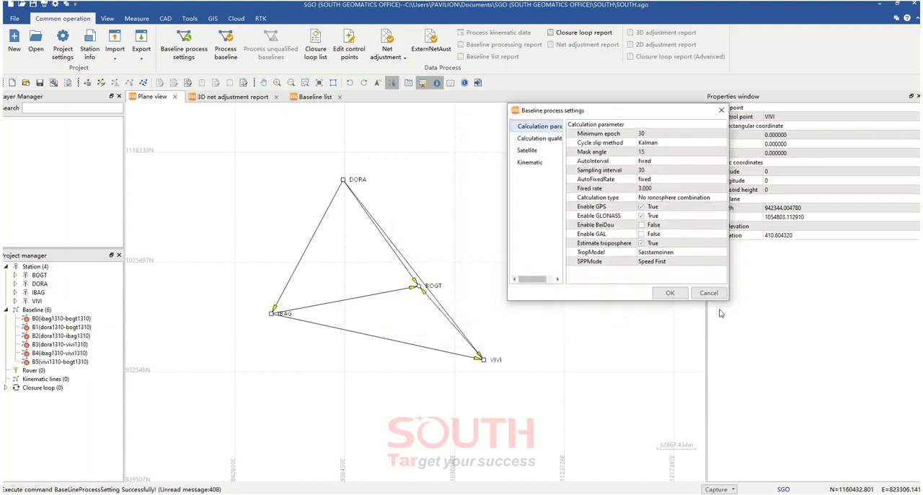
pyautogui.moveTo(727, 298); pyautogui.dragTo(894, 457)
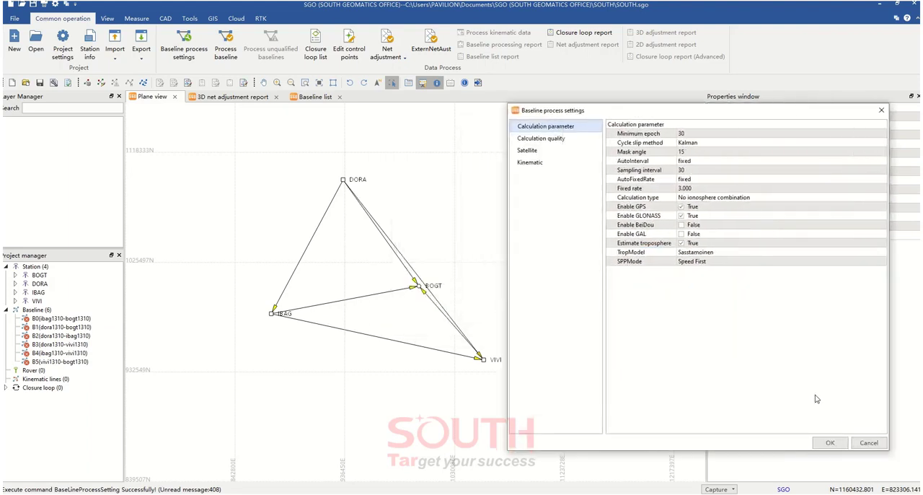
pyautogui.click(680, 143)
pyautogui.click(680, 134)
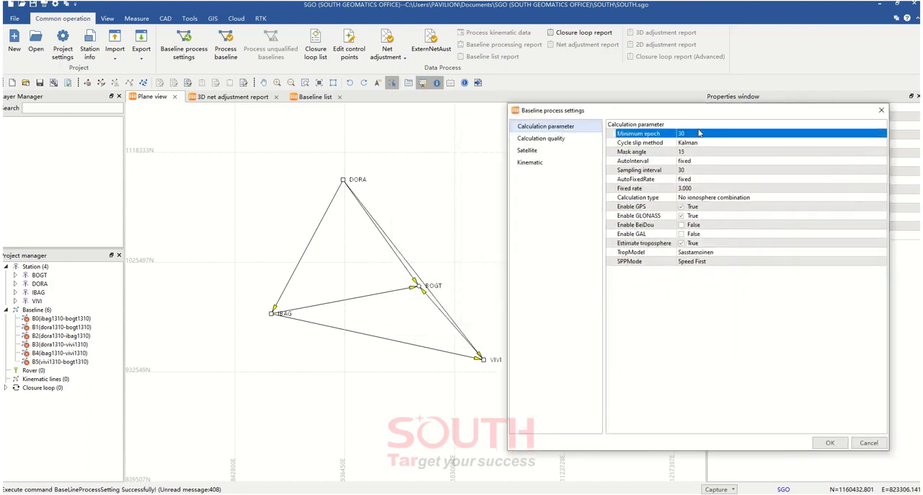
pyautogui.click(698, 125)
pyautogui.click(686, 152)
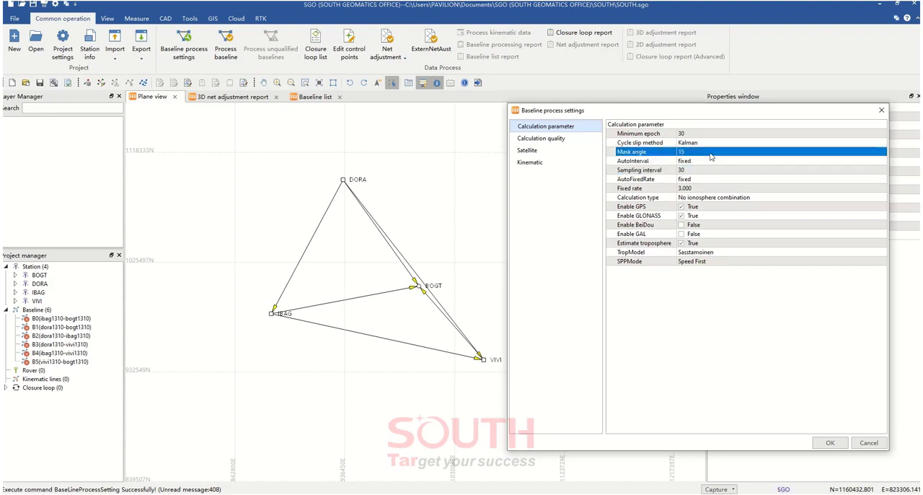
# Examine the AutoInterval choices, sampling interval, fixed rate and AutoFixedRate among the baseline calculation parameters
pyautogui.click(626, 162)
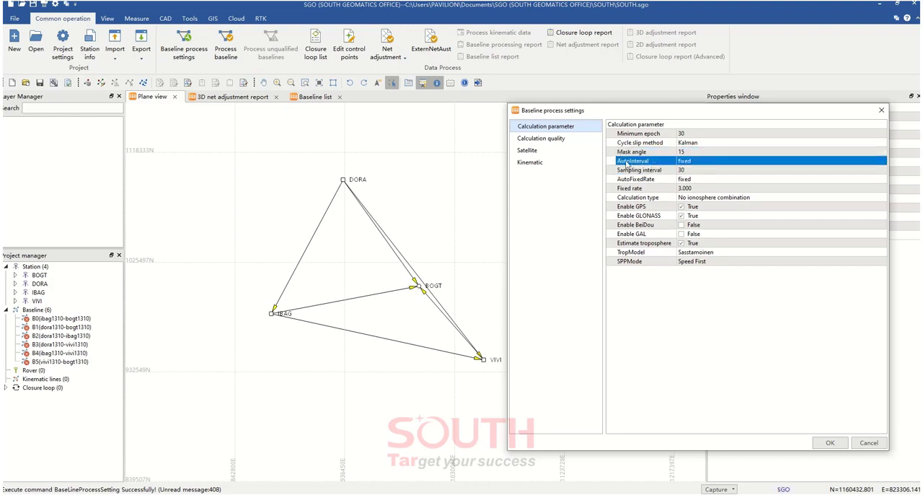
pyautogui.doubleClick(713, 164)
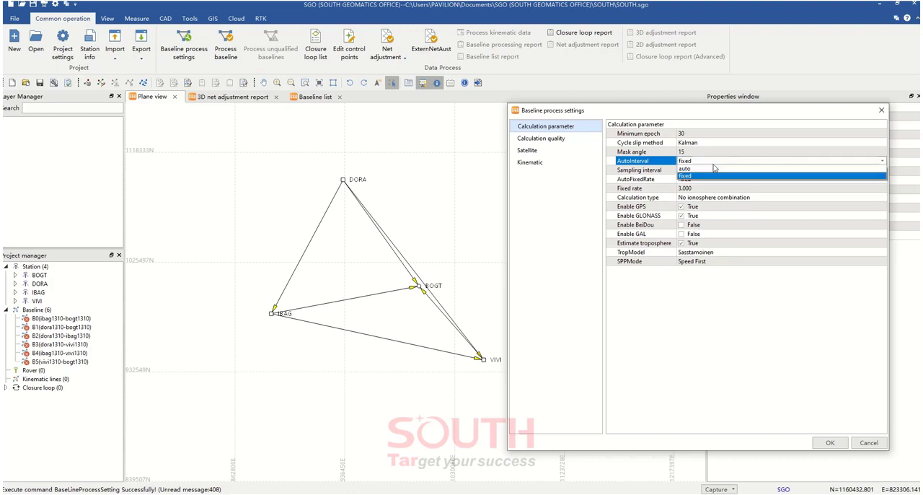
pyautogui.click(714, 165)
pyautogui.click(703, 172)
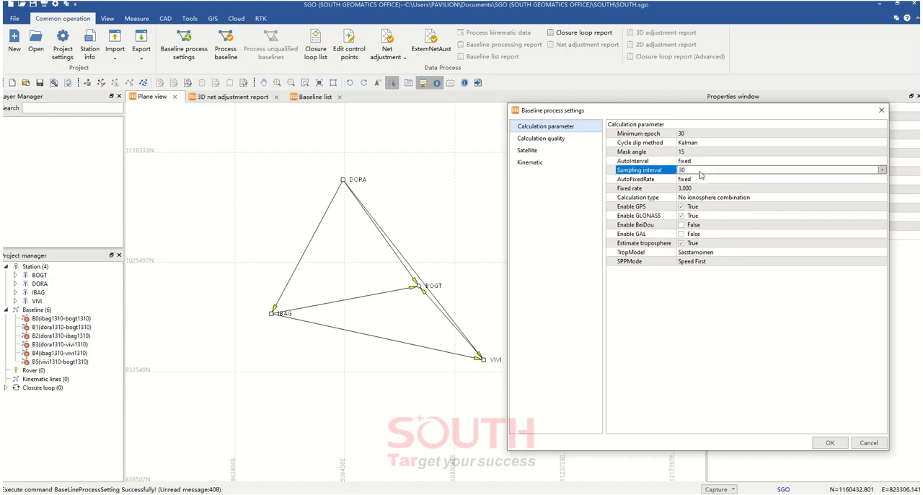
pyautogui.click(702, 173)
pyautogui.click(701, 175)
pyautogui.click(704, 188)
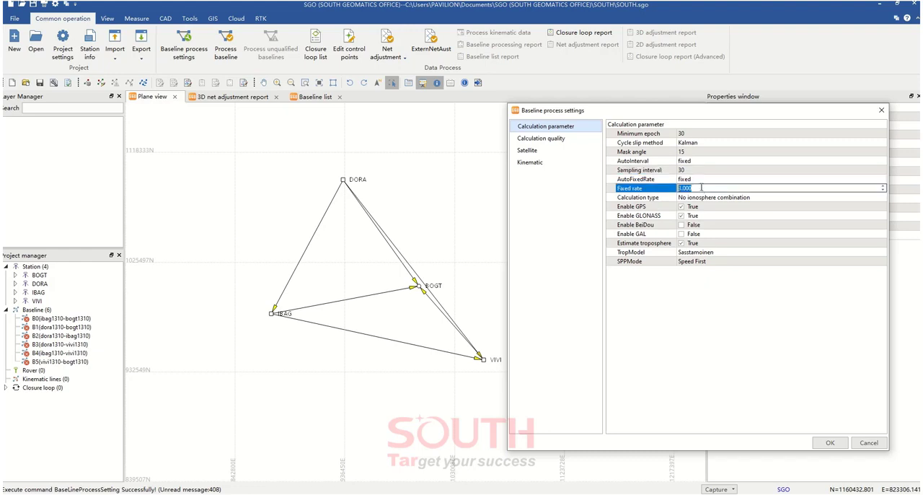
pyautogui.click(707, 181)
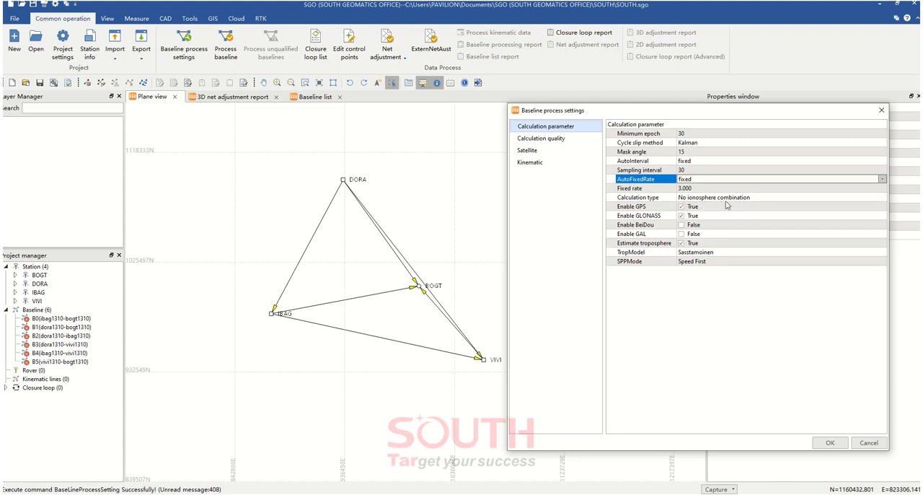
# View the available calculation types and the troposphere model in the baseline calculation parameters
pyautogui.click(760, 203)
pyautogui.click(760, 203)
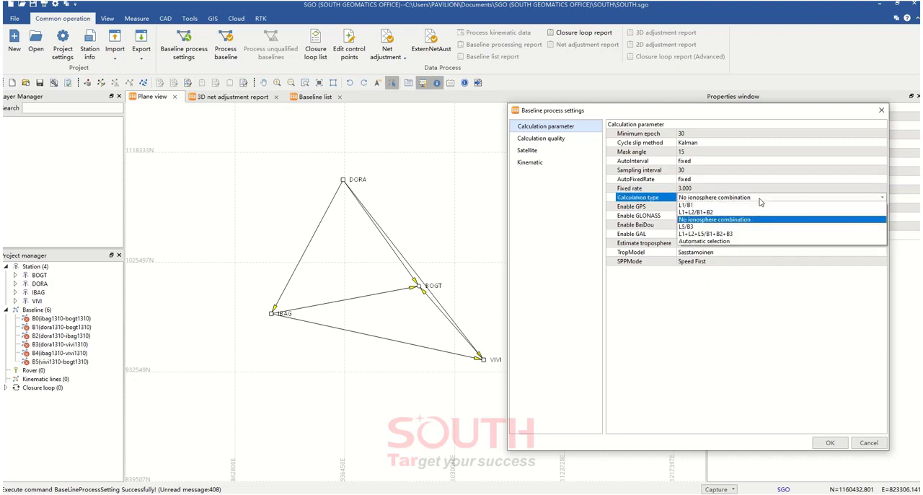
pyautogui.click(760, 201)
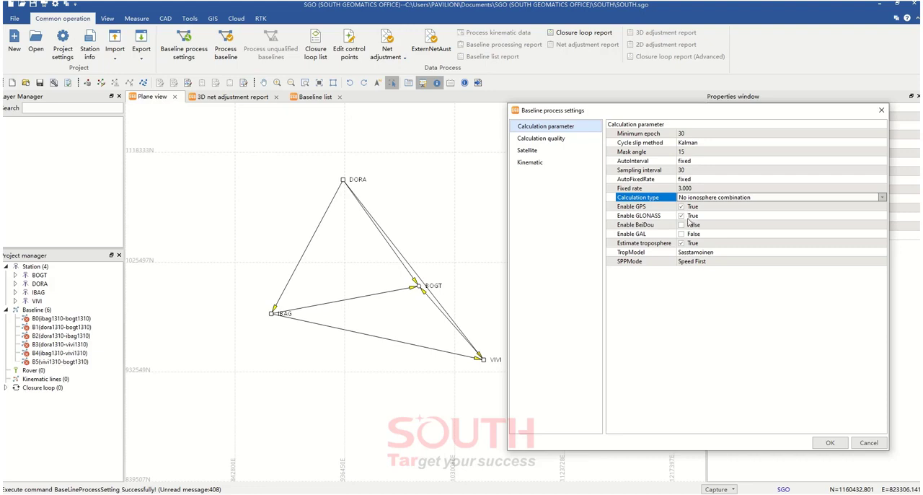
pyautogui.click(705, 254)
pyautogui.click(705, 262)
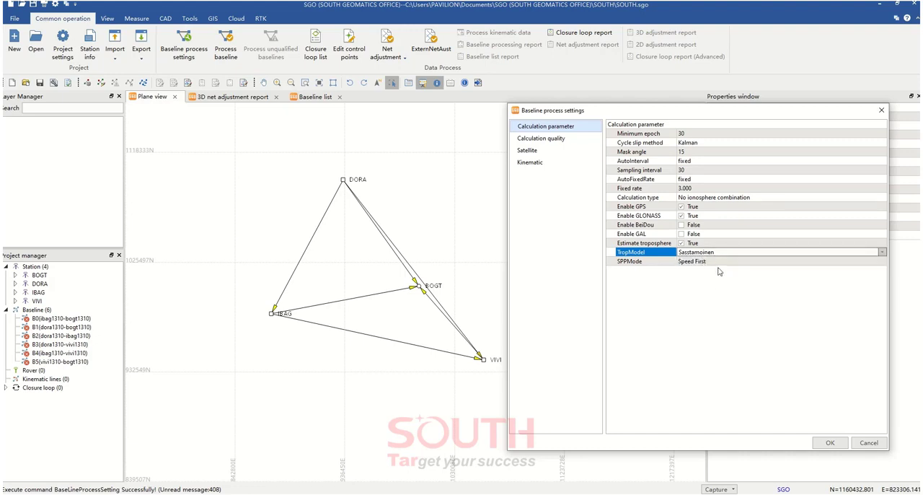
# View the SPPMode choices, keep Speed First, and accept the baseline process settings
pyautogui.moveTo(746, 113); pyautogui.dragTo(754, 97)
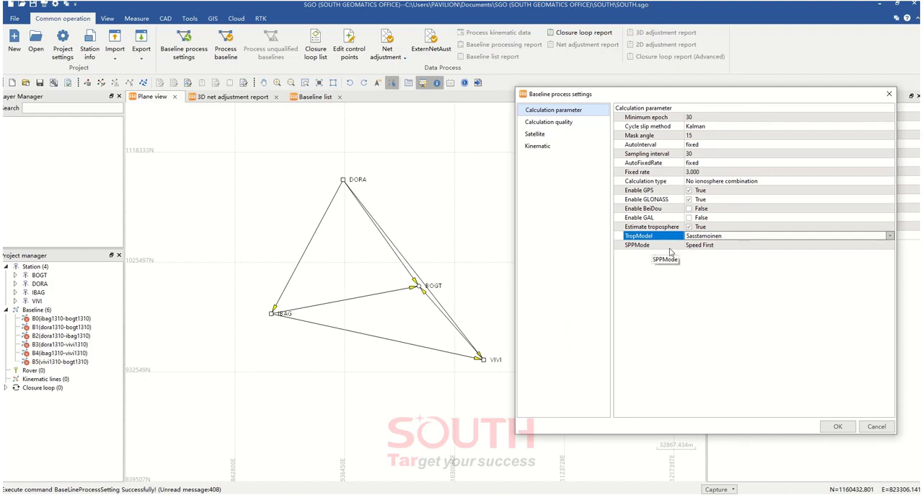
pyautogui.click(717, 249)
pyautogui.click(718, 249)
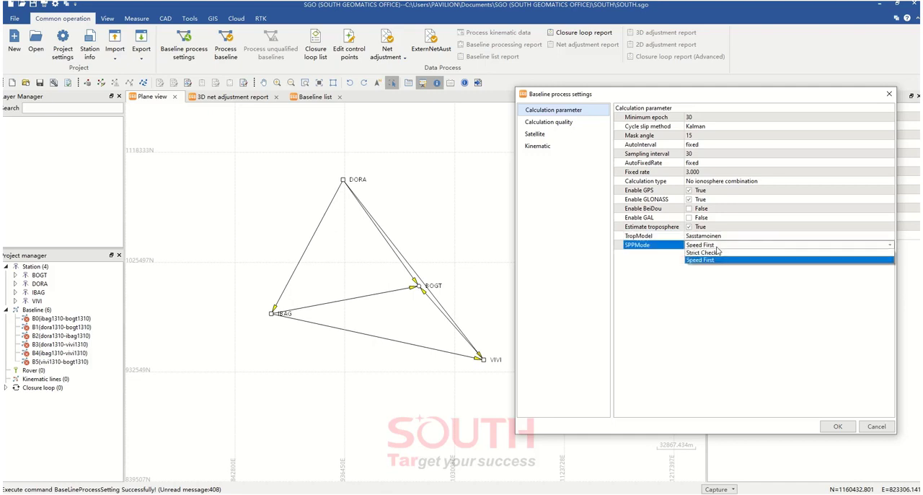
pyautogui.click(718, 250)
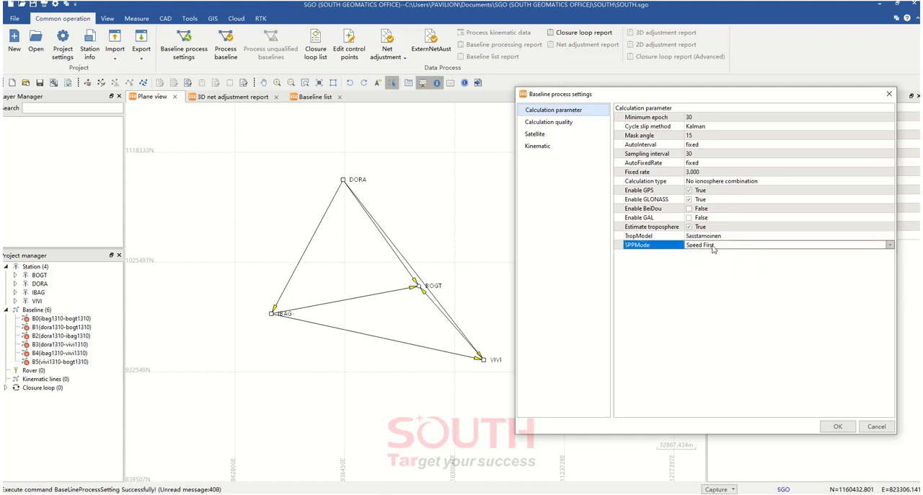
pyautogui.click(712, 249)
pyautogui.click(718, 262)
pyautogui.click(839, 427)
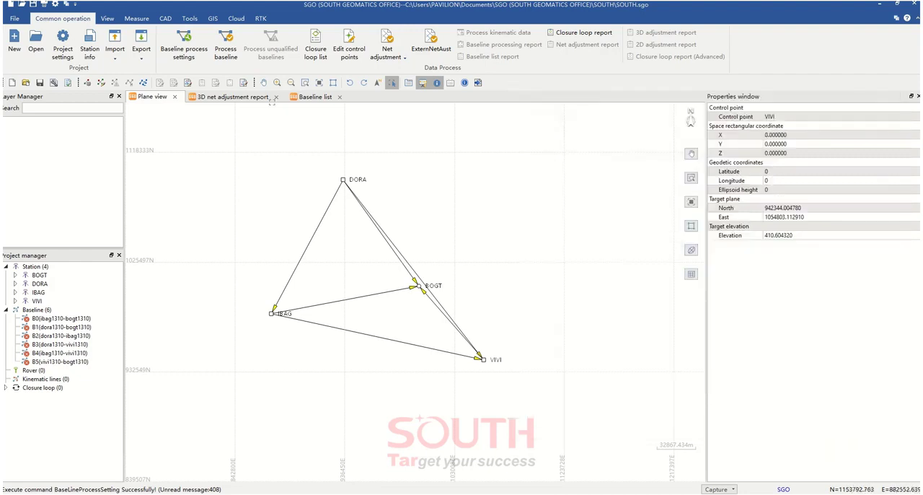
# Open baseline processing, widen its window to show all result columns, and process all listed baselines
pyautogui.click(219, 56)
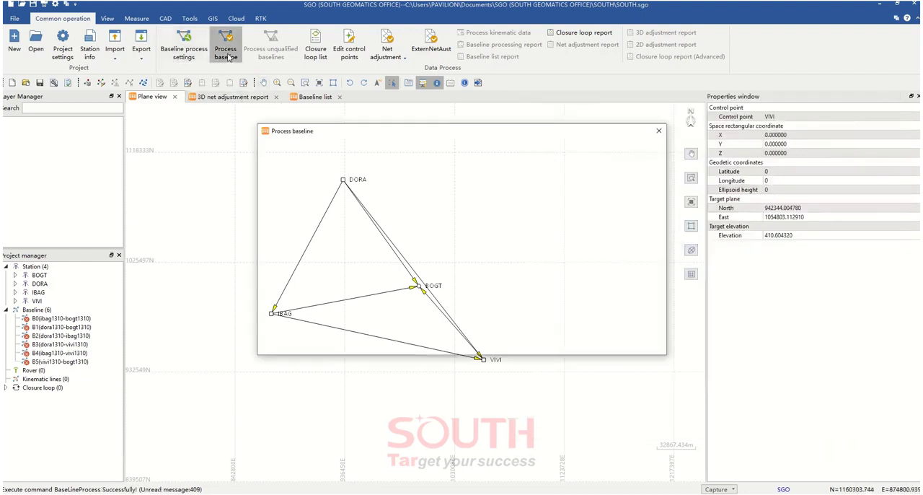
pyautogui.moveTo(303, 127); pyautogui.dragTo(126, 96)
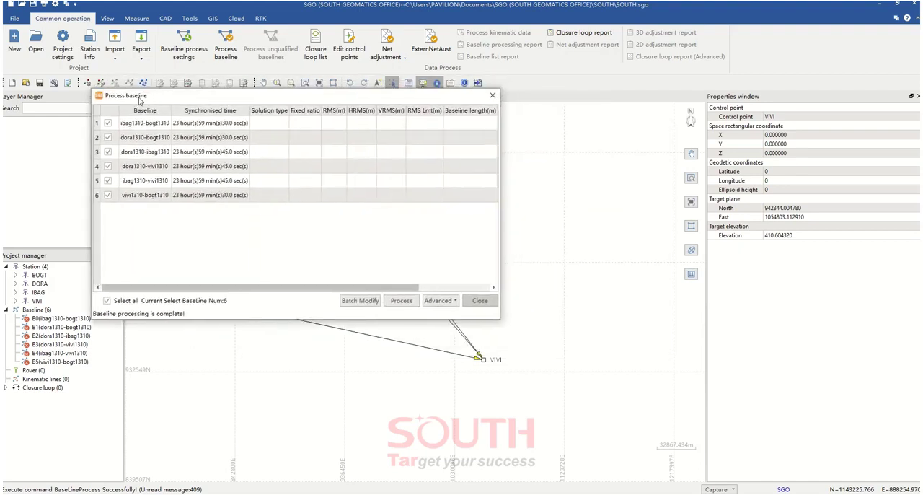
pyautogui.moveTo(502, 178); pyautogui.dragTo(740, 181)
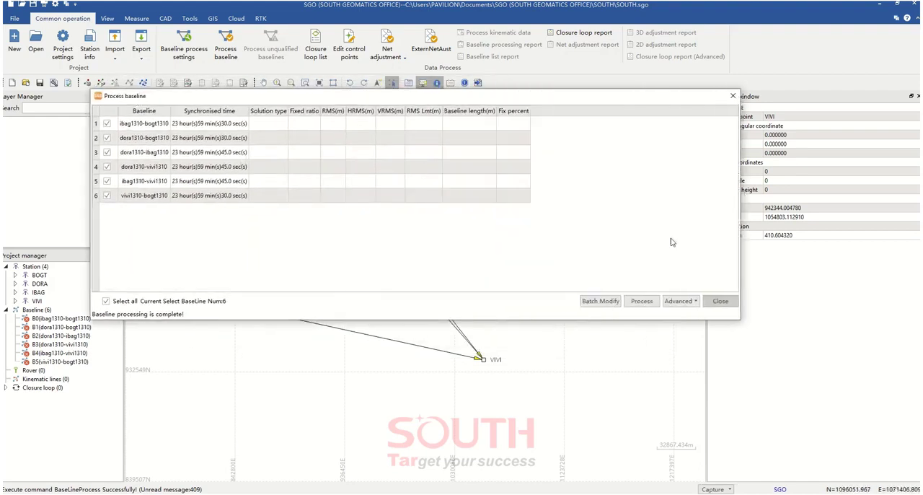
pyautogui.click(643, 301)
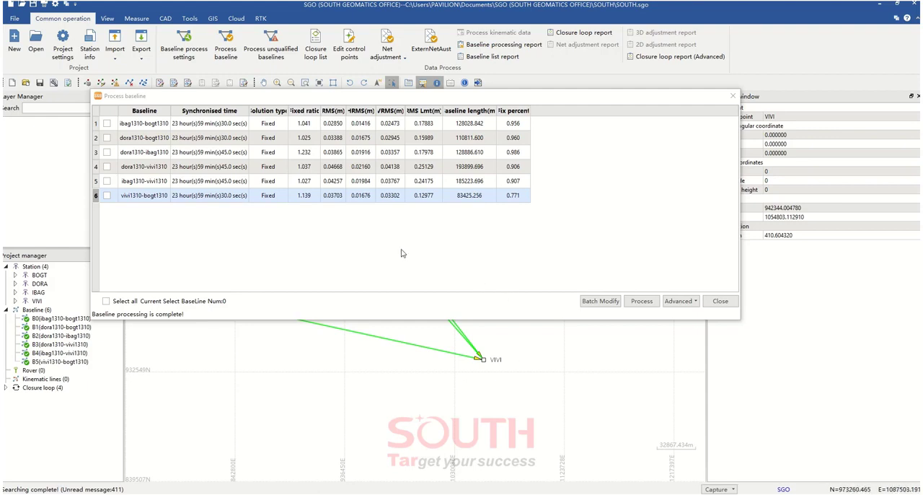
pyautogui.click(290, 112)
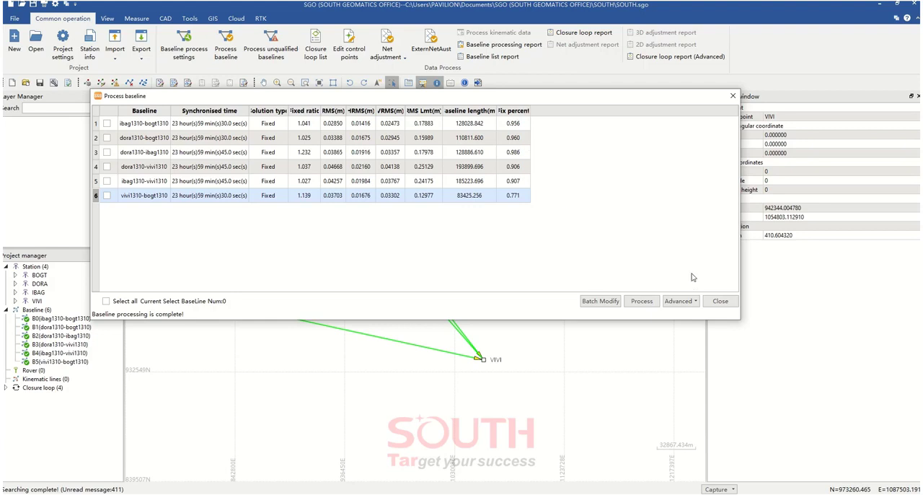
# Close the baseline processing window and select the DORA–VIVI baseline in the plane view to examine its parameters and solution
pyautogui.click(720, 301)
pyautogui.moveTo(422, 246); pyautogui.dragTo(425, 237)
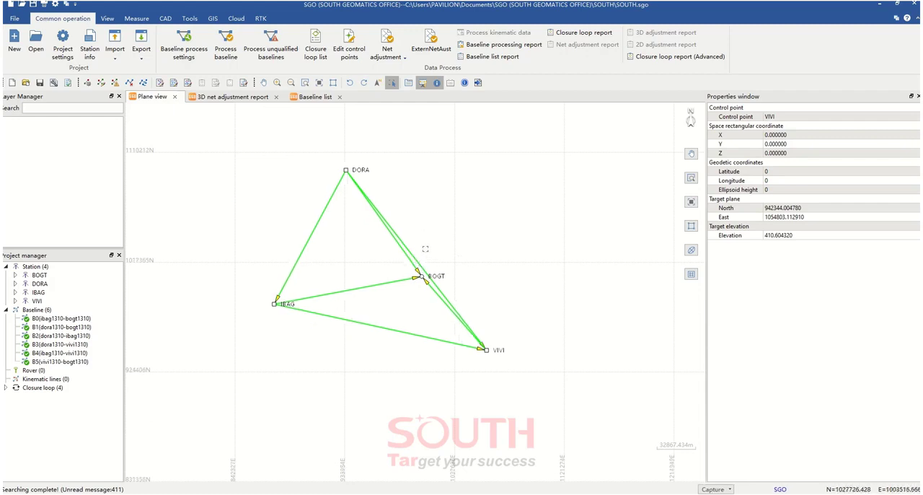
pyautogui.scroll(1, 415, 249)
pyautogui.scroll(-1, 415, 249)
pyautogui.moveTo(415, 248); pyautogui.dragTo(429, 230)
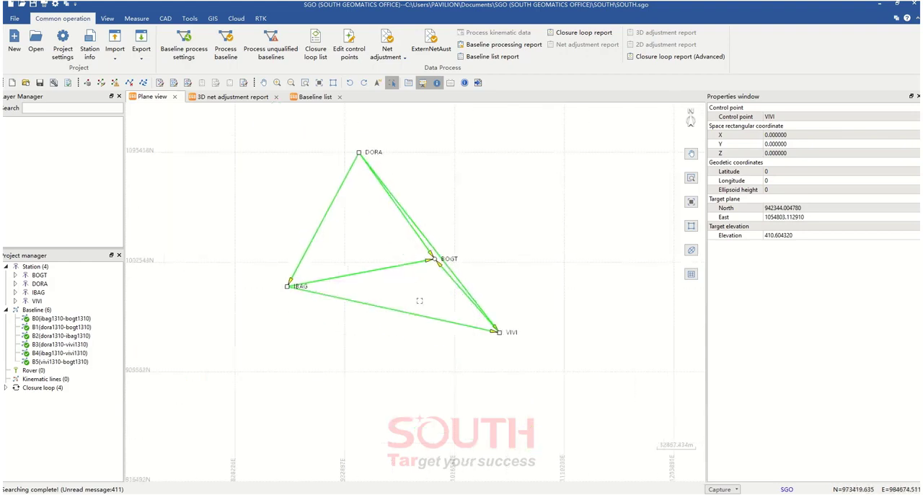
pyautogui.click(431, 243)
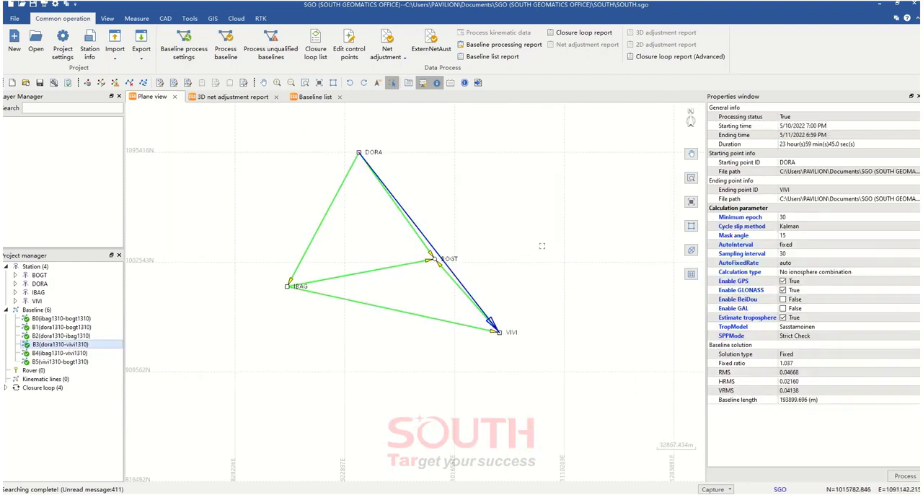
pyautogui.click(822, 249)
pyautogui.moveTo(821, 249); pyautogui.dragTo(825, 300)
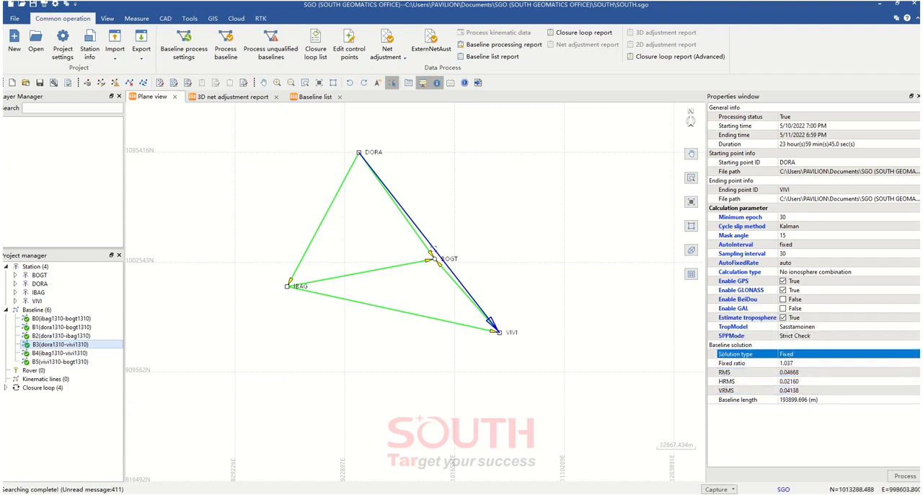
# Open the residual analysis of the DORA–VIVI baseline and examine the residual plots of the individual GPS satellites
pyautogui.rightClick(435, 249)
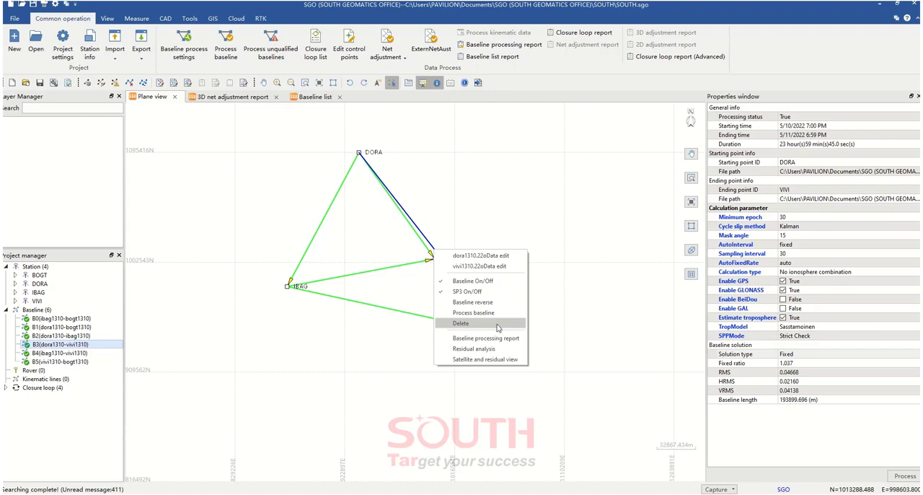
pyautogui.click(494, 349)
pyautogui.scroll(2, 417, 297)
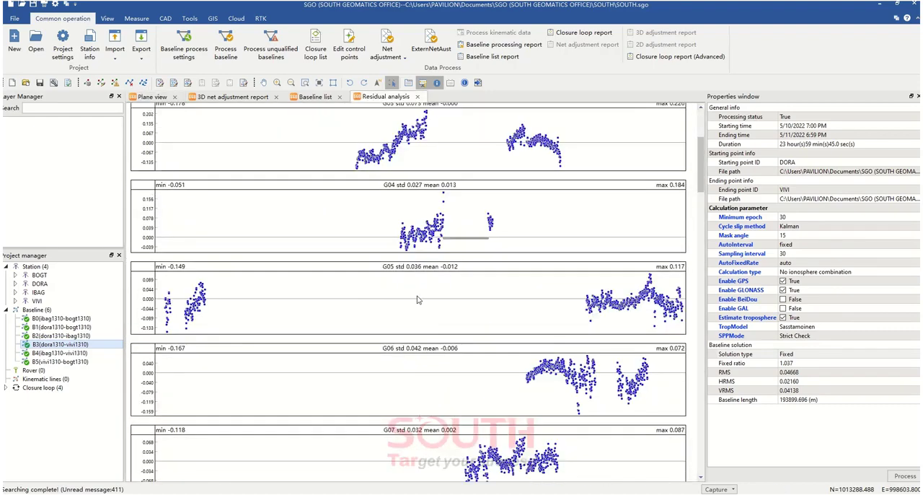
pyautogui.scroll(-3, 416, 321)
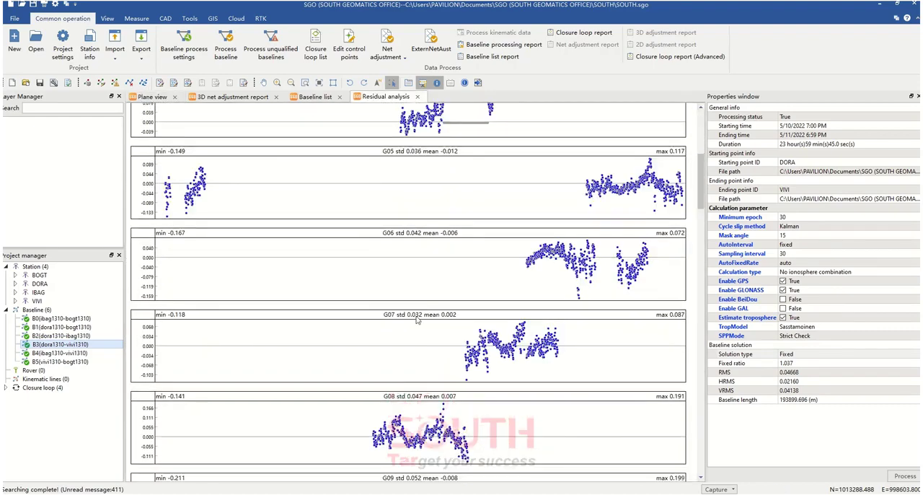
pyautogui.scroll(-2, 416, 320)
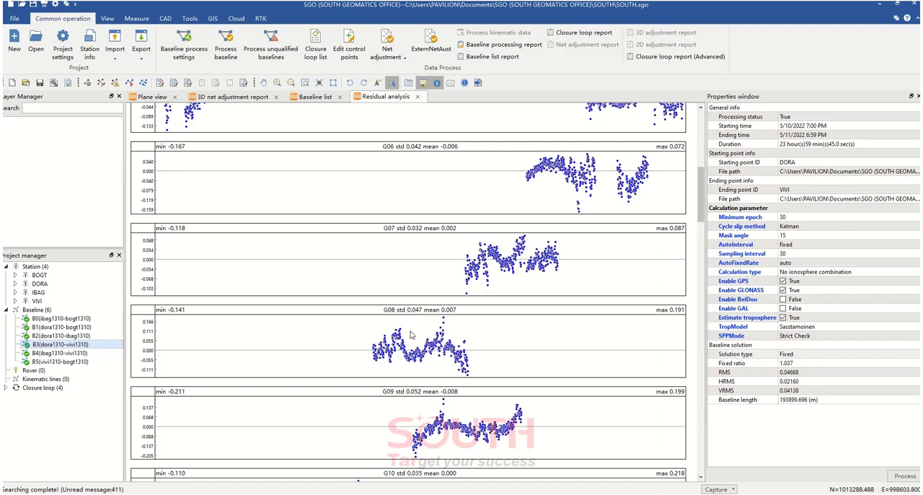
pyautogui.scroll(-6, 411, 334)
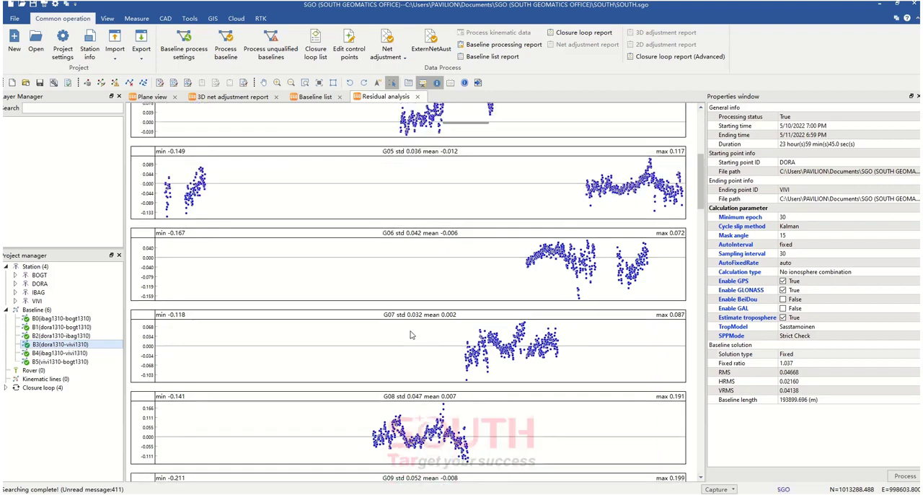
# Open the satellite and residual view of the DORA–VIVI baseline and look at the Forbid and Recover options on satellite G04
pyautogui.click(310, 98)
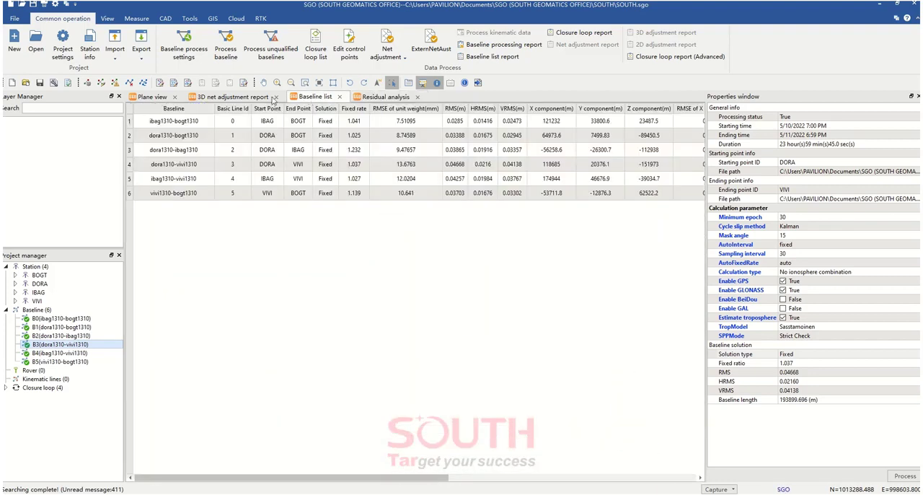
pyautogui.click(242, 98)
pyautogui.click(152, 96)
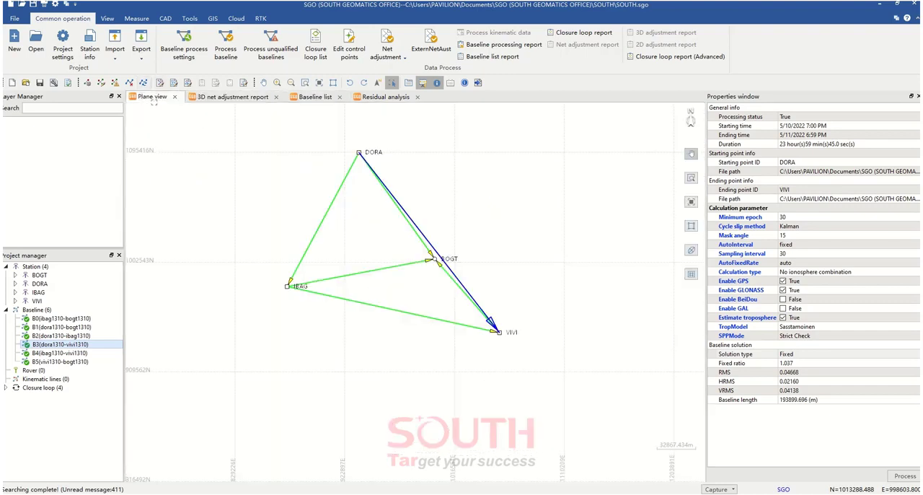
pyautogui.rightClick(448, 272)
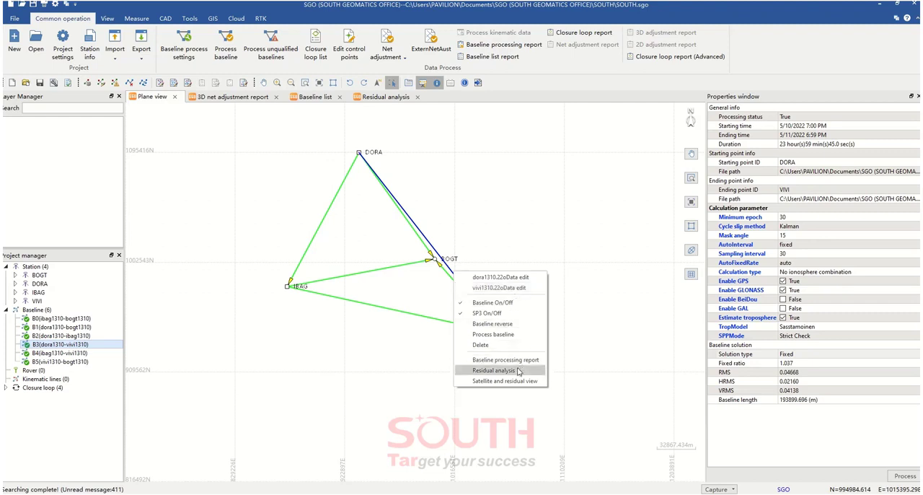
pyautogui.click(507, 381)
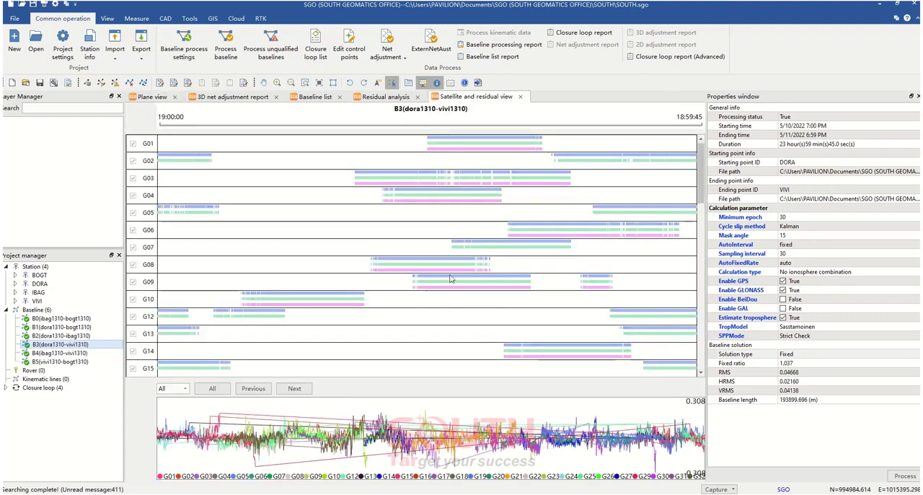
pyautogui.rightClick(366, 192)
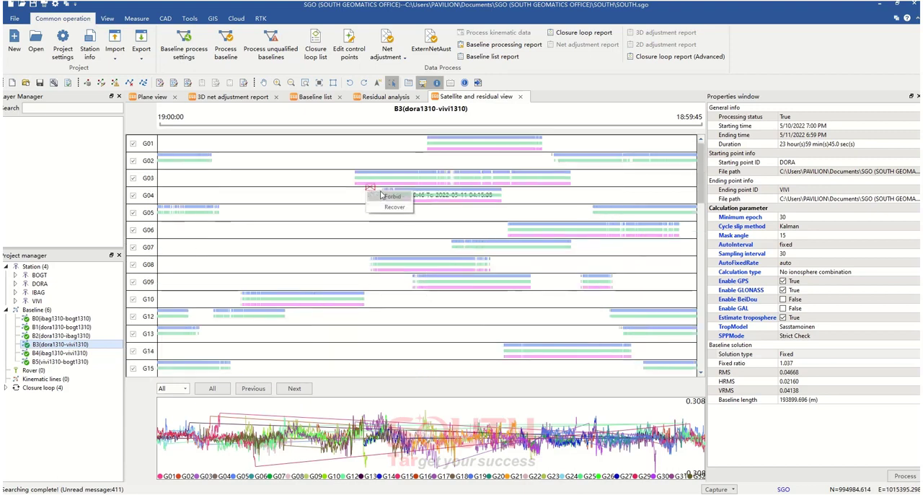
pyautogui.click(327, 196)
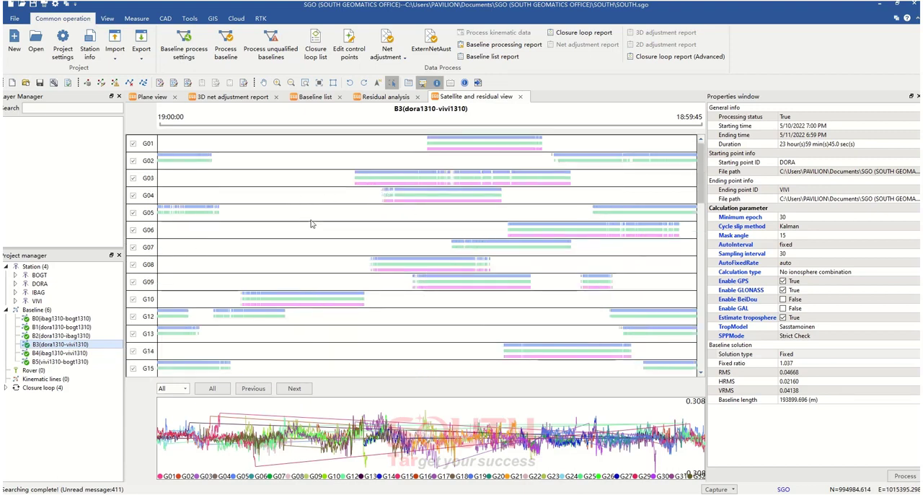
# Exclude GLONASS satellite R06 from the DORA–VIVI baseline in the satellite and residual view
pyautogui.scroll(-4, 310, 230)
pyautogui.scroll(-5, 313, 235)
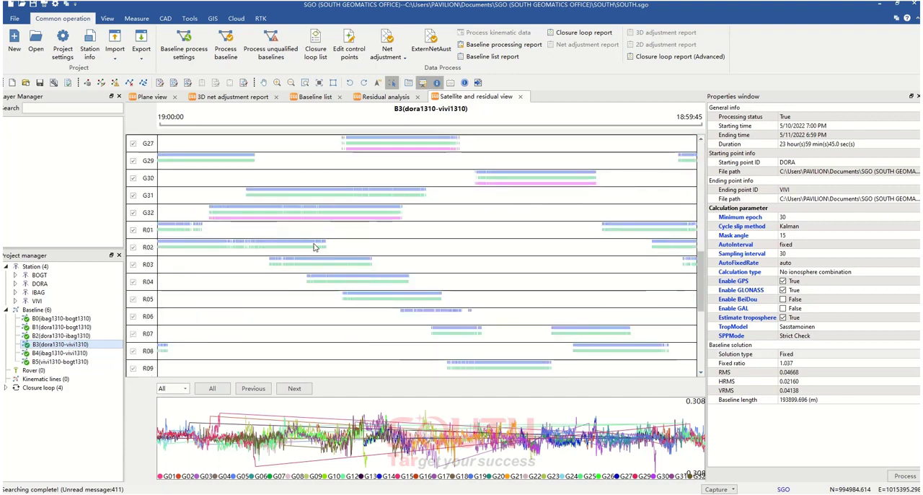
pyautogui.scroll(-3, 474, 313)
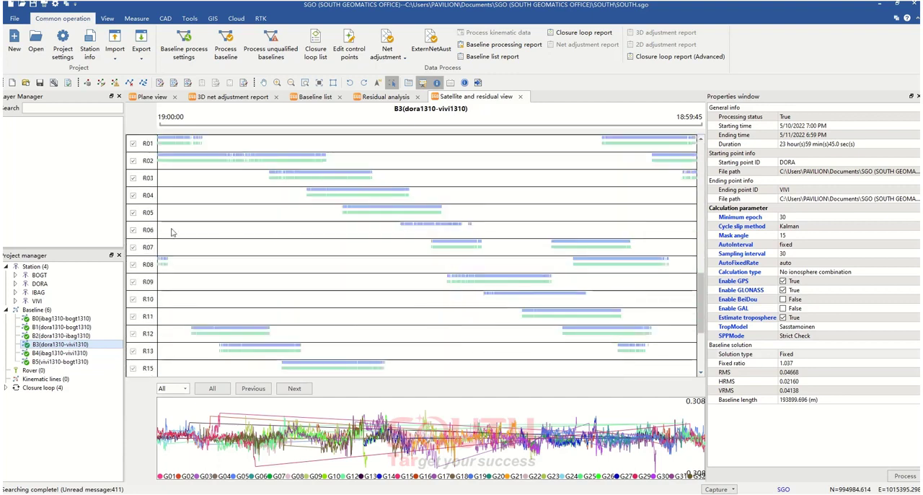
pyautogui.click(133, 230)
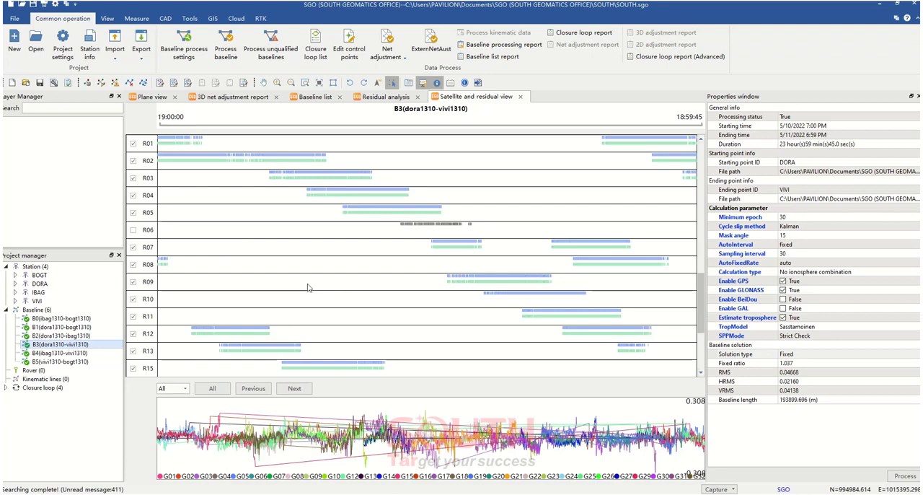
# Forbid the short fragmented stretch of observations near the end of satellite R22's track in the DORA–VIVI baseline
pyautogui.scroll(-2, 260, 281)
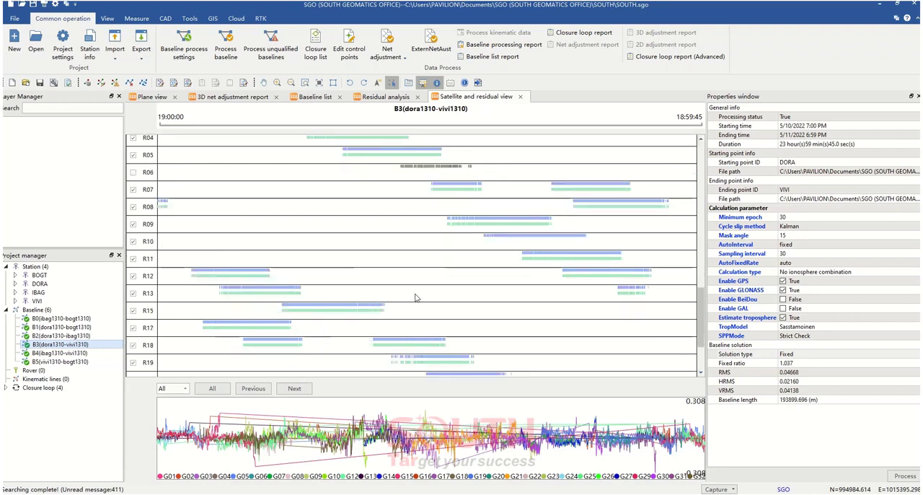
pyautogui.scroll(-3, 414, 311)
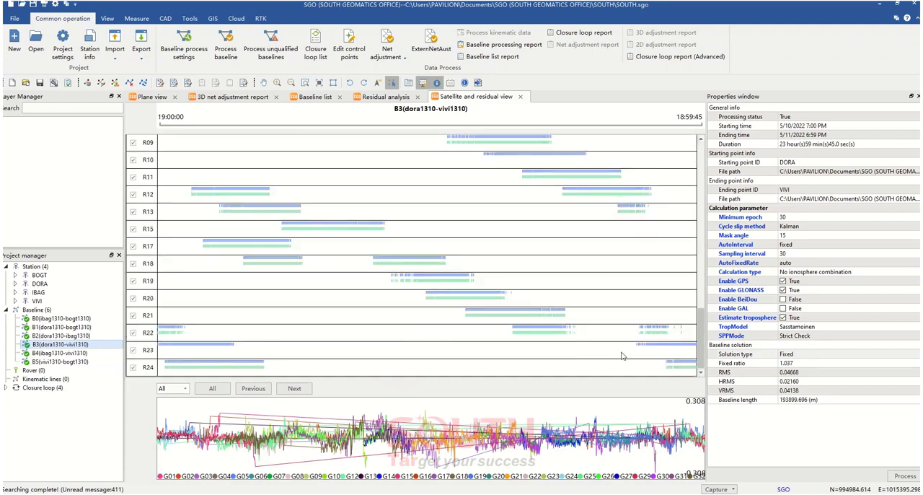
pyautogui.moveTo(673, 326); pyautogui.dragTo(687, 335)
pyautogui.click(714, 342)
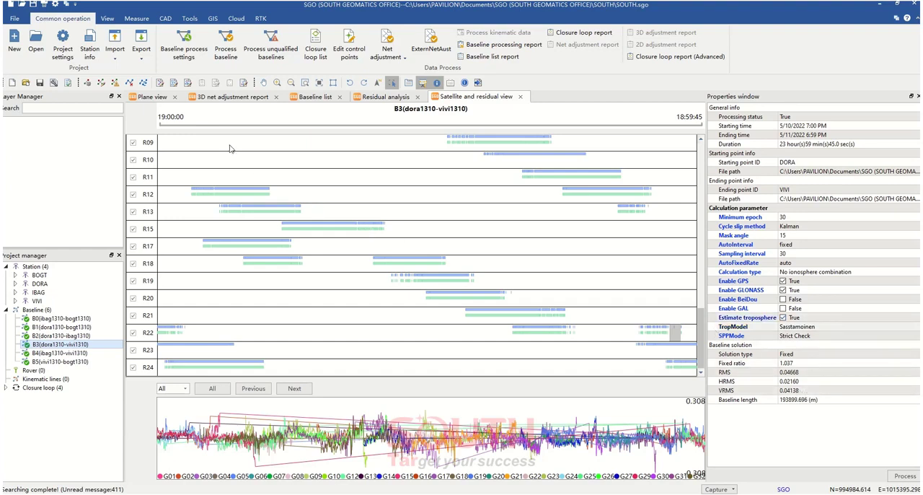
# Return to the plane view and open the baseline processing report for the IBAG–BOGT baseline
pyautogui.click(161, 98)
pyautogui.click(488, 228)
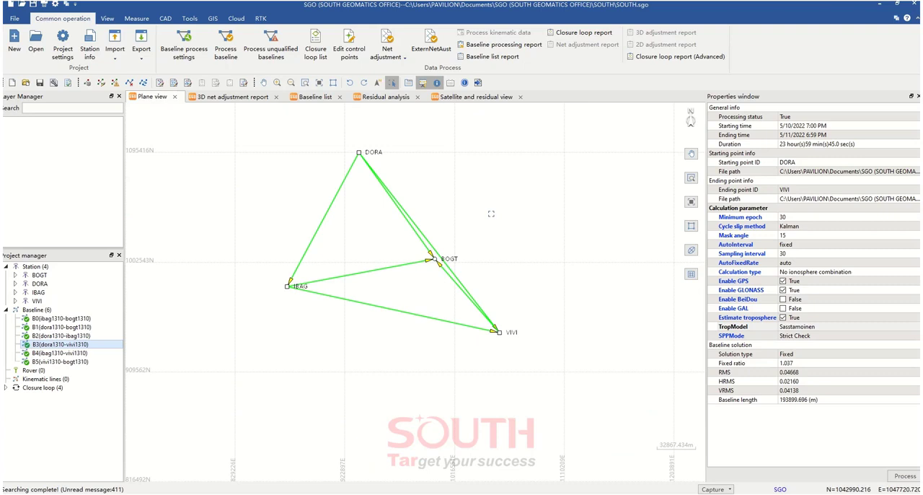
pyautogui.moveTo(485, 221); pyautogui.dragTo(479, 238)
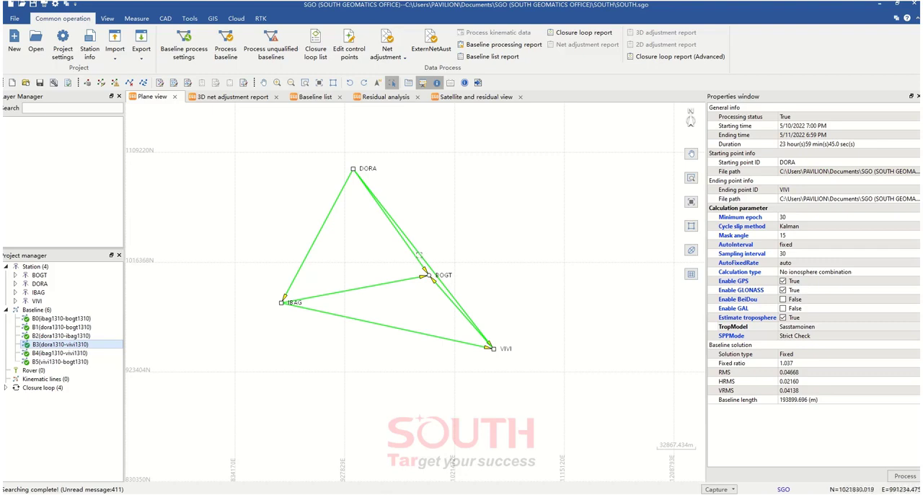
pyautogui.click(395, 283)
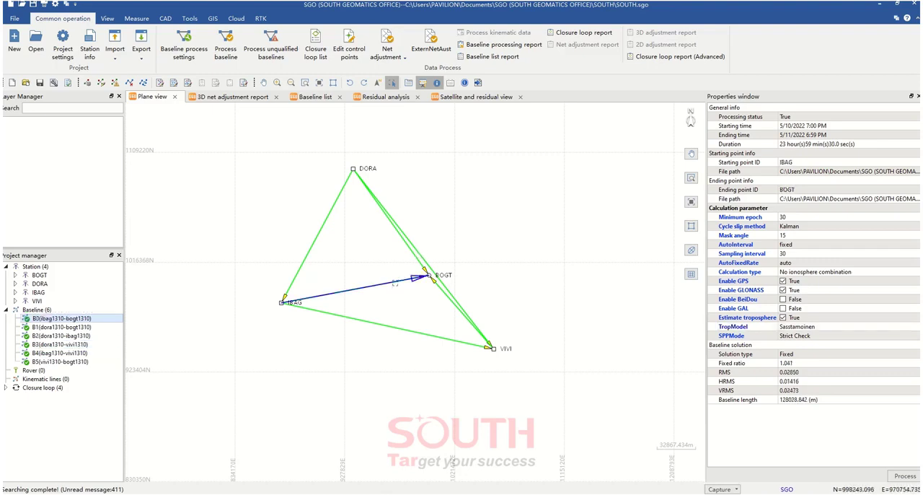
pyautogui.rightClick(396, 284)
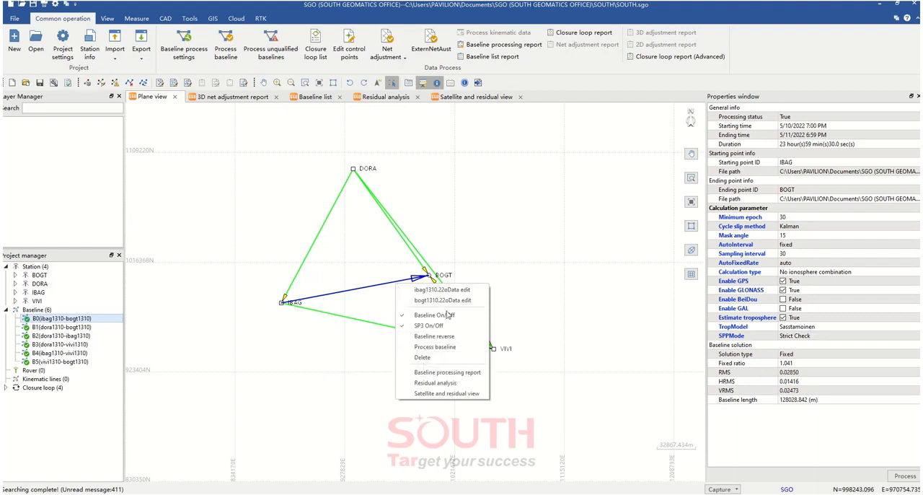
pyautogui.click(449, 373)
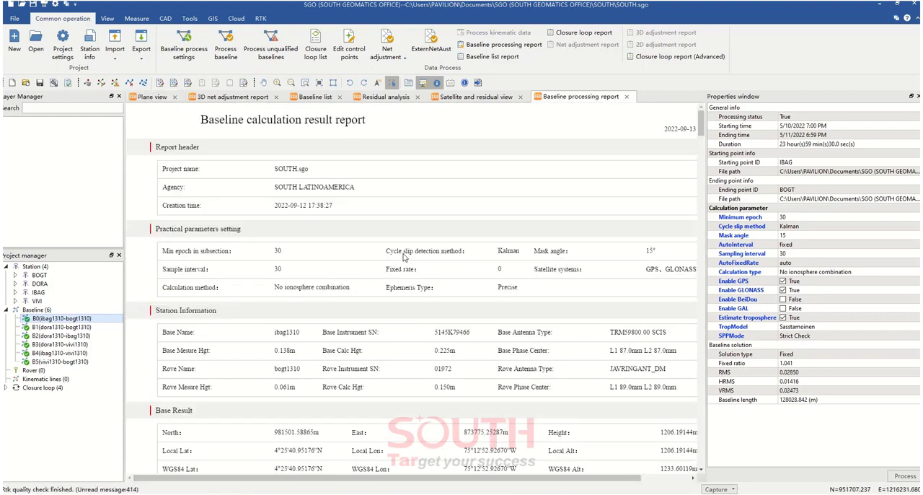
# Read the IBAG–BOGT report's parameter settings, station information, base and rover results, and calculation result
pyautogui.scroll(-1, 404, 281)
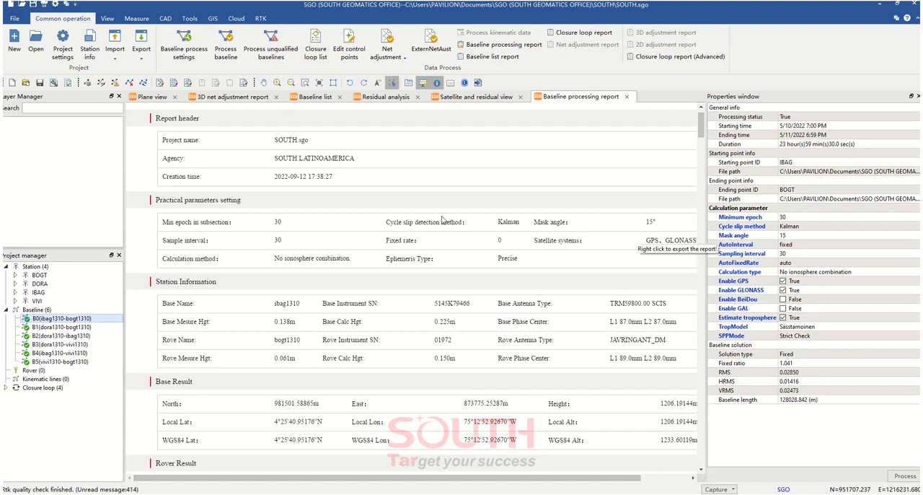
pyautogui.scroll(-1, 453, 249)
pyautogui.scroll(-1, 455, 256)
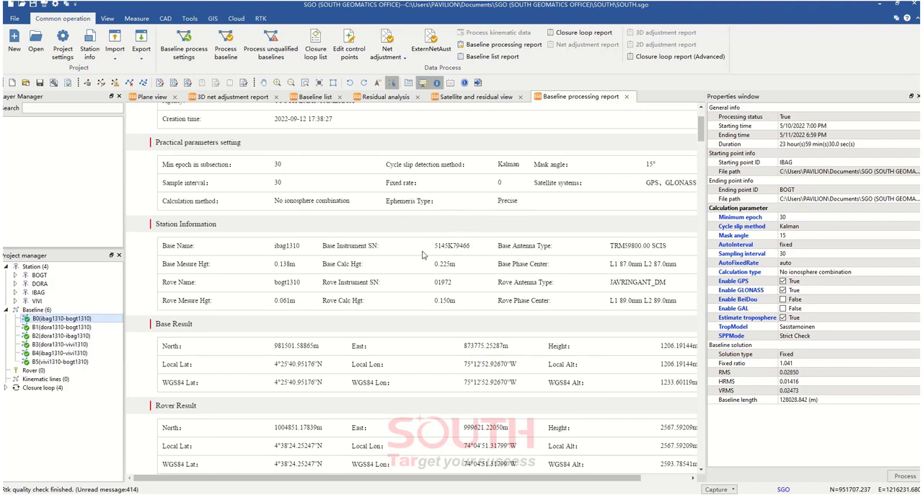
pyautogui.scroll(-3, 425, 255)
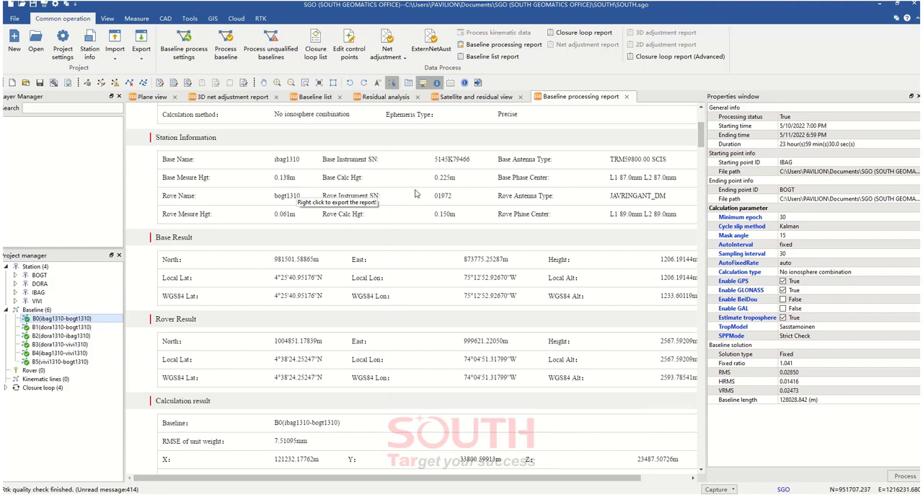
pyautogui.scroll(-3, 418, 234)
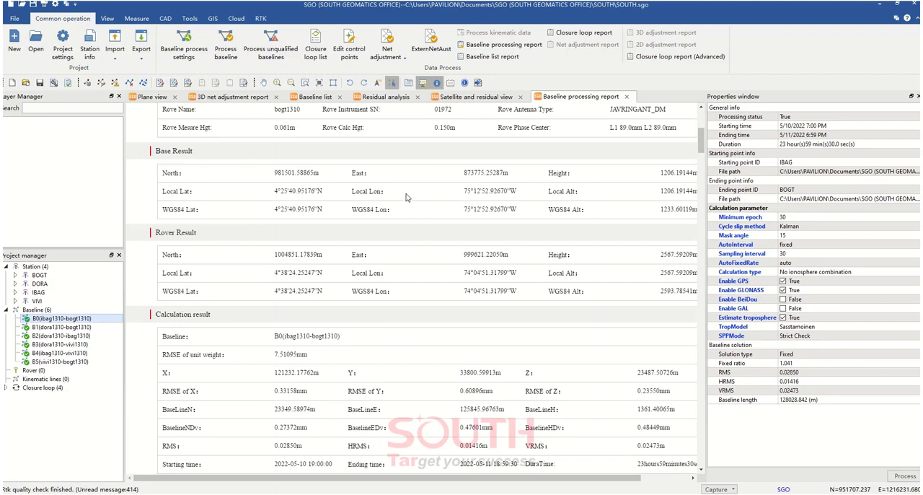
pyautogui.scroll(-5, 433, 289)
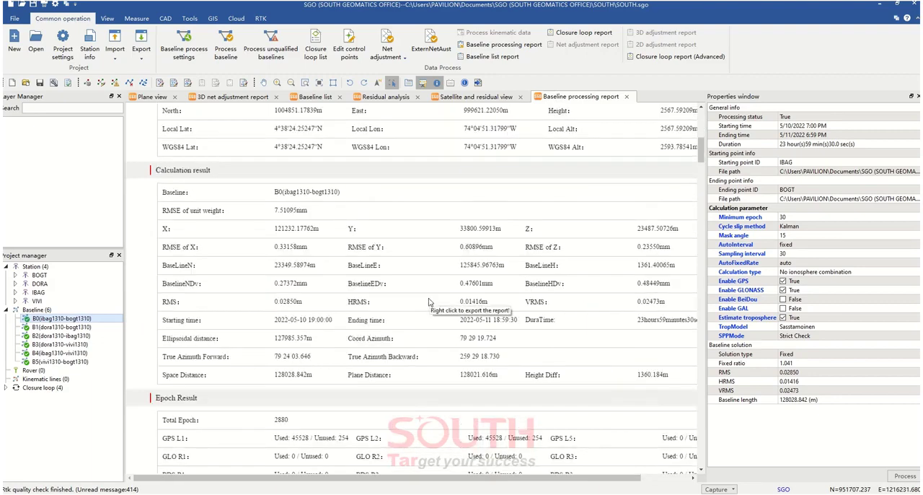
pyautogui.scroll(-2, 429, 301)
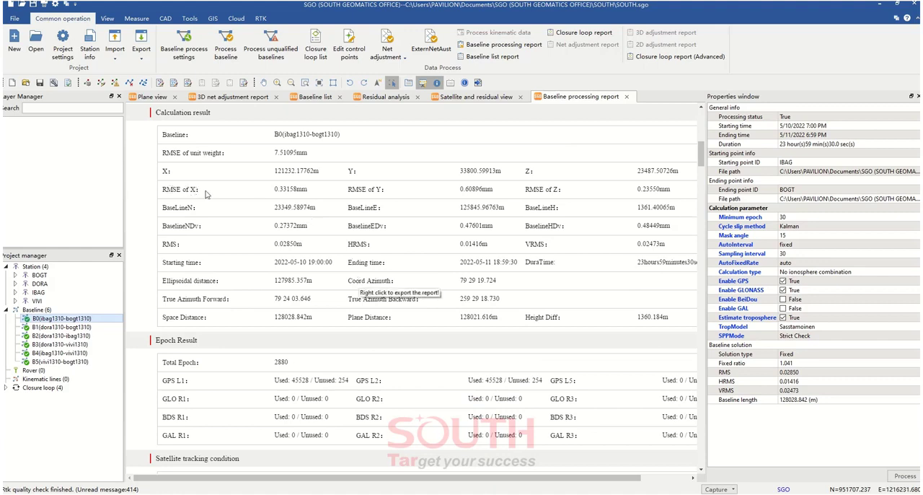
# Highlight the RMSE of X, Y and Z values in the report's calculation result and continue to the epoch results
pyautogui.moveTo(275, 189); pyautogui.dragTo(303, 189)
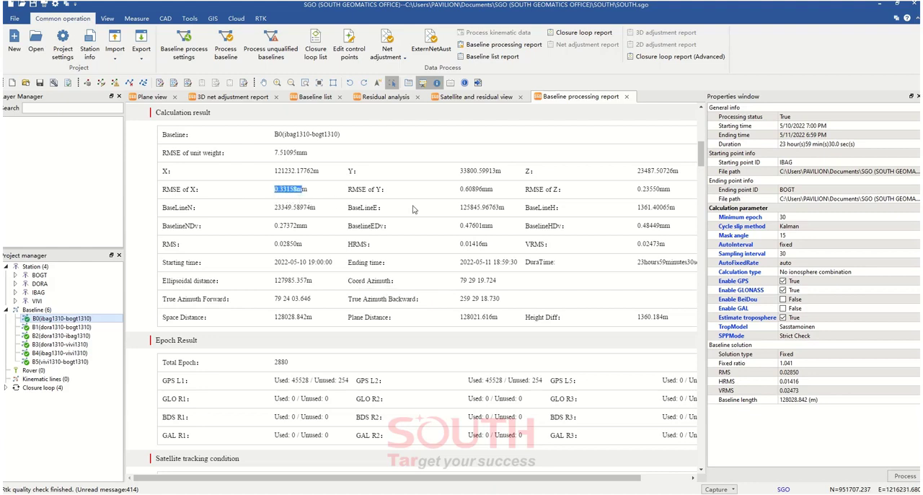
pyautogui.moveTo(467, 189); pyautogui.dragTo(484, 190)
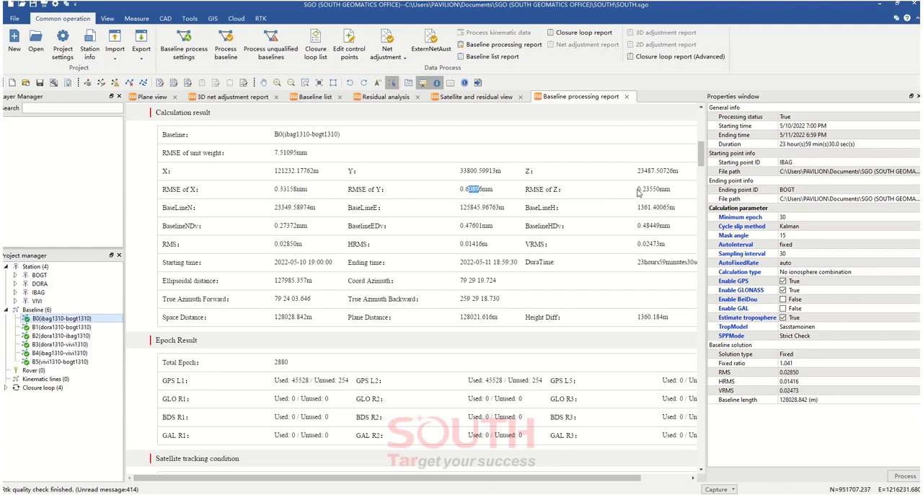
pyautogui.moveTo(638, 189); pyautogui.dragTo(655, 189)
pyautogui.scroll(-1, 426, 298)
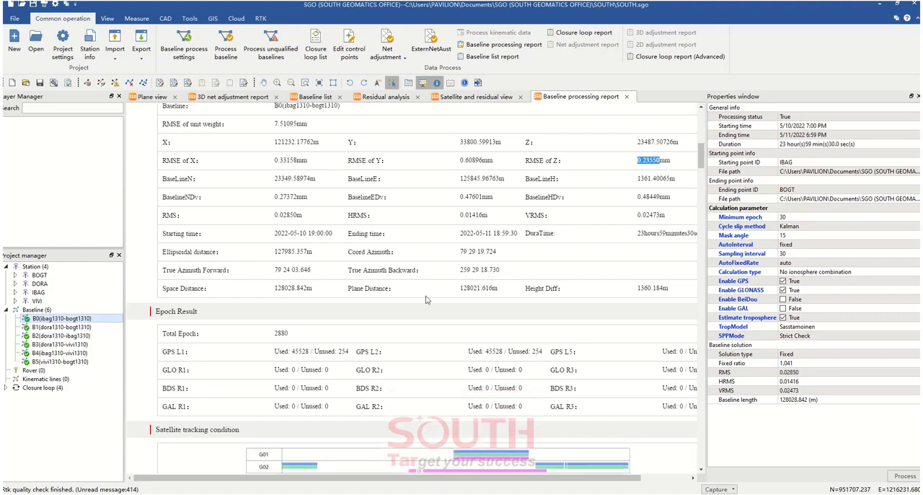
# Highlight the RMS, HRMS and VRMS values in the IBAG–BOGT report's calculation result
pyautogui.moveTo(274, 214); pyautogui.dragTo(295, 215)
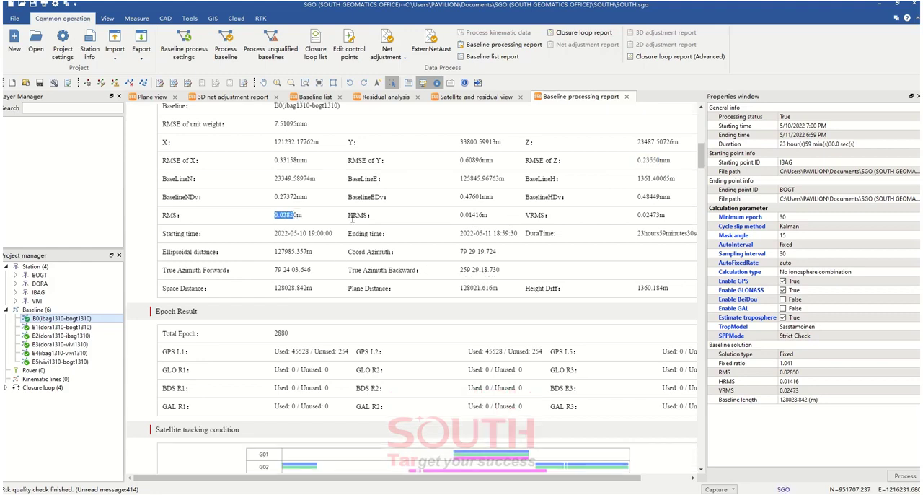
pyautogui.moveTo(470, 215); pyautogui.dragTo(490, 215)
pyautogui.moveTo(638, 214); pyautogui.dragTo(657, 214)
pyautogui.scroll(-2, 470, 261)
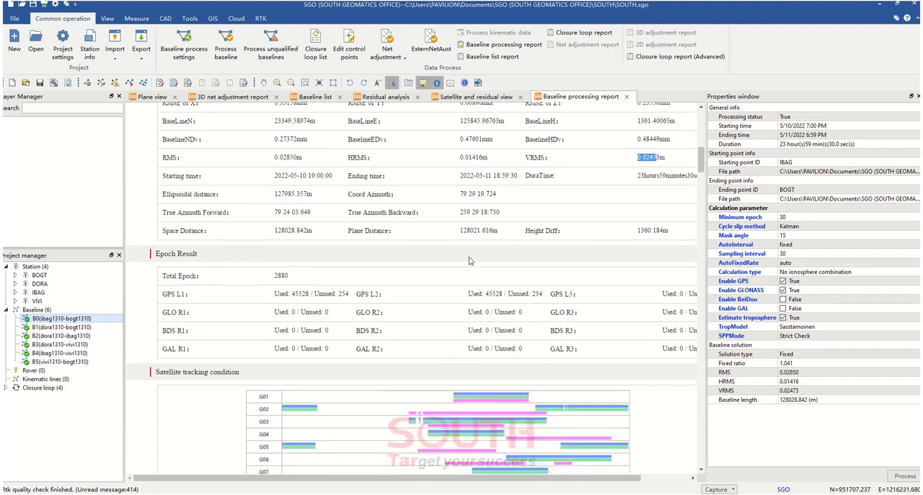
# Examine the report's epoch result, highlighting the total epoch value and the GPS L1 label and checking the used and unused counts
pyautogui.click(294, 199)
pyautogui.scroll(-4, 299, 286)
pyautogui.moveTo(276, 160); pyautogui.dragTo(291, 159)
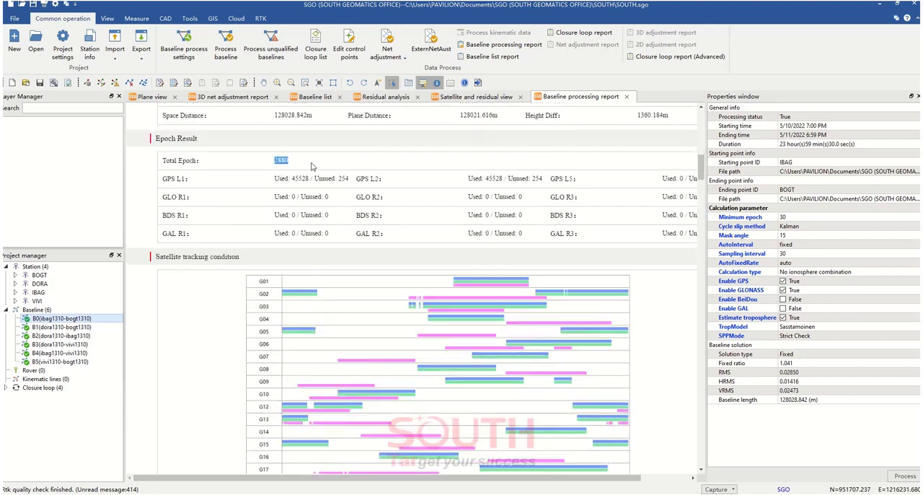
pyautogui.click(307, 178)
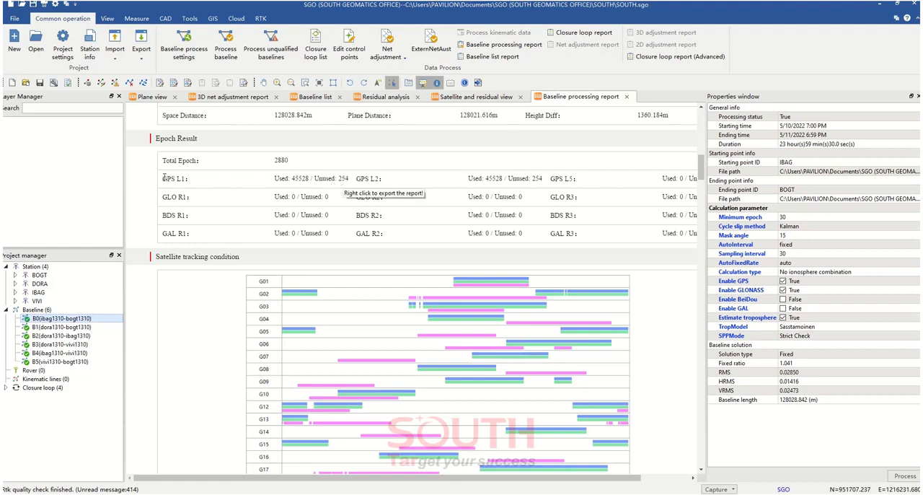
pyautogui.moveTo(163, 178); pyautogui.dragTo(186, 179)
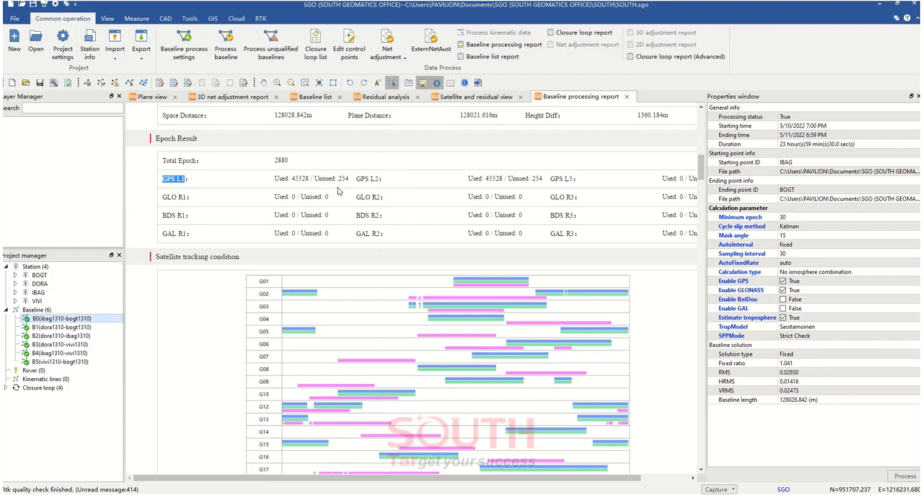
pyautogui.moveTo(369, 180); pyautogui.dragTo(413, 187)
pyautogui.click(563, 182)
# Review the report's satellite tracking condition chart and the residual plots of the GPS satellites down to G32
pyautogui.scroll(-3, 552, 229)
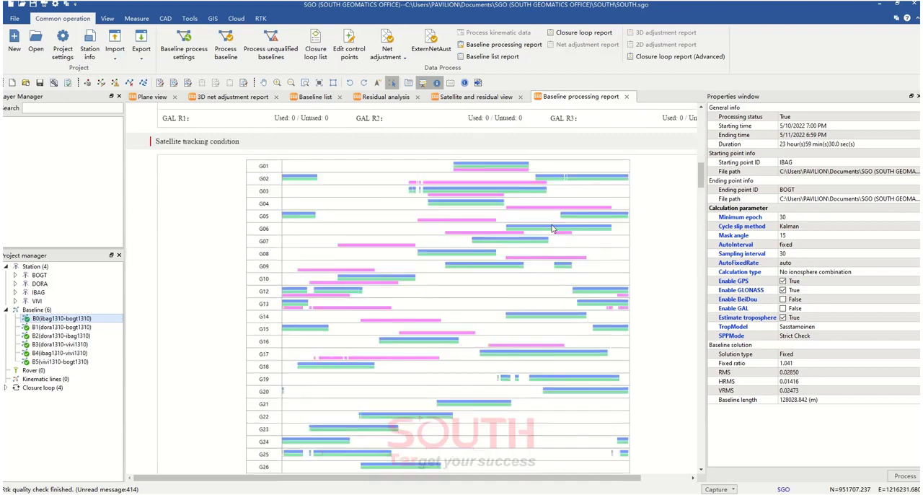
pyautogui.scroll(-7, 546, 252)
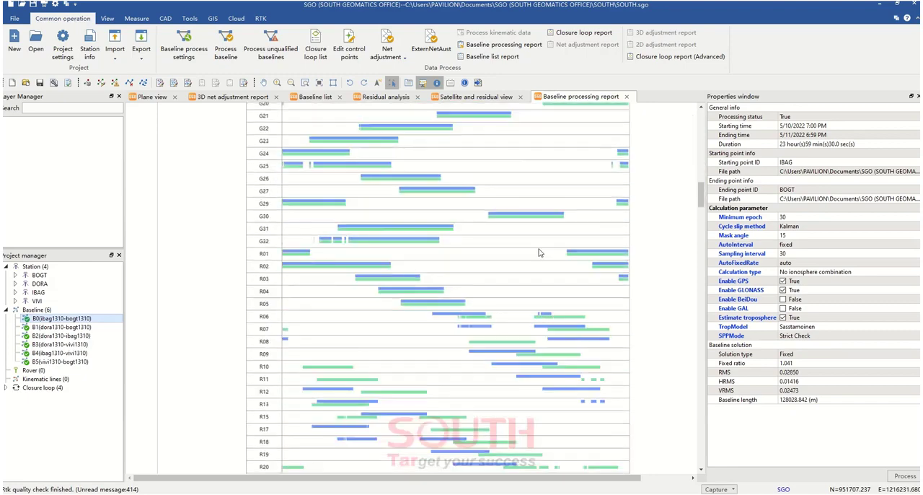
pyautogui.scroll(-8, 540, 253)
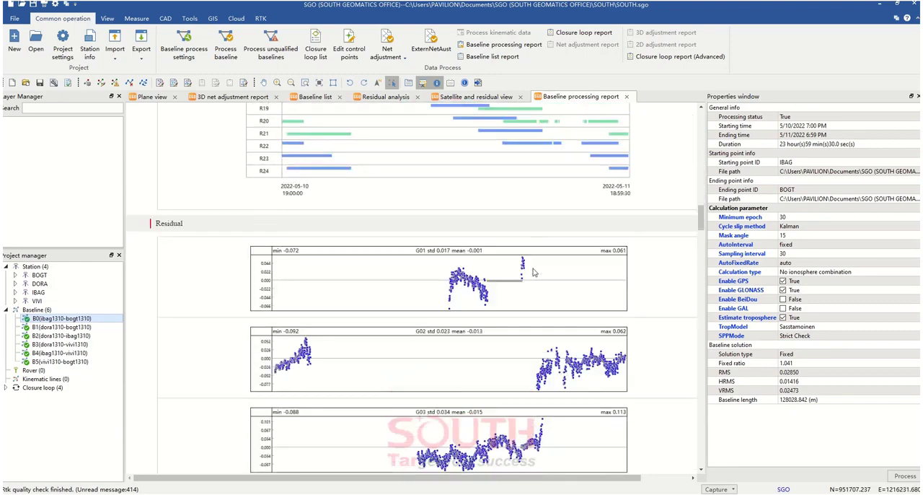
pyautogui.scroll(-15, 533, 272)
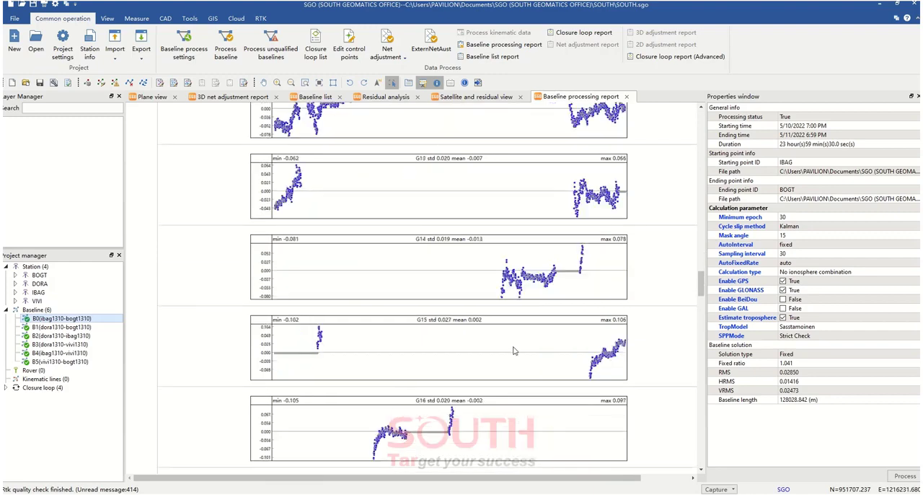
pyautogui.scroll(-15, 515, 351)
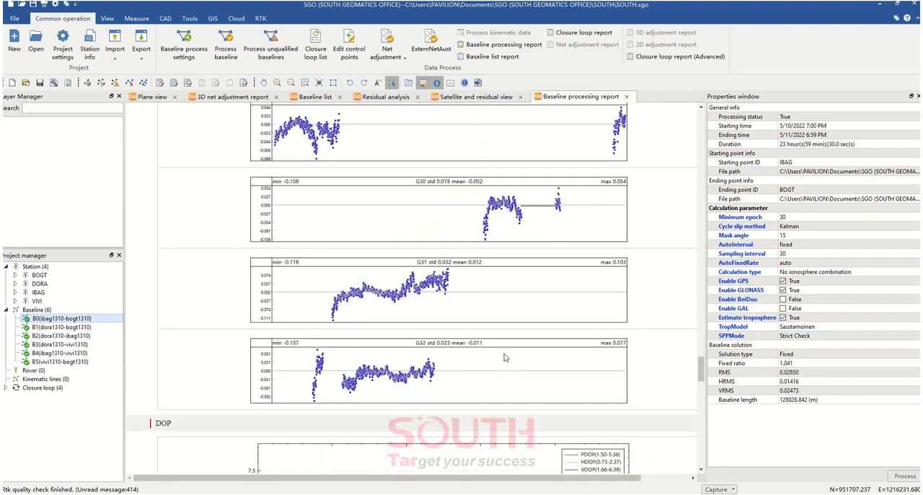
# Examine the report's DOP, skyplot, satellite number, satellite elevation and satellite azimuth charts
pyautogui.scroll(-6, 505, 357)
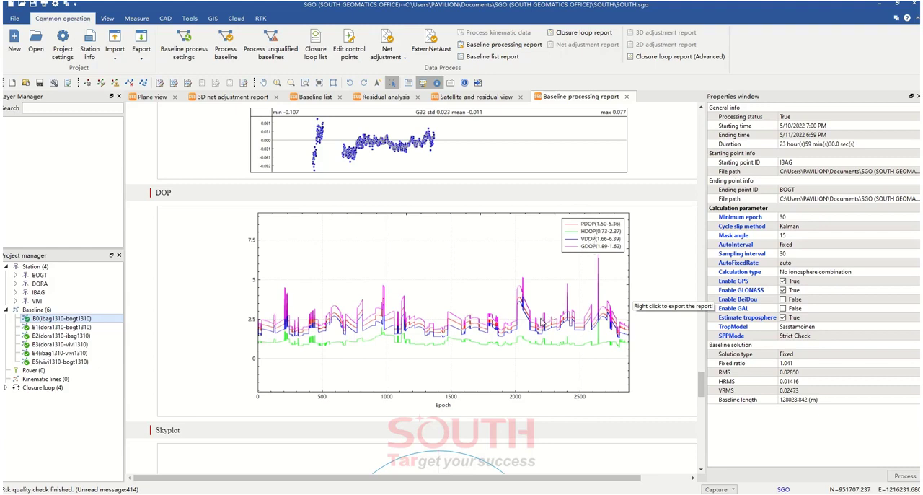
pyautogui.scroll(-2, 542, 325)
pyautogui.scroll(-1, 542, 326)
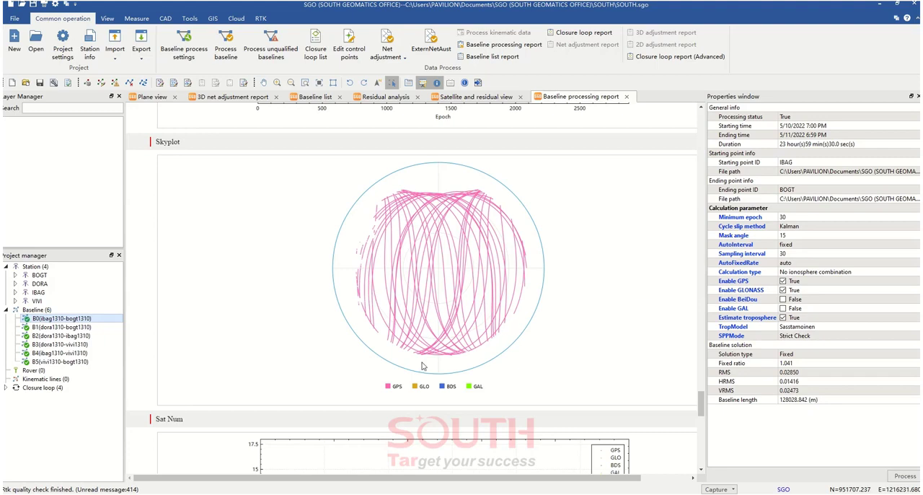
pyautogui.scroll(-1, 470, 329)
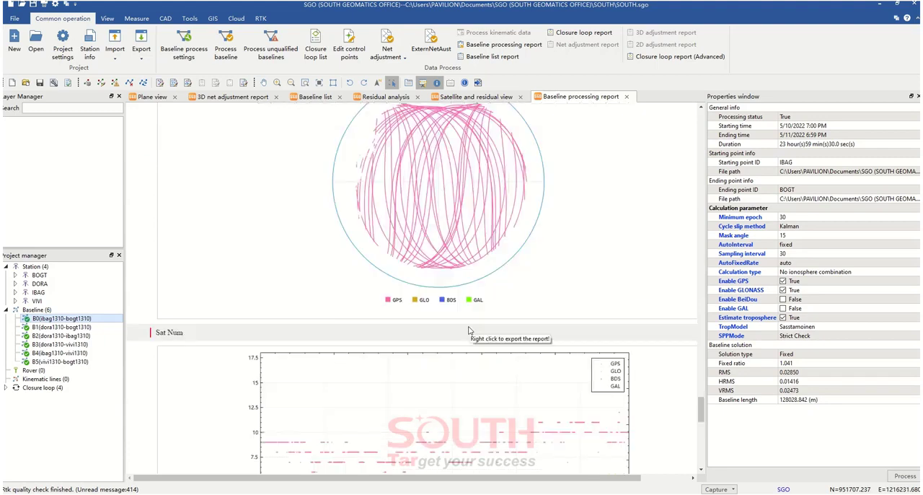
pyautogui.scroll(-2, 470, 329)
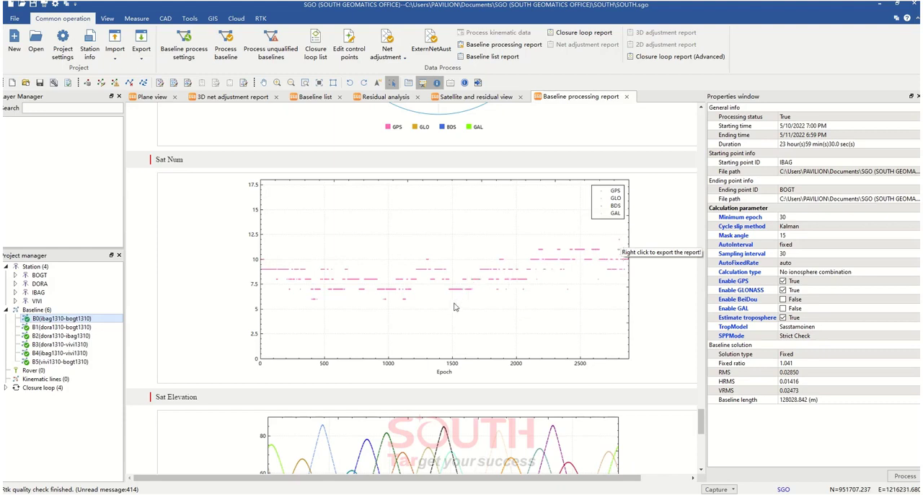
pyautogui.scroll(-5, 454, 307)
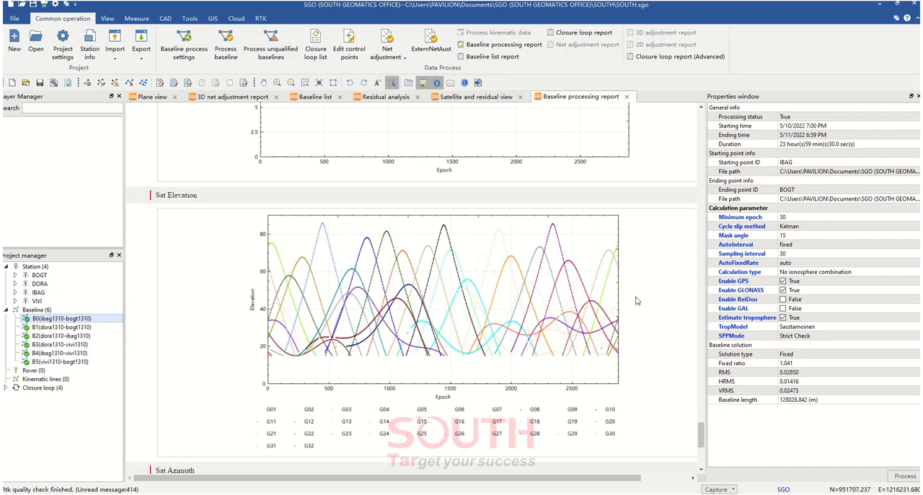
pyautogui.scroll(-1, 637, 300)
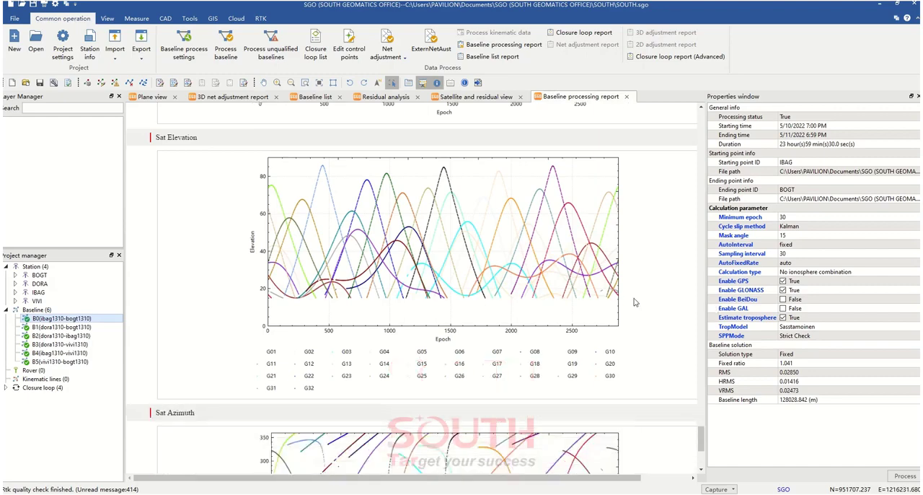
pyautogui.scroll(-5, 465, 333)
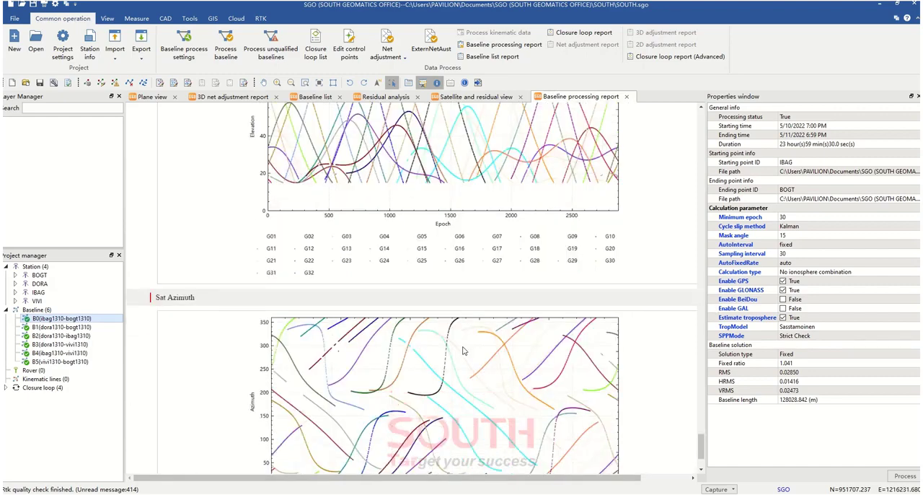
# Go back to the start of the IBAG–BOGT baseline report and export it
pyautogui.scroll(20, 460, 356)
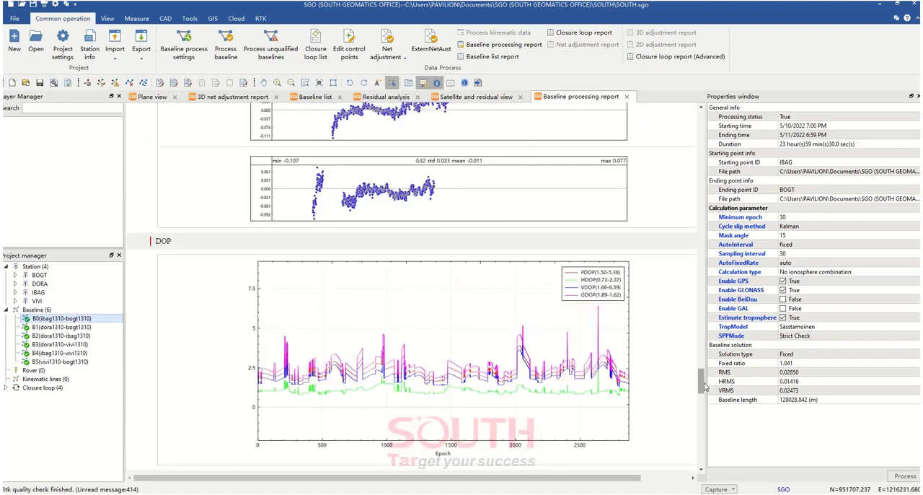
pyautogui.moveTo(705, 381); pyautogui.dragTo(721, 110)
pyautogui.rightClick(463, 199)
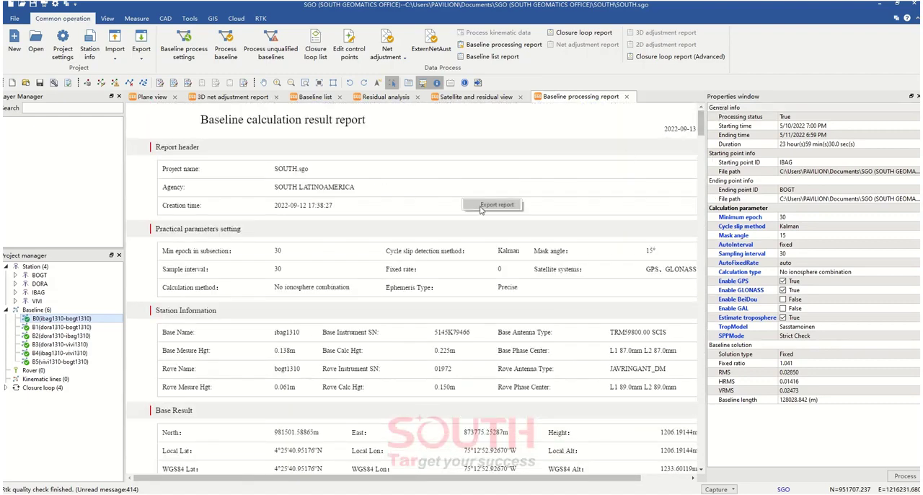
pyautogui.click(483, 208)
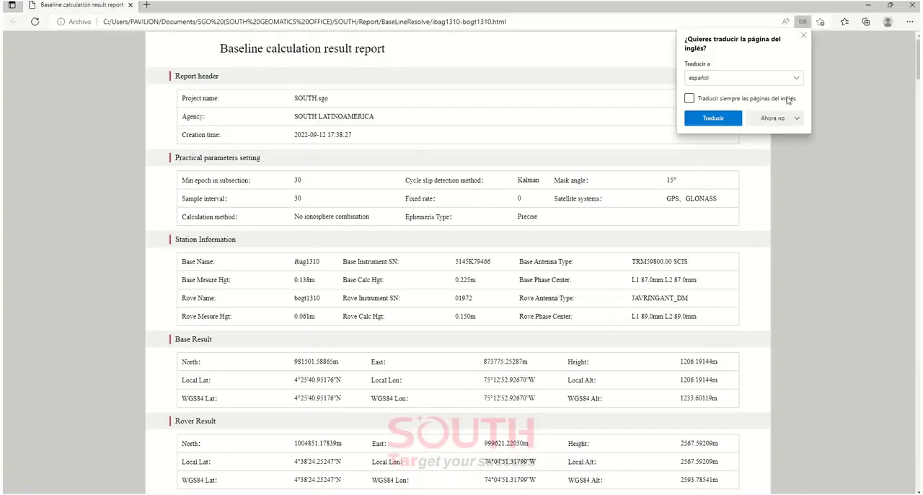
# Dismiss the translation offer, preview the exported report for printing, and close it to return to SGO
pyautogui.click(806, 36)
pyautogui.rightClick(539, 208)
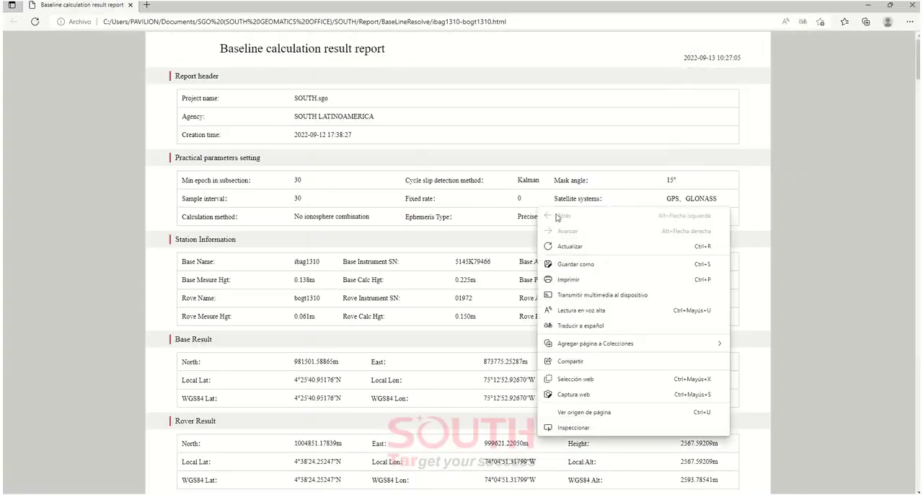
pyautogui.click(569, 279)
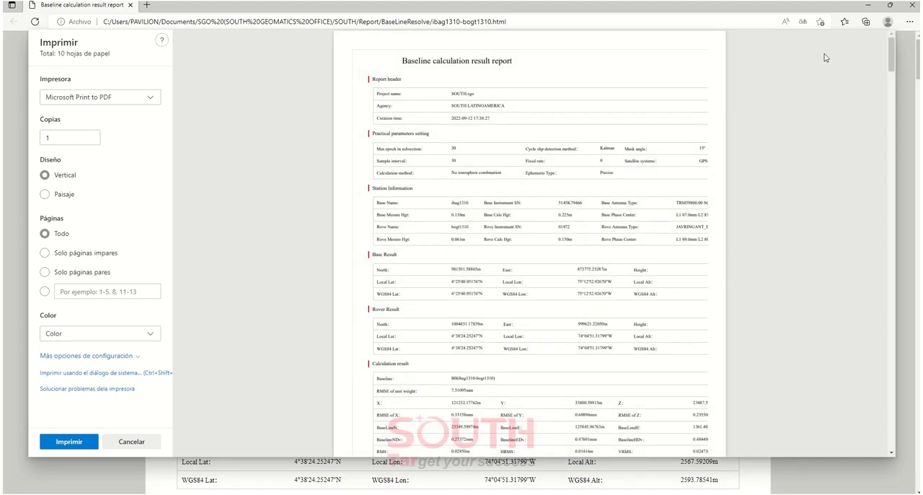
pyautogui.click(130, 5)
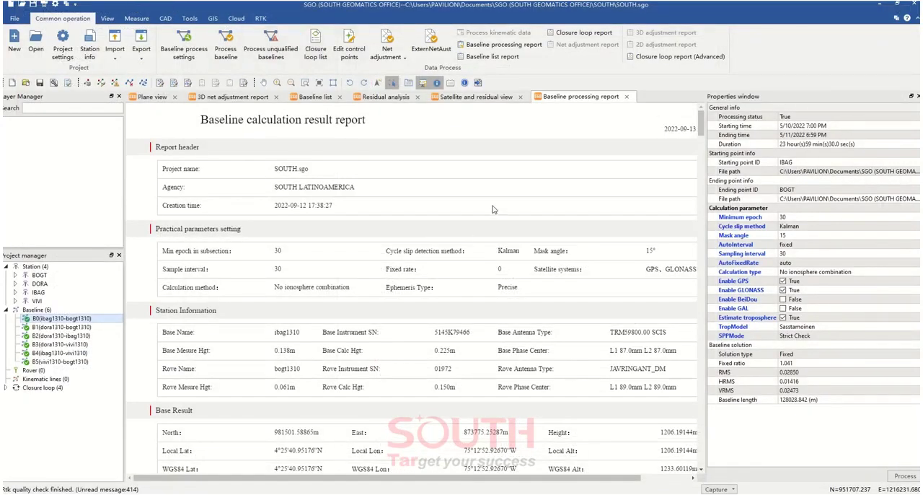
# Return to the plane view of the network and open the precise ephemeris manager
pyautogui.click(150, 99)
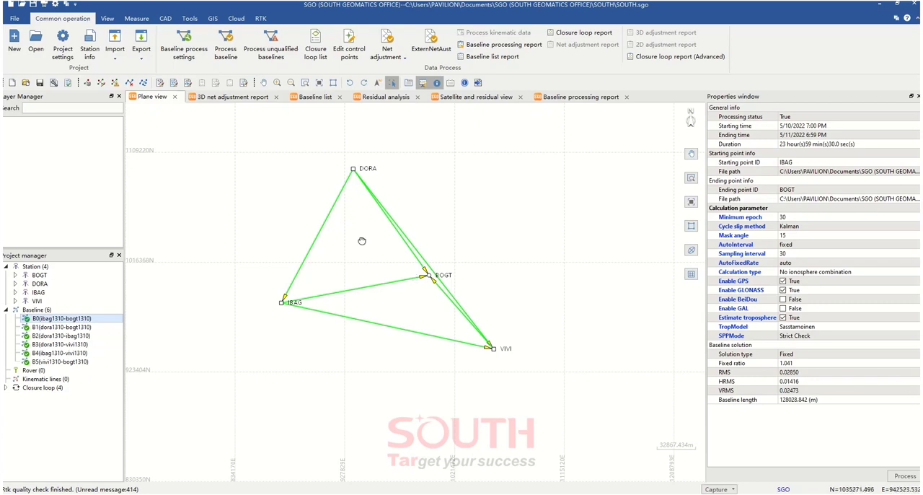
pyautogui.moveTo(362, 240); pyautogui.dragTo(370, 244)
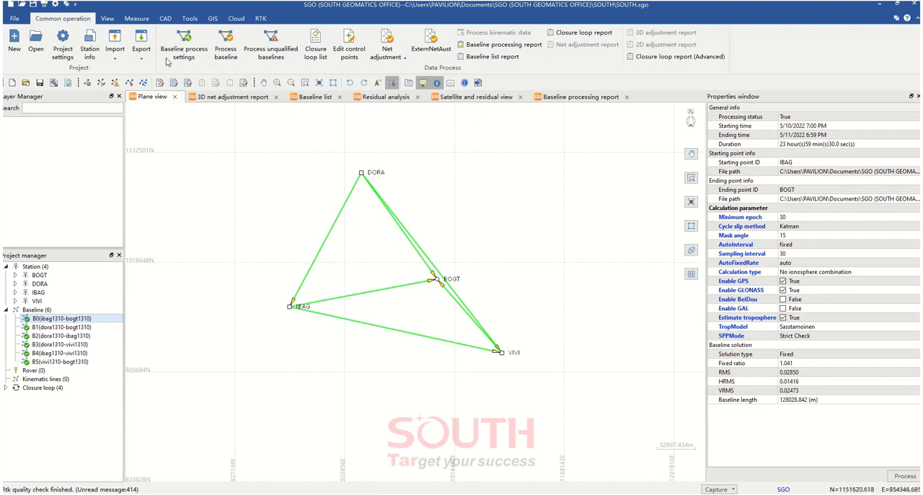
pyautogui.click(135, 19)
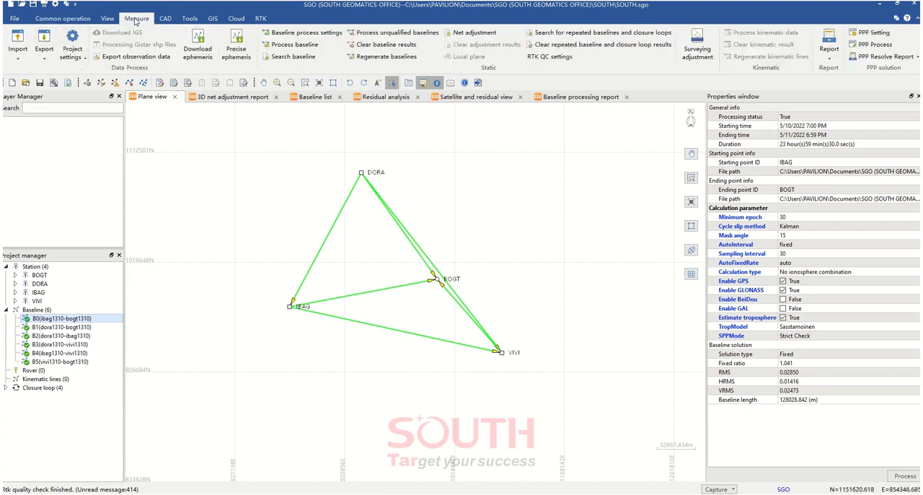
pyautogui.click(236, 52)
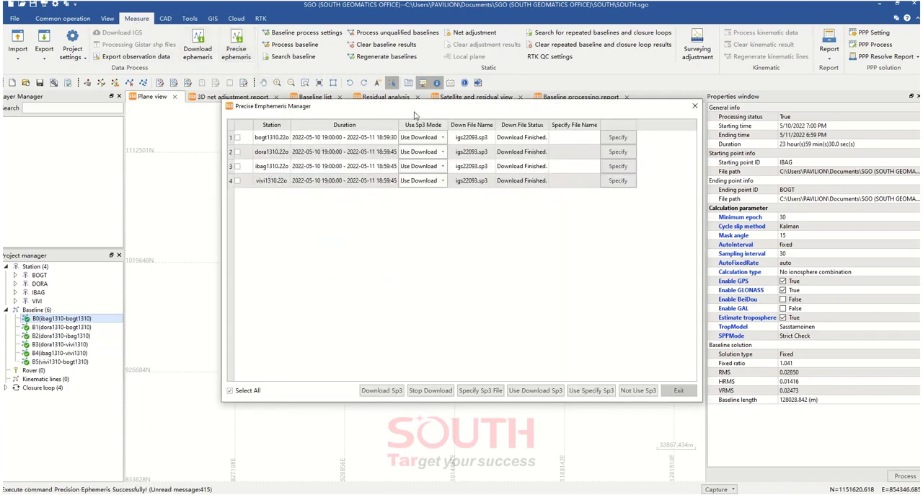
pyautogui.moveTo(641, 398); pyautogui.dragTo(727, 406)
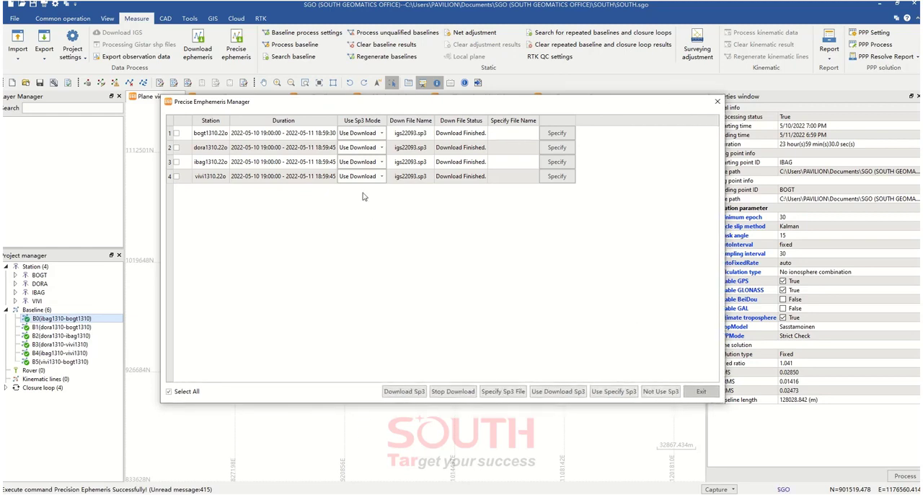
# Set the Sp3 mode to Not Use for the bogt1310, dora1310, ibag1310 and vivi1310 observation files
pyautogui.click(381, 133)
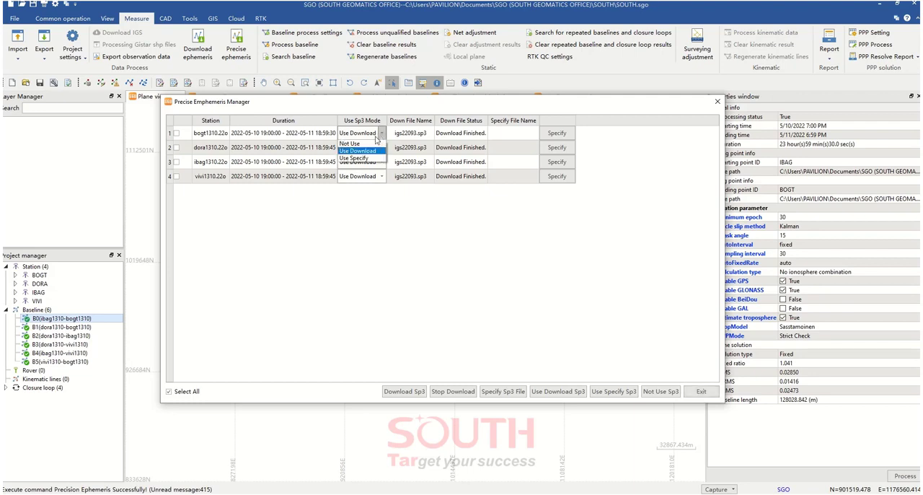
pyautogui.click(352, 142)
pyautogui.click(381, 147)
pyautogui.click(351, 157)
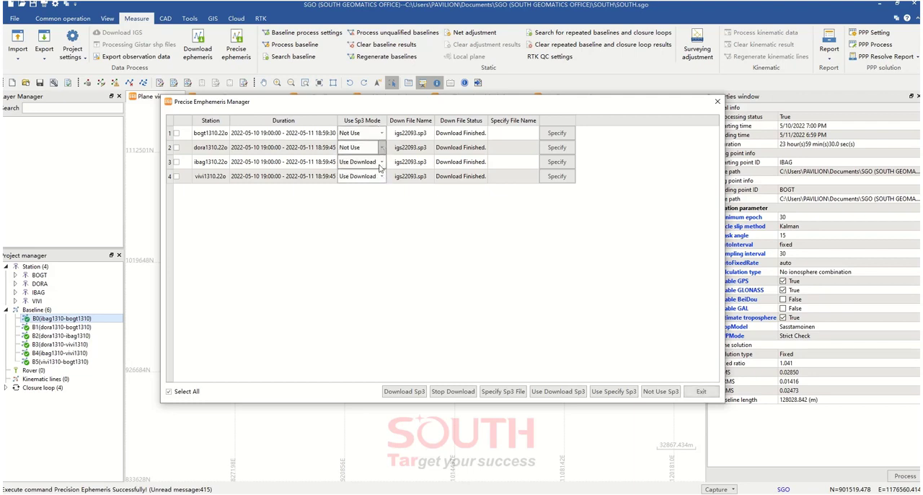
pyautogui.click(381, 161)
pyautogui.click(351, 172)
pyautogui.click(381, 176)
pyautogui.click(351, 186)
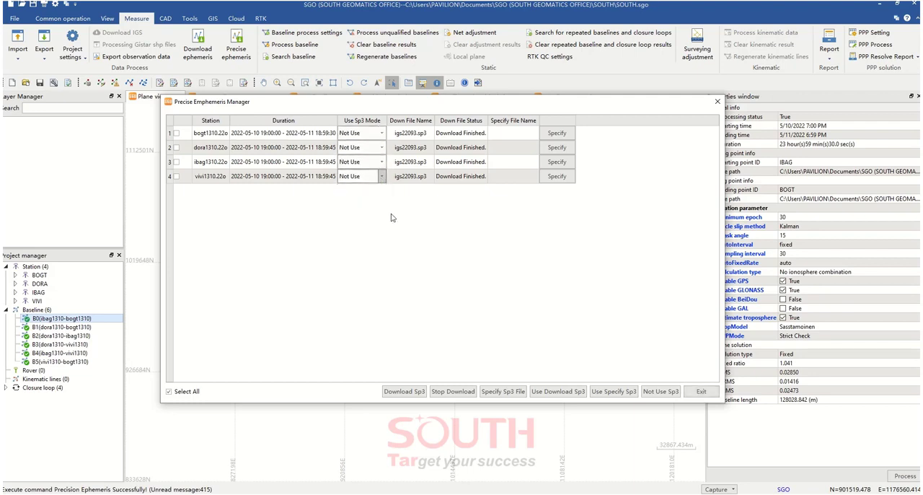
# Switch the Sp3 mode of all four station files to Use Download
pyautogui.click(382, 133)
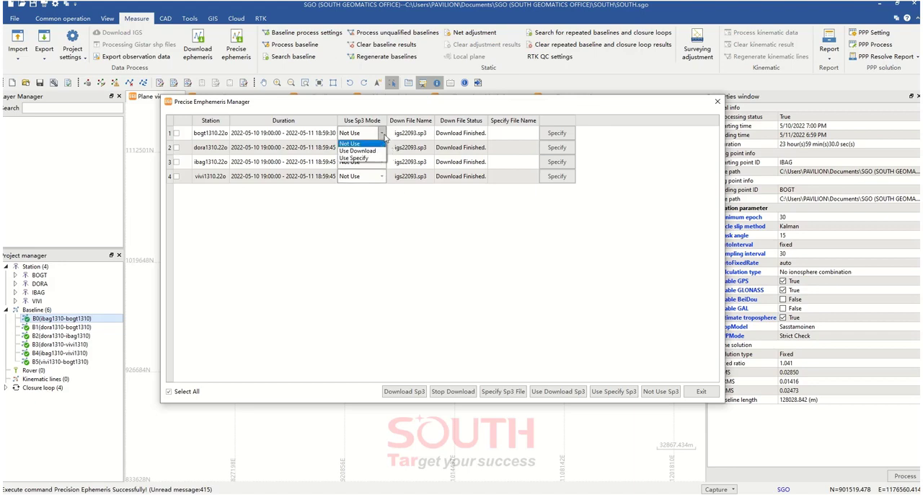
pyautogui.click(373, 152)
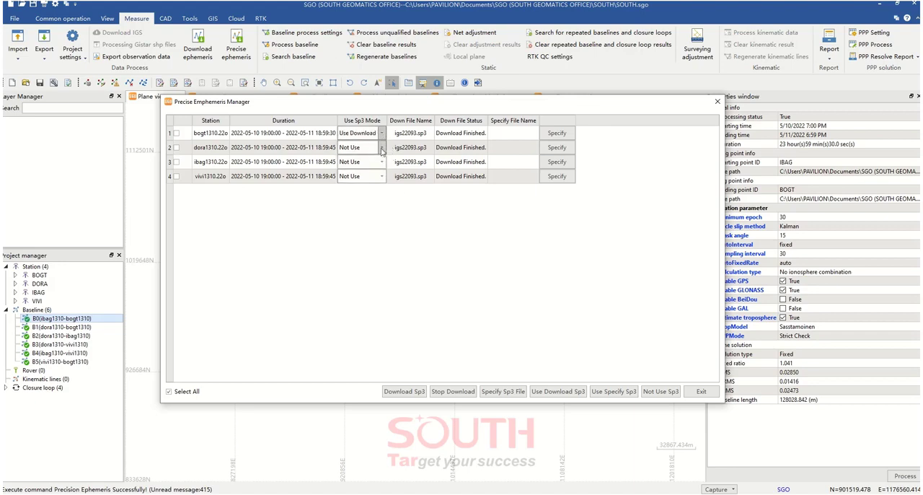
pyautogui.click(381, 147)
pyautogui.click(357, 165)
pyautogui.click(381, 162)
pyautogui.click(357, 180)
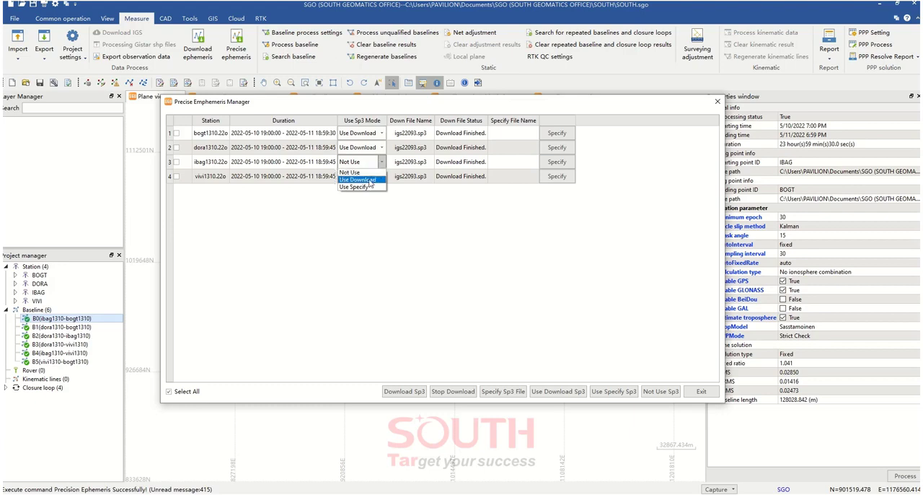
pyautogui.click(381, 176)
pyautogui.click(357, 194)
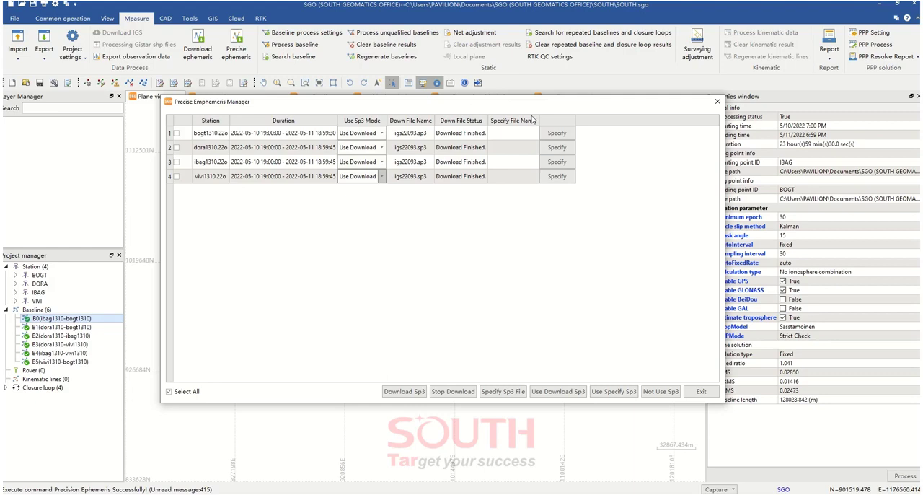
# Close the precise ephemeris manager and open the ephemeris download tool
pyautogui.click(717, 102)
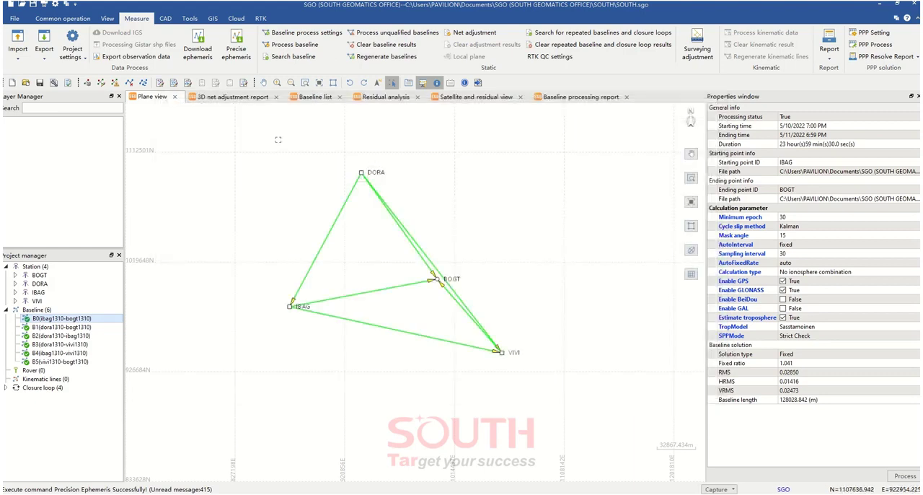
pyautogui.click(197, 45)
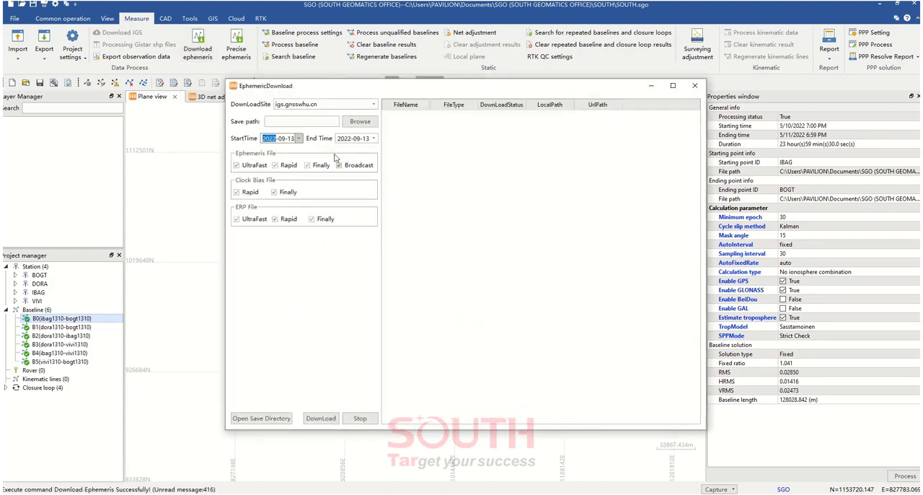
pyautogui.moveTo(334, 88)
pyautogui.mouseDown()
pyautogui.moveTo(395, 135)
pyautogui.moveTo(326, 90)
pyautogui.mouseUp()
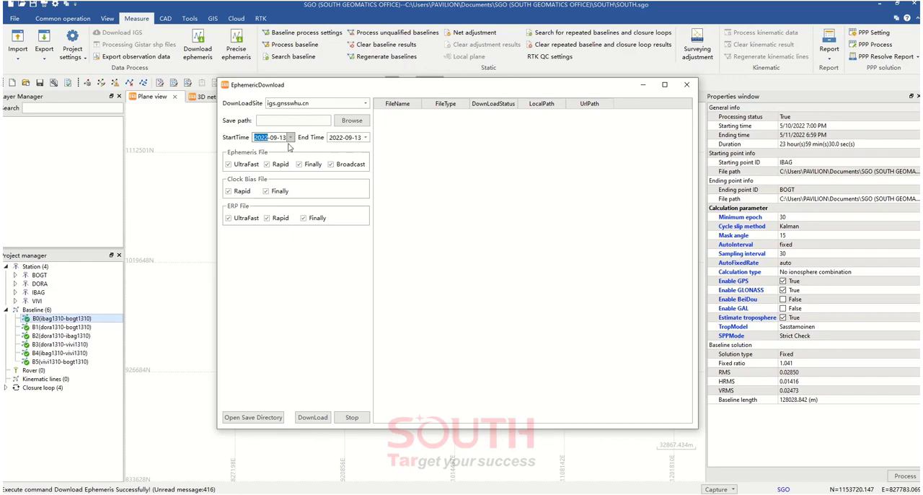
pyautogui.moveTo(305, 90); pyautogui.dragTo(304, 120)
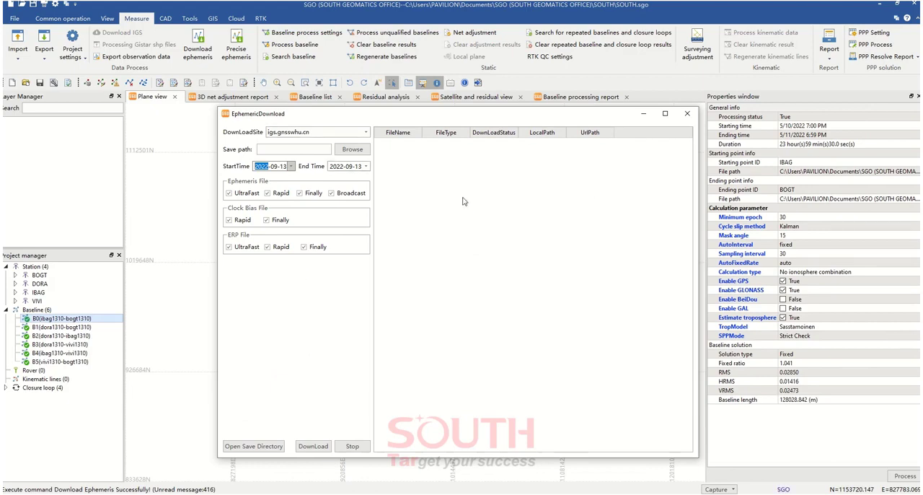
# Set the start date of the ephemeris download to 2022-05-09
pyautogui.click(290, 166)
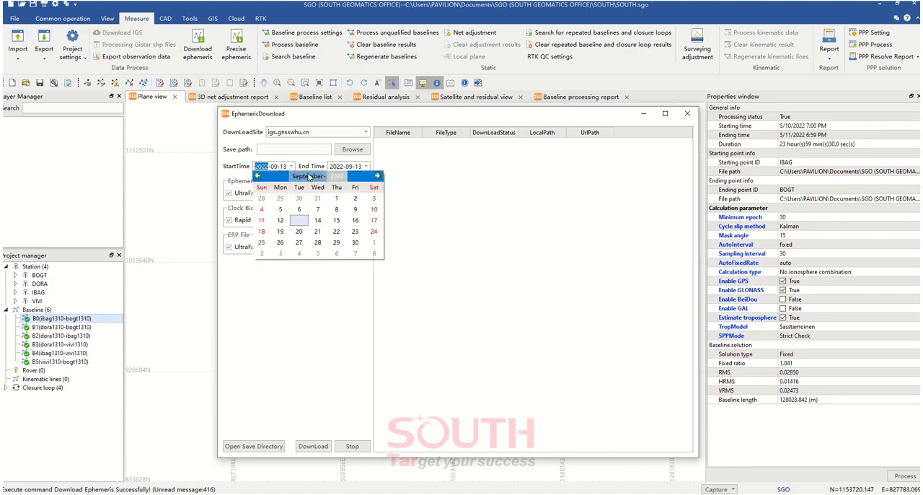
pyautogui.click(257, 176)
pyautogui.click(258, 176)
pyautogui.click(258, 177)
pyautogui.click(258, 177)
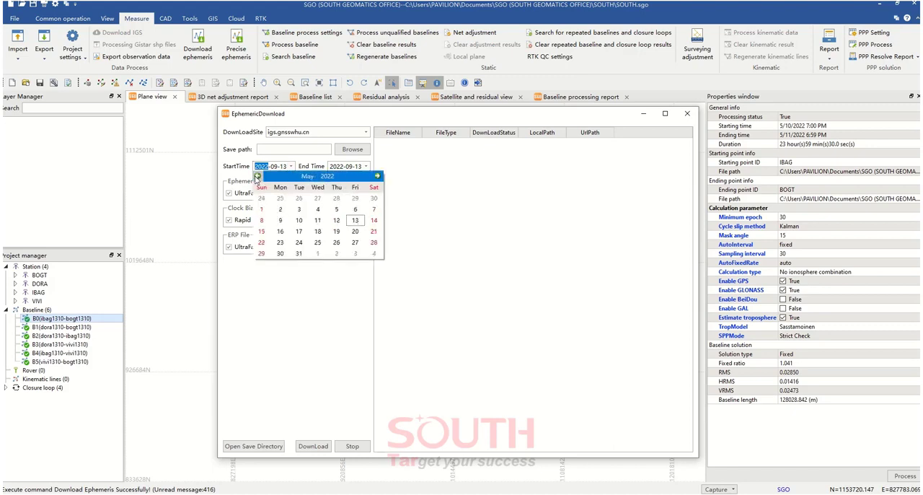
pyautogui.click(280, 220)
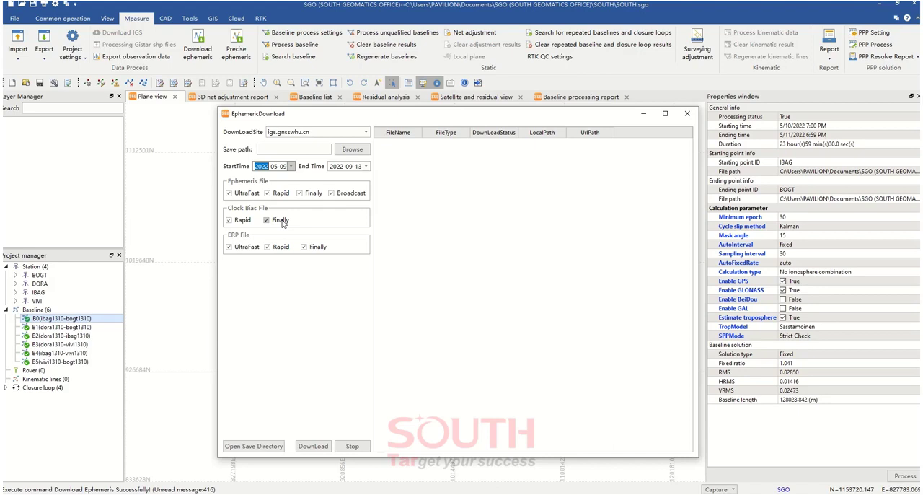
# Set the end date of the ephemeris download to 2022-05-13
pyautogui.click(366, 167)
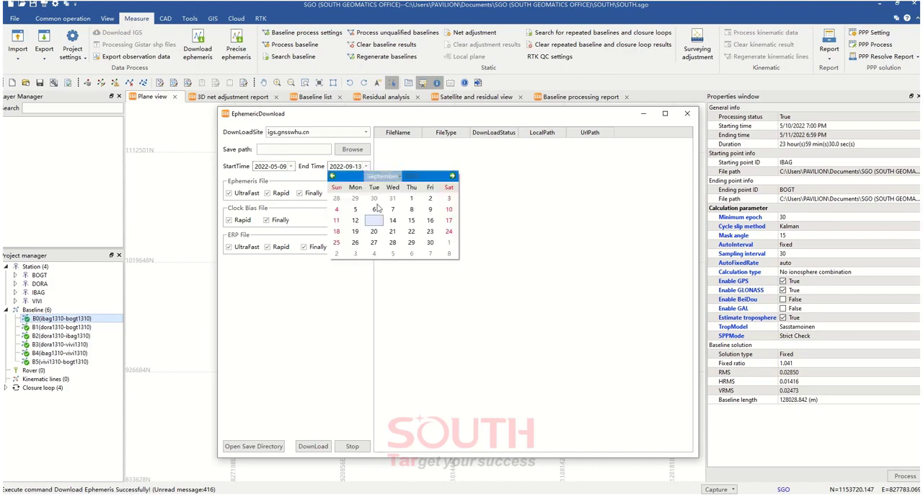
pyautogui.click(333, 176)
pyautogui.click(333, 176)
pyautogui.click(333, 176)
pyautogui.click(333, 176)
pyautogui.click(332, 176)
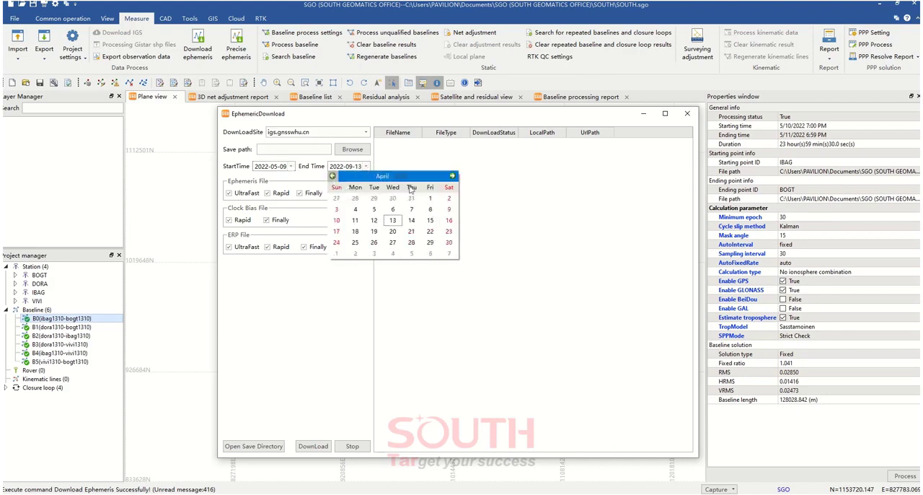
pyautogui.click(452, 176)
pyautogui.click(430, 221)
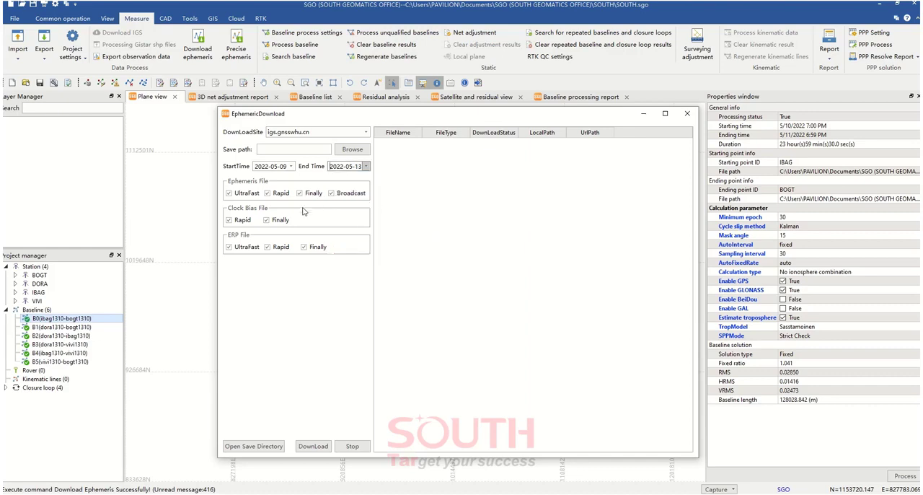
# Limit the download to Finally ephemeris files, excluding UltraFast, Rapid and Broadcast ephemerides and all clock bias and ERP files
pyautogui.moveTo(300, 118); pyautogui.dragTo(248, 121)
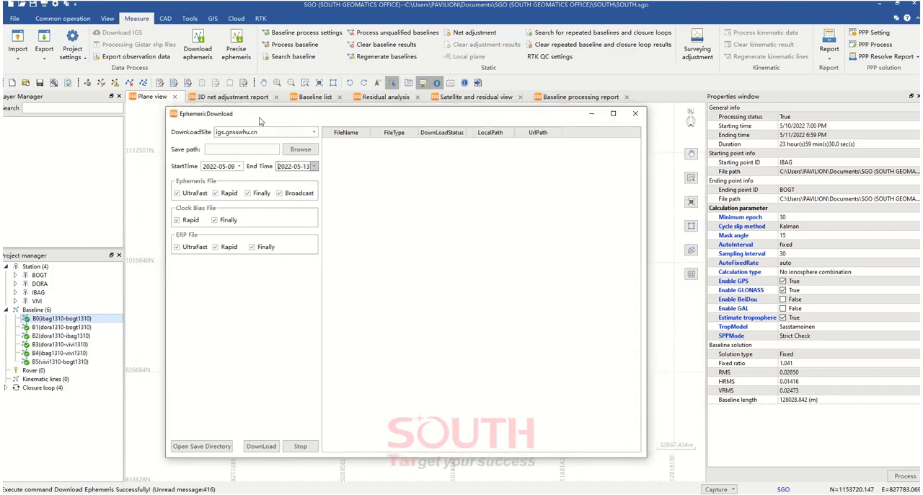
pyautogui.click(297, 202)
pyautogui.click(228, 199)
pyautogui.click(188, 220)
pyautogui.click(214, 219)
pyautogui.click(219, 246)
pyautogui.click(180, 247)
pyautogui.click(250, 246)
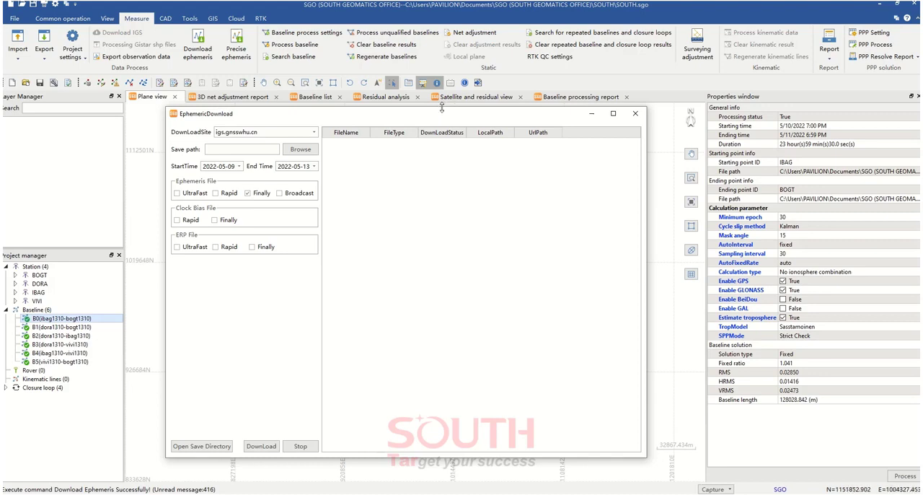
# Create a folder named Efemérides inside C:\CORS Colombia and choose it as the save path for the ephemeris download
pyautogui.moveTo(441, 107); pyautogui.dragTo(439, 147)
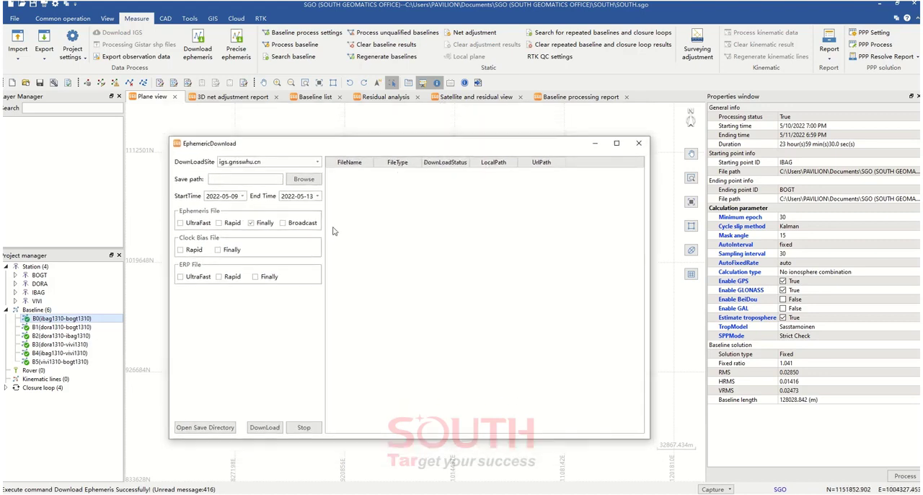
pyautogui.click(300, 180)
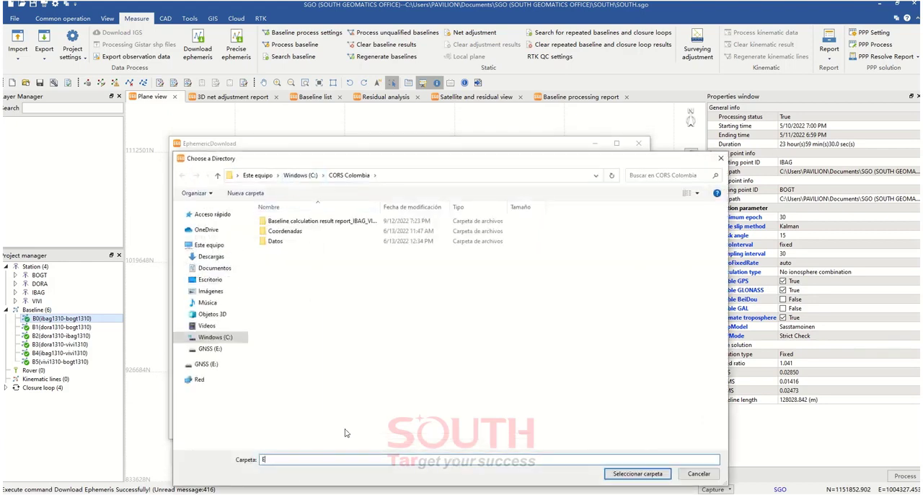
pyautogui.rightClick(359, 344)
pyautogui.moveTo(420, 443)
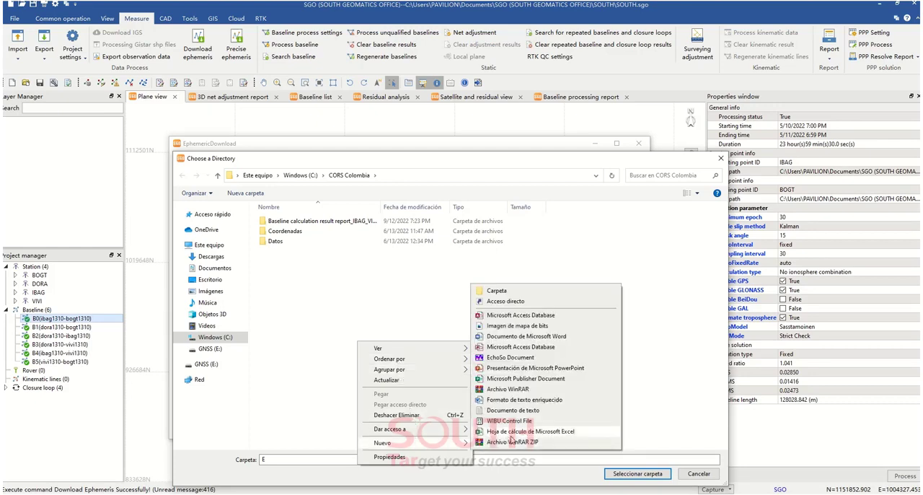
pyautogui.click(528, 291)
pyautogui.write('Efemérides')
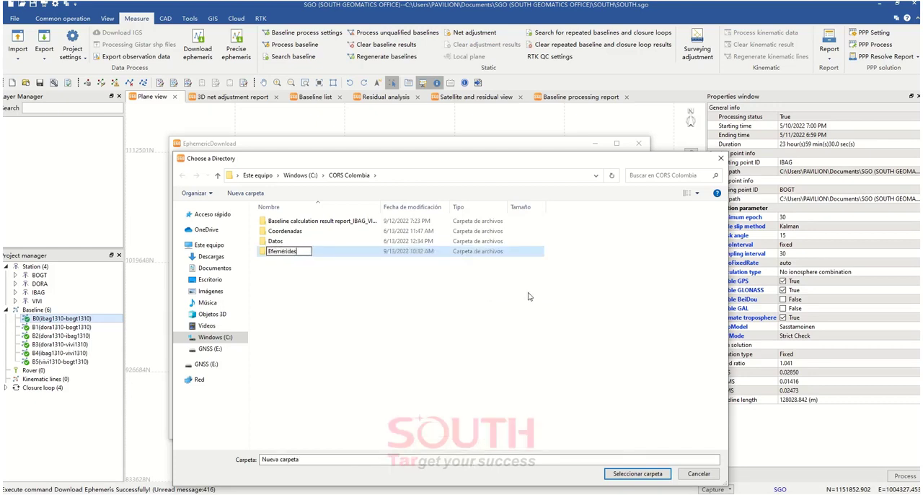
pyautogui.press('Return')
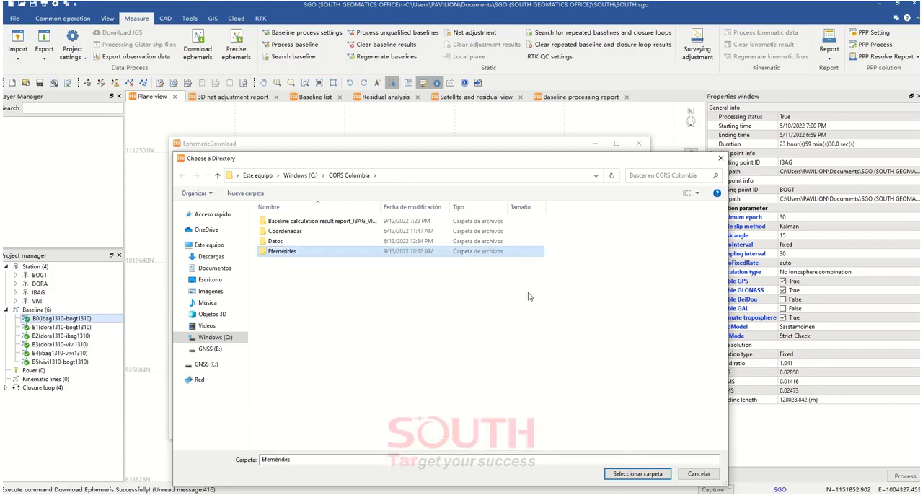
pyautogui.press('Return')
pyautogui.click(638, 475)
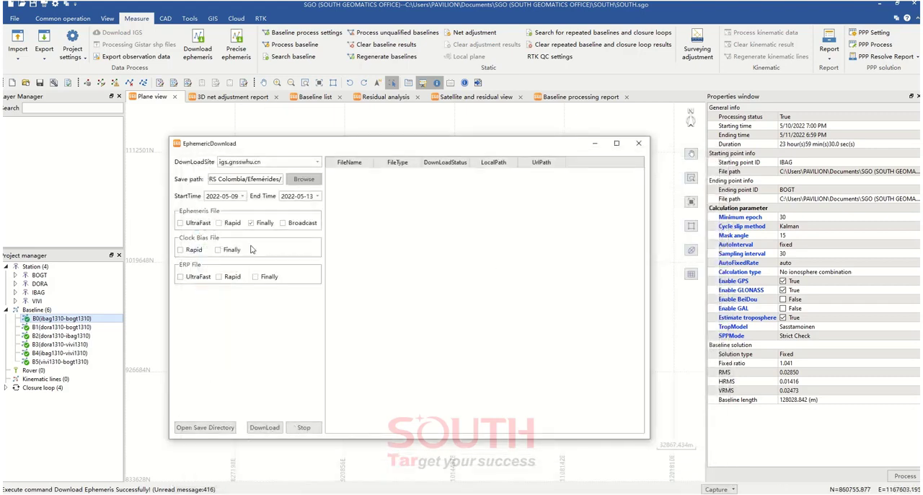
# Review the available download sites, keep igs.gnsswhu.cn, and start downloading the ephemeris files
pyautogui.click(317, 163)
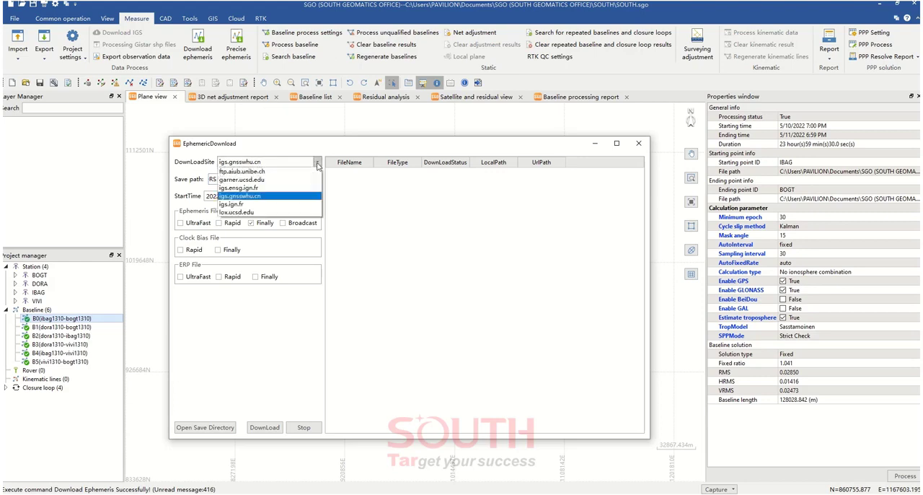
pyautogui.click(316, 165)
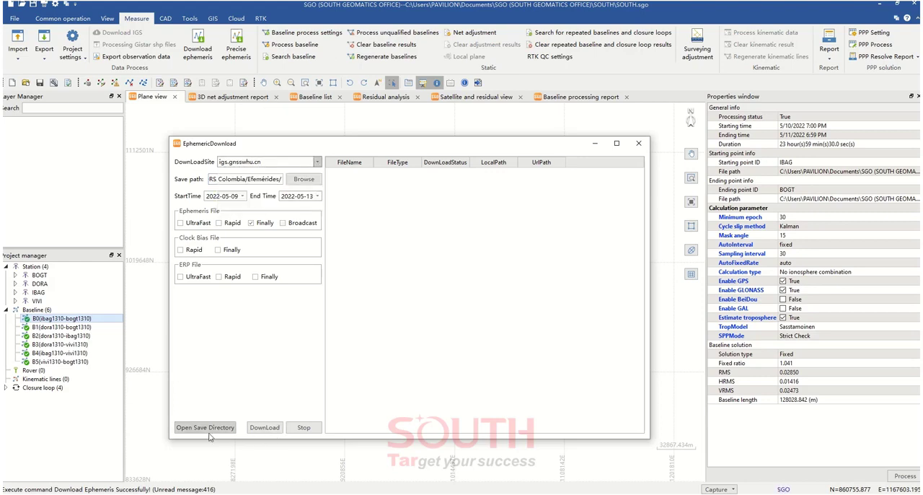
pyautogui.click(264, 428)
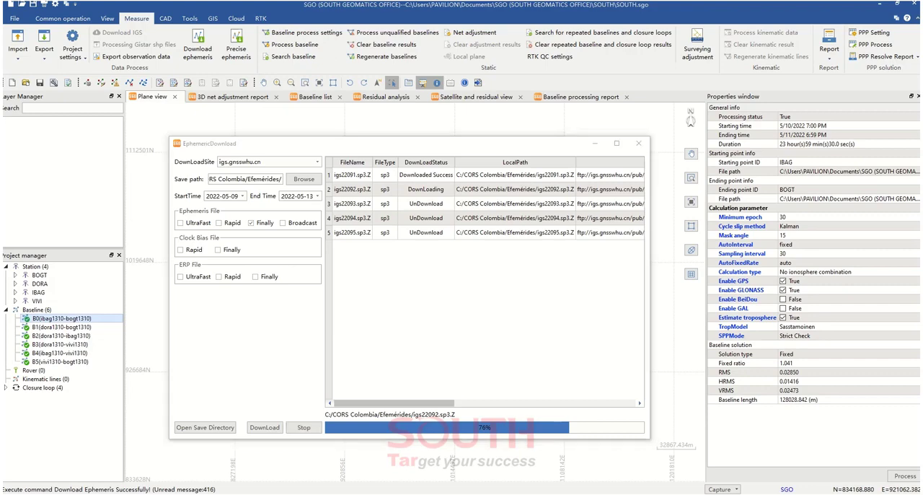
# Open the save directory and check the sp3 files arriving in the Efemérides folder
pyautogui.click(205, 427)
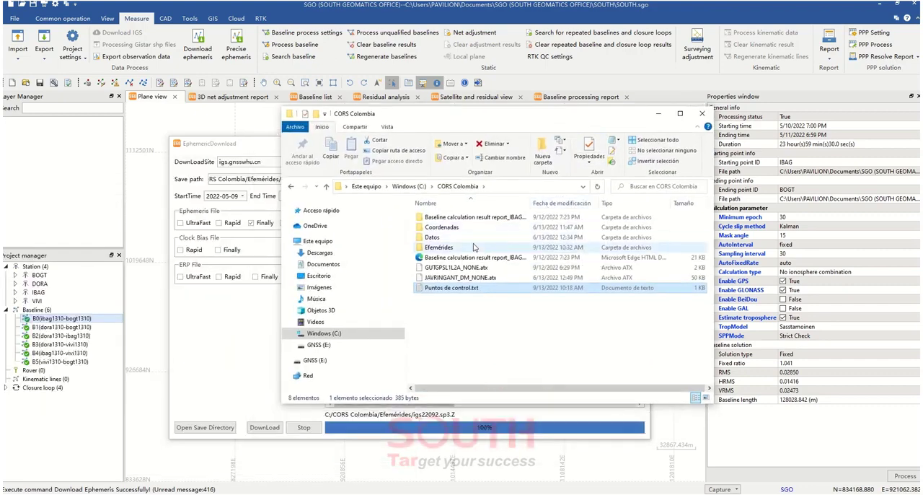
pyautogui.doubleClick(474, 248)
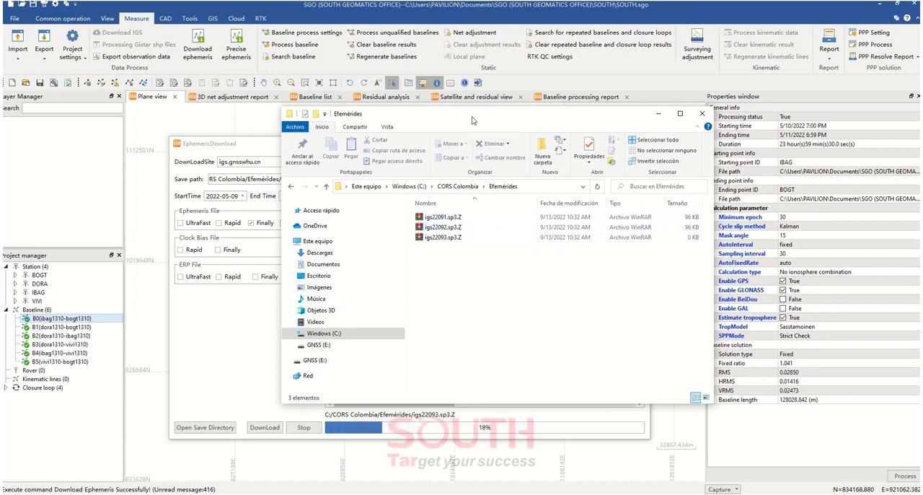
pyautogui.moveTo(474, 121); pyautogui.dragTo(364, 132)
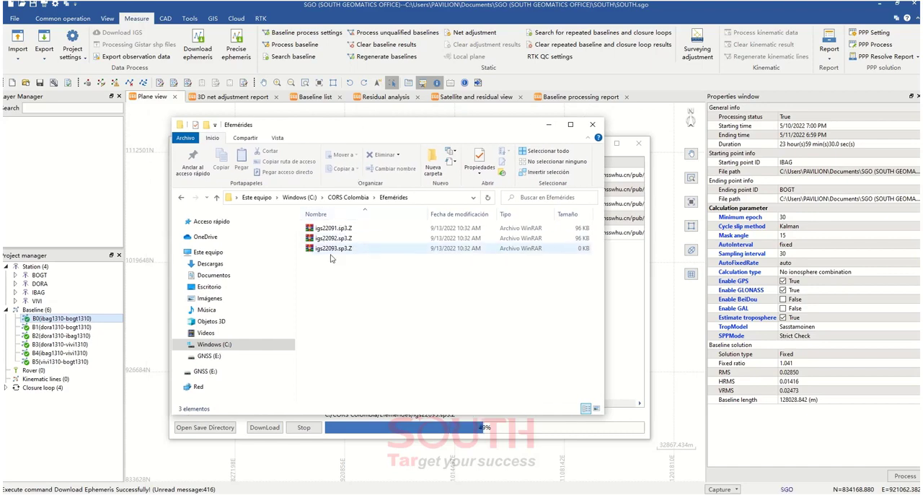
pyautogui.moveTo(408, 130); pyautogui.dragTo(637, 126)
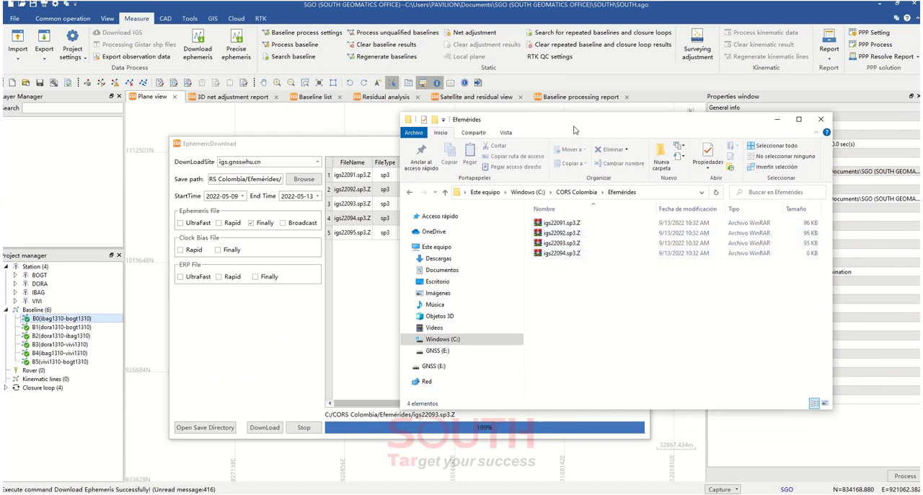
pyautogui.moveTo(575, 127); pyautogui.dragTo(708, 114)
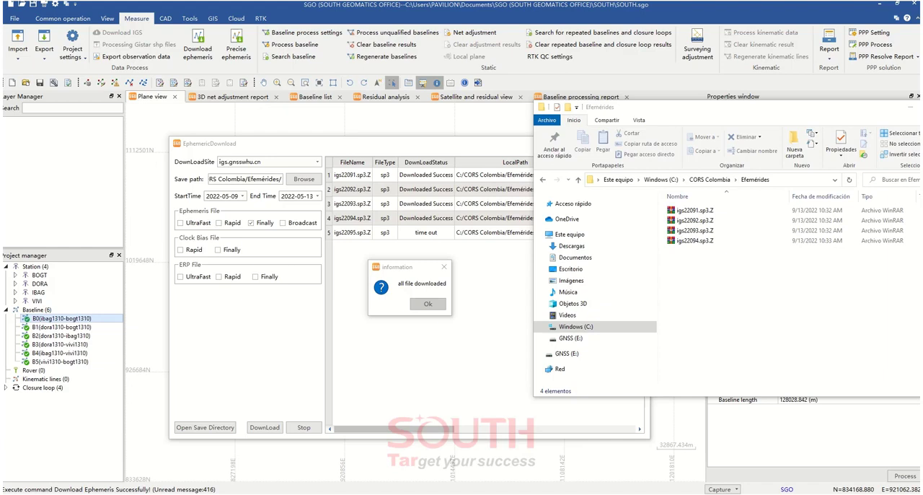
# Open the GNSS Calendar and utility site in Chrome, then return to SGO and dismiss the download completion message
pyautogui.moveTo(1, 74); pyautogui.dragTo(395, 66)
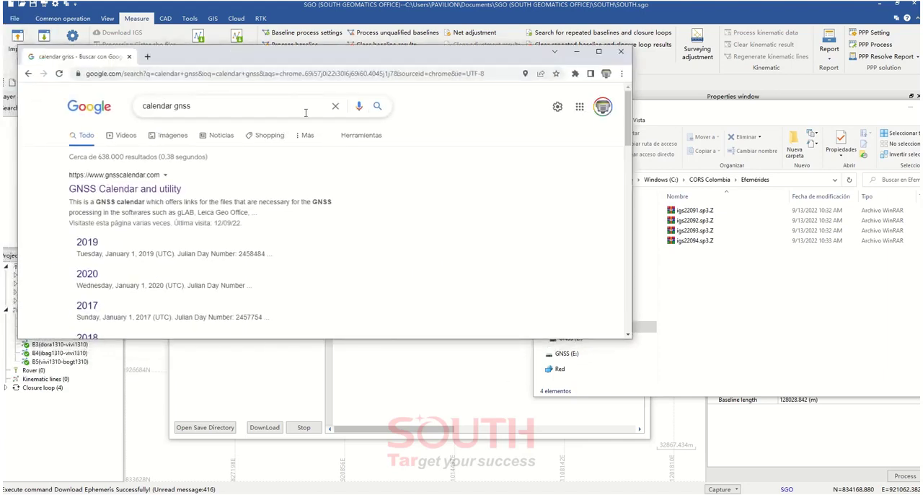
pyautogui.click(127, 189)
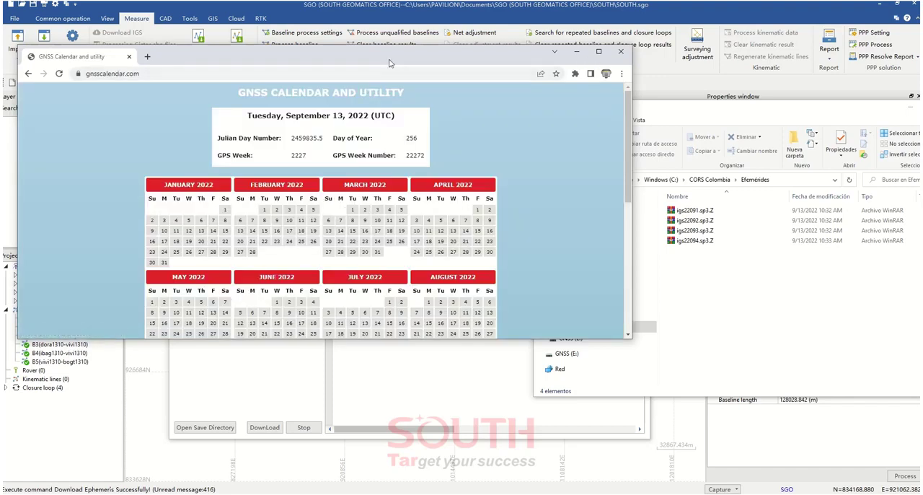
pyautogui.moveTo(387, 65); pyautogui.dragTo(470, 128)
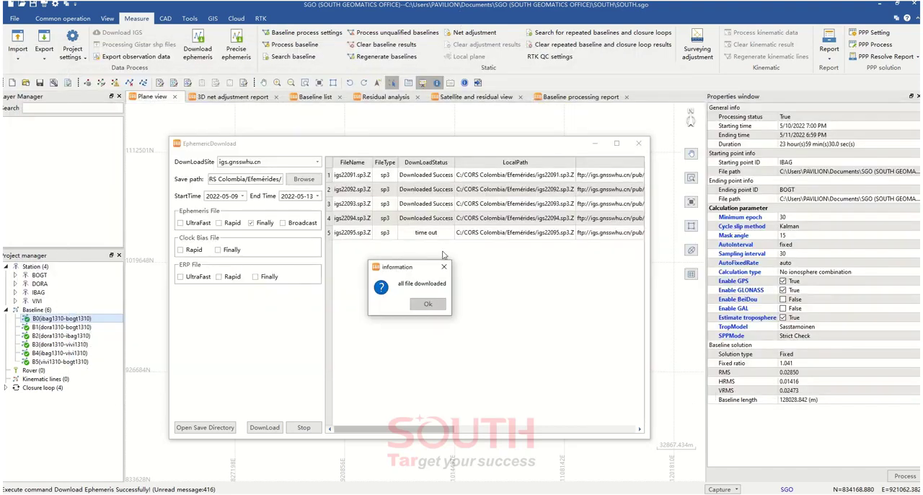
pyautogui.click(428, 306)
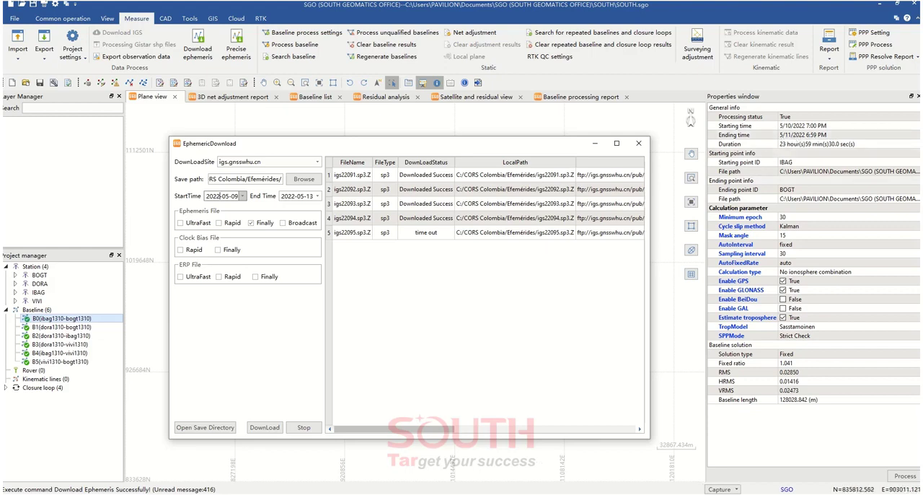
# Look up May 11, 2022 in the GNSS Calendar and select the matching igs22093.sp3.Z file in the Efemérides folder
pyautogui.hotkey('alt', 'Tab')
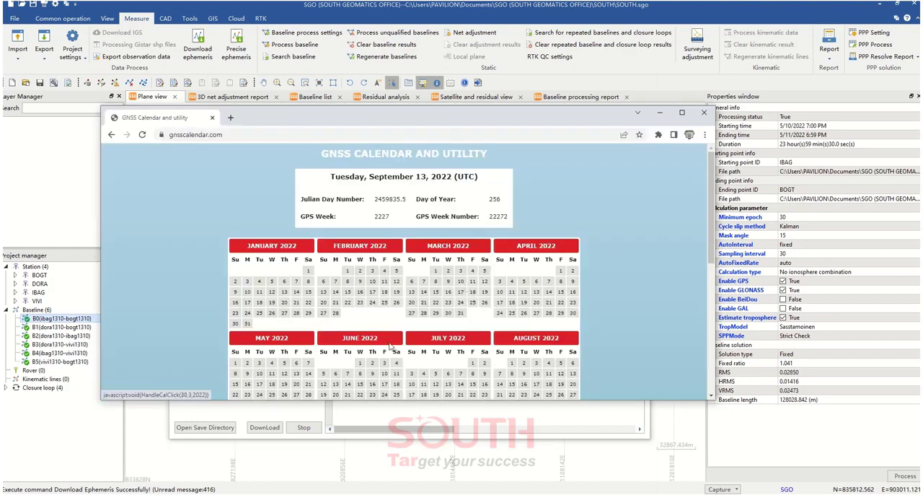
pyautogui.click(271, 374)
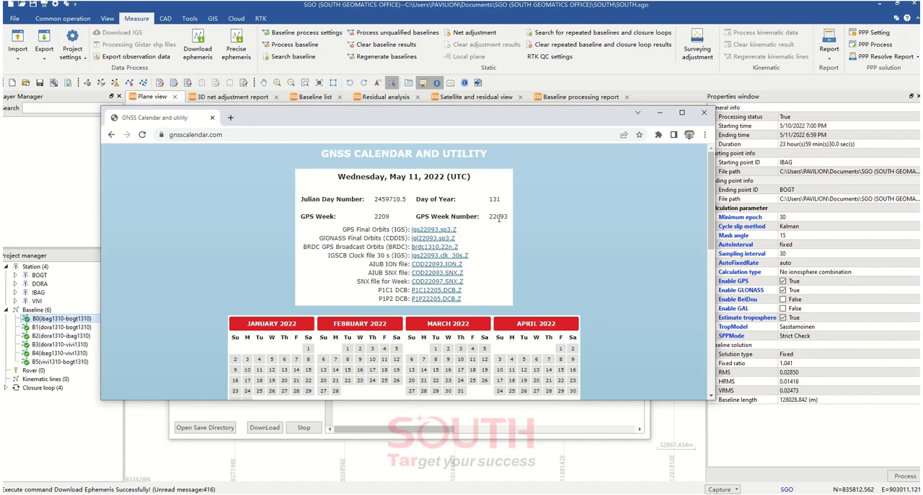
pyautogui.moveTo(497, 119); pyautogui.dragTo(1, 159)
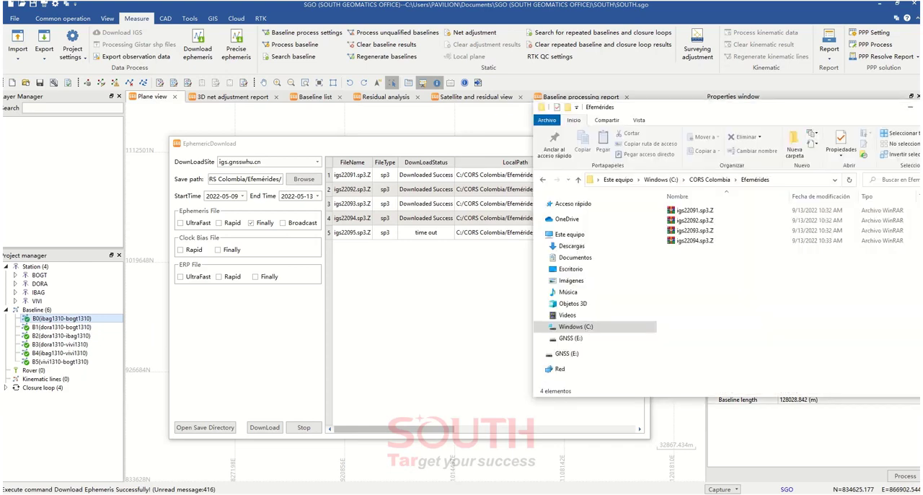
pyautogui.moveTo(698, 108); pyautogui.dragTo(614, 112)
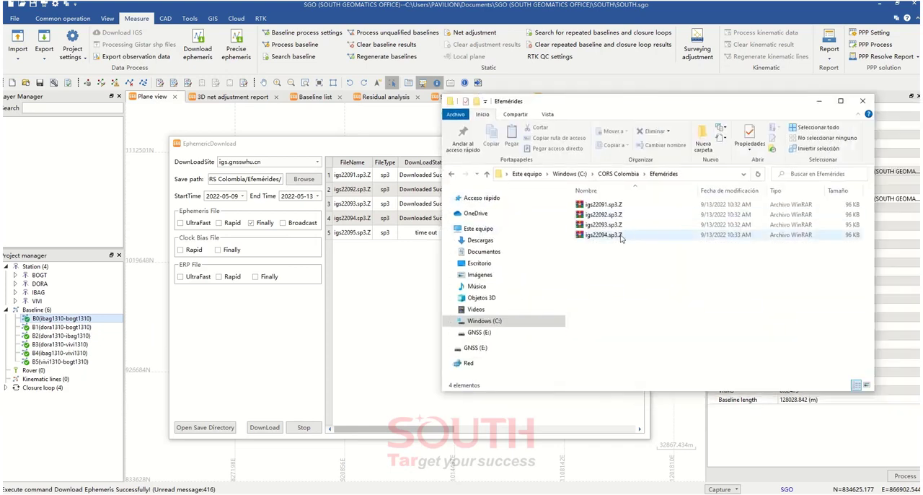
pyautogui.click(602, 225)
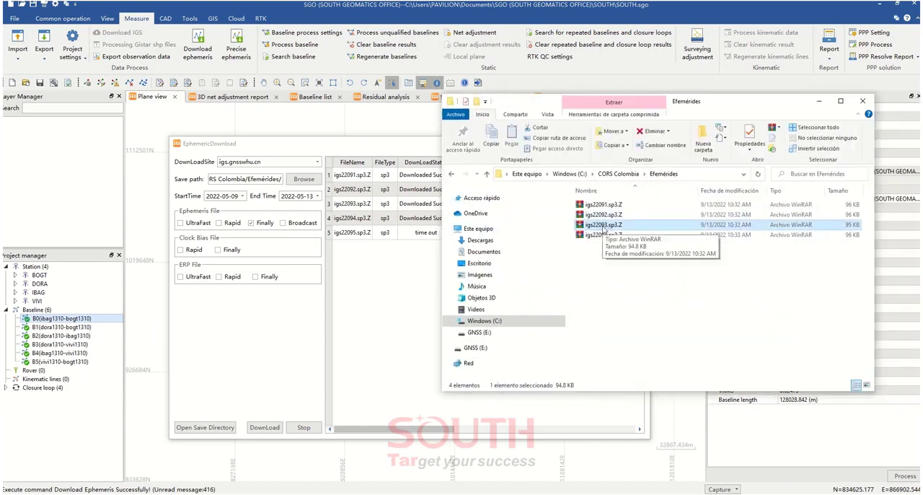
# Compare the GPS week number for May 11, 2022 in the GNSS Calendar with the igs22093.sp3.Z file name
pyautogui.moveTo(3, 160); pyautogui.dragTo(352, 96)
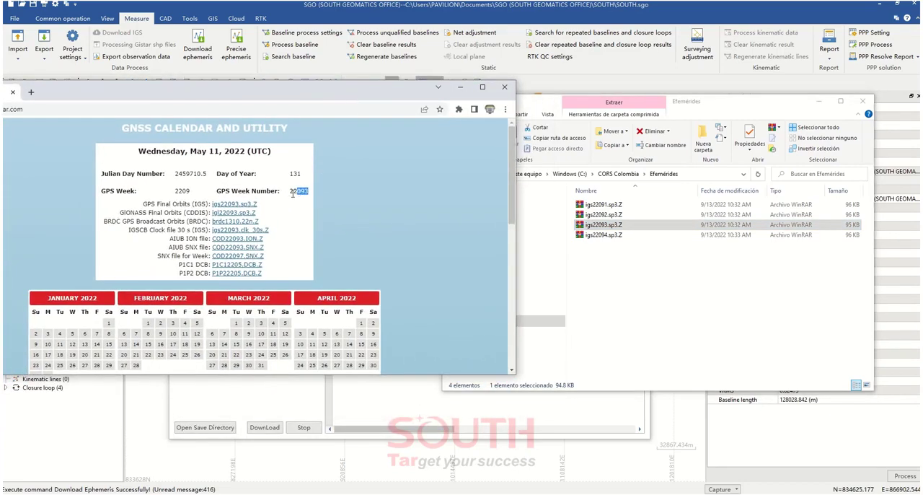
pyautogui.moveTo(303, 191); pyautogui.dragTo(310, 196)
pyautogui.click(309, 196)
pyautogui.click(594, 228)
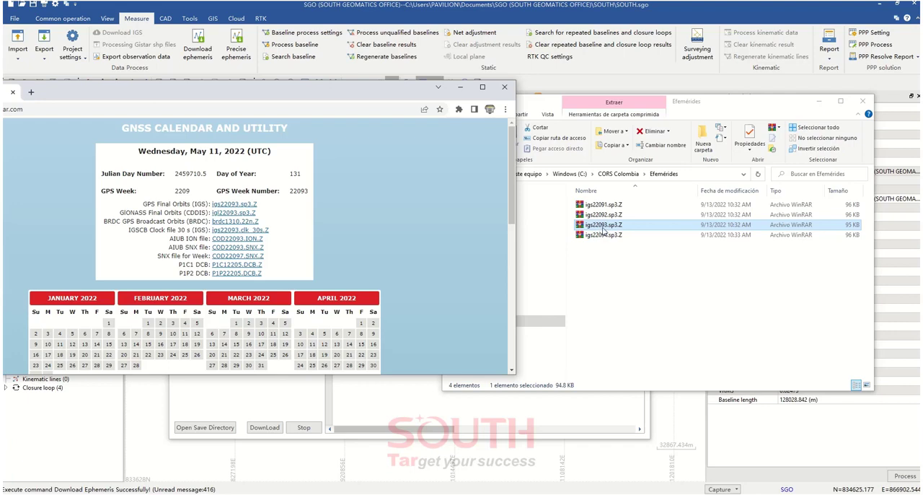
pyautogui.click(360, 205)
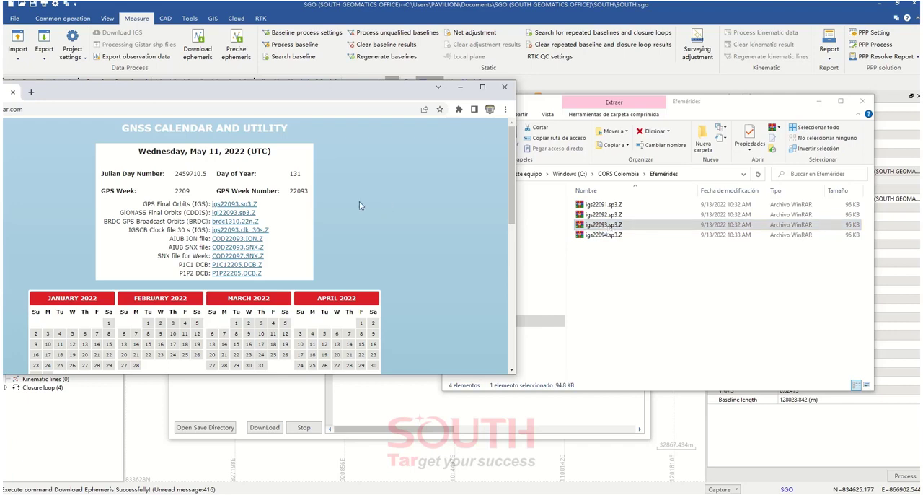
pyautogui.moveTo(290, 191); pyautogui.dragTo(299, 174)
pyautogui.click(299, 187)
pyautogui.click(303, 187)
# Extract igs22093.sp3.Z into the Efemérides folder, then return to SGO and close the ephemeris download window
pyautogui.rightClick(613, 228)
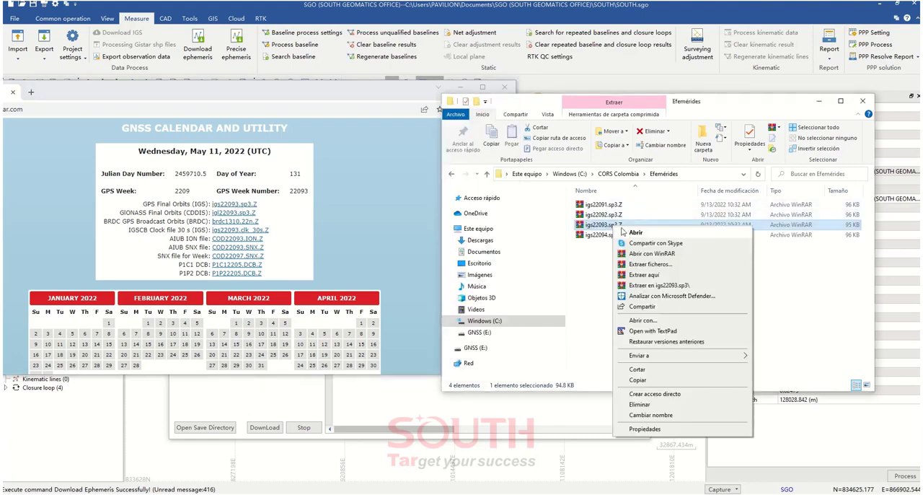
pyautogui.click(648, 276)
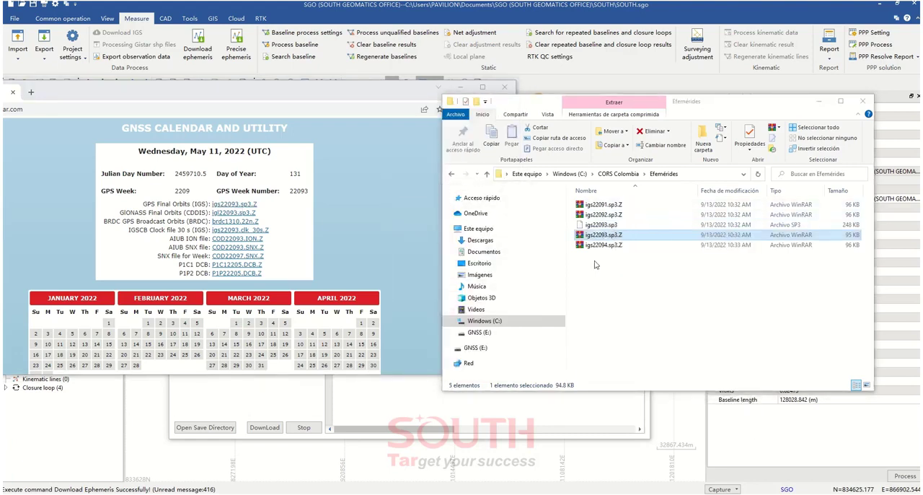
pyautogui.moveTo(385, 96); pyautogui.dragTo(0, 98)
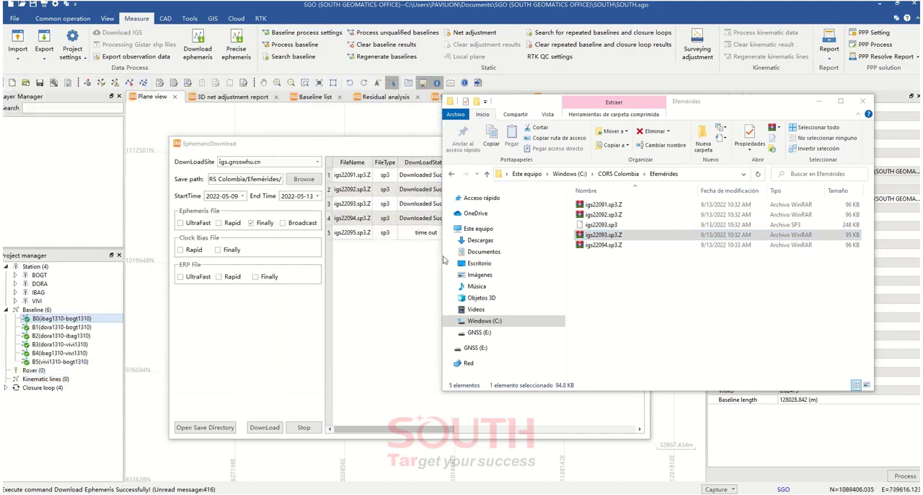
pyautogui.click(610, 226)
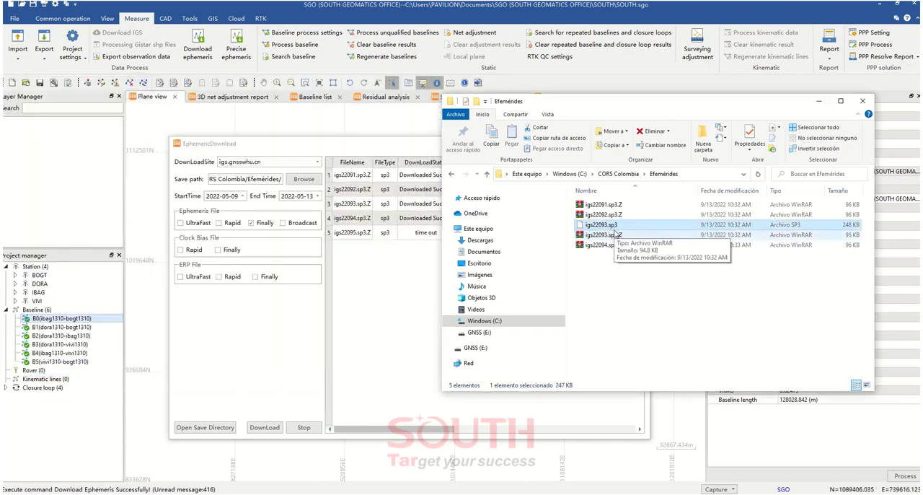
pyautogui.click(349, 147)
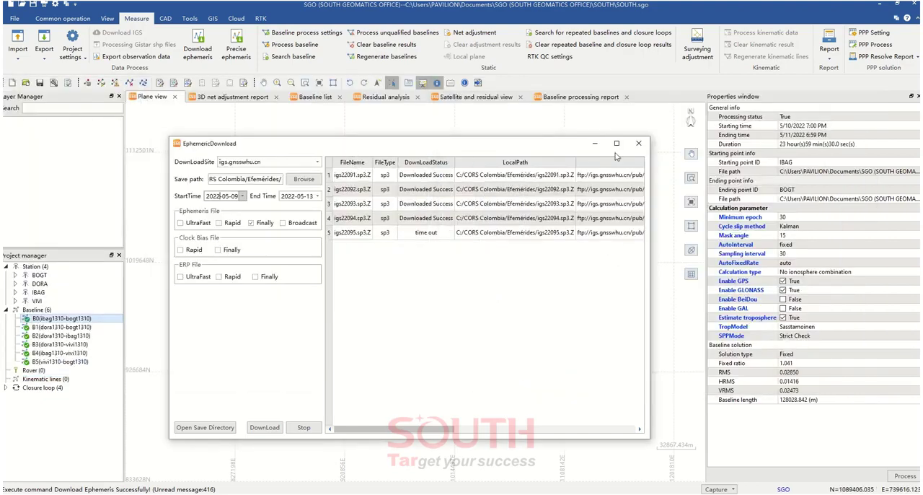
pyautogui.click(638, 144)
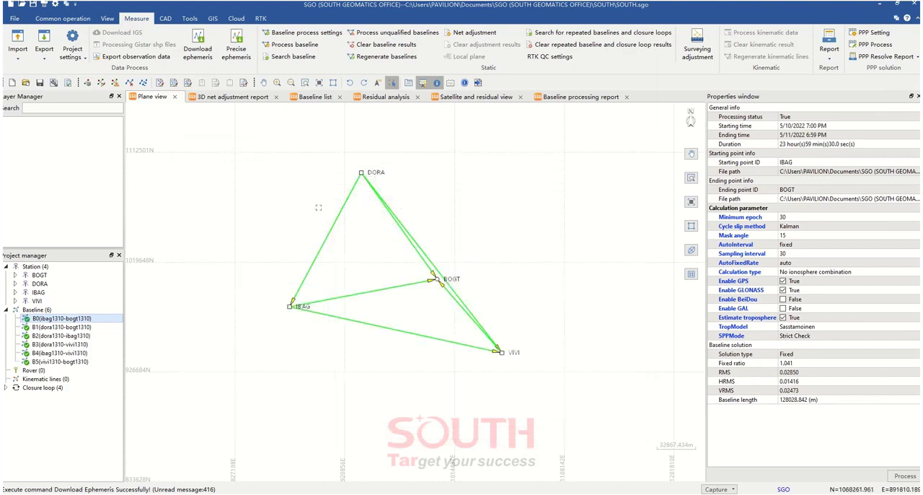
# Open the precise ephemeris manager and set the Sp3 mode to Not Use for the BOGT, DORA, IBAG and VIVI station files
pyautogui.click(237, 51)
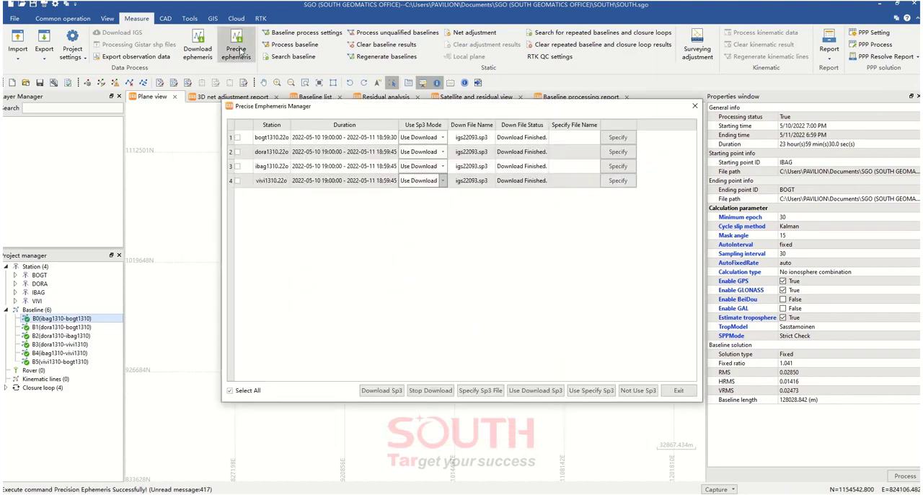
pyautogui.click(443, 138)
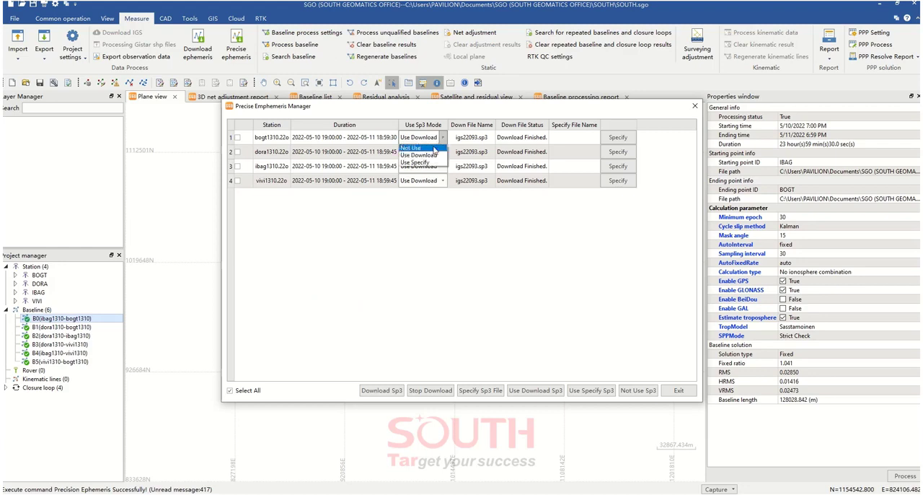
pyautogui.click(422, 154)
pyautogui.click(442, 153)
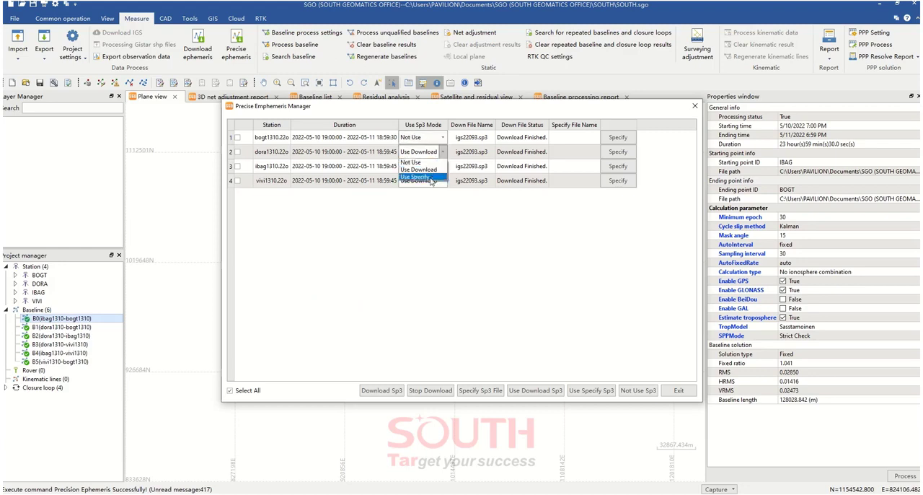
pyautogui.click(415, 162)
pyautogui.click(442, 166)
pyautogui.click(415, 176)
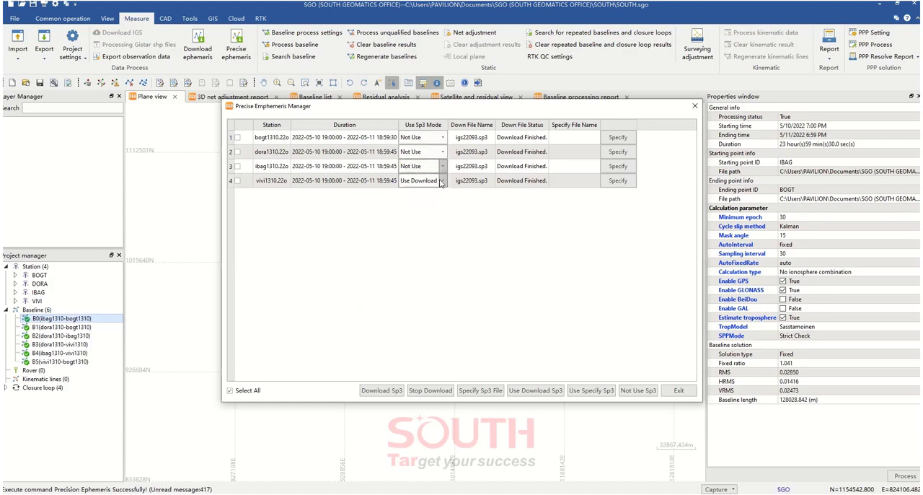
pyautogui.click(443, 181)
pyautogui.click(415, 191)
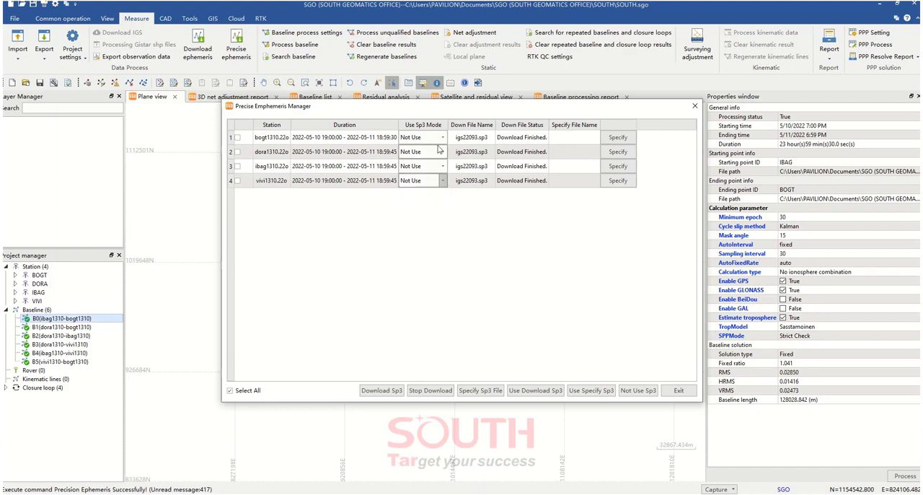
# Specify igs22093.sp3 from the Efemérides folder as the precise ephemeris file for all four stations
pyautogui.click(618, 139)
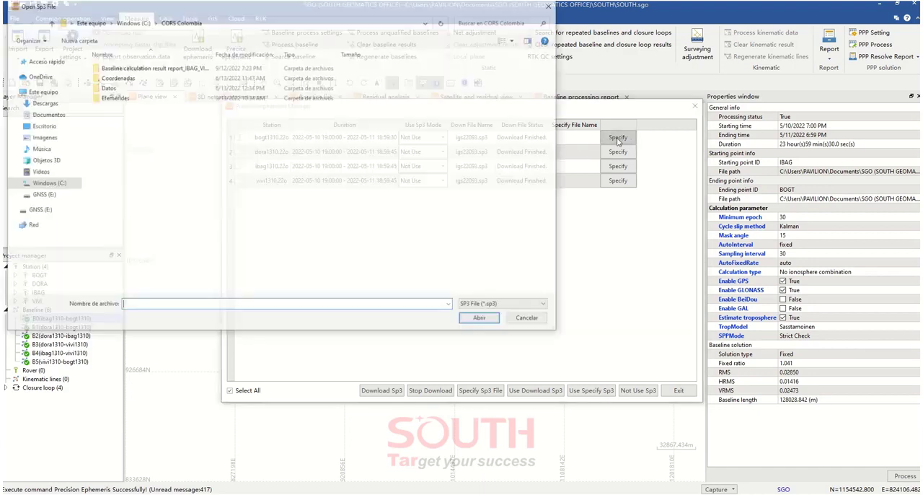
pyautogui.doubleClick(119, 98)
pyautogui.click(121, 69)
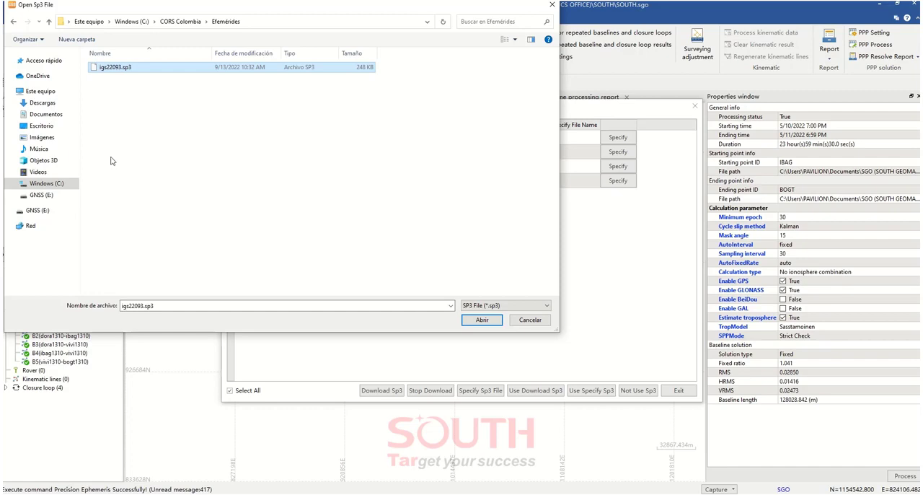
pyautogui.click(481, 320)
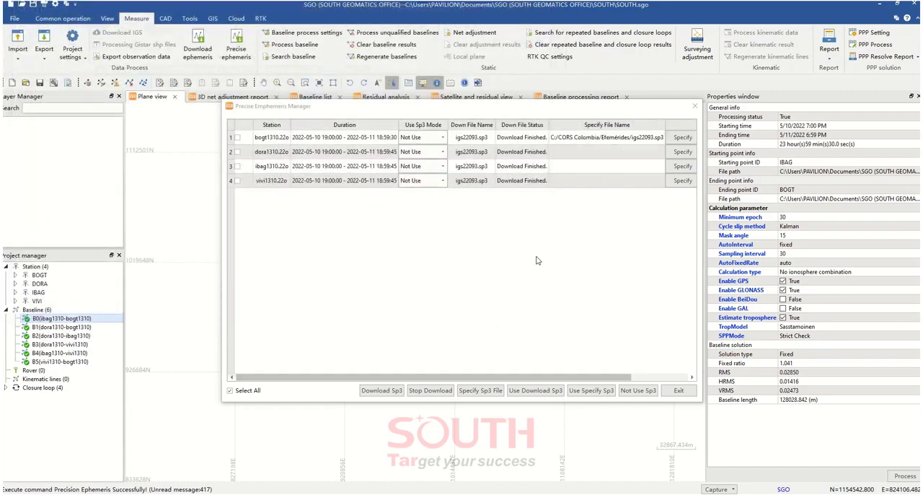
pyautogui.click(681, 152)
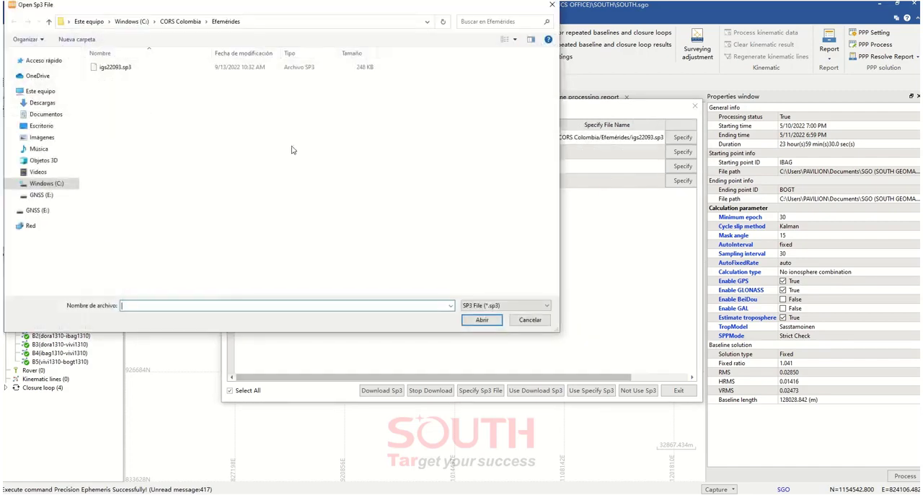
pyautogui.doubleClick(122, 70)
pyautogui.click(683, 166)
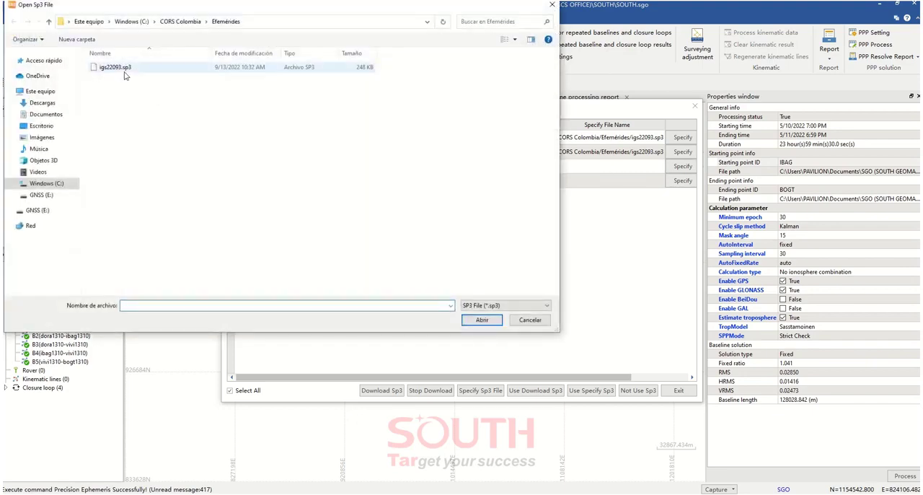
pyautogui.doubleClick(124, 72)
pyautogui.click(682, 180)
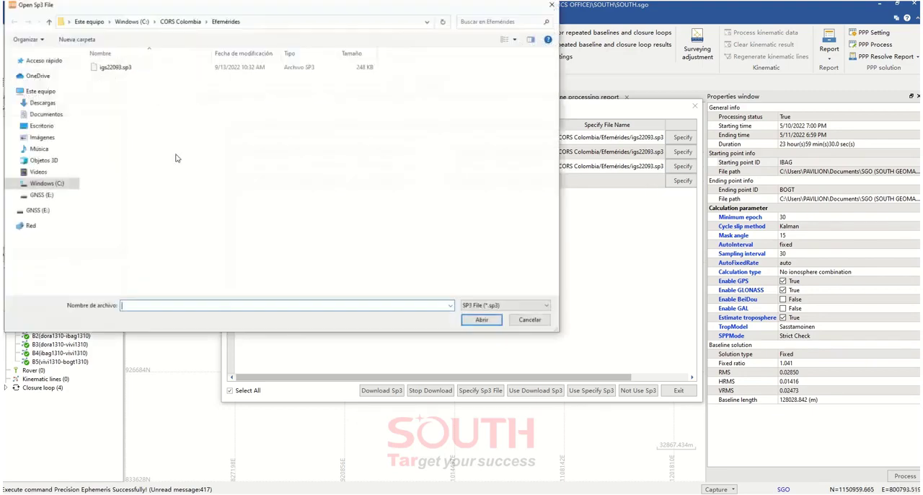
pyautogui.doubleClick(122, 72)
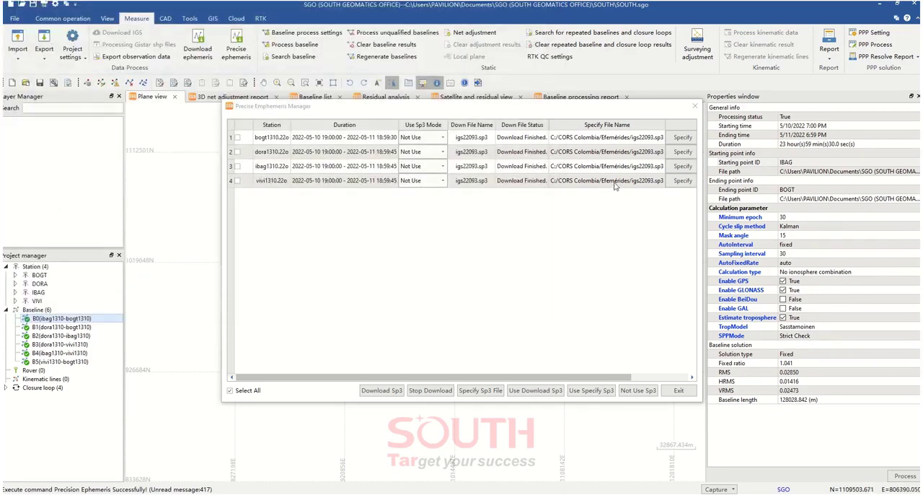
# Set the Sp3 mode to Use Specify for all four stations and exit the precise ephemeris manager
pyautogui.click(425, 137)
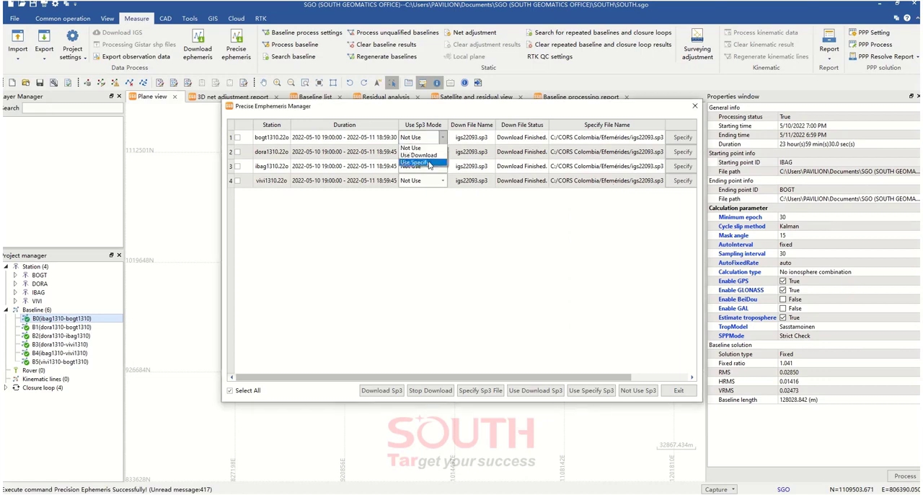
pyautogui.click(428, 163)
pyautogui.click(426, 152)
pyautogui.click(429, 178)
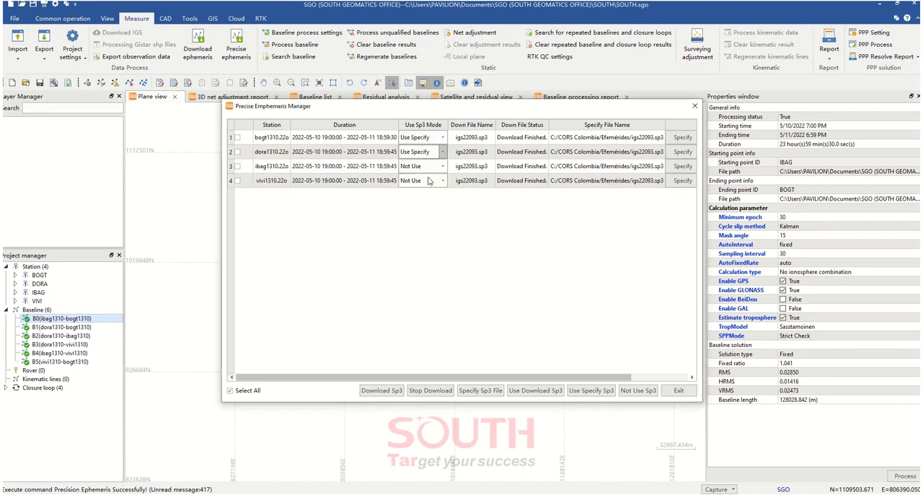
pyautogui.click(427, 166)
pyautogui.click(429, 192)
pyautogui.click(442, 180)
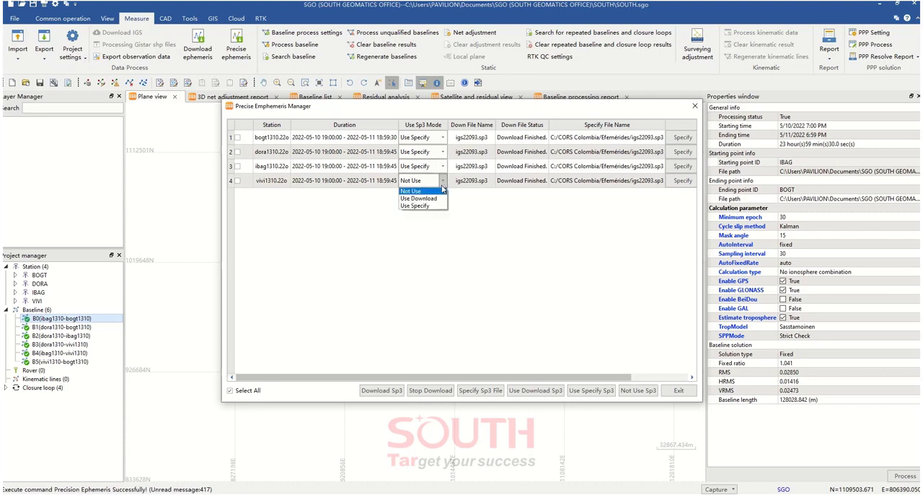
pyautogui.click(417, 206)
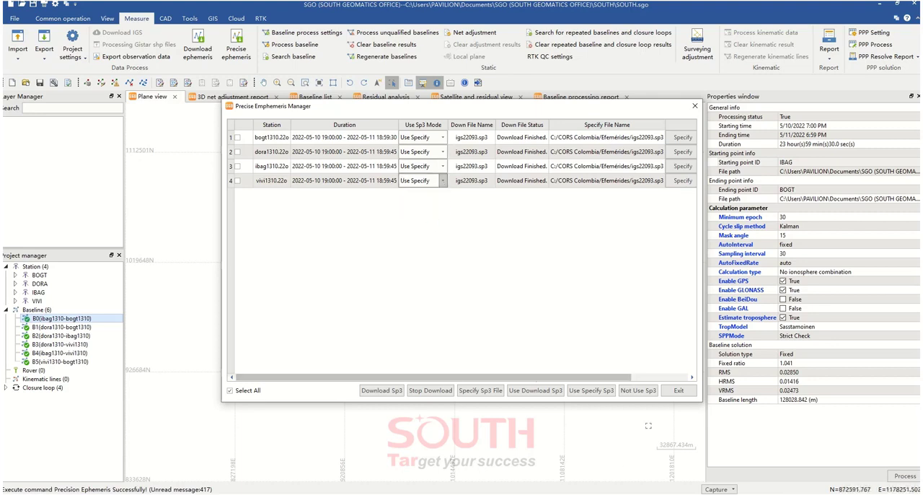
pyautogui.click(590, 394)
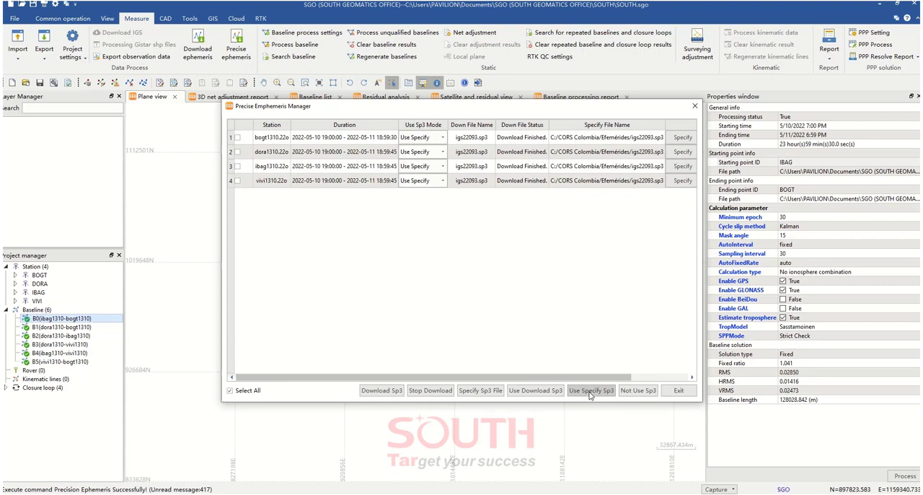
pyautogui.click(679, 392)
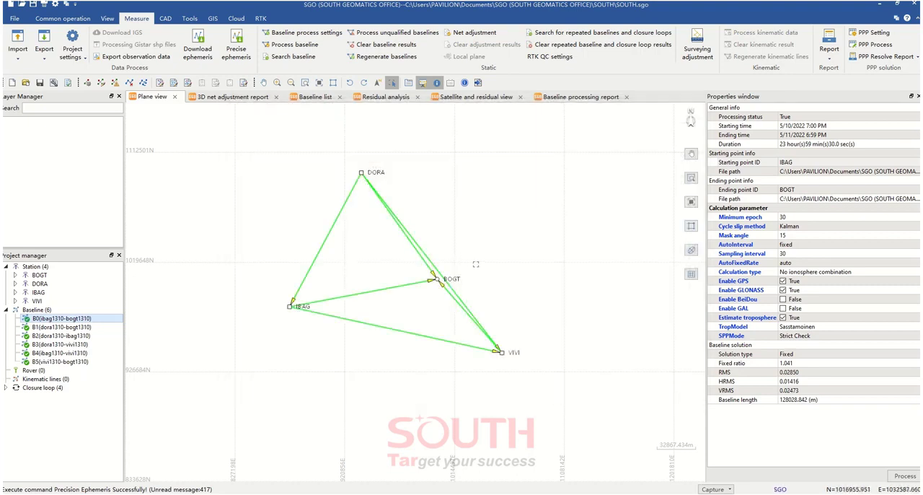
# Switch SP3 off and back on for the DORA–IBAG baseline in the plane view, accepting the station priority warning
pyautogui.click(349, 199)
pyautogui.rightClick(350, 198)
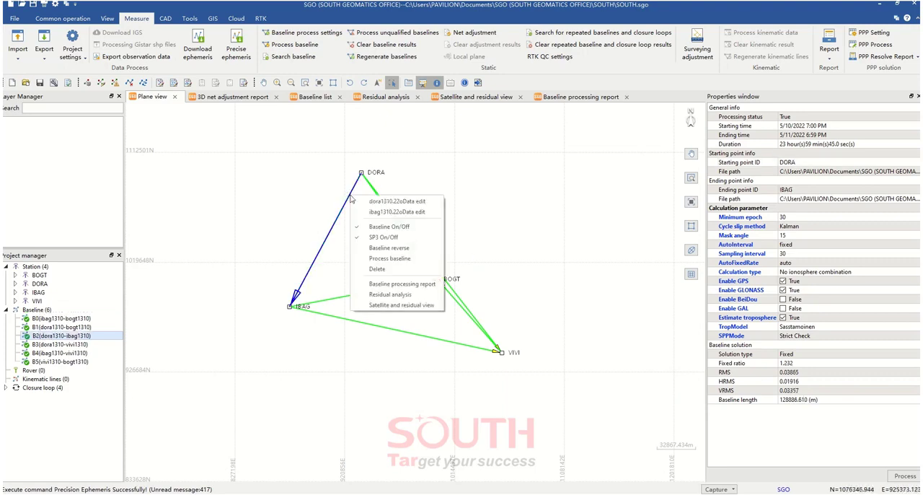
pyautogui.click(388, 237)
pyautogui.rightClick(350, 203)
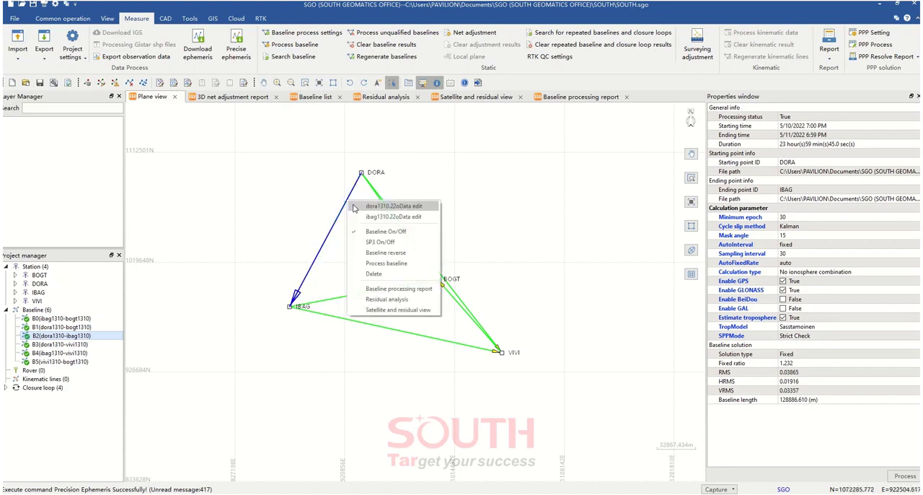
pyautogui.click(378, 244)
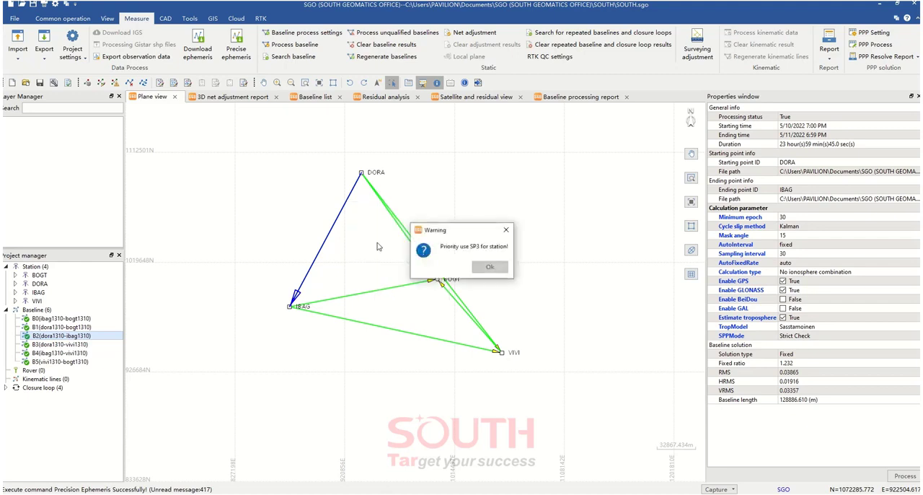
pyautogui.click(489, 268)
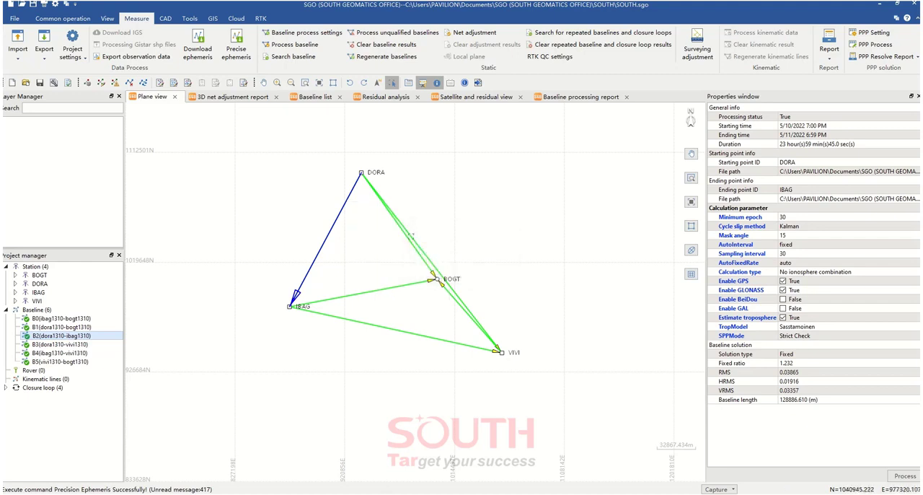
# Check the SP3 setting on the DORA–VIVI, DORA–BOGT and IBAG–BOGT baselines
pyautogui.click(413, 238)
pyautogui.rightClick(414, 238)
pyautogui.click(376, 256)
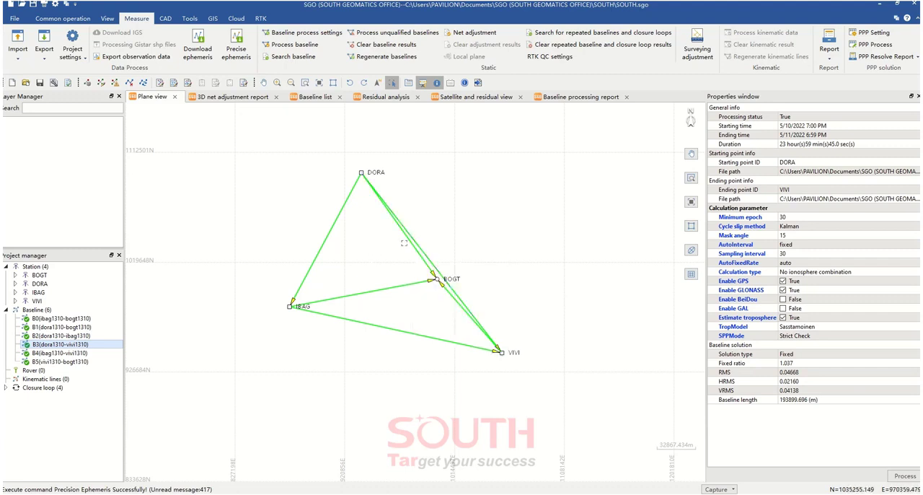
pyautogui.rightClick(412, 248)
pyautogui.click(371, 291)
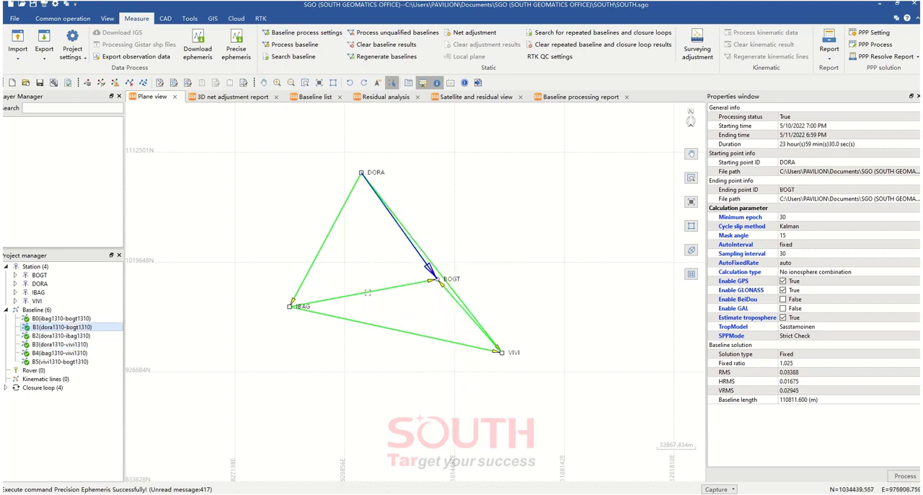
pyautogui.rightClick(371, 292)
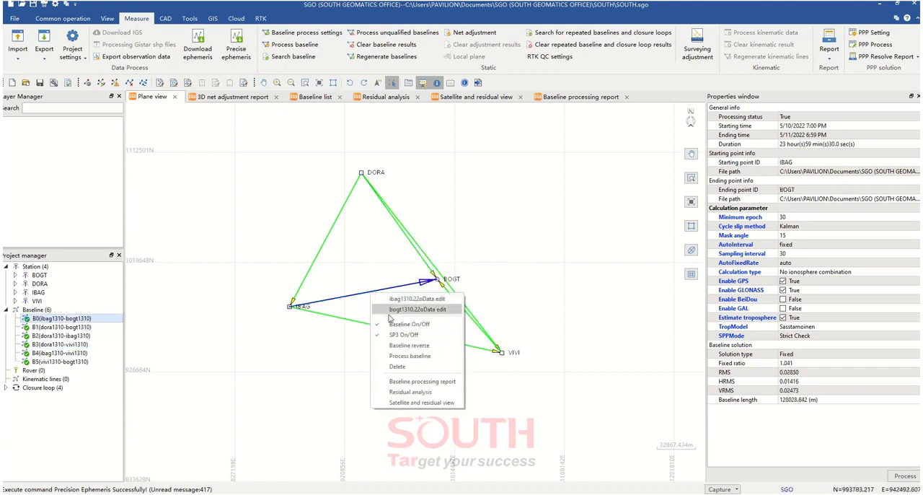
# Check the SP3 setting on the IBAG–VIVI and VIVI–BOGT baselines
pyautogui.click(352, 322)
pyautogui.rightClick(352, 321)
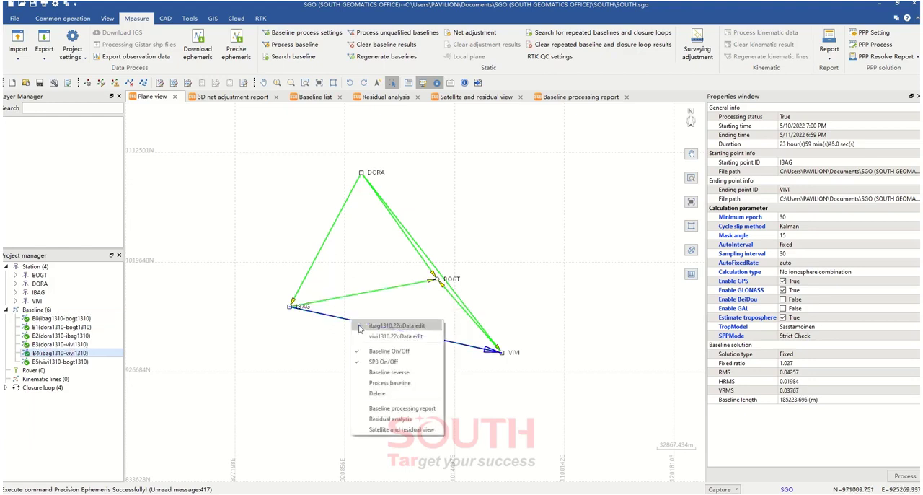
pyautogui.click(462, 309)
pyautogui.rightClick(462, 308)
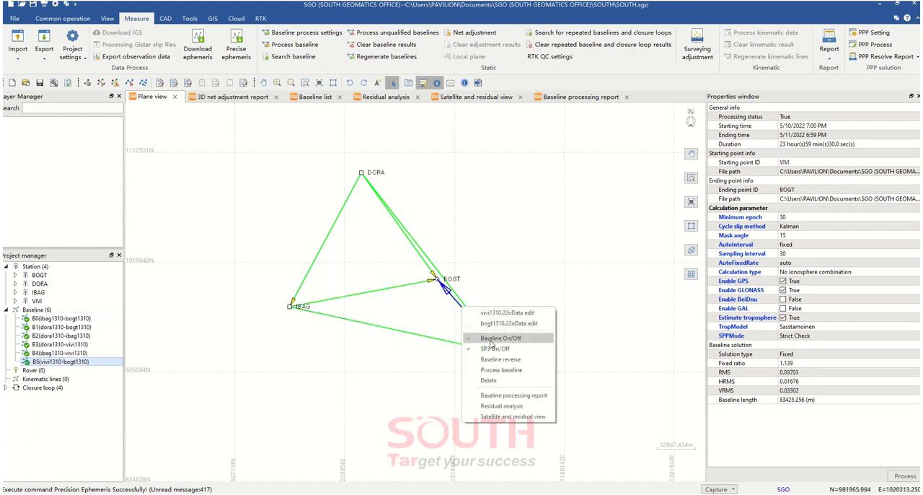
pyautogui.click(512, 243)
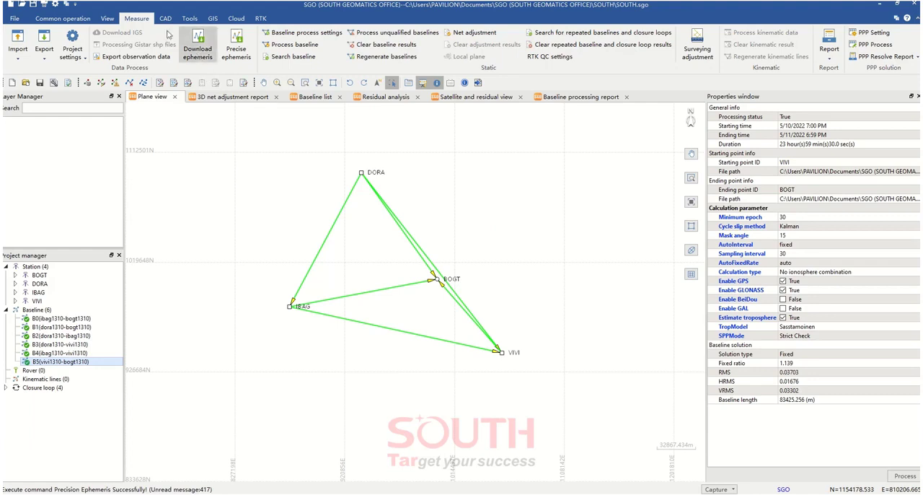
# Reprocess all six baselines and exit the baseline processing dialog
pyautogui.click(296, 44)
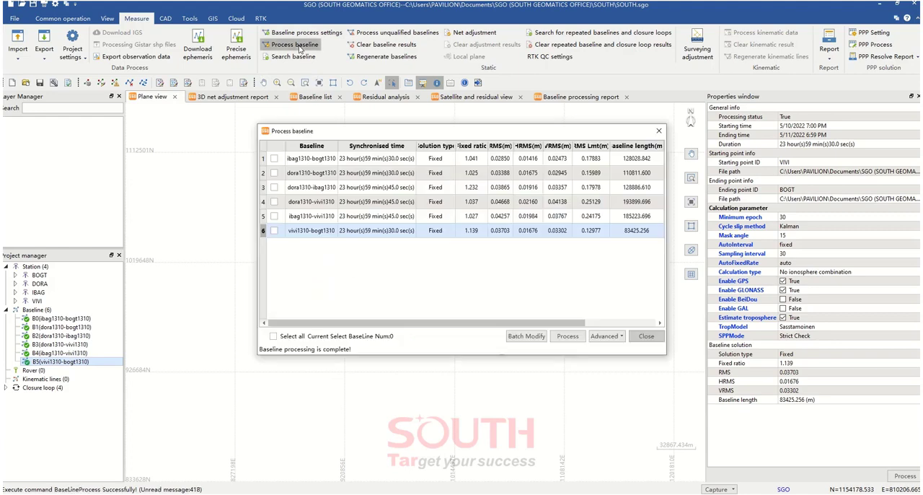
pyautogui.click(273, 336)
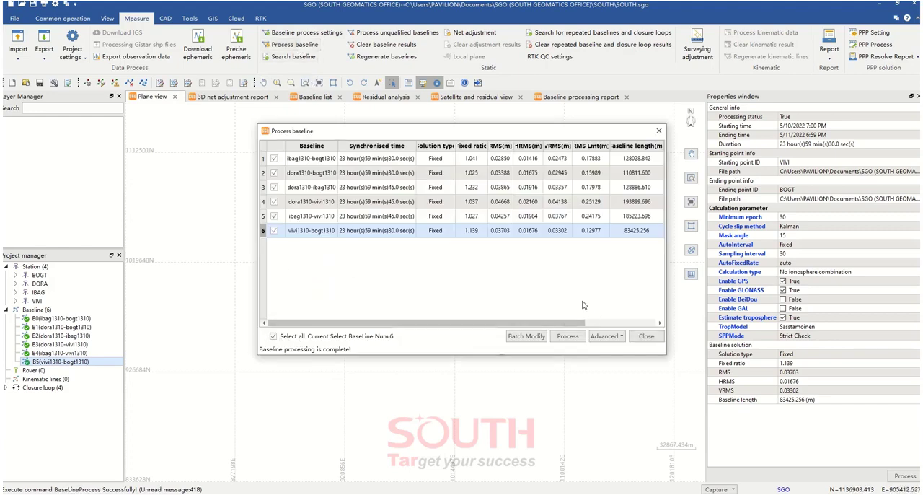
pyautogui.click(568, 336)
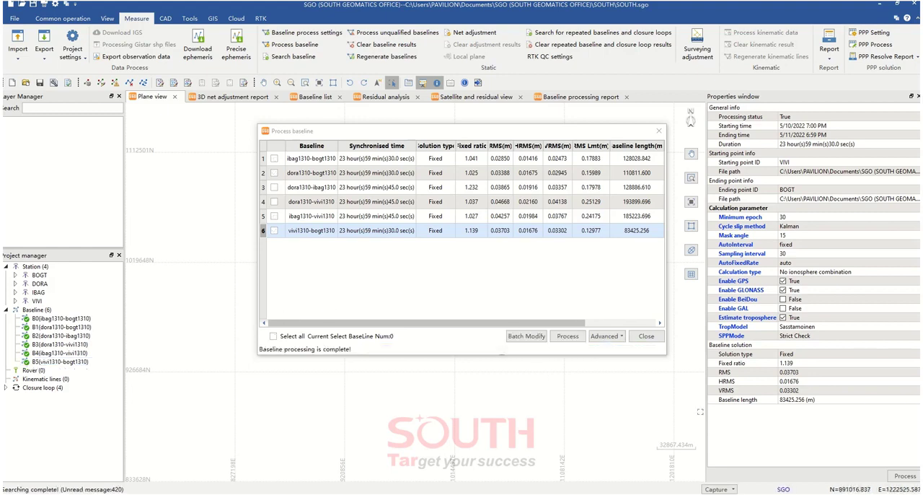
pyautogui.click(647, 336)
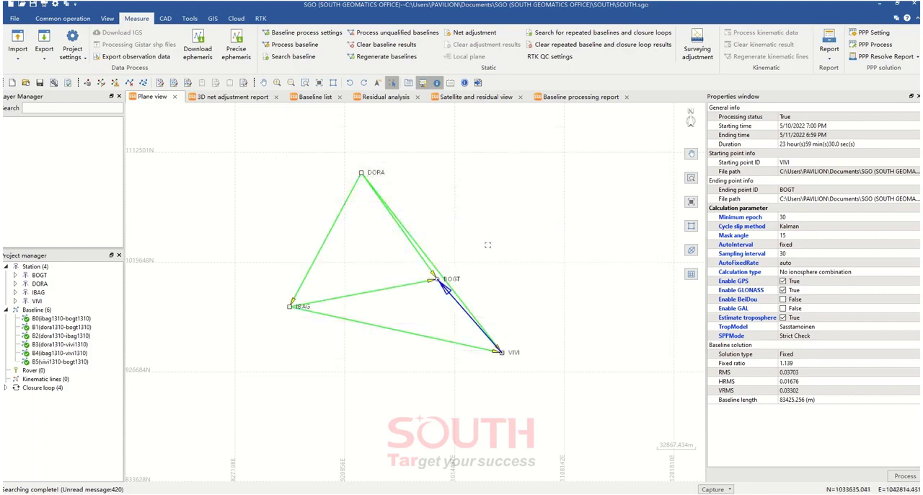
pyautogui.click(499, 221)
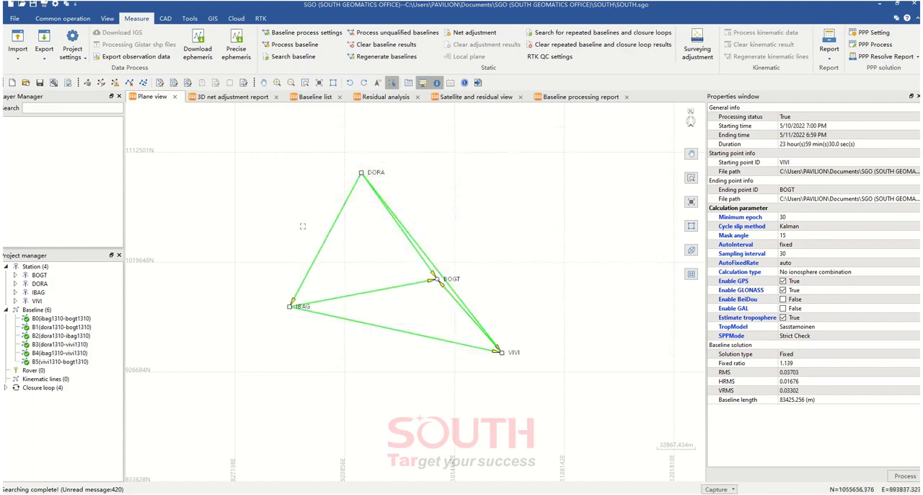
# Open the baseline processing report for DORA–VIVI and check its ephemeris type under the practical parameters
pyautogui.rightClick(431, 264)
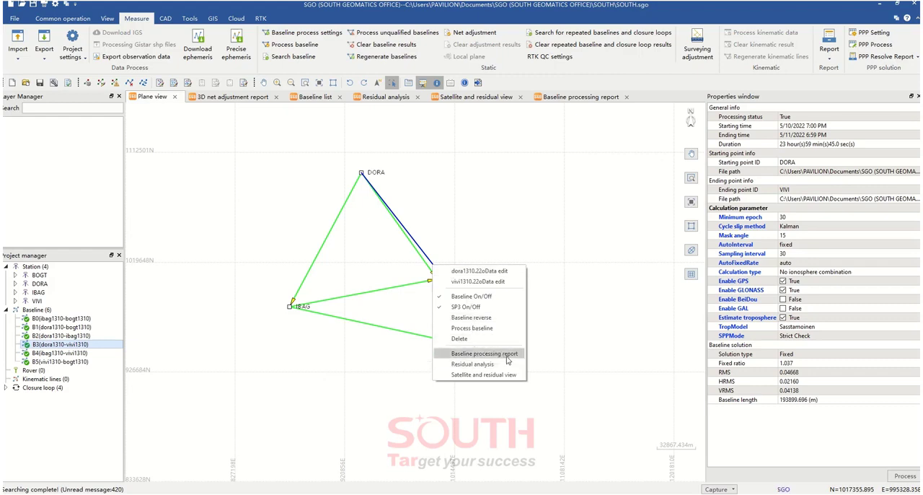
pyautogui.click(497, 358)
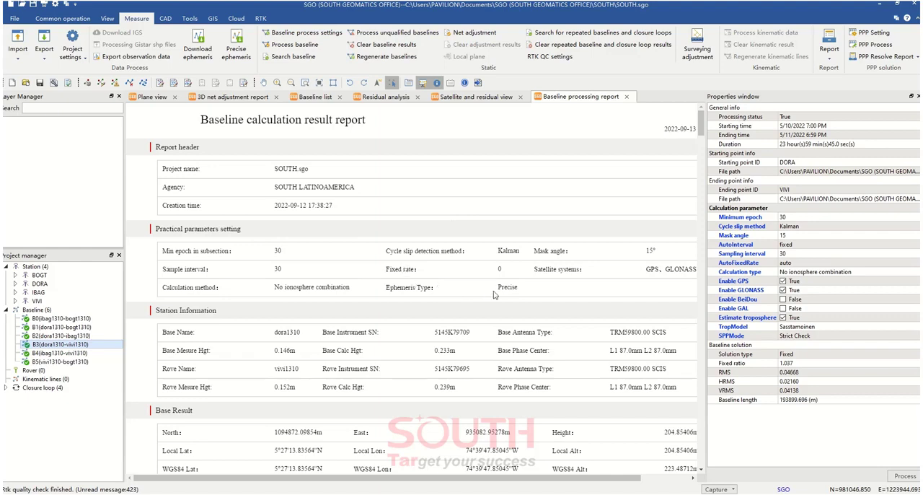
pyautogui.moveTo(519, 290); pyautogui.dragTo(497, 289)
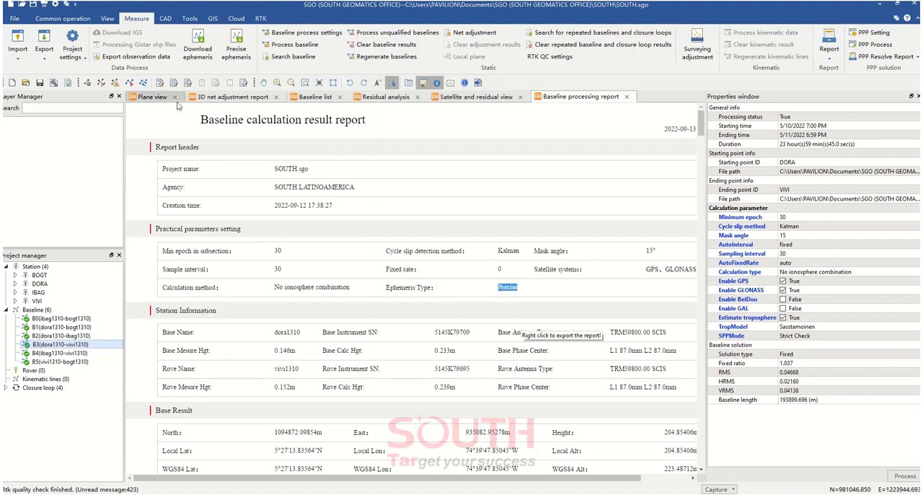
# Return to the plane view of the network and select the IBAG–BOGT baseline
pyautogui.click(152, 98)
pyautogui.click(400, 244)
pyautogui.moveTo(428, 284); pyautogui.dragTo(424, 297)
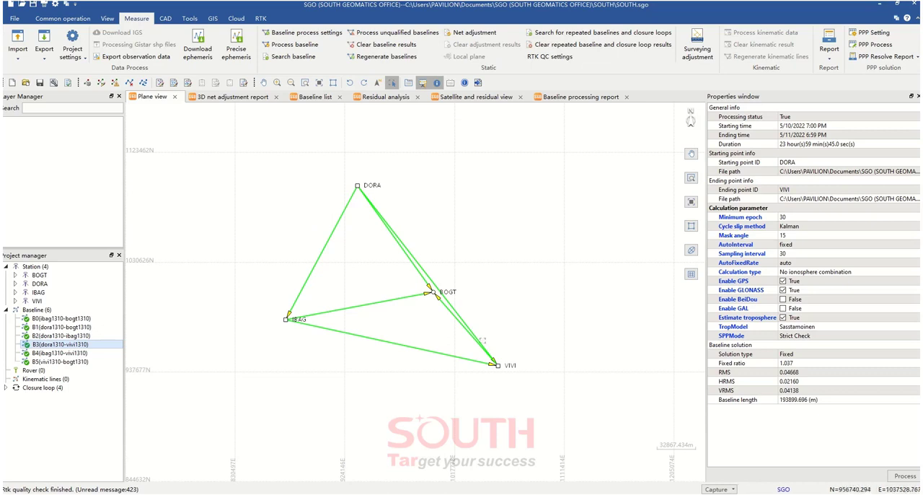
pyautogui.moveTo(469, 205); pyautogui.dragTo(470, 207)
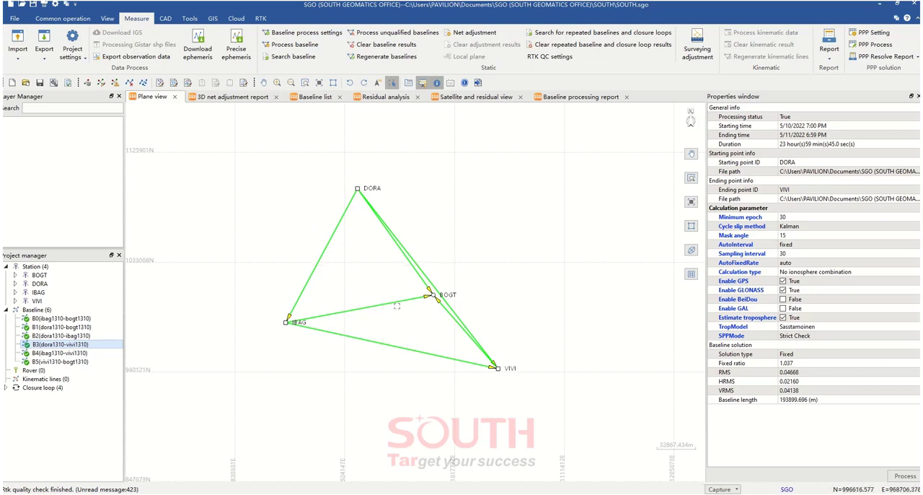
pyautogui.click(419, 297)
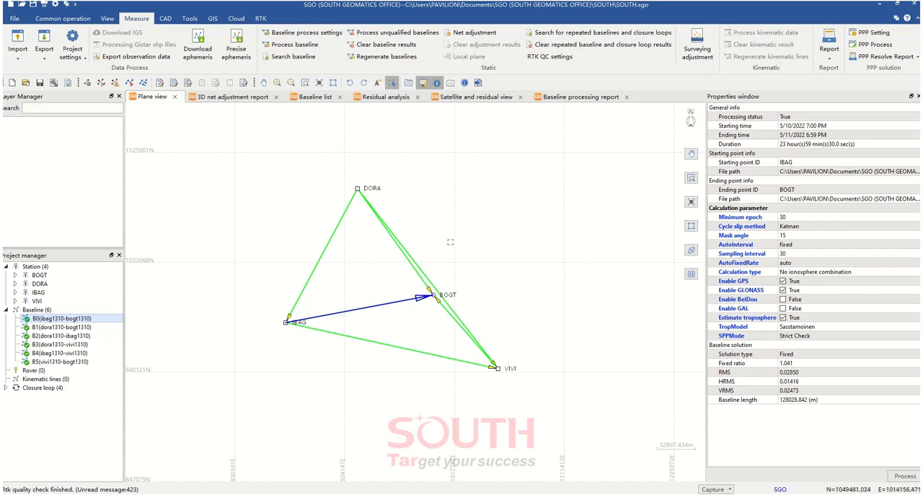
# Run the 3D net adjustment on the reprocessed network
pyautogui.click(63, 18)
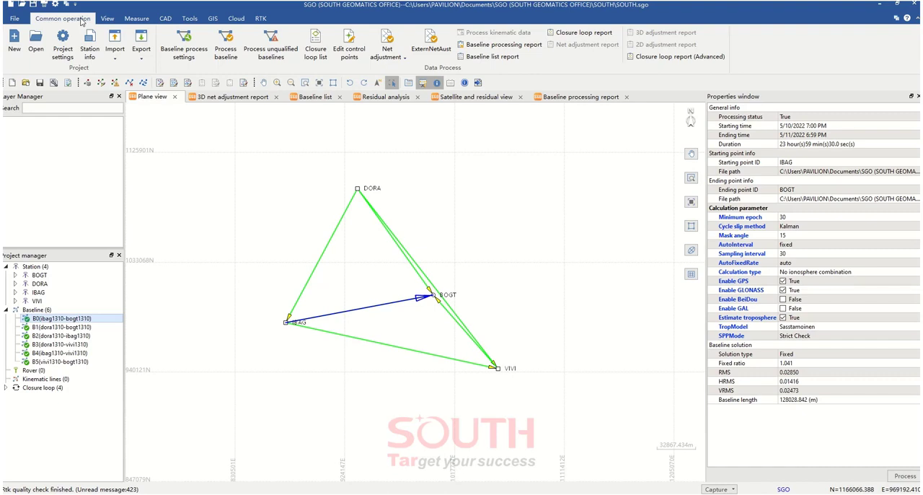
pyautogui.click(401, 61)
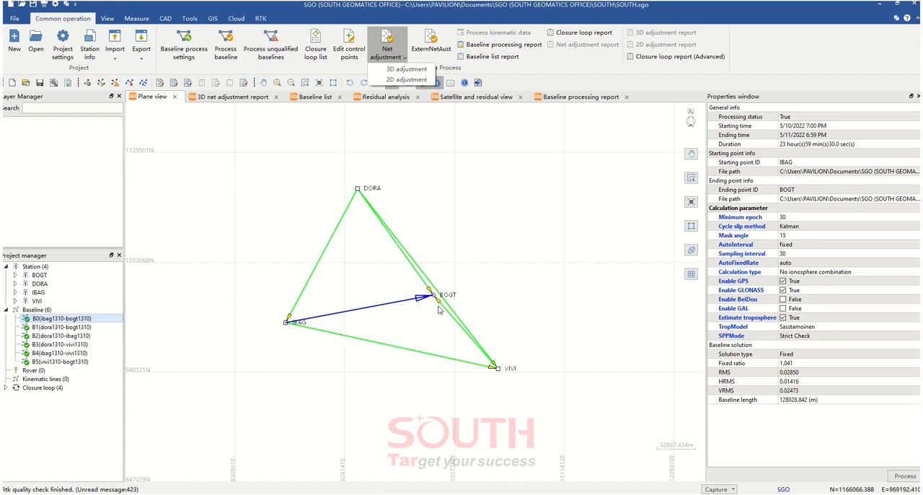
pyautogui.click(474, 244)
pyautogui.click(389, 59)
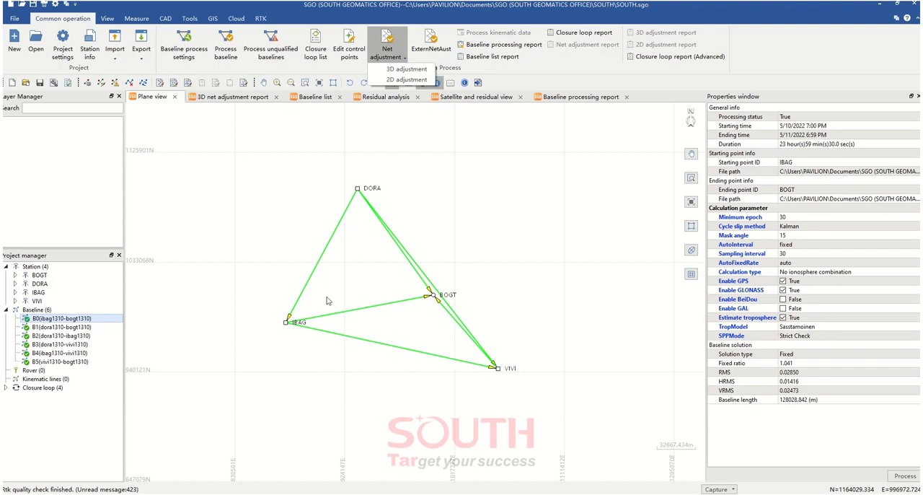
pyautogui.click(393, 70)
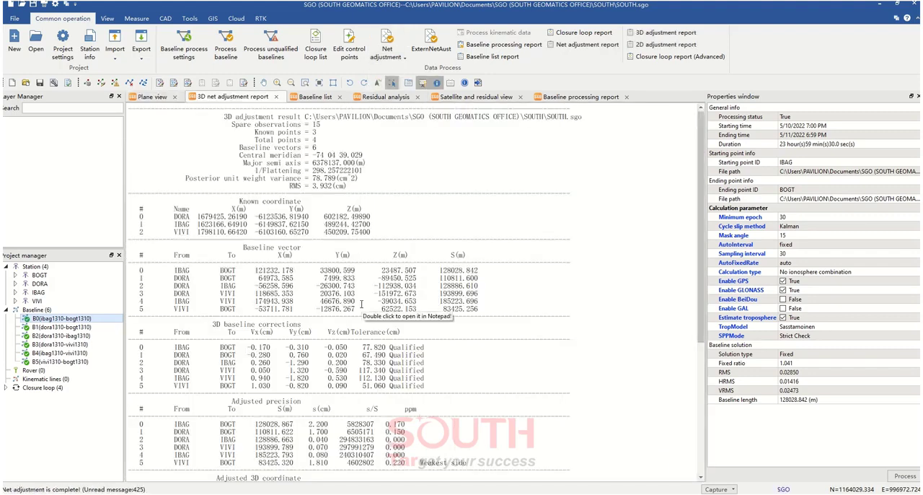
# Review the known coordinates, baseline vectors, baseline corrections and adjusted precision in the 3D net adjustment report
pyautogui.scroll(-3, 361, 304)
pyautogui.scroll(3, 361, 304)
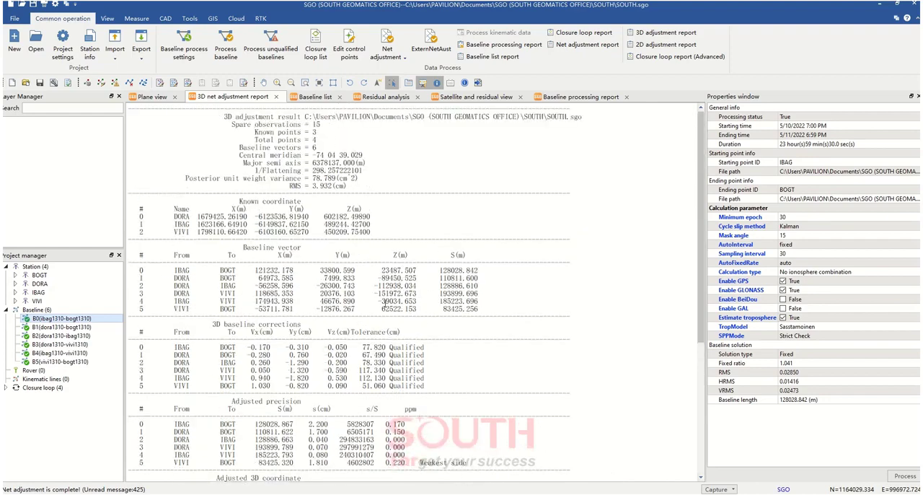
pyautogui.scroll(-2, 384, 303)
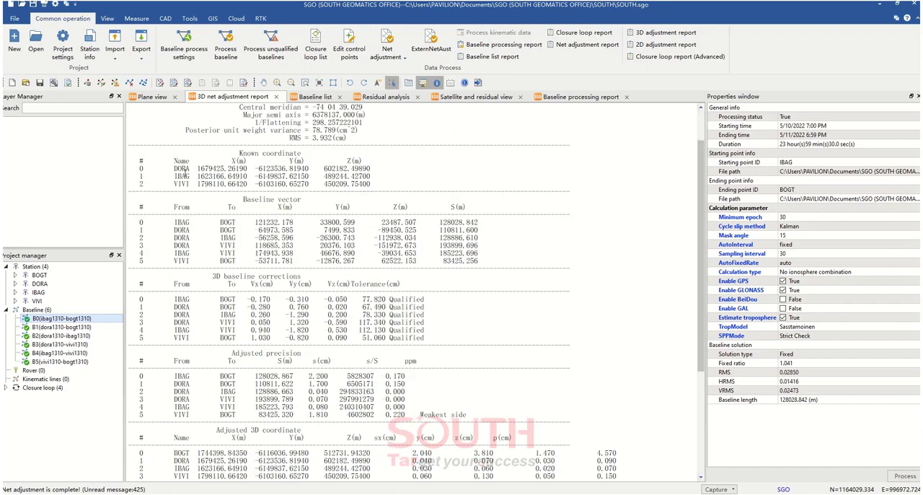
pyautogui.moveTo(175, 168); pyautogui.dragTo(187, 185)
pyautogui.scroll(-2, 312, 312)
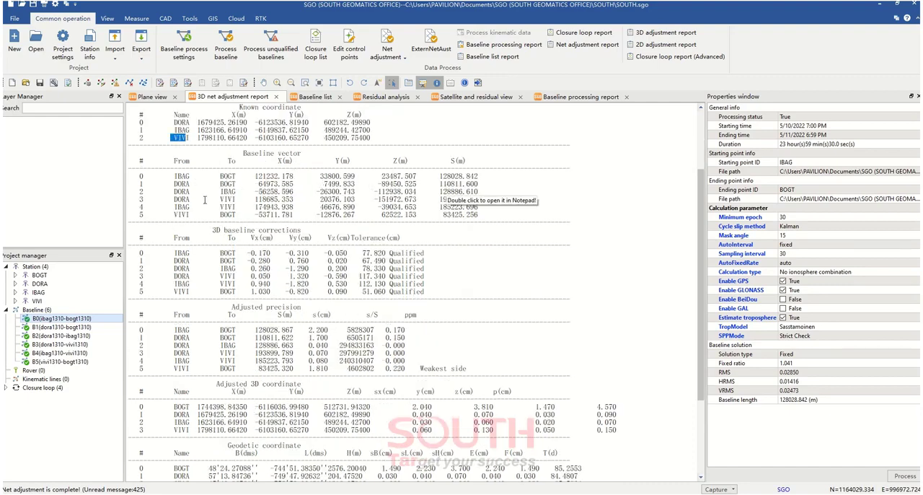
pyautogui.scroll(-3, 365, 303)
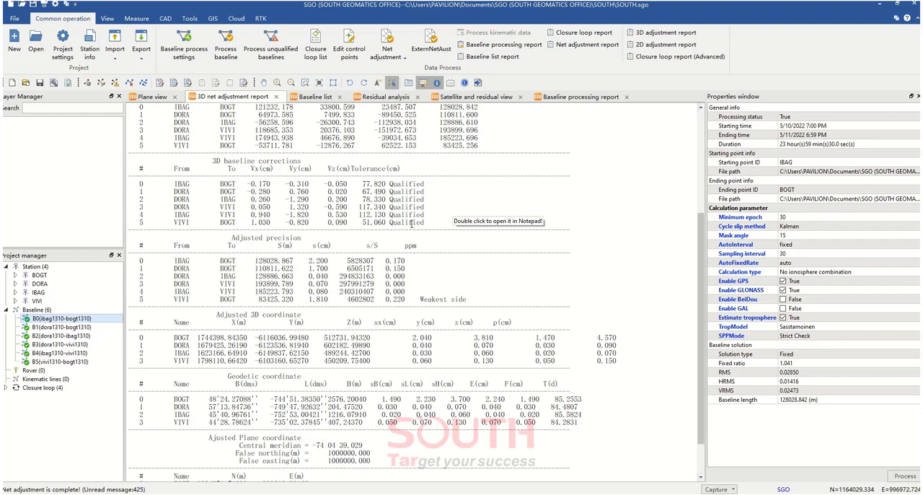
pyautogui.scroll(-2, 469, 302)
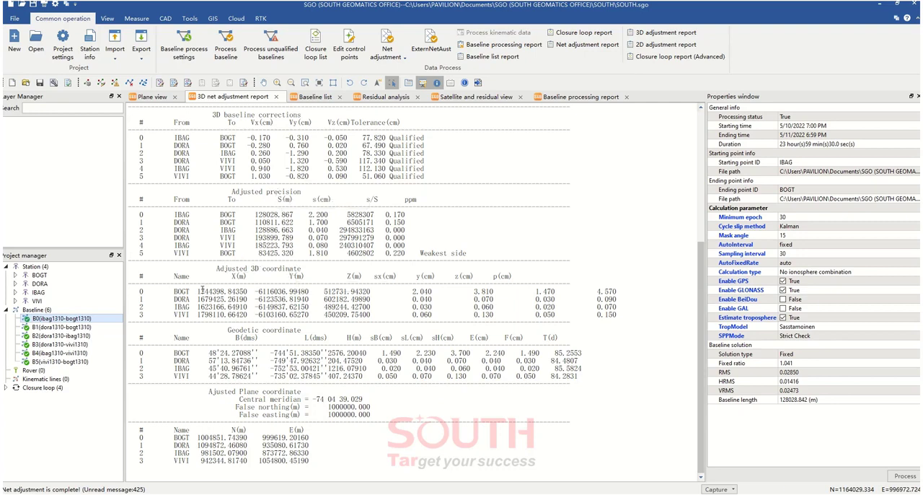
# Examine BOGT's X, Y and Z values in the Adjusted 3D coordinate section of the report
pyautogui.moveTo(198, 292); pyautogui.dragTo(375, 292)
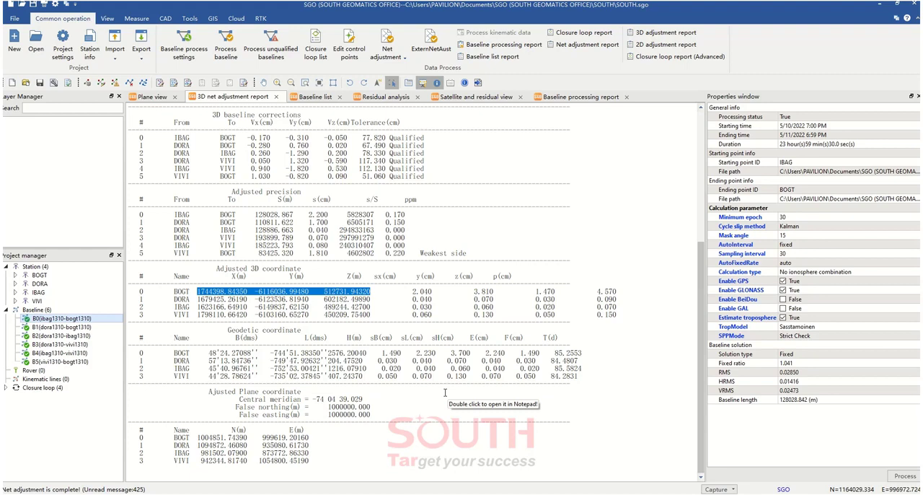
pyautogui.click(359, 298)
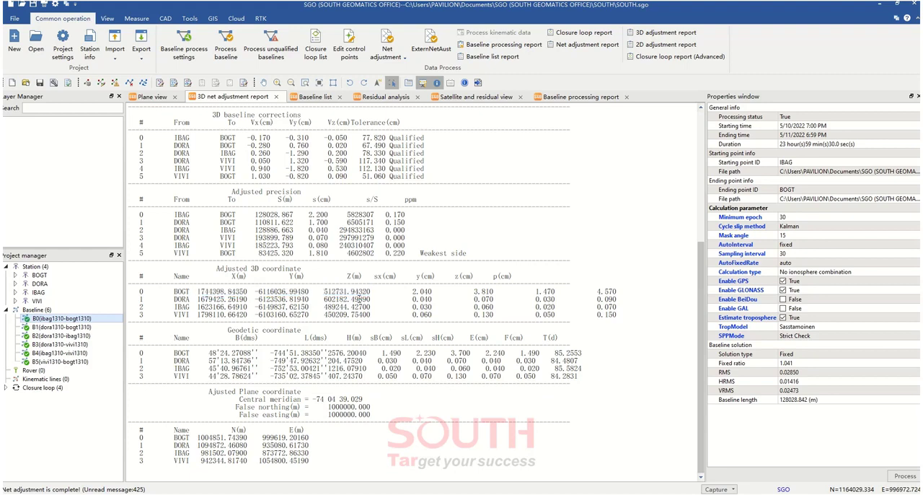
pyautogui.moveTo(374, 291); pyautogui.dragTo(198, 291)
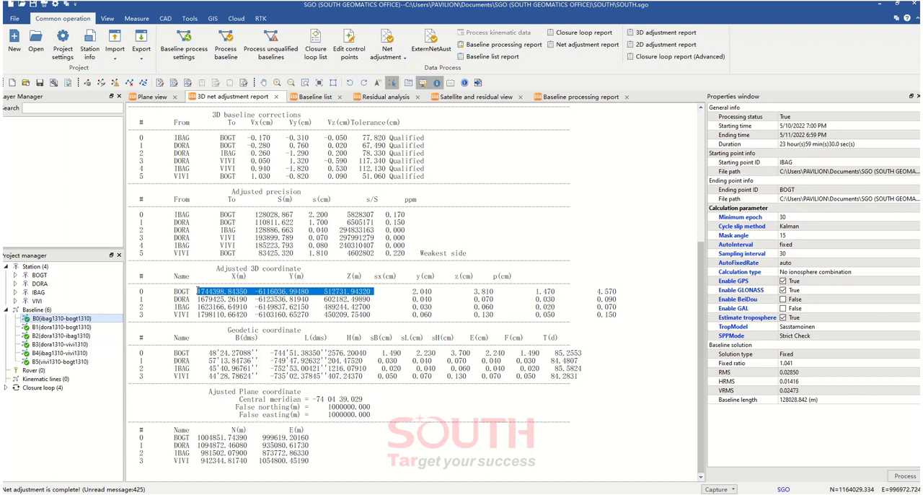
pyautogui.click(359, 295)
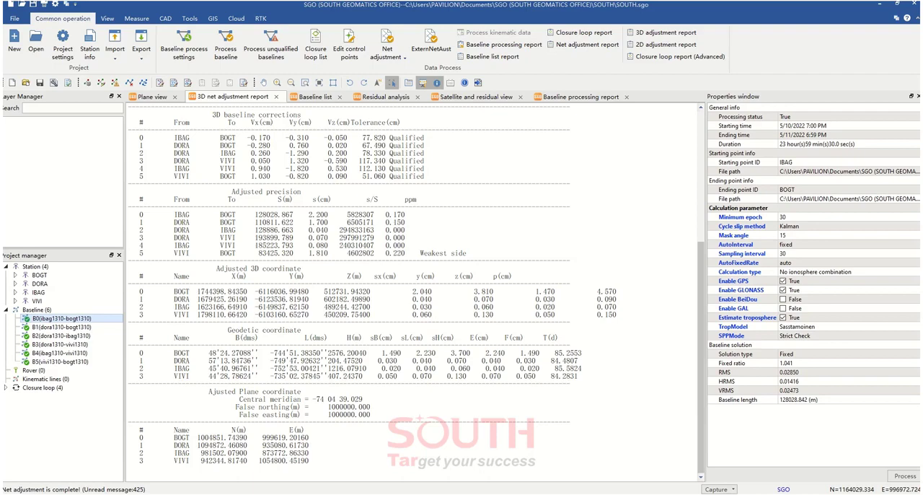
# Switch to the Libro1 workbook in Excel and select the SIRGAS X, Y and Z coordinates
pyautogui.moveTo(1, 130); pyautogui.dragTo(372, 68)
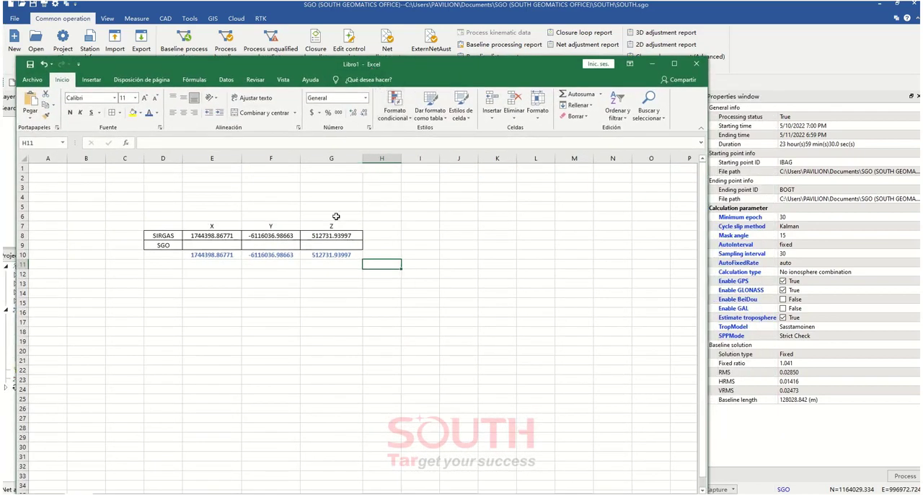
pyautogui.moveTo(244, 65); pyautogui.dragTo(244, 57)
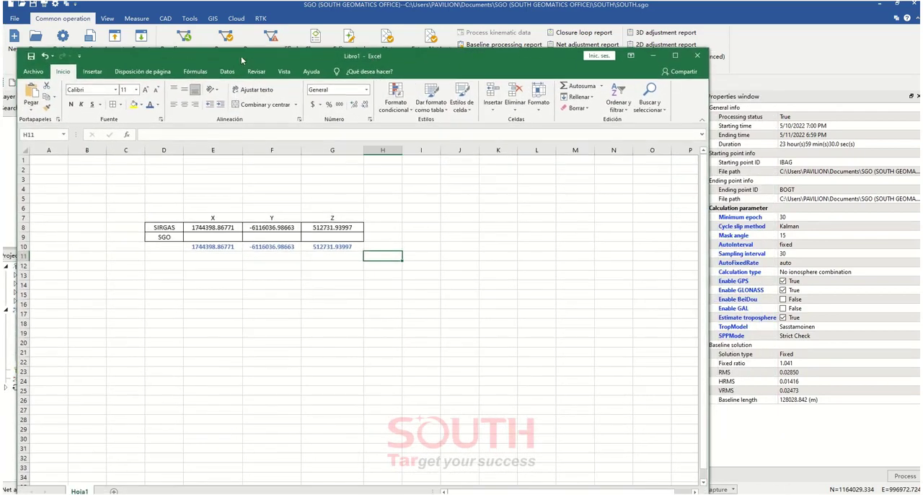
pyautogui.moveTo(212, 227); pyautogui.dragTo(337, 228)
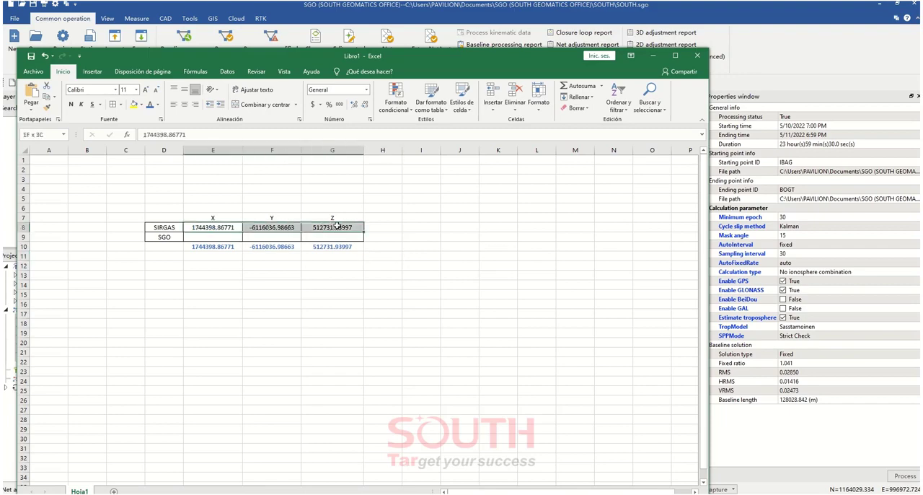
# Switch to TextPad and find station BOGT in the SIRGAS coordinate file sir22P2209.crd
pyautogui.hotkey('alt', 'Tab')
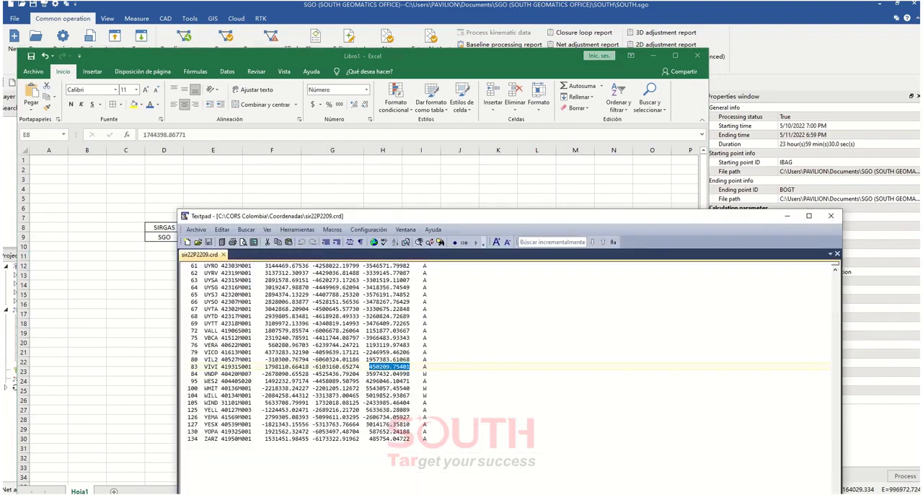
pyautogui.moveTo(343, 218); pyautogui.dragTo(539, 162)
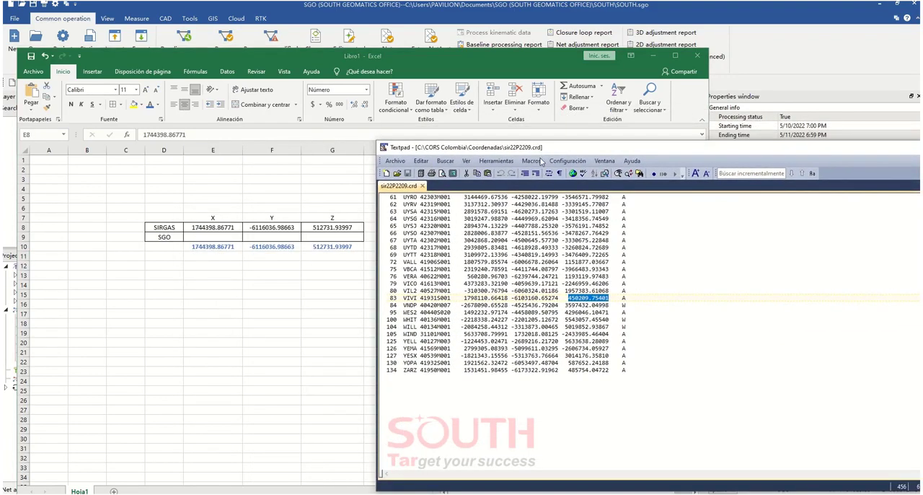
pyautogui.scroll(20, 495, 283)
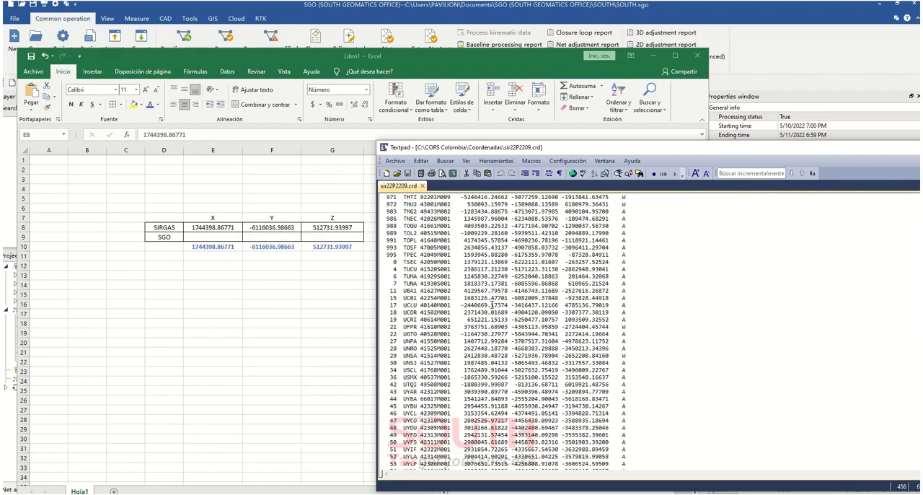
pyautogui.scroll(20, 489, 306)
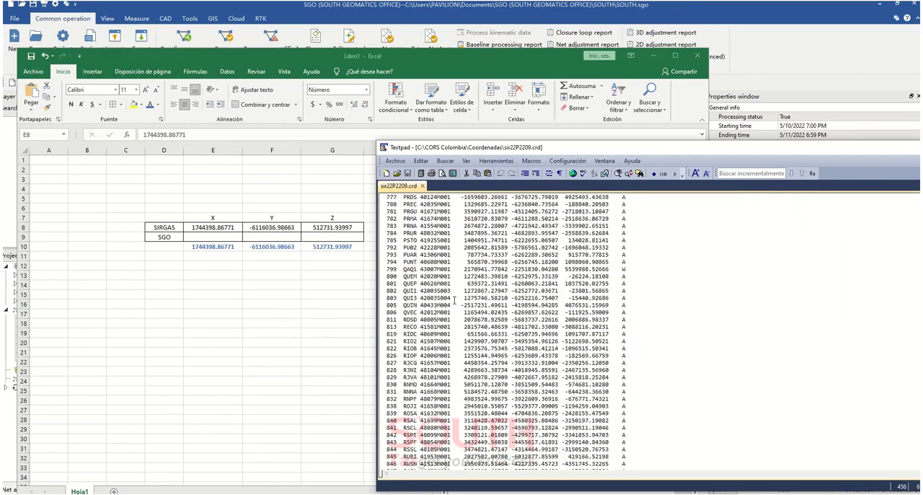
pyautogui.scroll(8, 466, 291)
pyautogui.scroll(20, 445, 306)
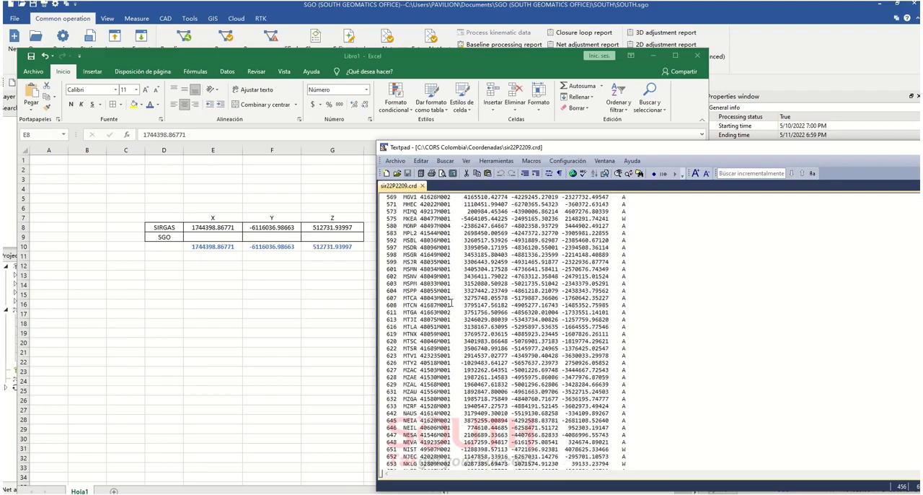
pyautogui.scroll(20, 445, 306)
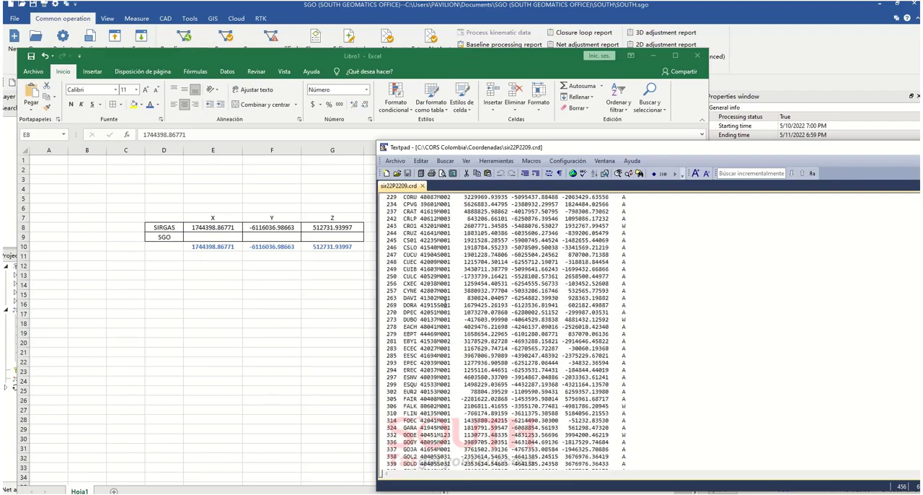
pyautogui.scroll(3, 438, 299)
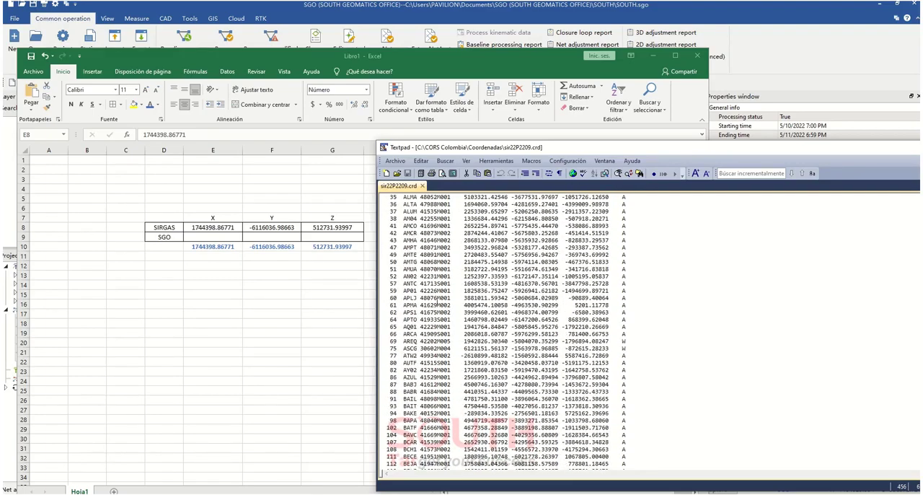
pyautogui.scroll(-4, 434, 401)
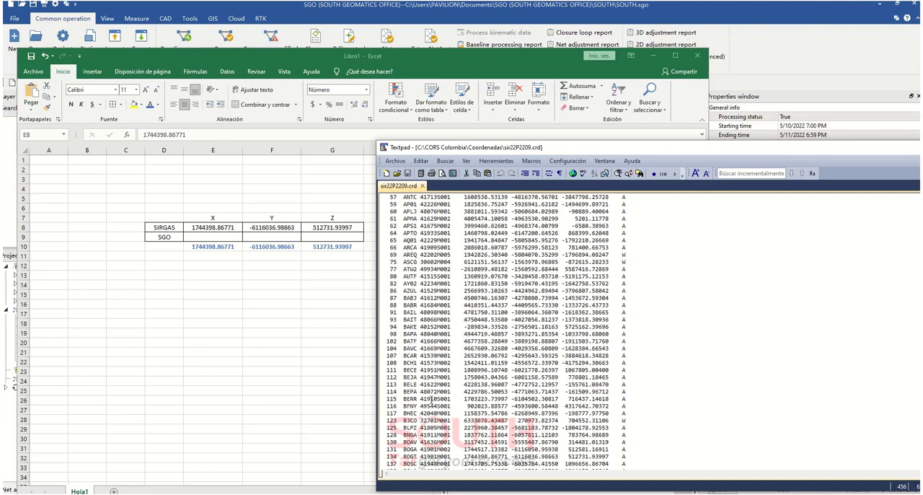
pyautogui.scroll(-4, 430, 402)
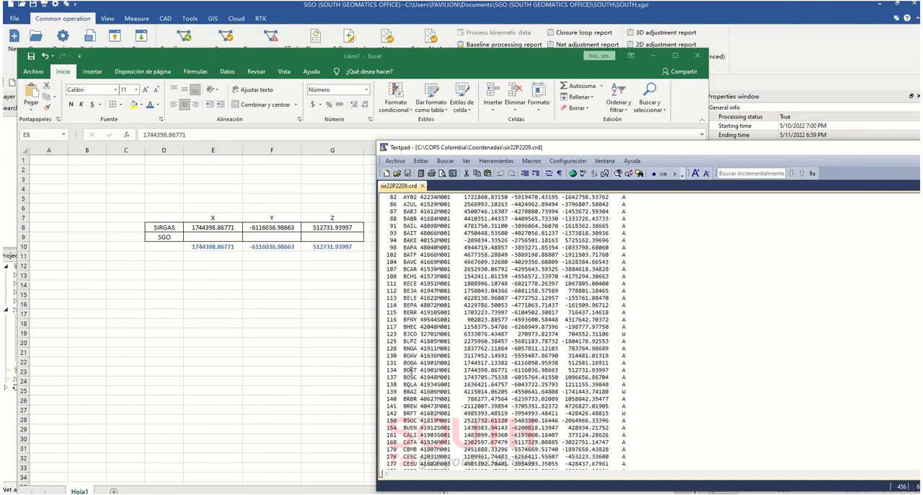
# Check BOGT's X, Y and Z values in the coordinate file against the SIRGAS row of the Libro1 workbook
pyautogui.doubleClick(411, 369)
pyautogui.moveTo(463, 370); pyautogui.dragTo(509, 370)
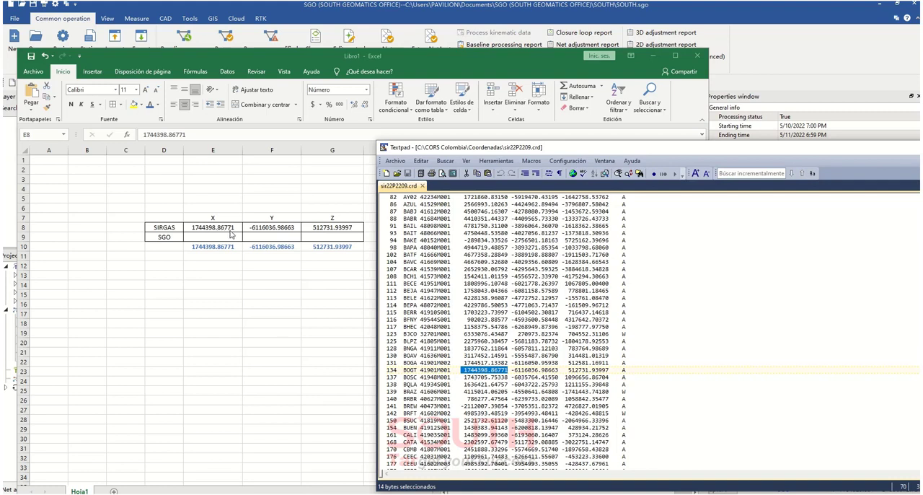
pyautogui.moveTo(513, 369); pyautogui.dragTo(562, 374)
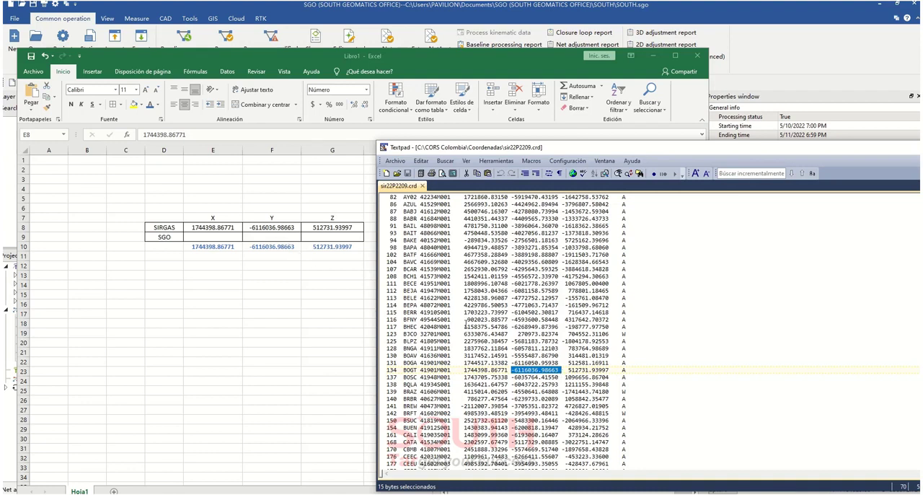
pyautogui.moveTo(569, 369); pyautogui.dragTo(601, 370)
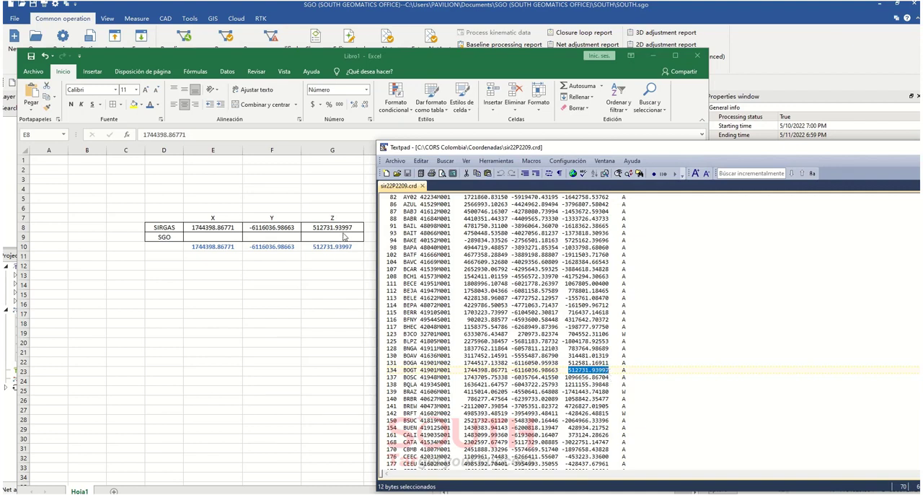
pyautogui.moveTo(670, 147); pyautogui.dragTo(0, 130)
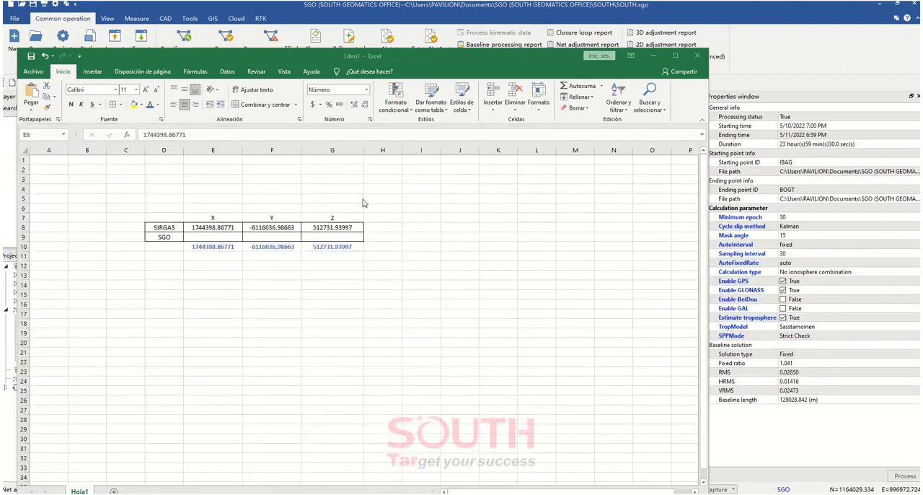
# Copy BOGT's adjusted X coordinate, 1744398.84350, from the SGO 3D net adjustment report into cell E9 of the Libro1 workbook in Excel
pyautogui.moveTo(393, 61); pyautogui.dragTo(693, 55)
pyautogui.click(279, 360)
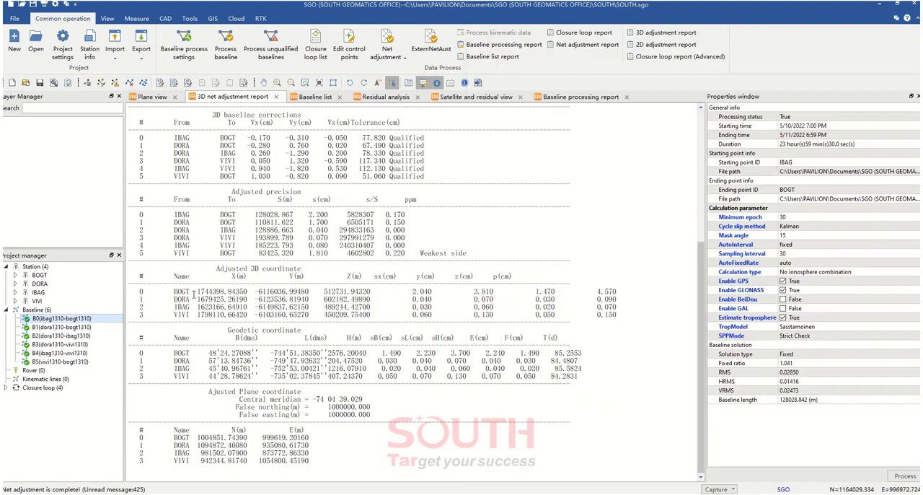
pyautogui.moveTo(196, 292); pyautogui.dragTo(252, 293)
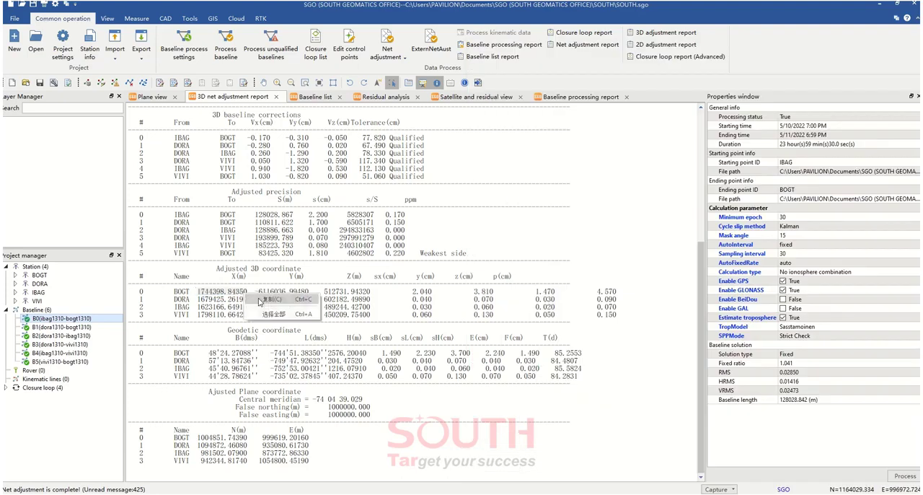
pyautogui.rightClick(246, 294)
pyautogui.click(273, 300)
pyautogui.hotkey('alt', 'Tab')
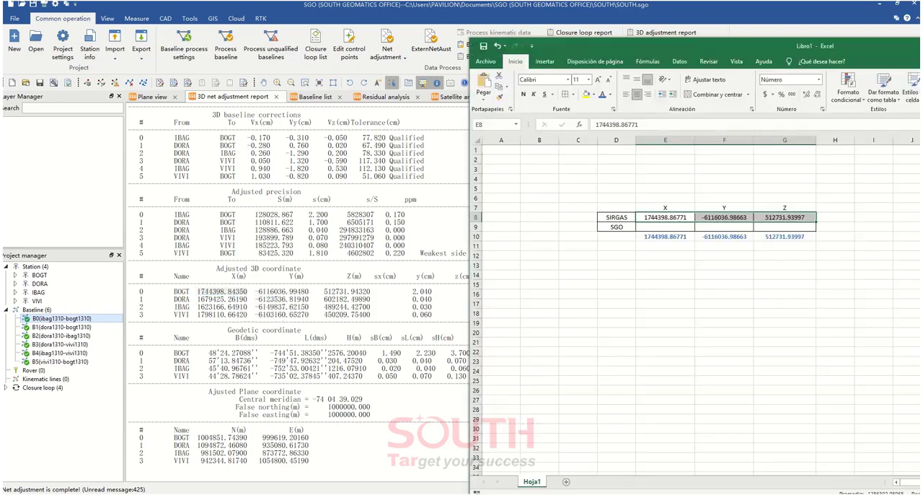
pyautogui.click(665, 228)
pyautogui.hotkey('ctrl', 'v')
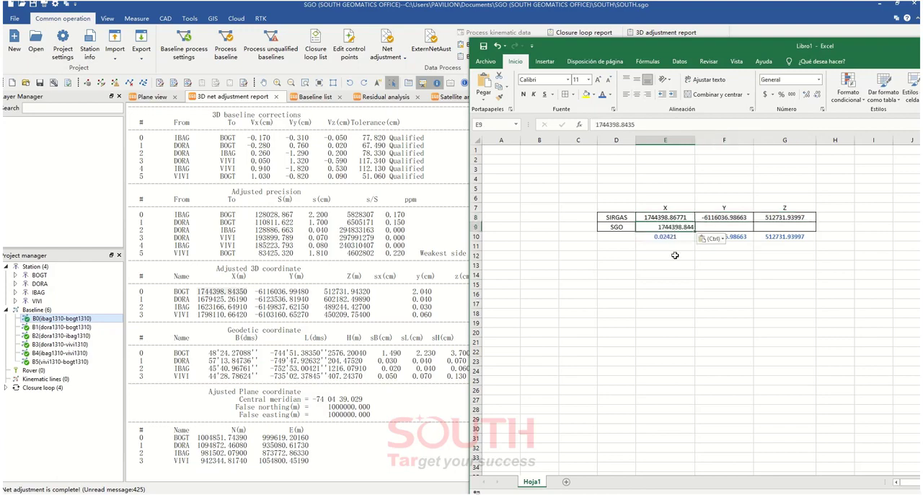
pyautogui.press('Return')
# Copy BOGT's adjusted Y coordinate, -6116036.99480, from the SGO report into cell F9 of the Excel workbook
pyautogui.click(274, 302)
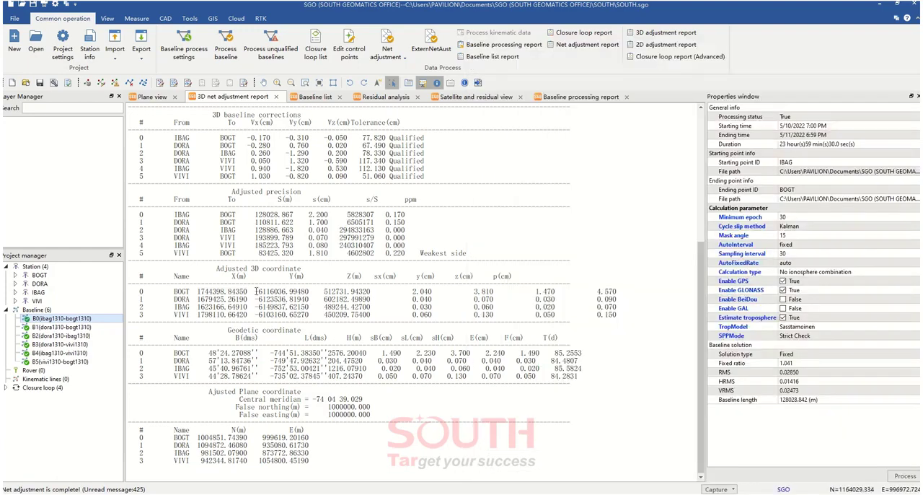
pyautogui.moveTo(255, 292); pyautogui.dragTo(311, 299)
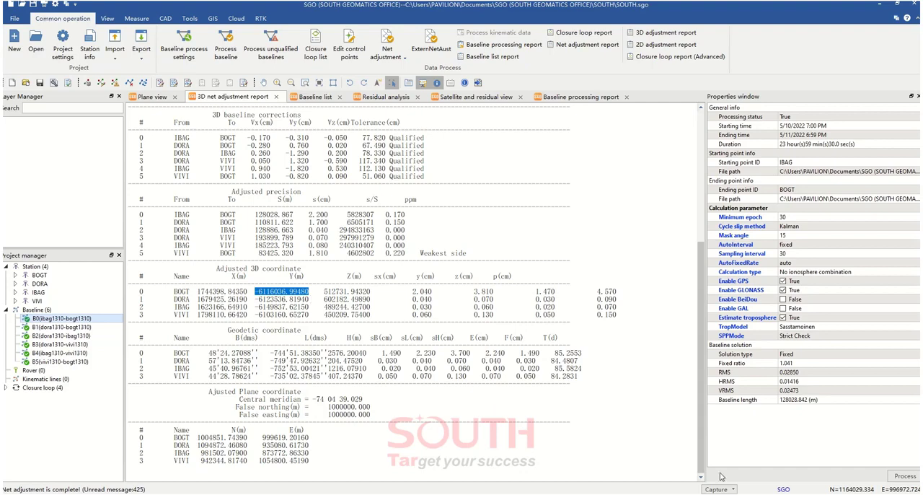
pyautogui.click(714, 494)
pyautogui.click(723, 225)
pyautogui.hotkey('ctrl', 'v')
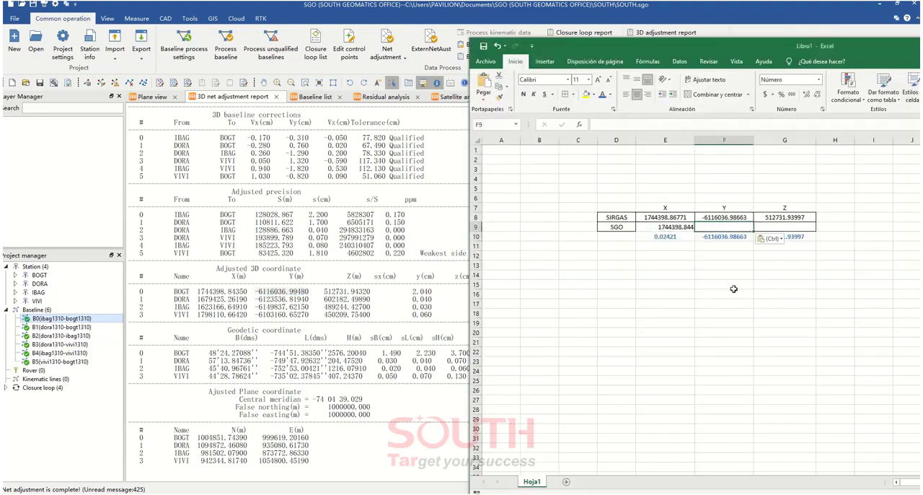
# Copy BOGT's adjusted Z coordinate, 512731.94320, from the SGO report into cell G9 of the Excel workbook
pyautogui.click(351, 298)
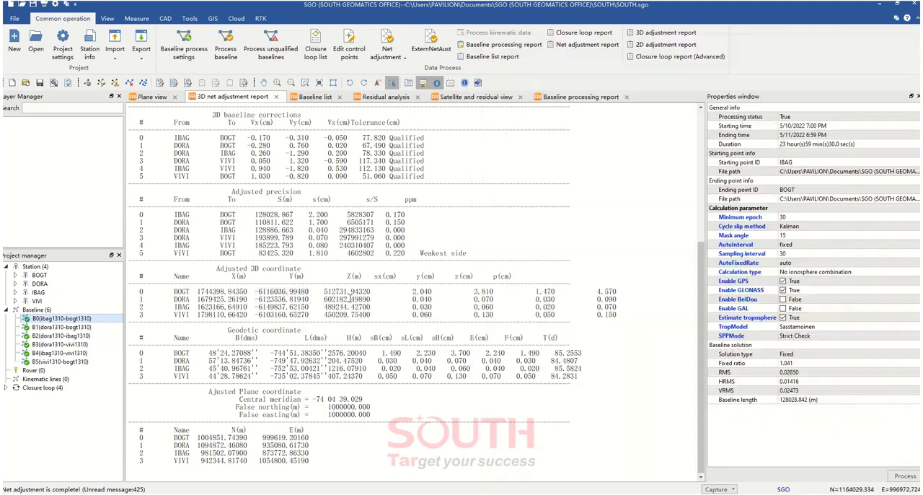
pyautogui.moveTo(322, 295); pyautogui.dragTo(370, 293)
pyautogui.click(720, 489)
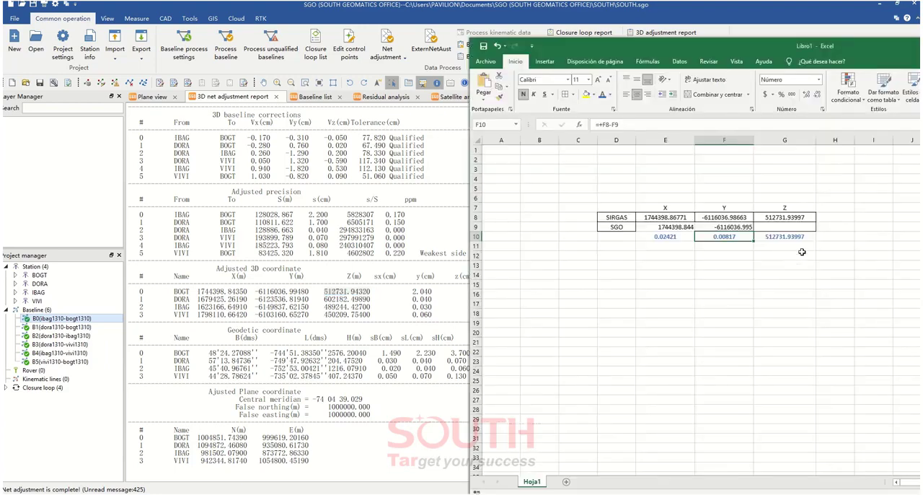
pyautogui.click(785, 229)
pyautogui.hotkey('ctrl', 'v')
pyautogui.press('Return')
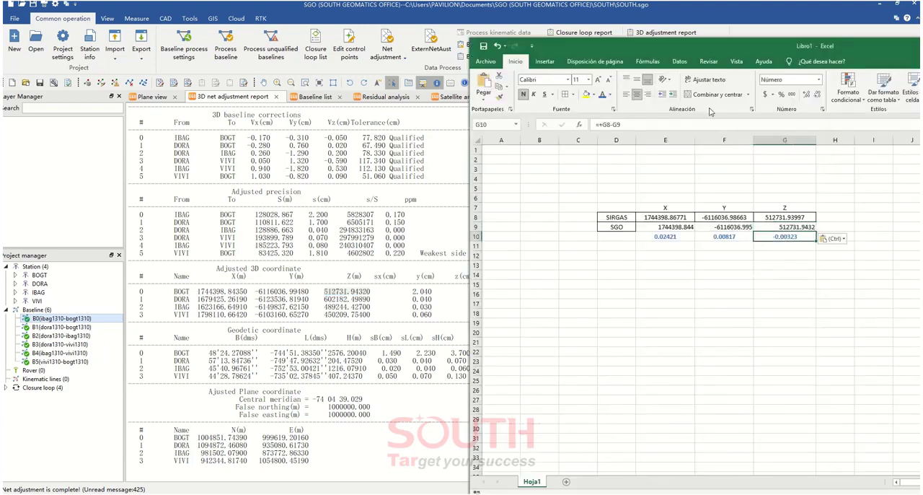
# Maximize the workbook, centre the coordinates in E8:G9, and add borders to them and to the X, Y and Z headings in E7:G7
pyautogui.doubleClick(684, 46)
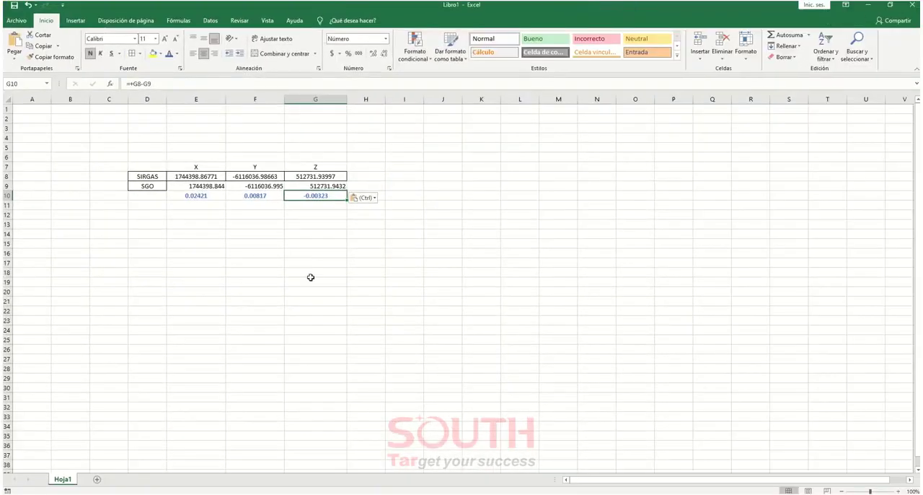
pyautogui.click(310, 281)
pyautogui.moveTo(186, 177); pyautogui.dragTo(318, 186)
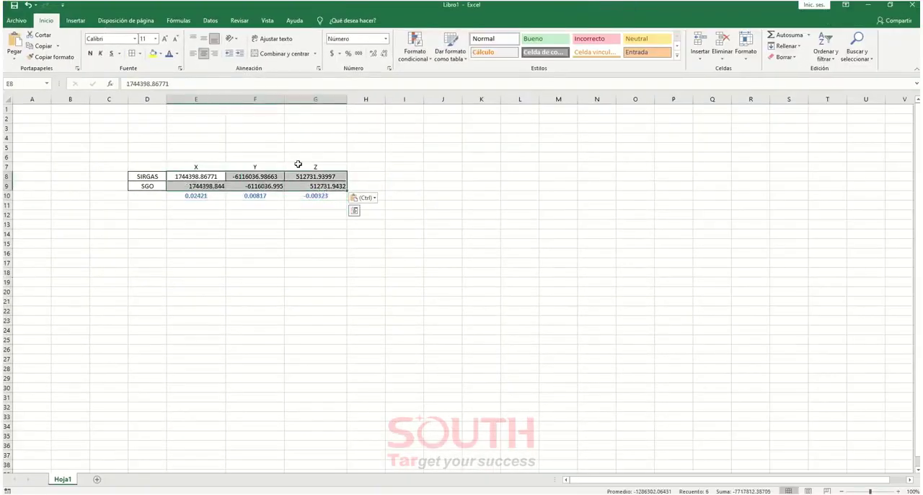
pyautogui.click(203, 53)
pyautogui.click(138, 54)
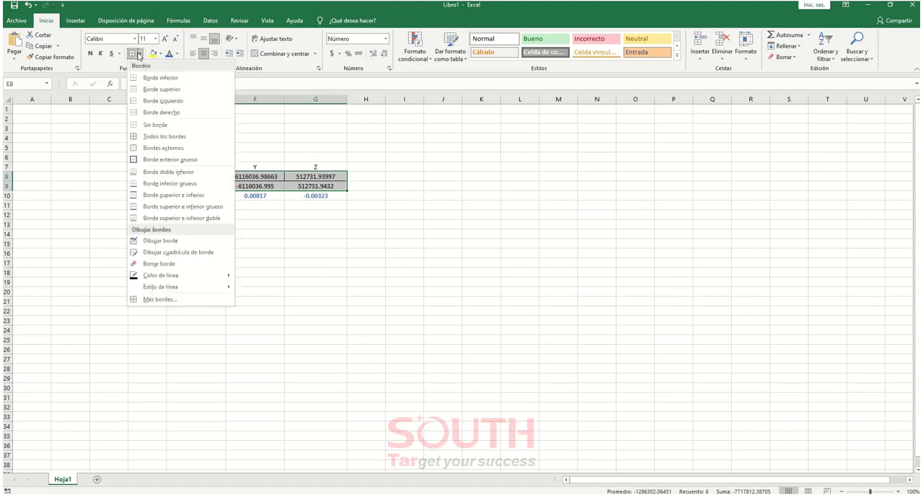
pyautogui.click(132, 55)
pyautogui.click(338, 177)
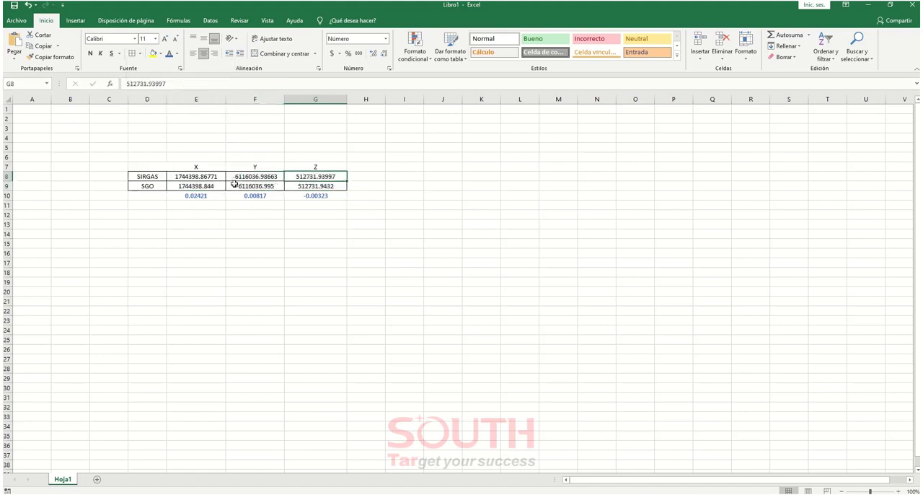
pyautogui.click(208, 198)
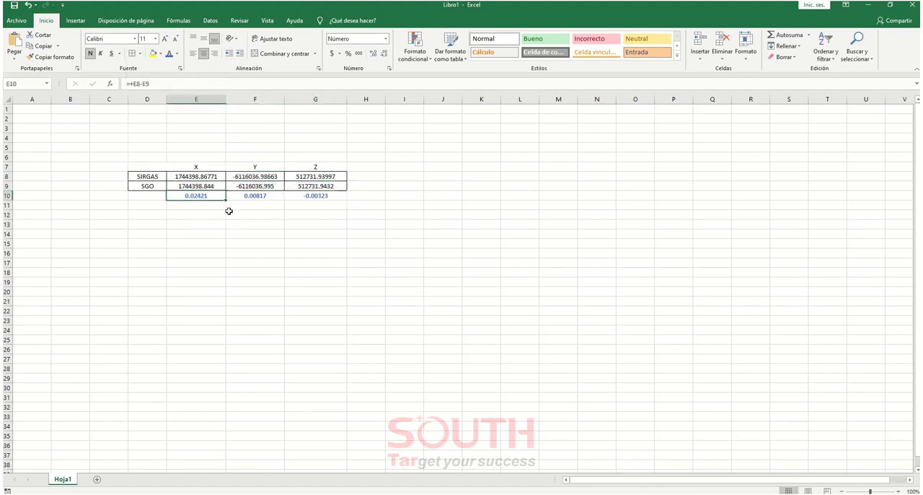
pyautogui.moveTo(217, 167); pyautogui.dragTo(342, 165)
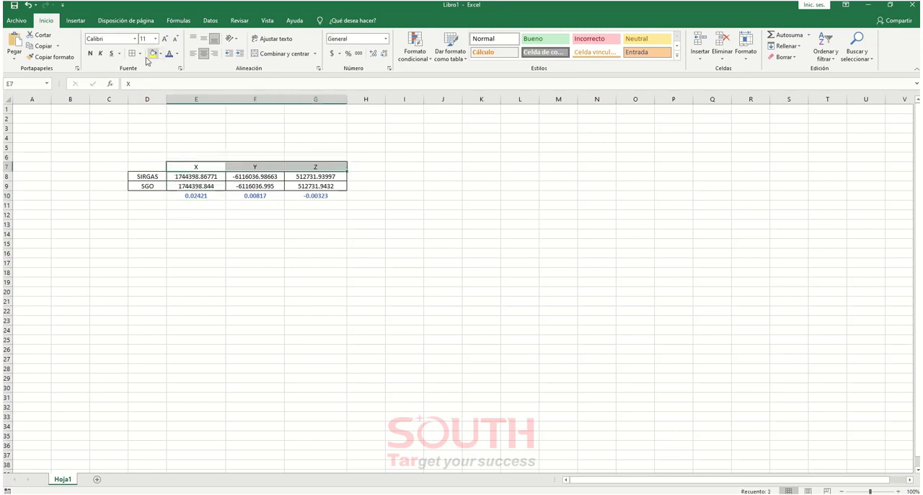
pyautogui.click(216, 117)
# Examine the X, Y and Z differences between the SIRGAS and SGO coordinates in cells E10, F10 and G10
pyautogui.click(204, 198)
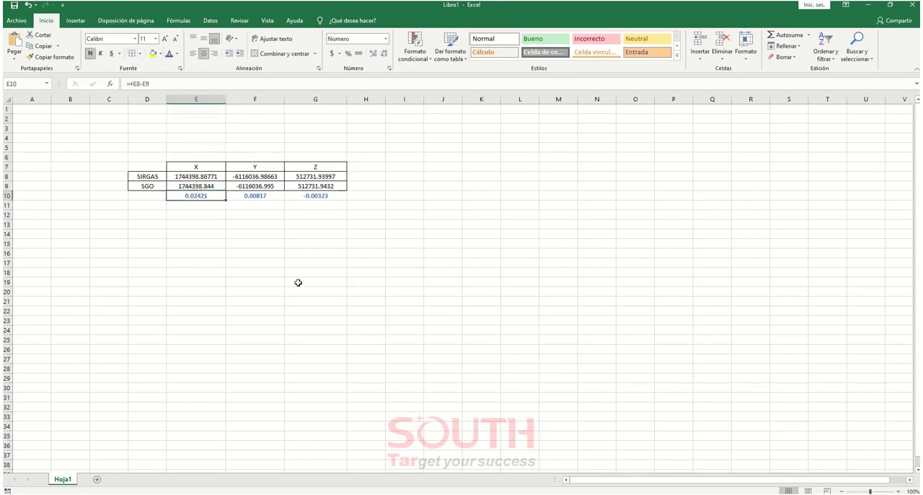
pyautogui.click(270, 196)
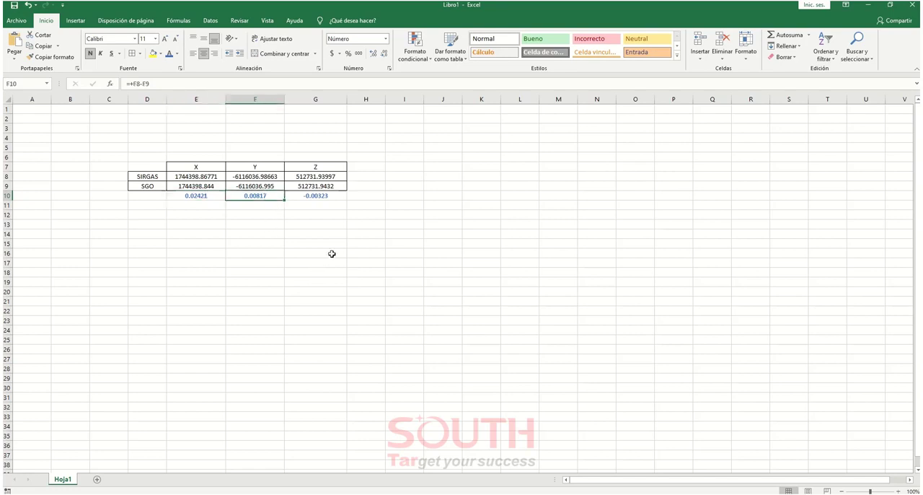
pyautogui.click(334, 197)
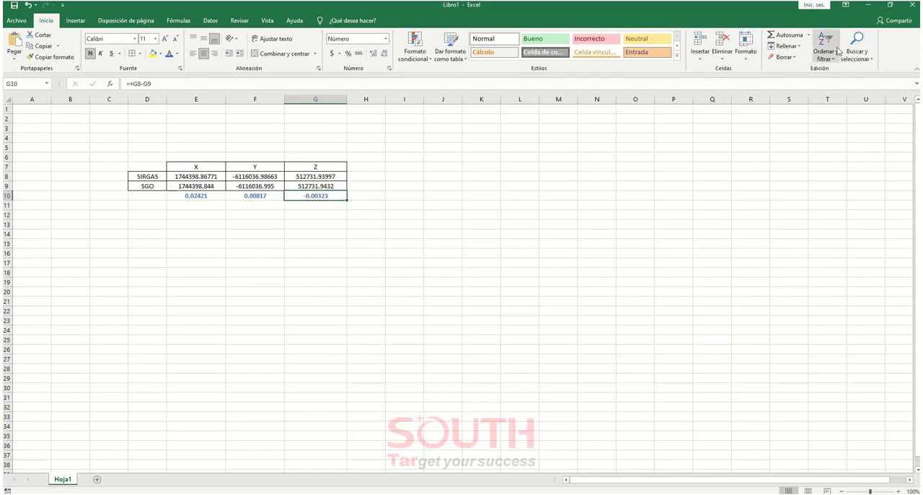
# Restore the workbook window beside the SGO report, review the differences in E10:G10, and move the workbook away to uncover the report
pyautogui.click(891, 4)
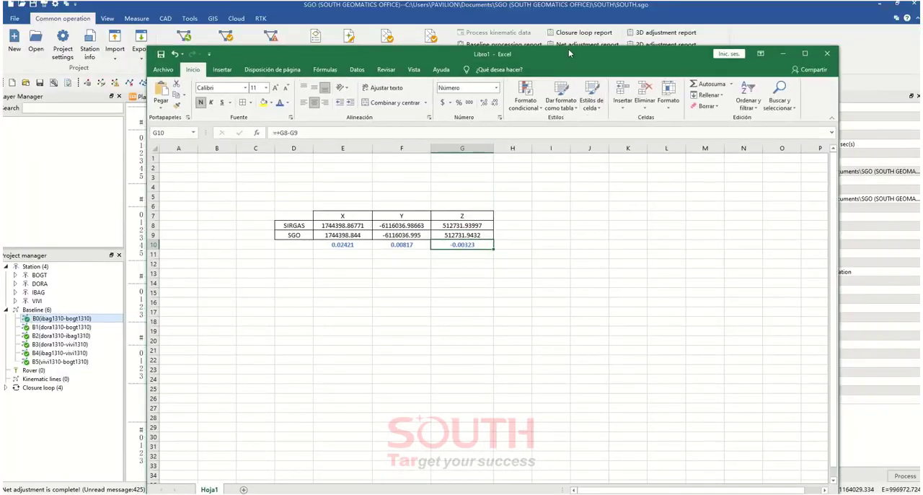
pyautogui.moveTo(568, 49); pyautogui.dragTo(546, 150)
pyautogui.moveTo(397, 149); pyautogui.dragTo(649, 139)
pyautogui.moveTo(685, 320); pyautogui.dragTo(763, 318)
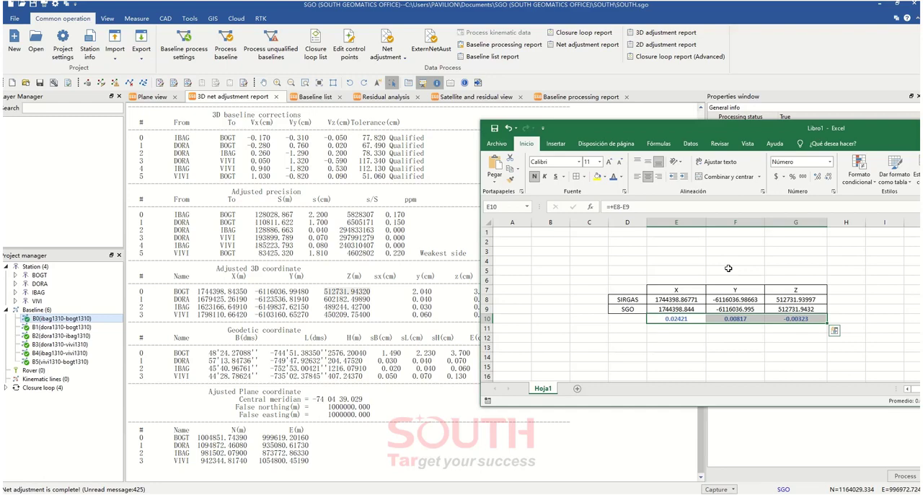
pyautogui.moveTo(696, 128); pyautogui.dragTo(0, 151)
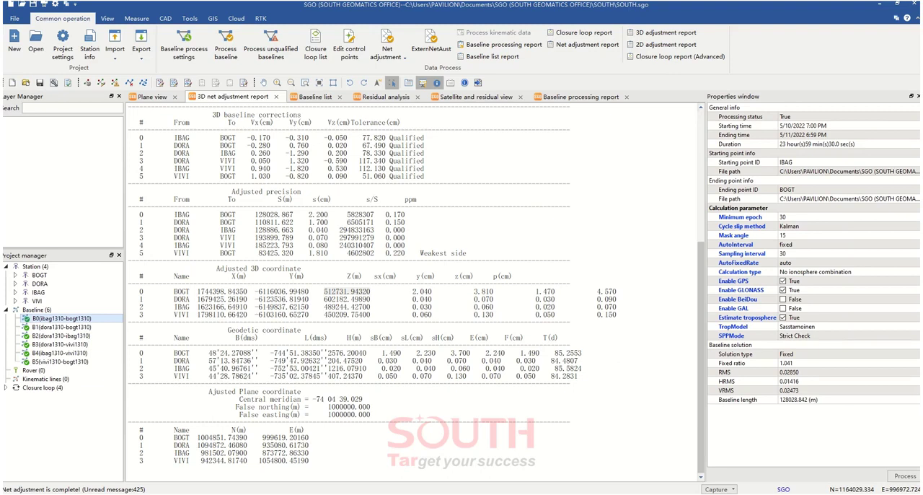
# Set the Sp3 mode of the bogt, dora, ibag and vivi files to Use Download in the precise ephemeris manager, and download the Sp3 ephemerides
pyautogui.click(151, 97)
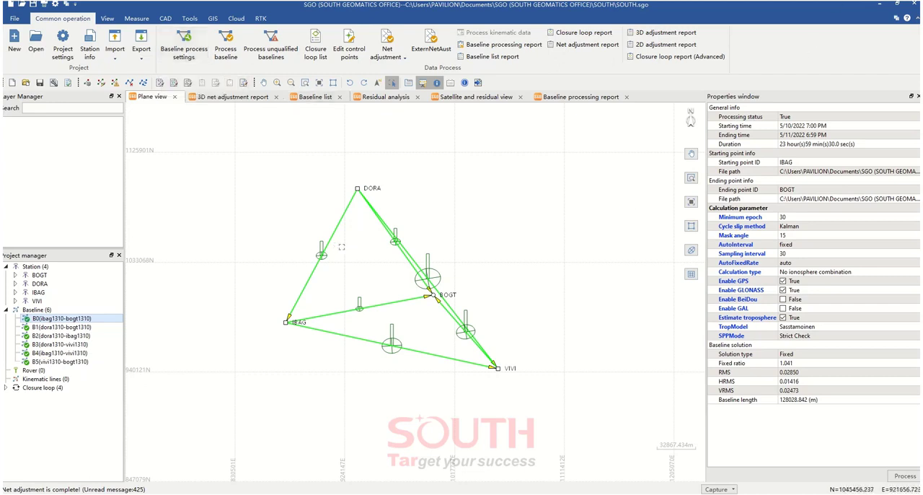
pyautogui.click(137, 19)
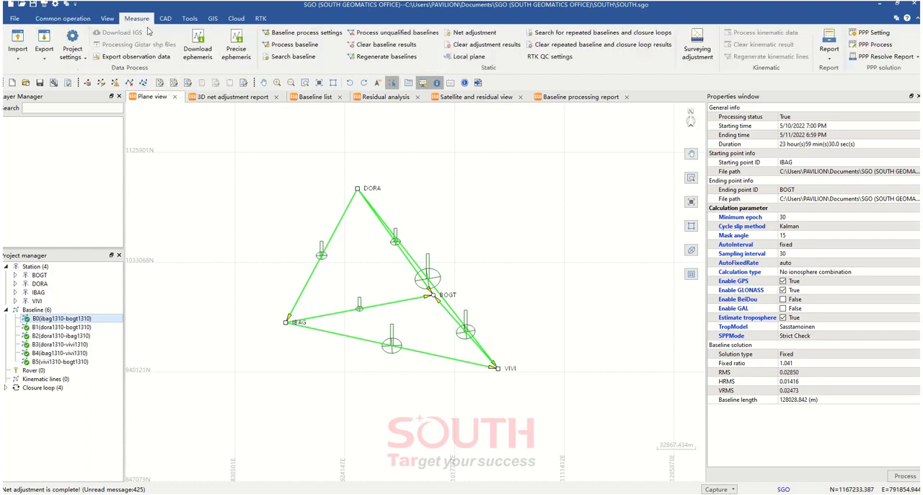
pyautogui.click(236, 52)
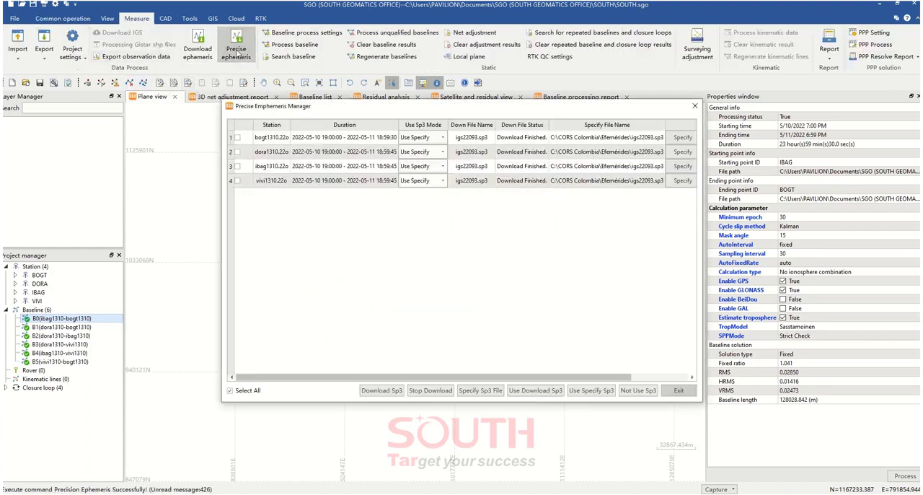
pyautogui.click(443, 137)
pyautogui.click(431, 155)
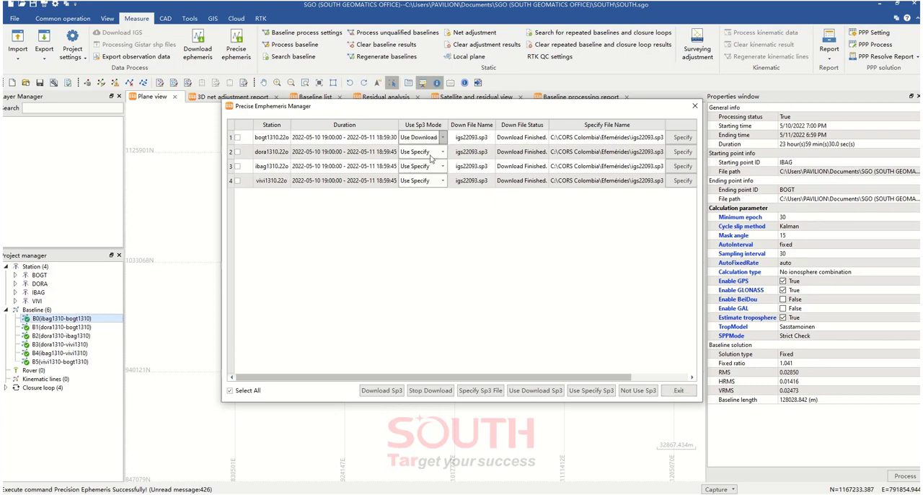
pyautogui.click(443, 152)
pyautogui.click(433, 169)
pyautogui.click(442, 167)
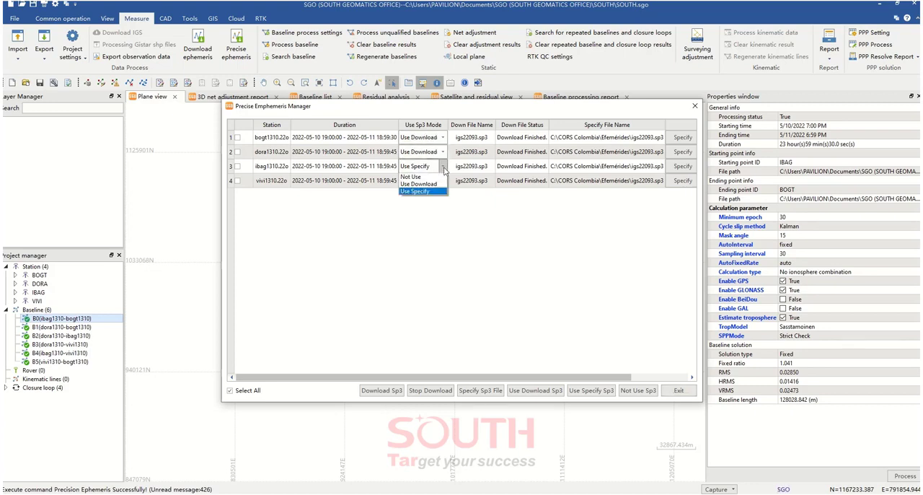
pyautogui.click(437, 184)
pyautogui.click(443, 180)
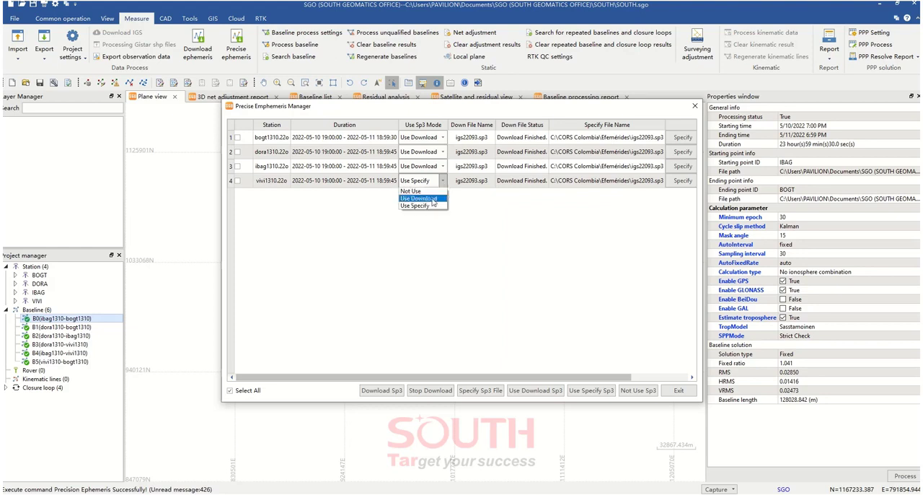
pyautogui.click(431, 199)
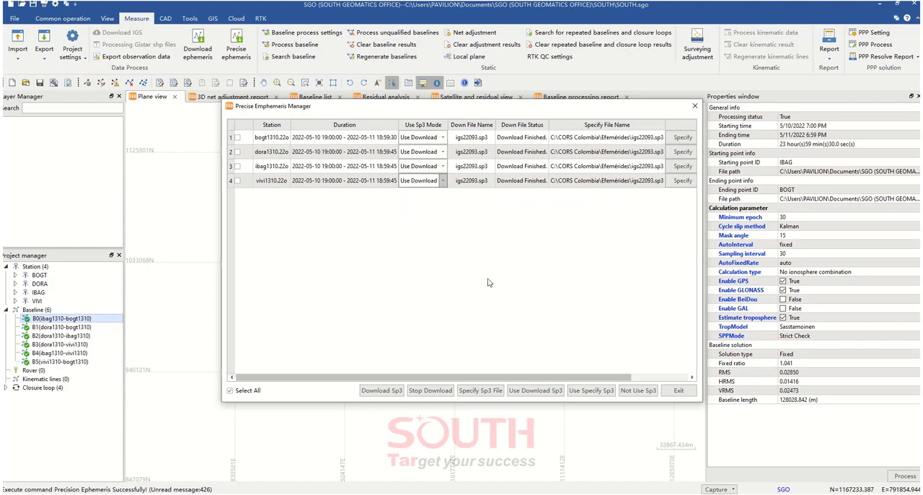
pyautogui.click(545, 391)
pyautogui.click(386, 393)
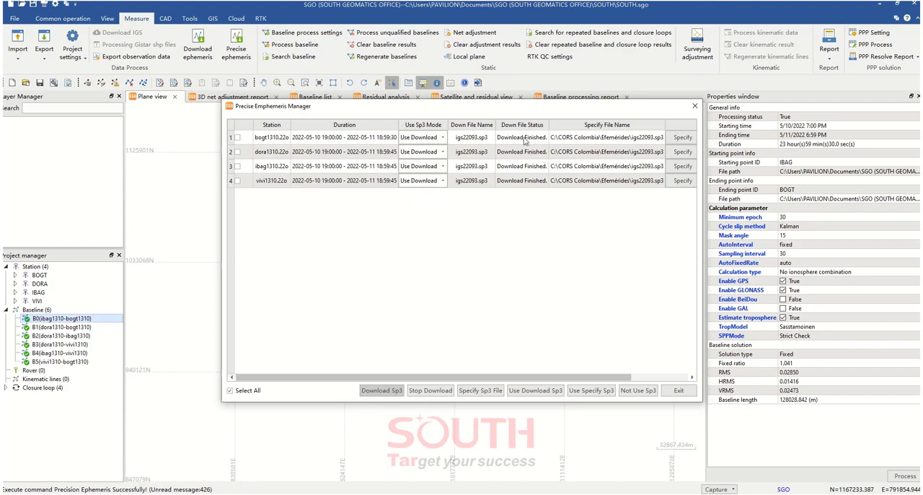
# Locate the Sp3 file in the Ephemeris folder of the SOUTH project under Documents using File Explorer, and close the precise ephemeris manager
pyautogui.click(238, 494)
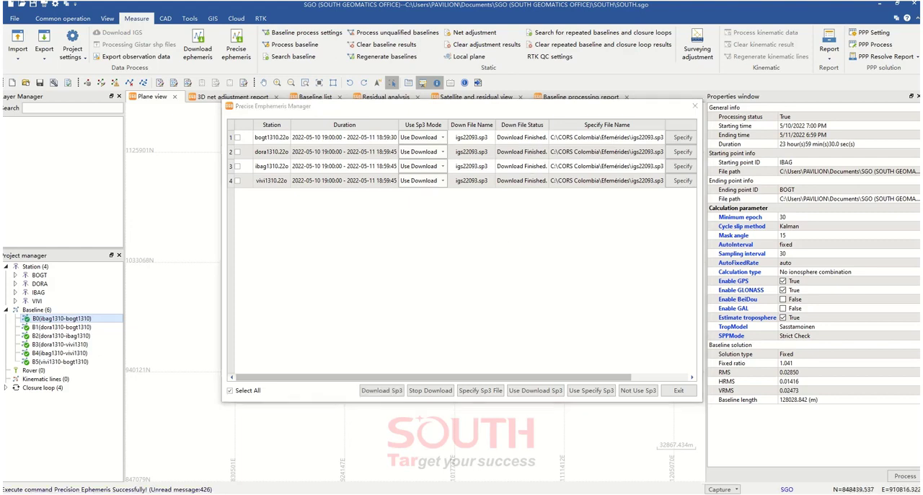
pyautogui.moveTo(577, 110); pyautogui.dragTo(446, 132)
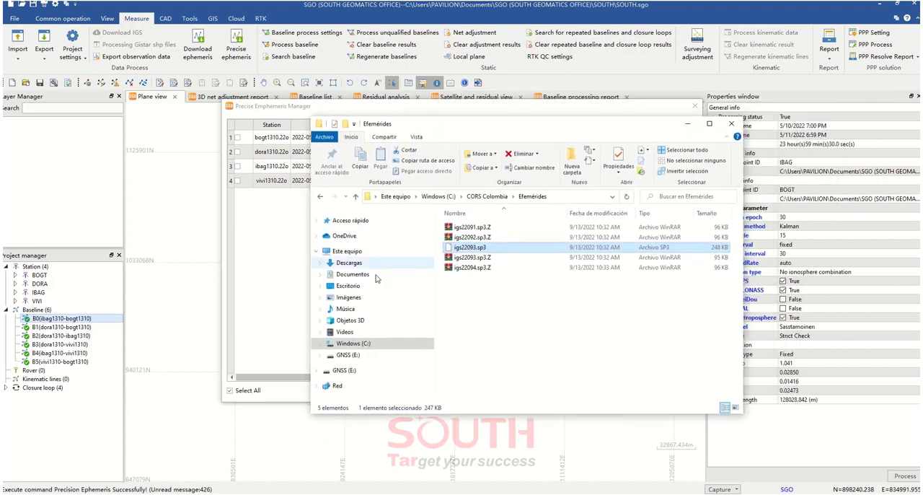
pyautogui.click(351, 275)
pyautogui.scroll(-15, 520, 357)
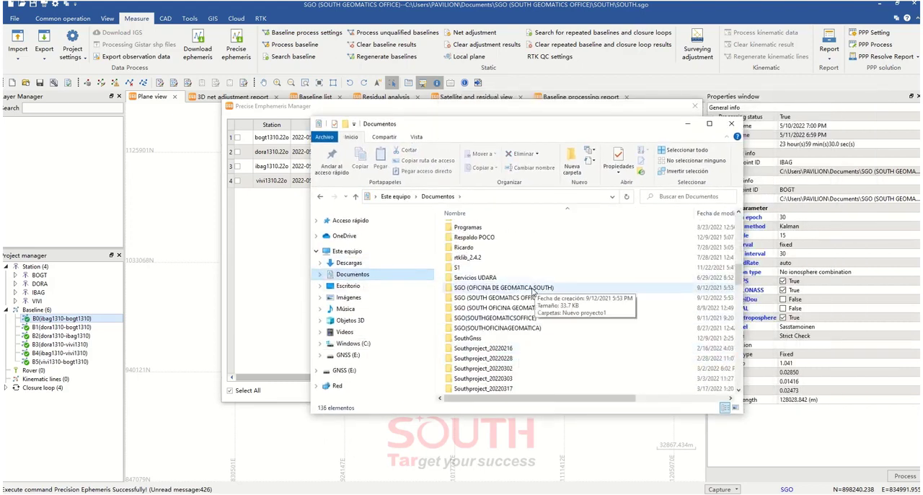
pyautogui.doubleClick(532, 288)
pyautogui.click(441, 196)
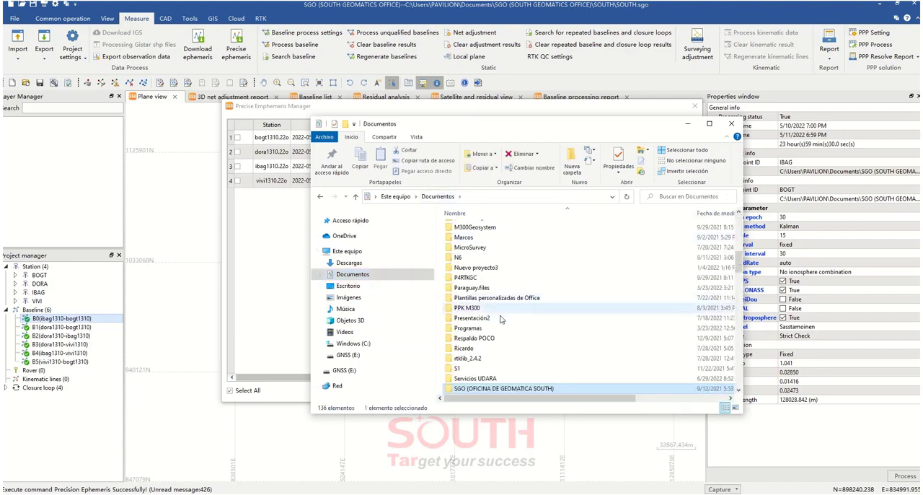
pyautogui.scroll(-3, 501, 319)
pyautogui.doubleClick(517, 283)
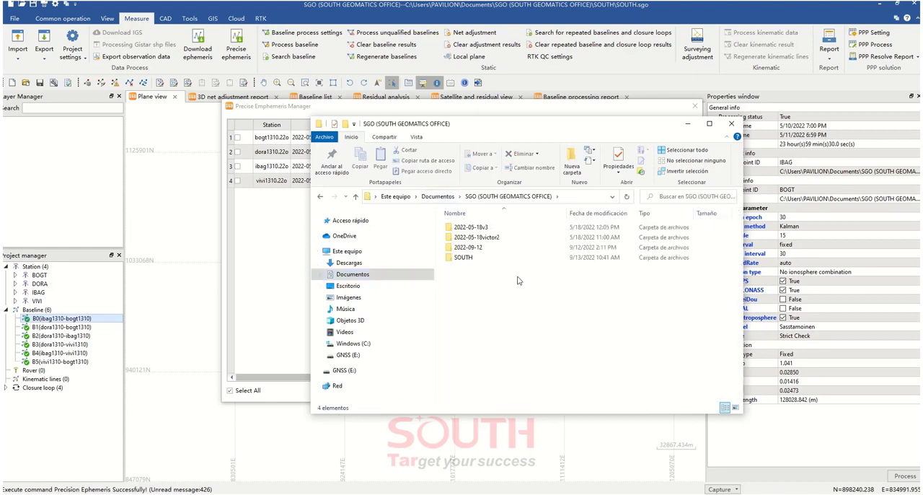
pyautogui.doubleClick(465, 258)
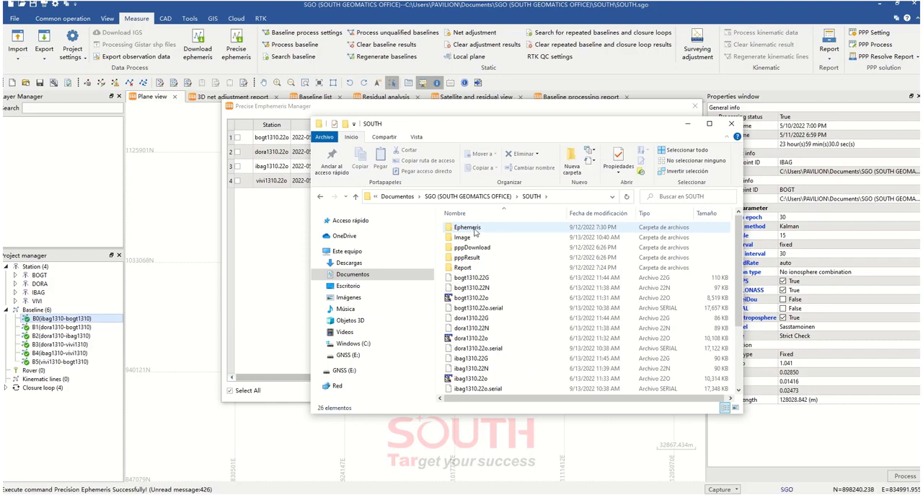
pyautogui.doubleClick(468, 227)
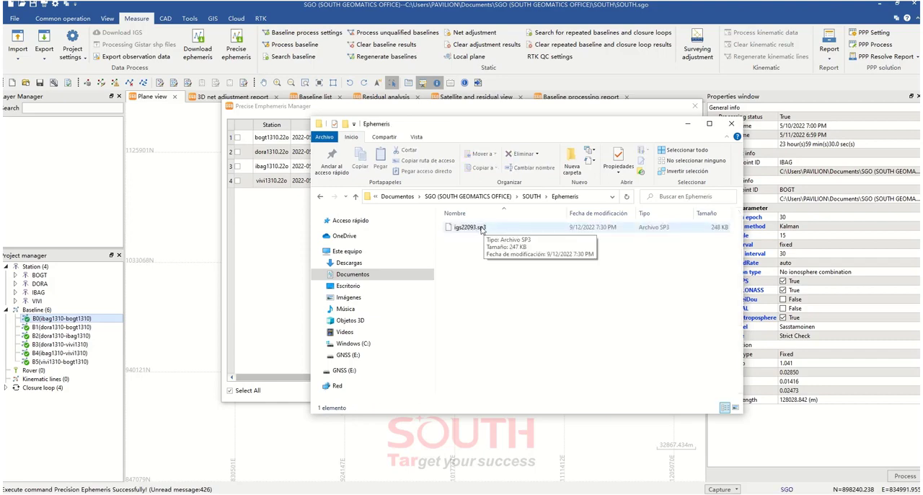
pyautogui.click(474, 109)
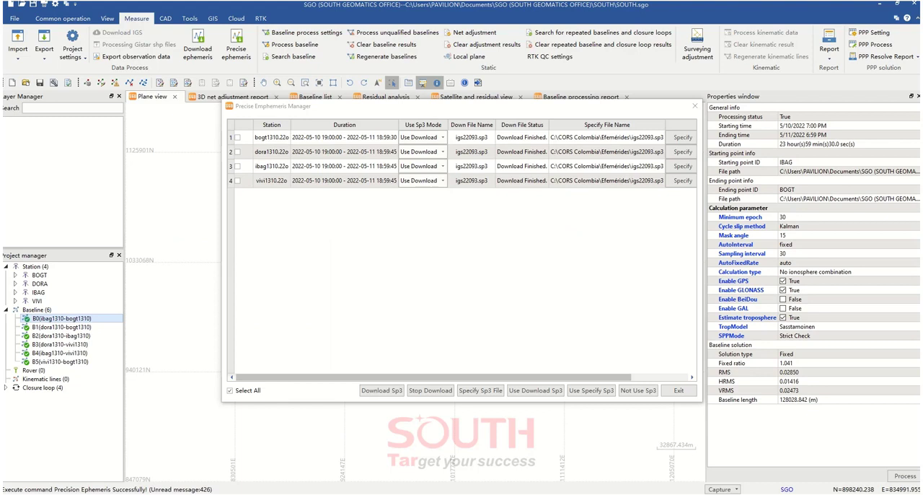
pyautogui.click(679, 391)
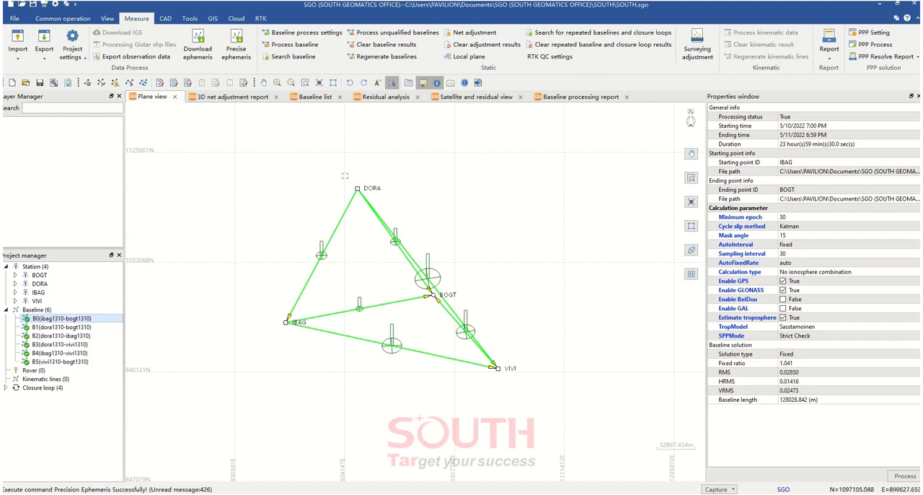
# Review the baseline processing report's parameters and station results, and the precision and coordinates in the 3D net adjustment report
pyautogui.click(559, 100)
pyautogui.click(457, 265)
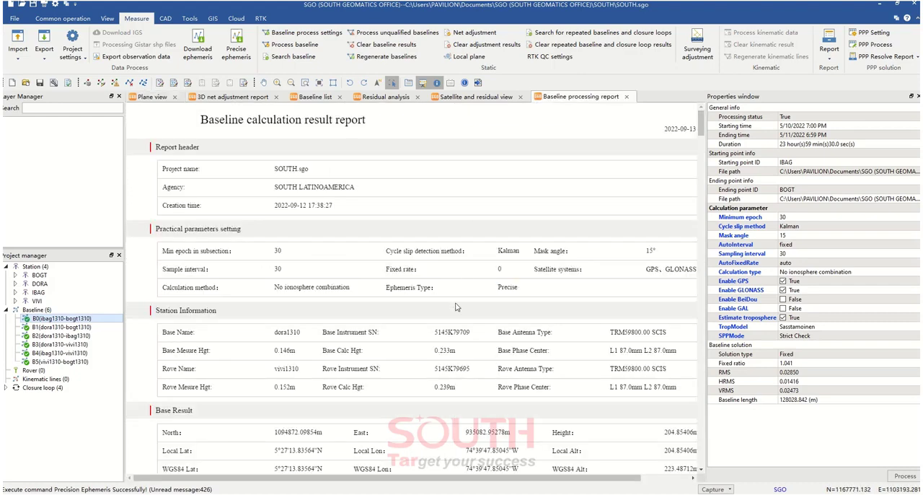
pyautogui.scroll(-3, 456, 303)
pyautogui.rightClick(412, 281)
pyautogui.click(428, 210)
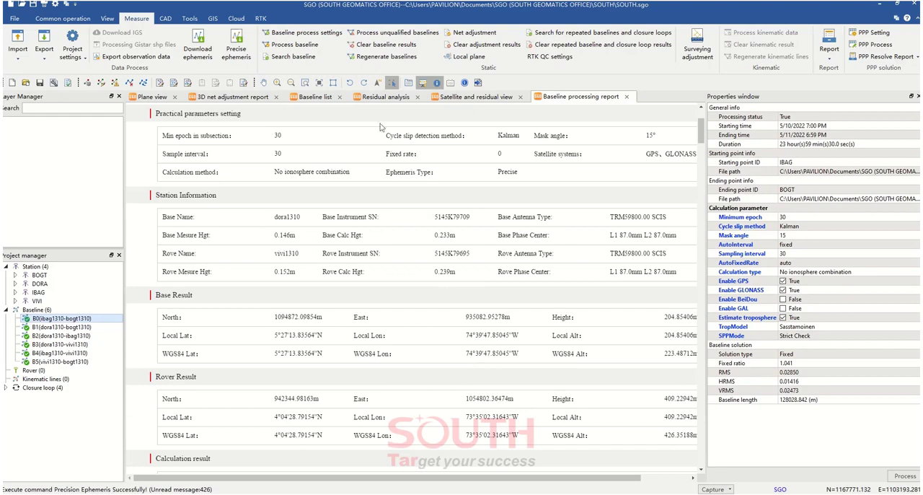
pyautogui.click(384, 99)
pyautogui.click(232, 96)
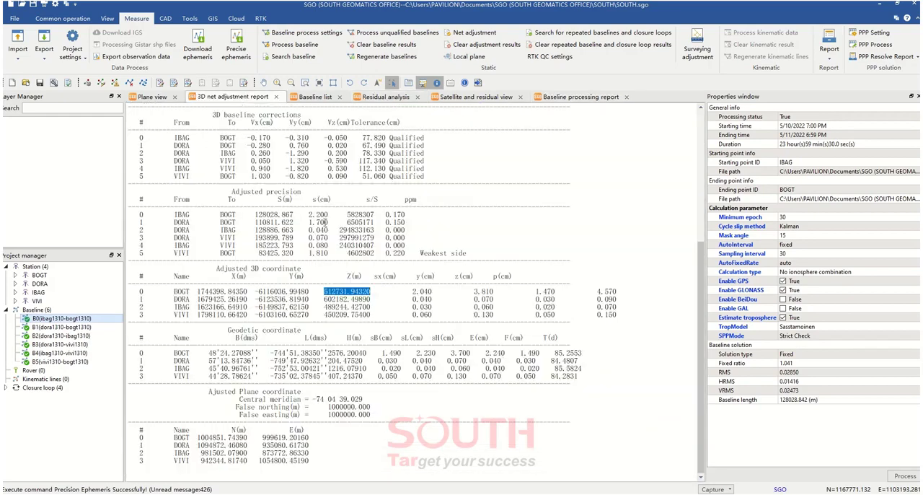
pyautogui.rightClick(339, 220)
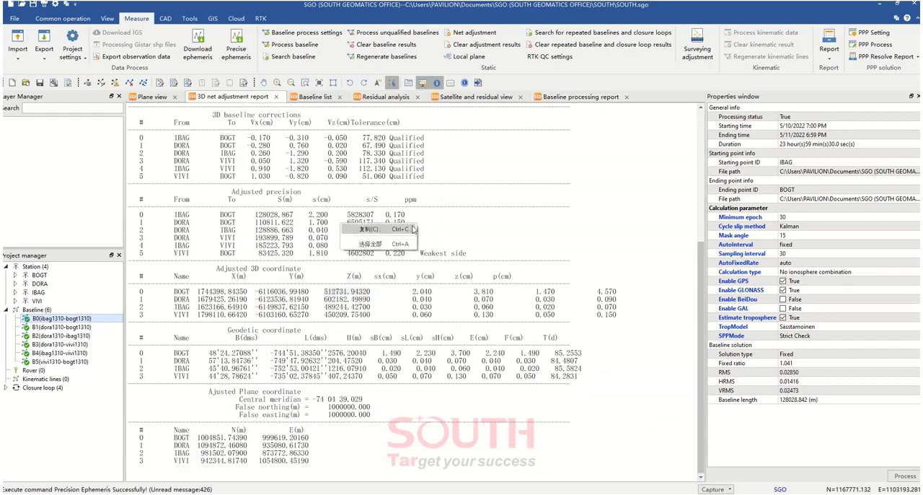
pyautogui.click(414, 229)
pyautogui.scroll(10, 405, 293)
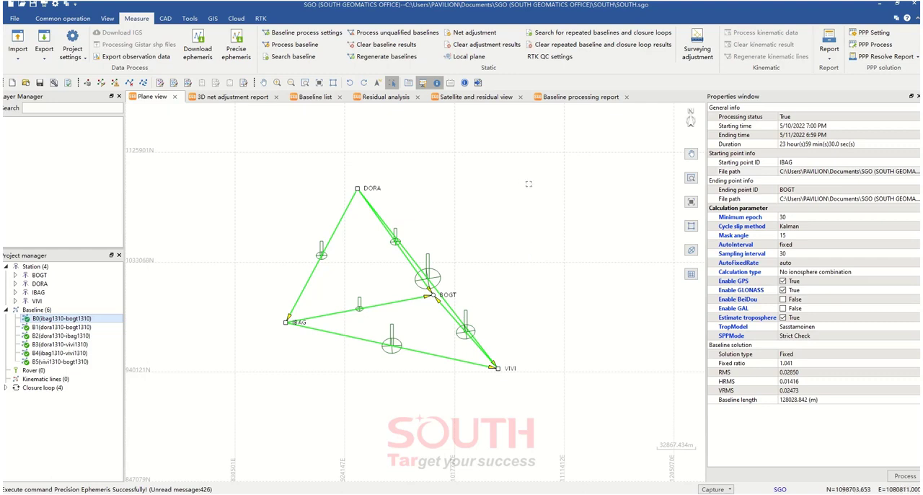
# Add the Google Earth online map to the plane view and move its layer below BoundaryLayer
pyautogui.rightClick(66, 172)
pyautogui.moveTo(103, 198)
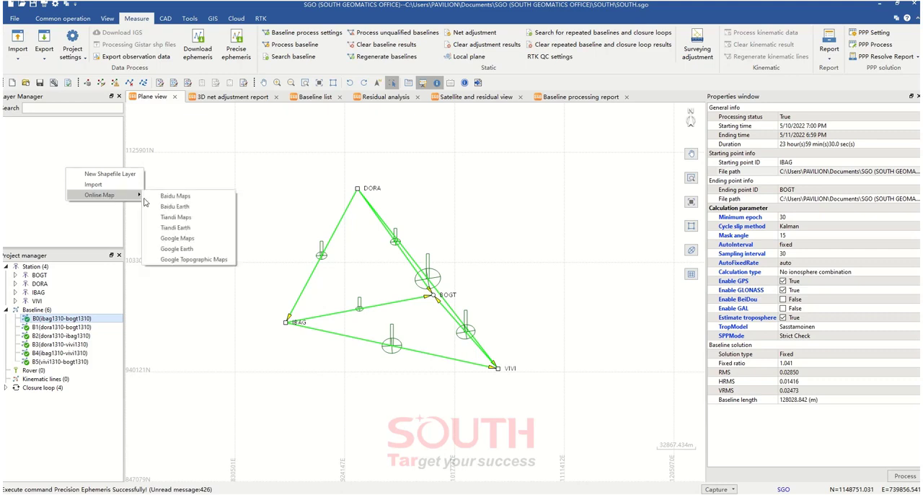
pyautogui.click(192, 251)
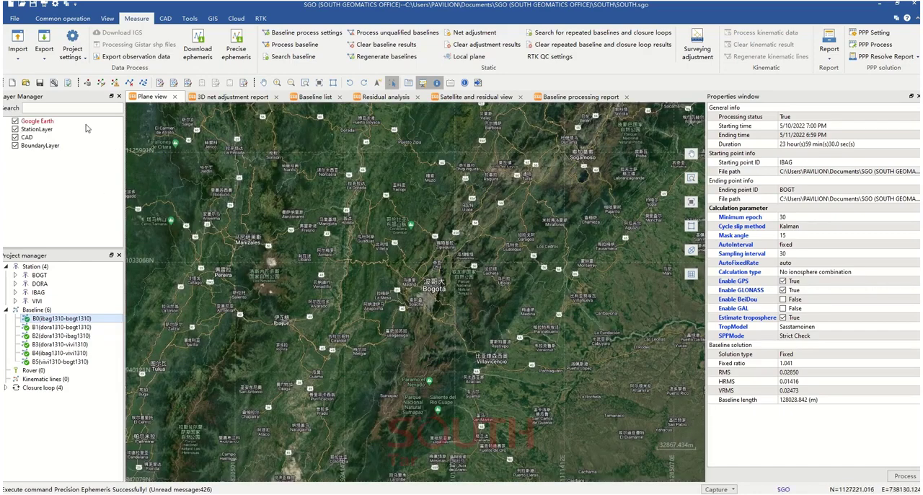
pyautogui.moveTo(40, 122); pyautogui.dragTo(39, 158)
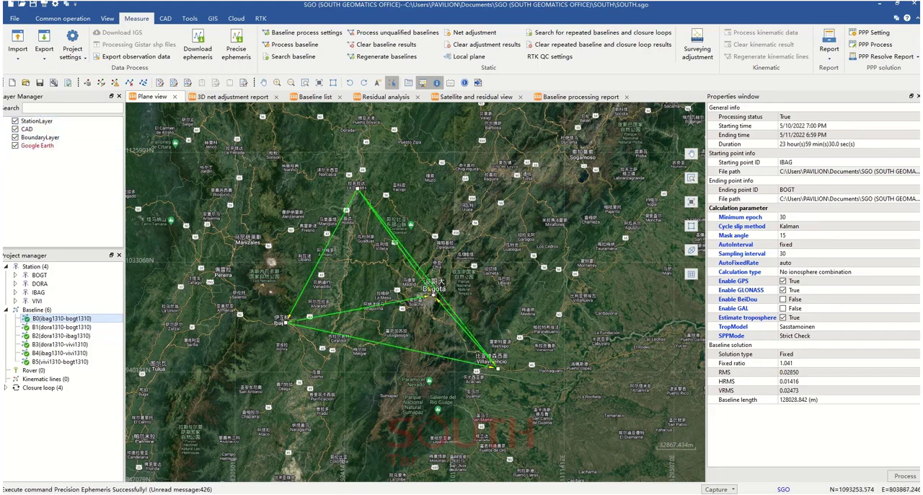
# Examine the BOGT station's location on the Google Earth imagery and the extent of the whole baseline network
pyautogui.scroll(5, 433, 291)
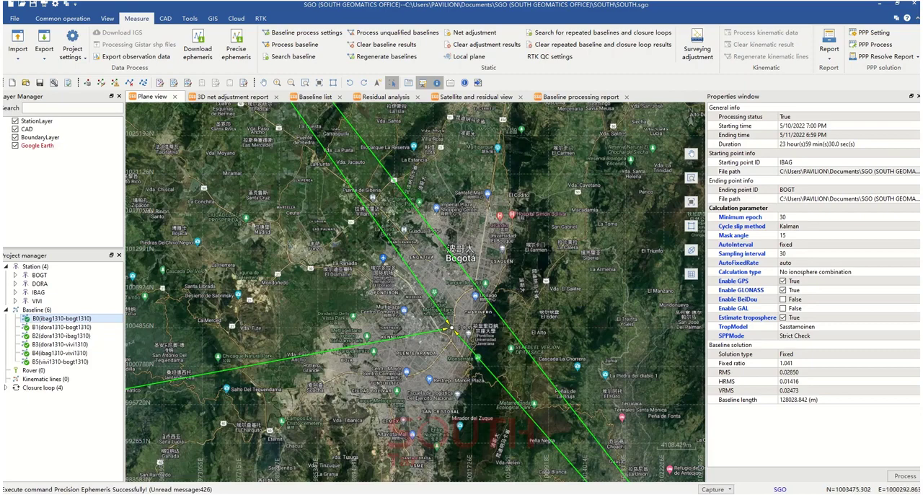
pyautogui.scroll(4, 408, 263)
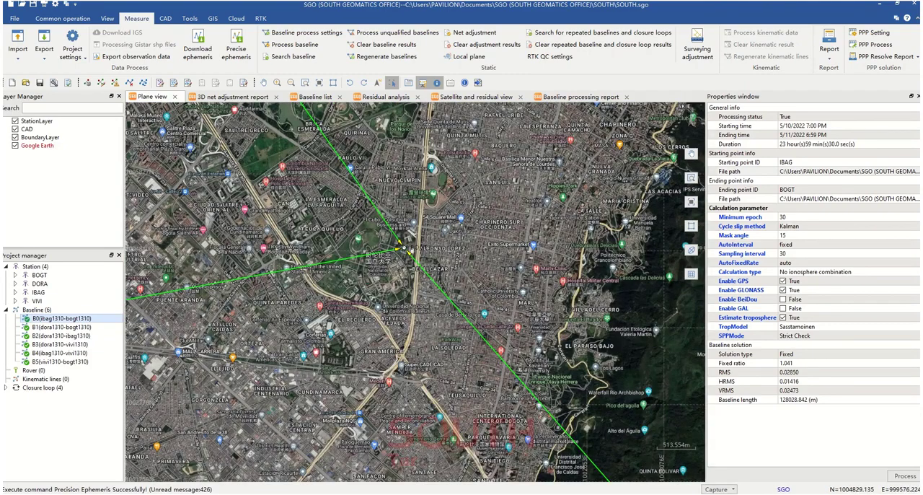
pyautogui.scroll(3, 406, 250)
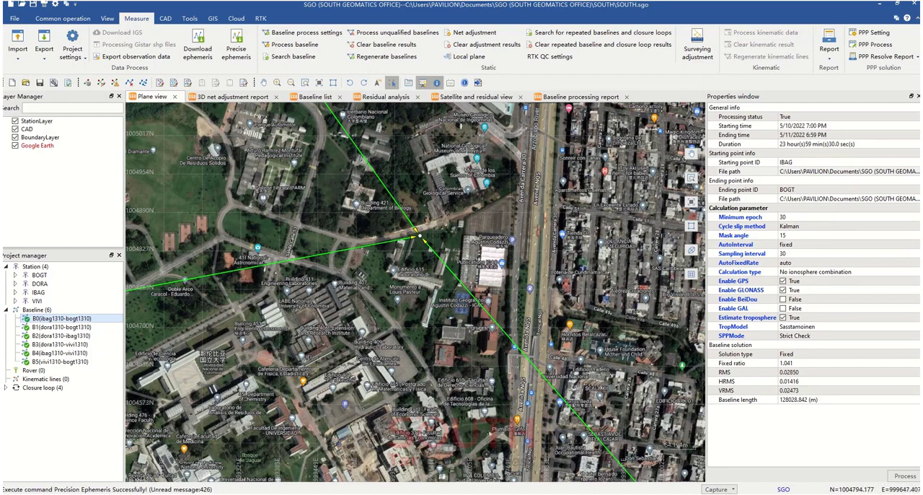
pyautogui.scroll(-1, 418, 236)
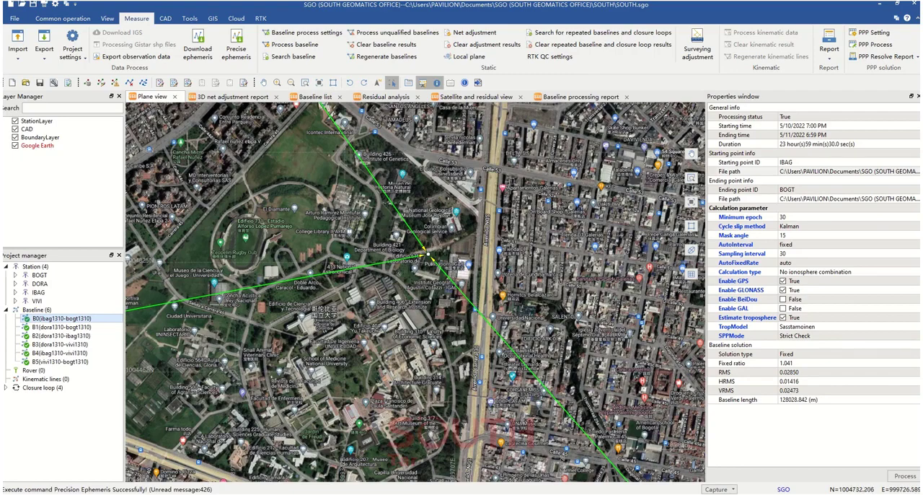
pyautogui.scroll(-3, 427, 254)
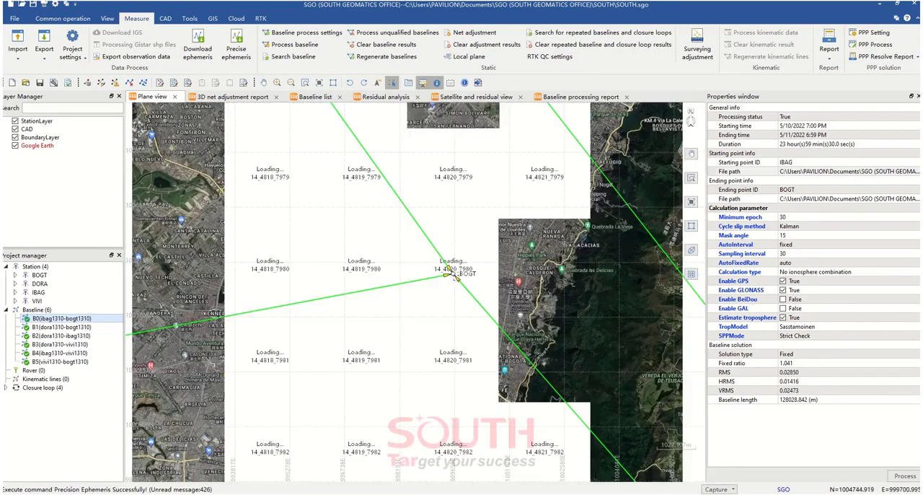
pyautogui.scroll(-4, 449, 272)
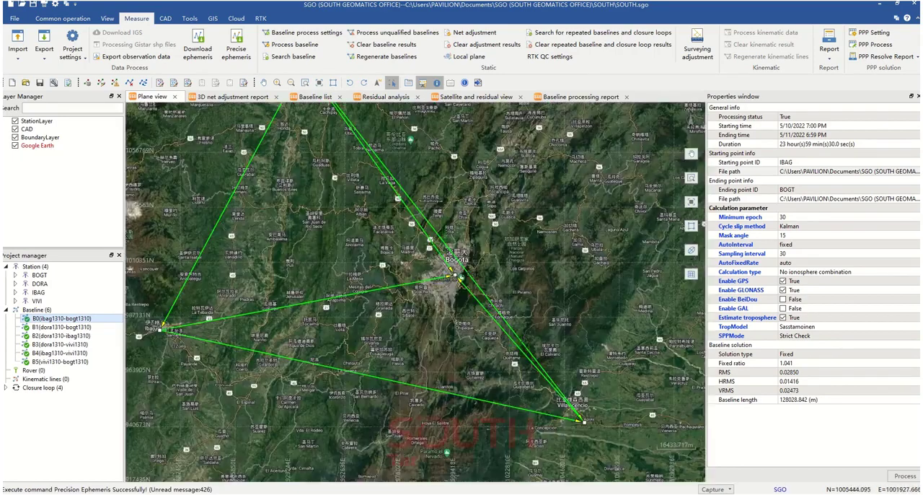
pyautogui.scroll(-1, 449, 272)
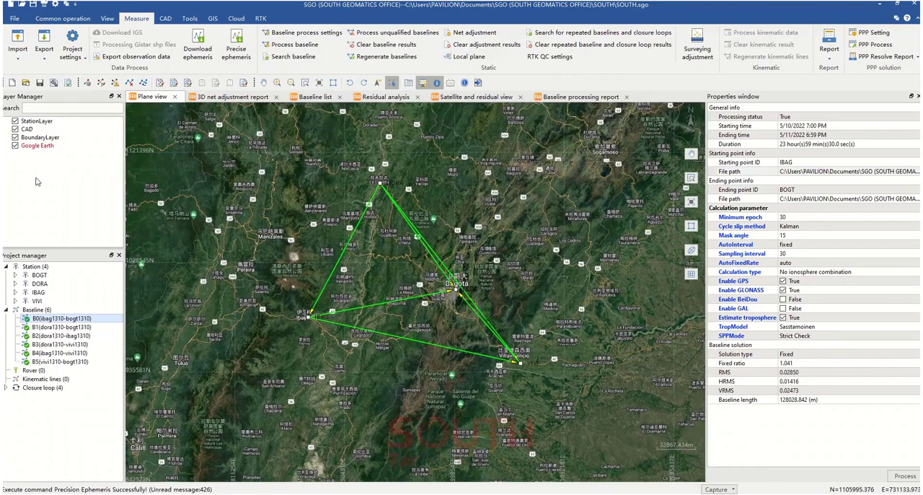
# Add the Google Maps online map as a layer in the plane view
pyautogui.rightClick(41, 189)
pyautogui.moveTo(72, 214)
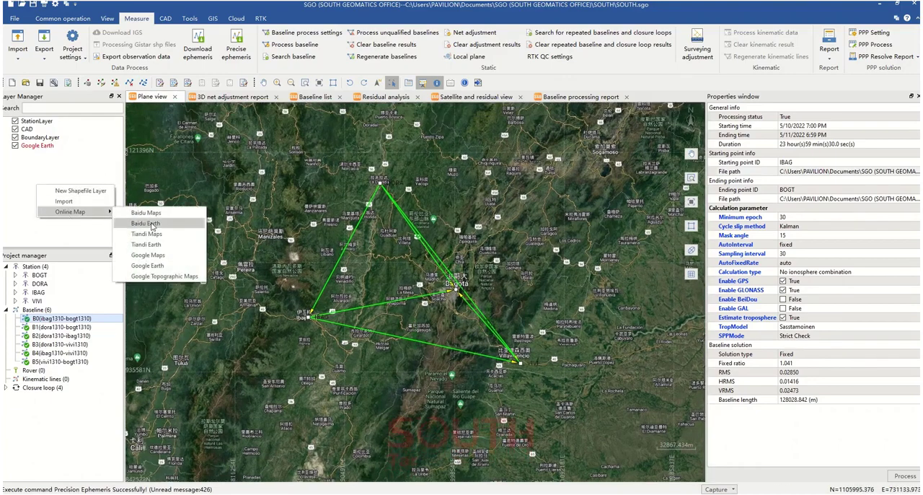
pyautogui.click(159, 257)
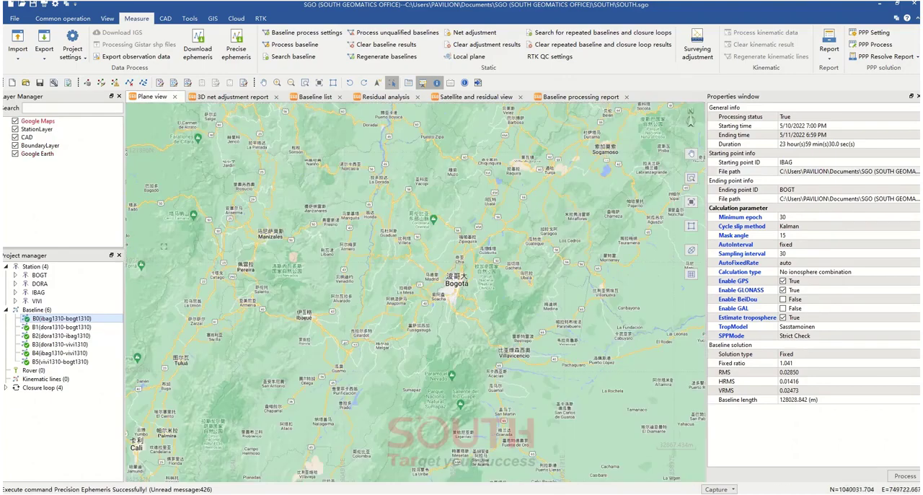
# Hide the Google Earth layer and move Google Maps to the end of the layer order, beneath the baseline network
pyautogui.click(15, 155)
pyautogui.moveTo(36, 123); pyautogui.dragTo(42, 160)
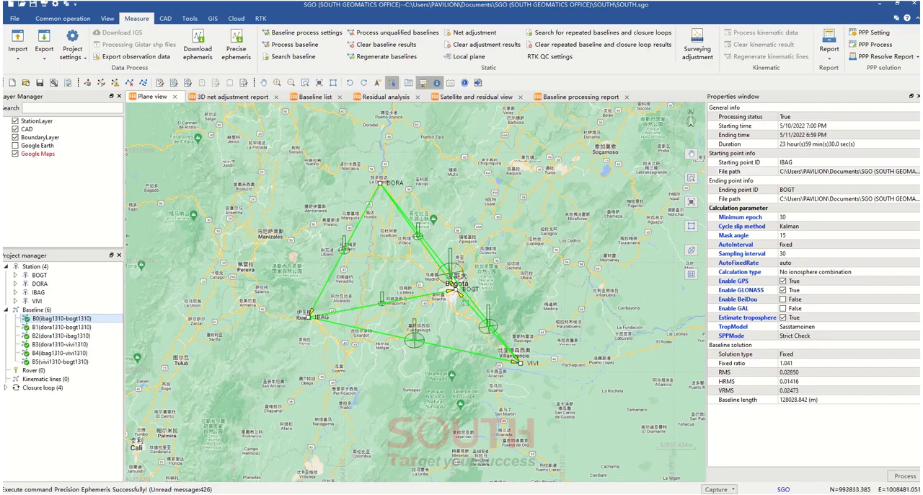
pyautogui.scroll(3, 458, 290)
pyautogui.scroll(-3, 481, 303)
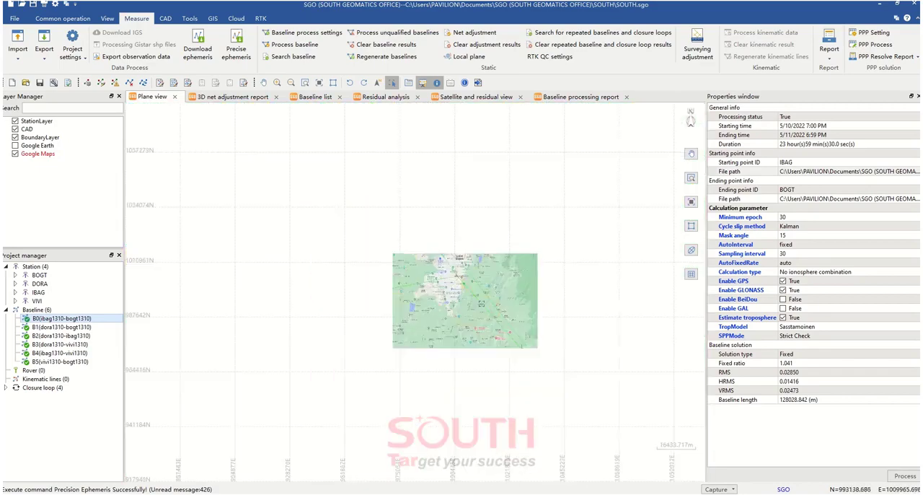
pyautogui.scroll(-2, 481, 303)
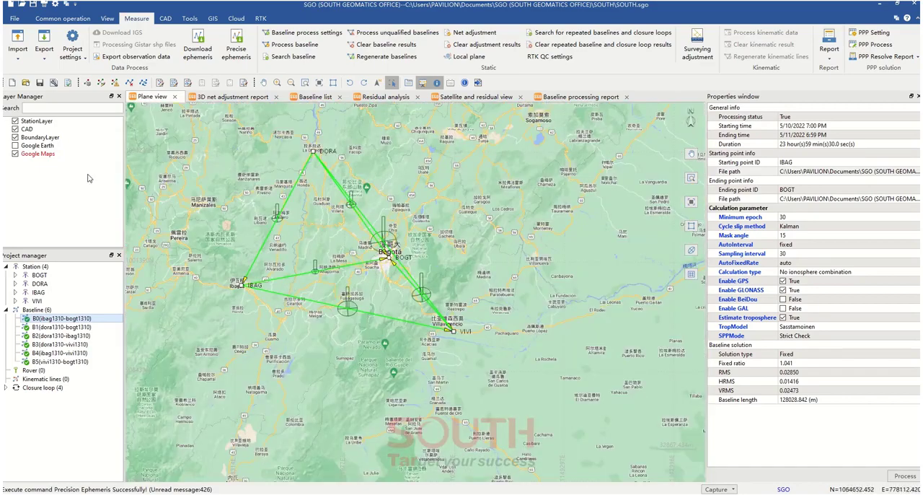
# Switch the background from Google Maps to the Google Earth layer and examine the network over the imagery
pyautogui.click(15, 154)
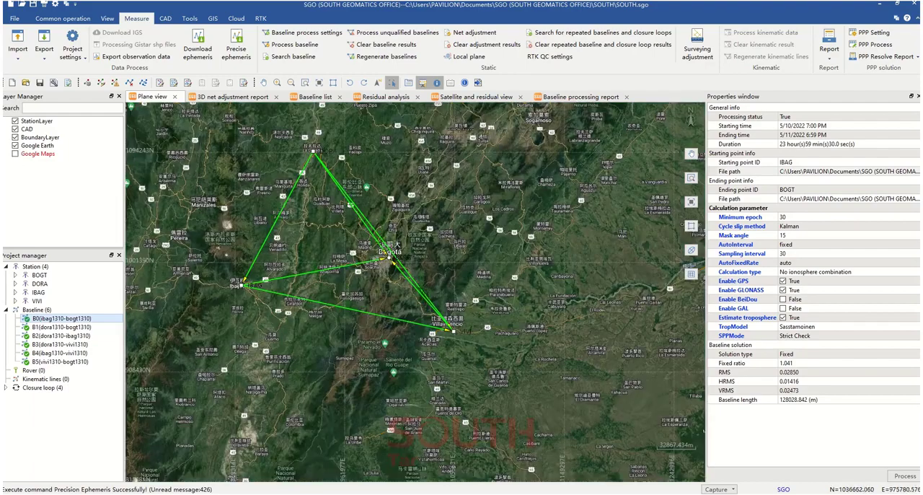
pyautogui.moveTo(422, 194); pyautogui.dragTo(470, 221)
pyautogui.scroll(1, 433, 247)
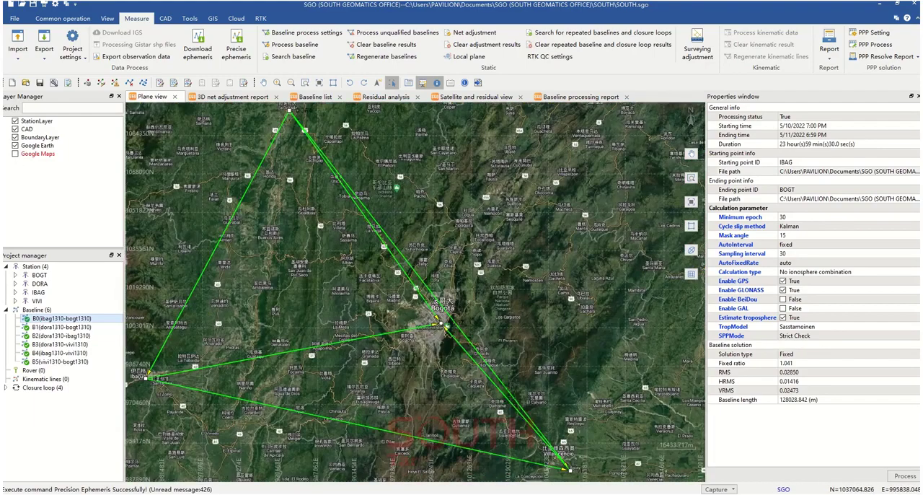
pyautogui.scroll(-1, 433, 249)
pyautogui.moveTo(433, 249); pyautogui.dragTo(447, 246)
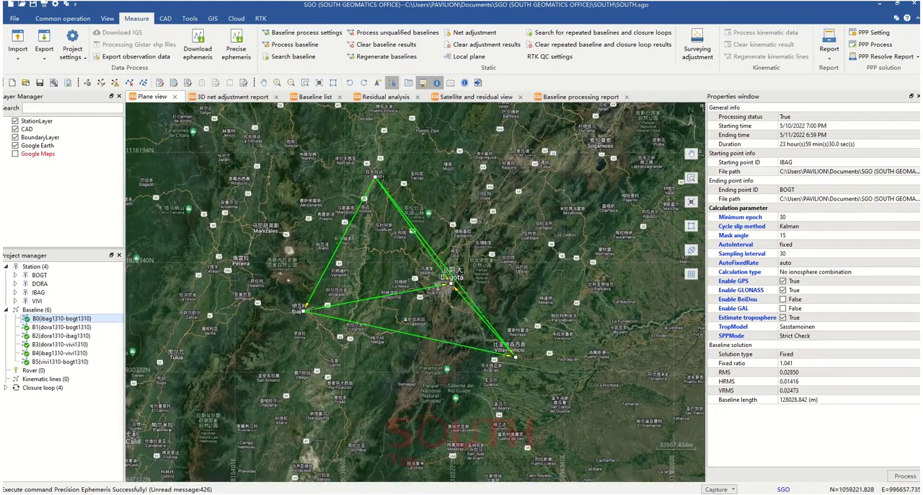
# Review the station time chart and the DORA-IBAG-VIVI entry in the closure loop list
pyautogui.click(107, 19)
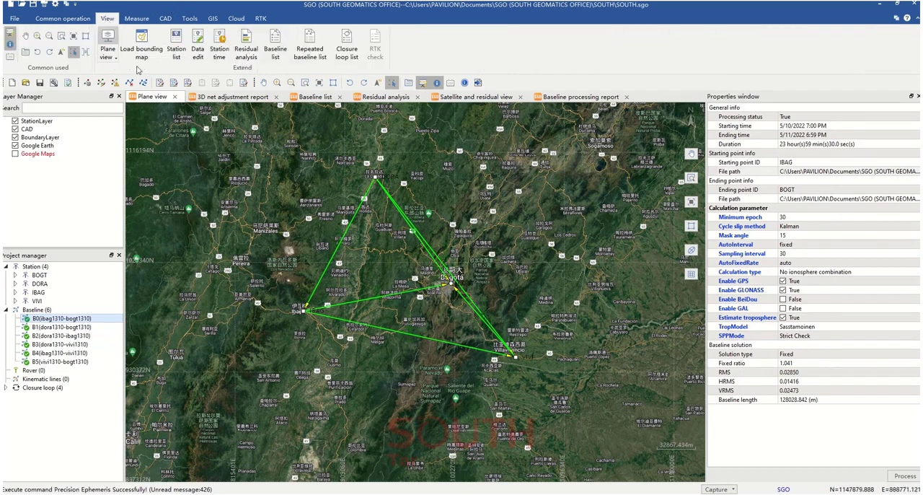
pyautogui.click(219, 44)
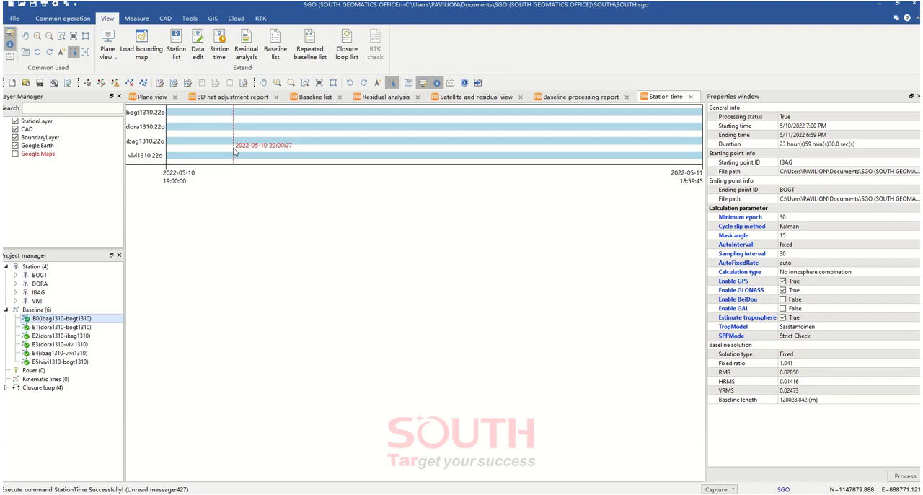
pyautogui.click(350, 51)
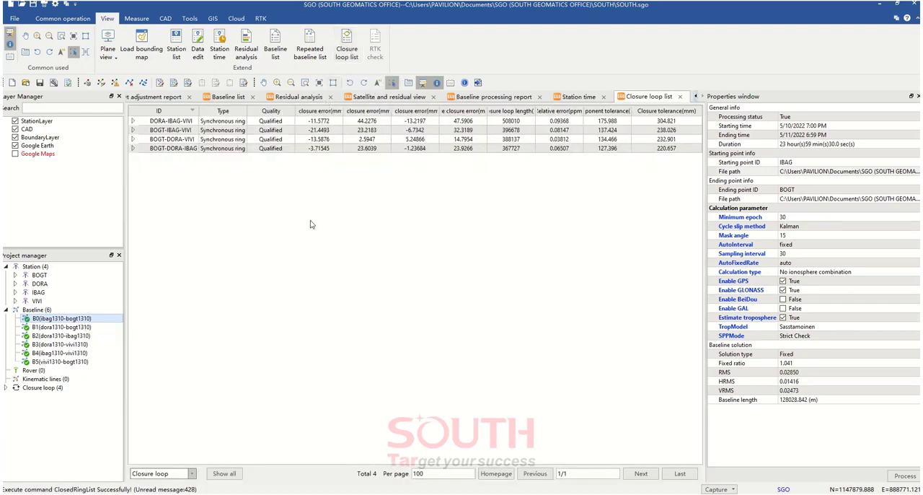
pyautogui.click(174, 122)
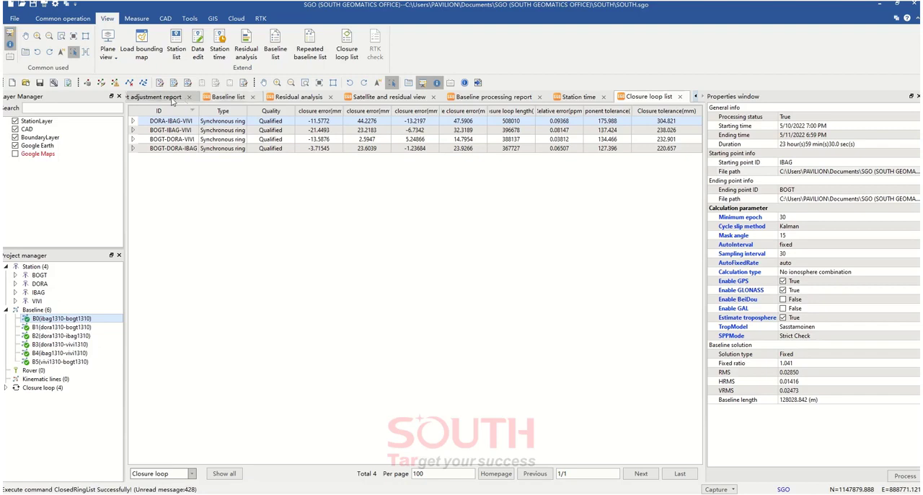
# Close the 3D net adjustment report and return to the plane view
pyautogui.click(146, 101)
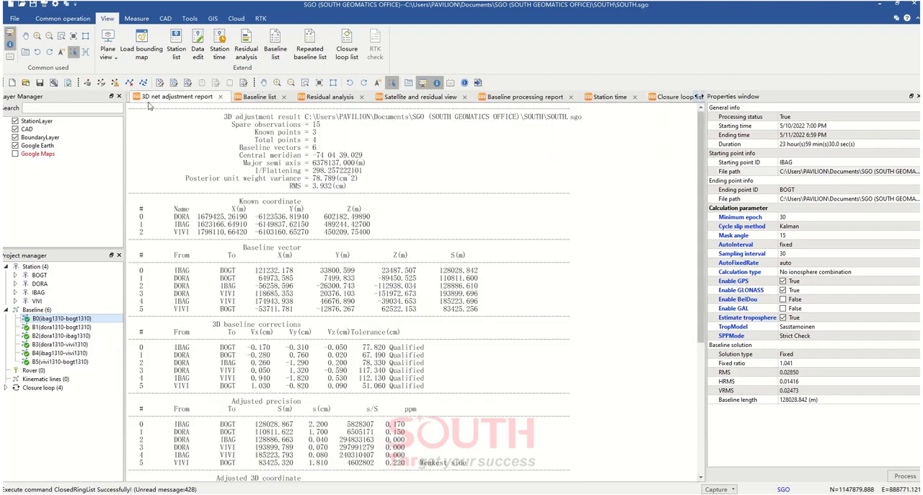
pyautogui.click(220, 97)
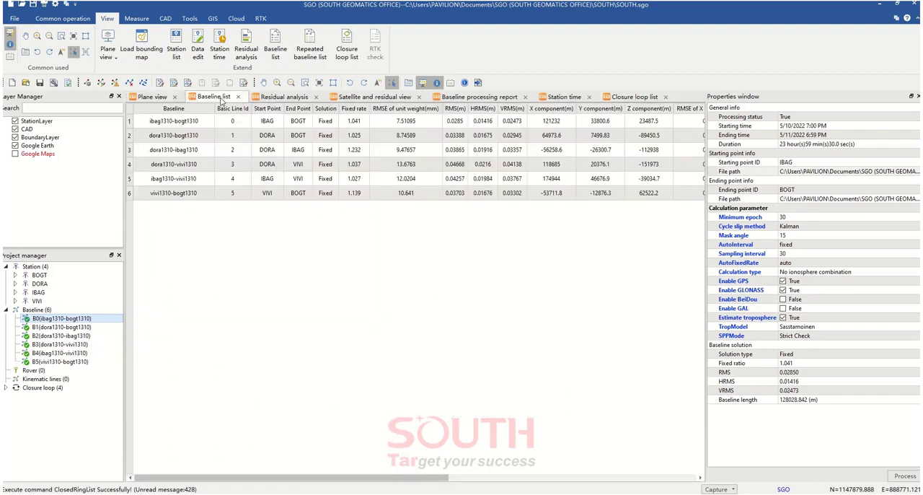
pyautogui.click(175, 104)
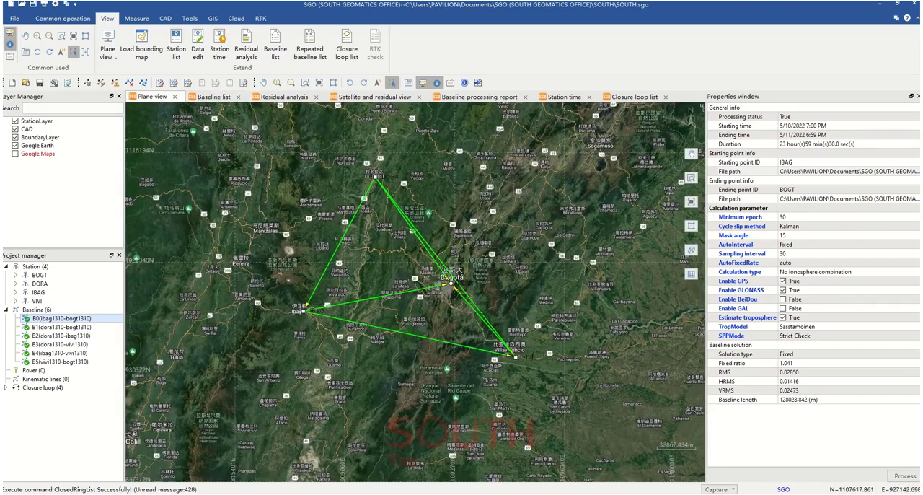
# Expand the DORA-IBAG-VIVI loop in the closure loop list to inspect its baselines, and return to the plane view
pyautogui.click(633, 97)
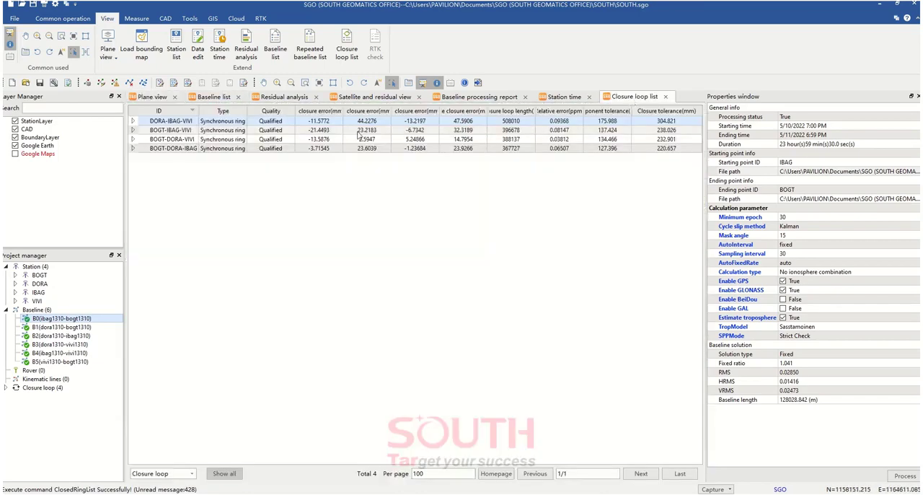
pyautogui.doubleClick(362, 122)
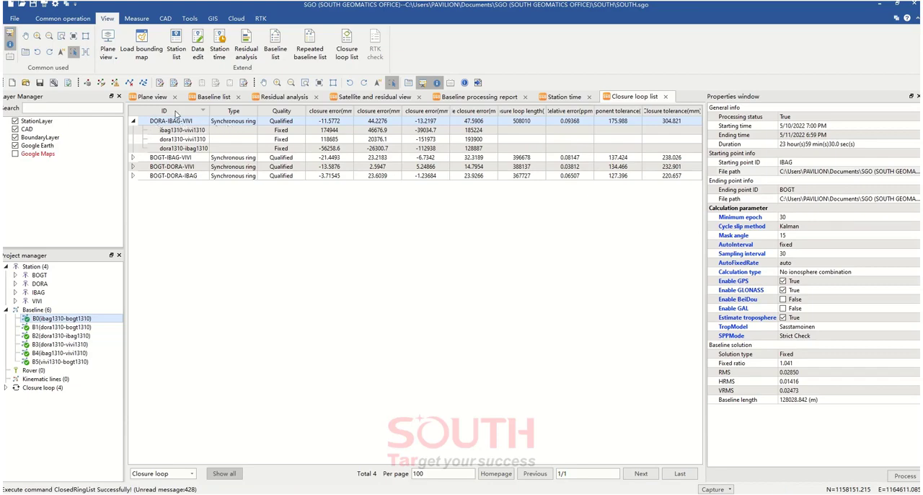
pyautogui.click(152, 97)
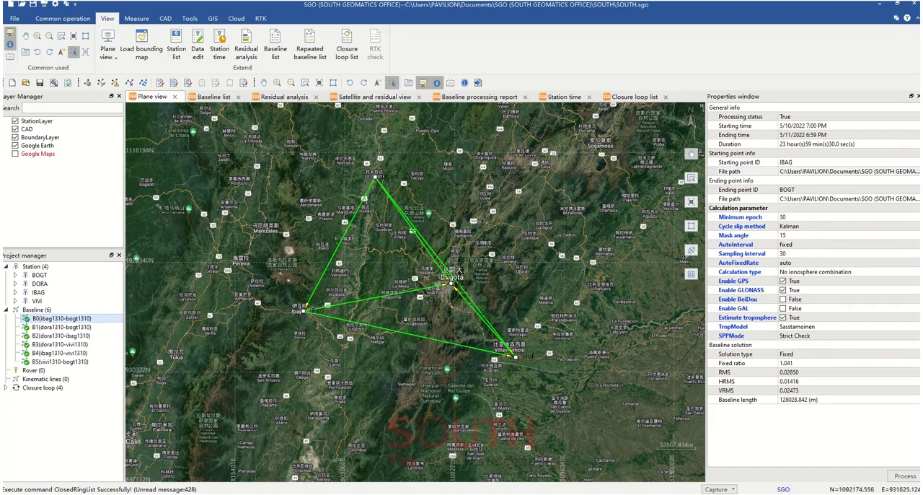
# Hide the Google Earth layer and compare the network's baseline triangles with the closure loop list
pyautogui.click(15, 146)
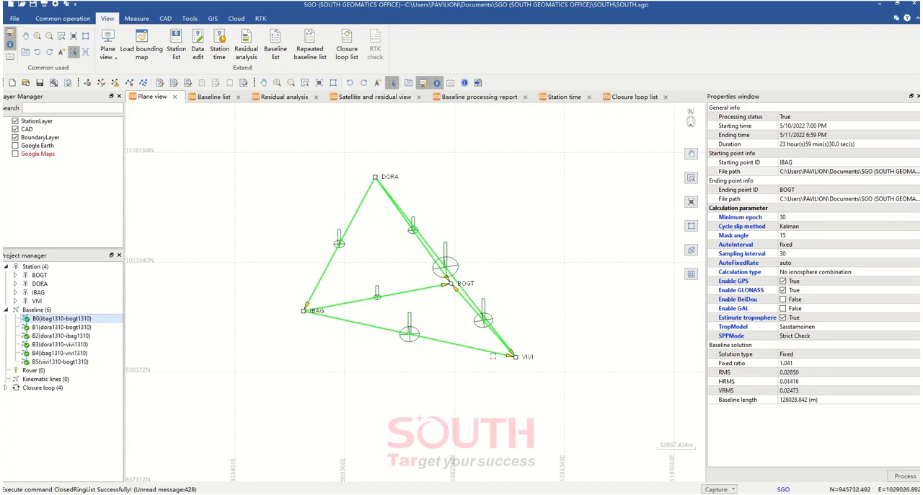
pyautogui.click(634, 97)
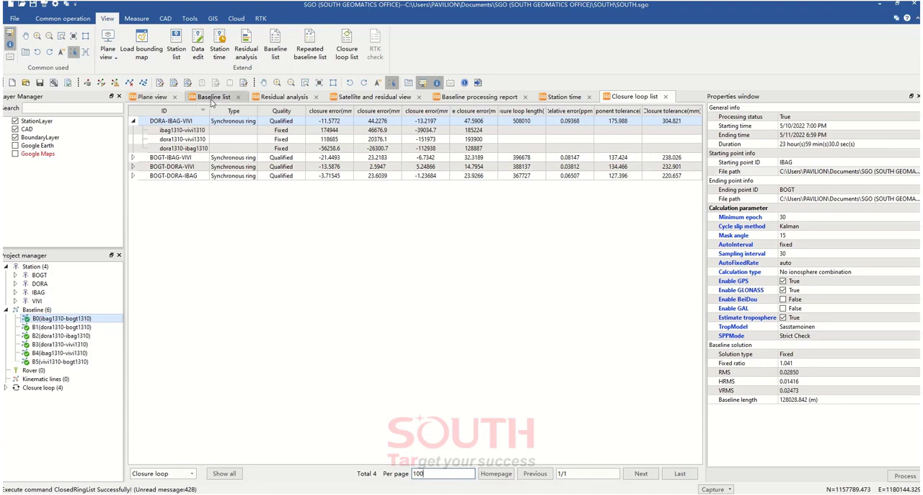
pyautogui.click(152, 97)
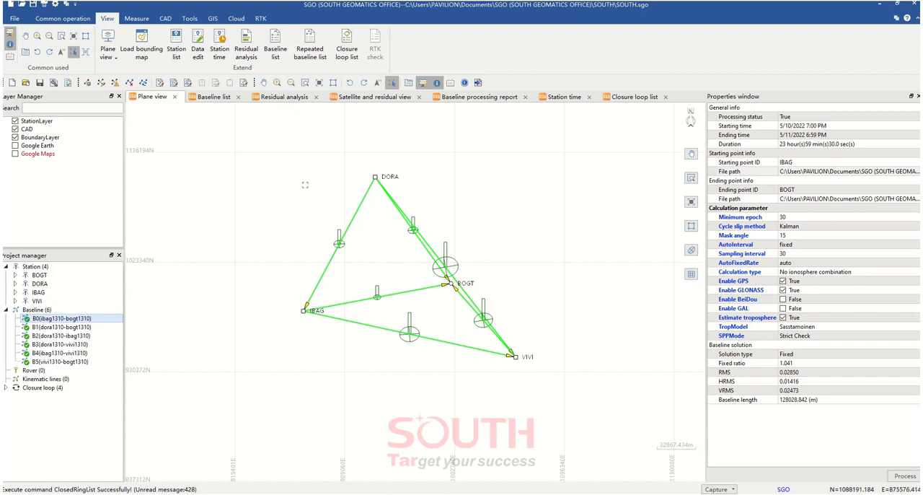
pyautogui.scroll(1, 381, 251)
pyautogui.scroll(-2, 382, 251)
pyautogui.scroll(1, 399, 251)
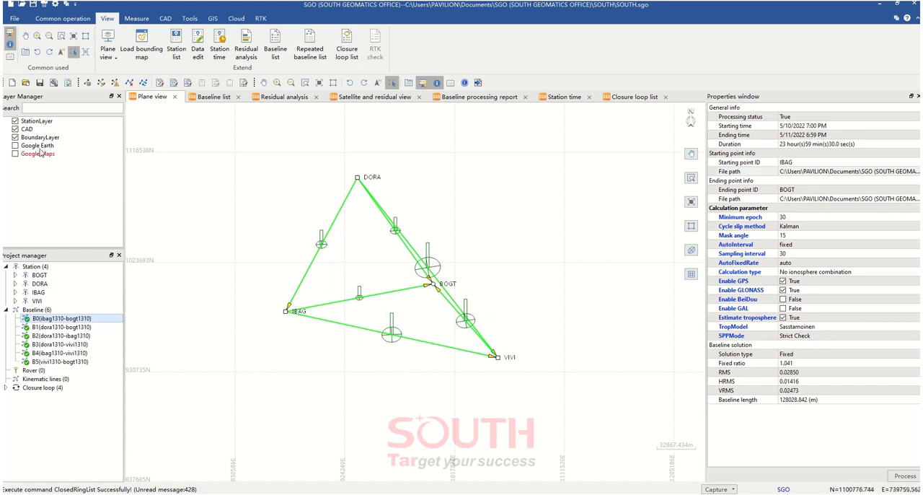
# Show the Google Earth layer again and toggle StationLayer off and back on to check what it displays
pyautogui.moveTo(40, 150); pyautogui.dragTo(39, 167)
pyautogui.moveTo(43, 147); pyautogui.dragTo(46, 165)
pyautogui.click(16, 146)
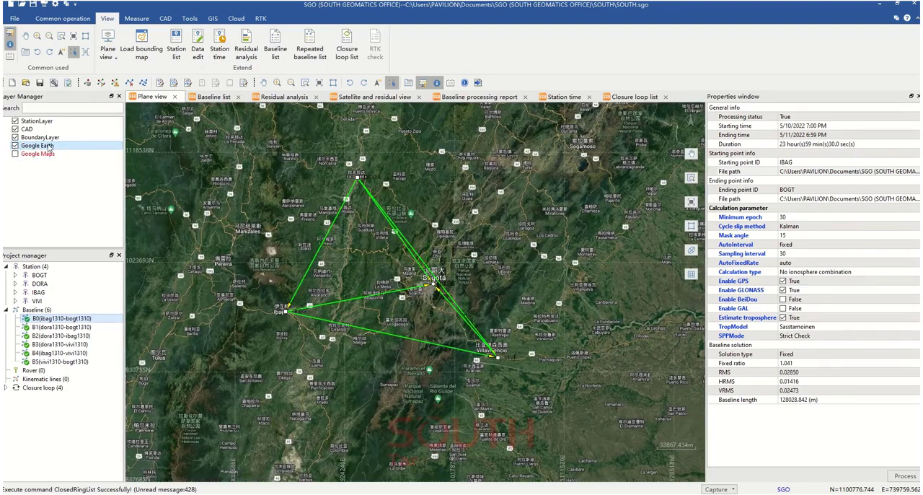
pyautogui.click(16, 122)
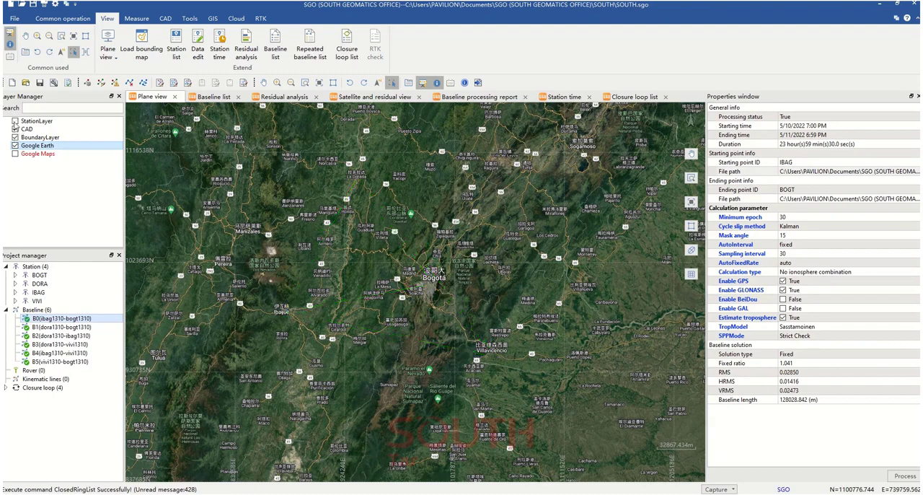
pyautogui.click(15, 121)
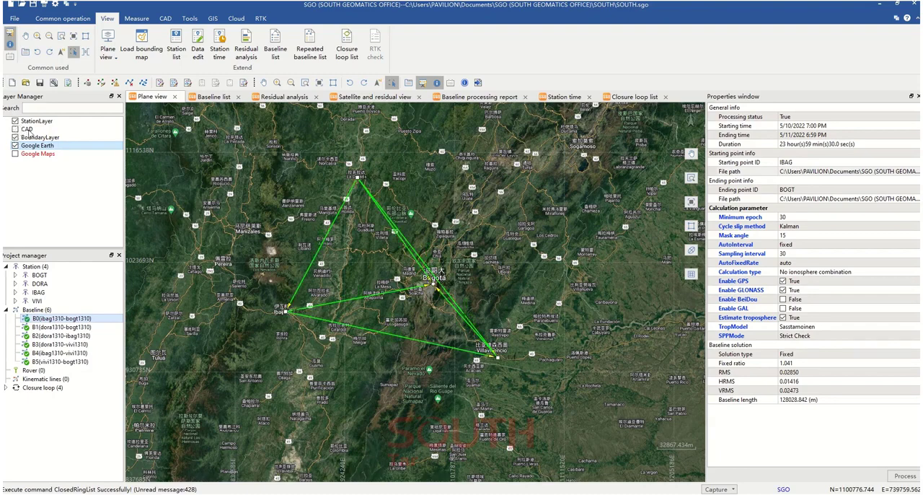